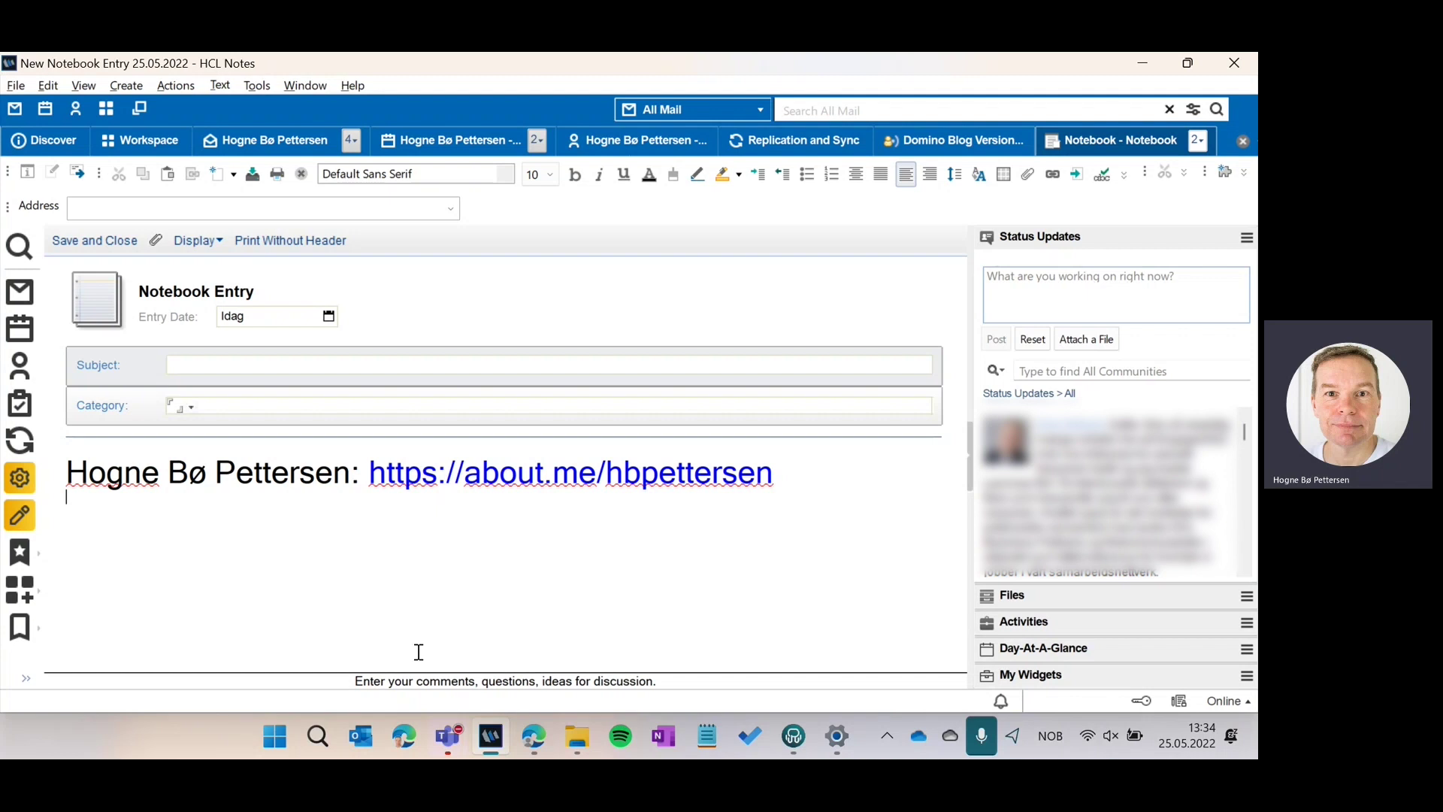
# Look over the Discover page and the Workspace, and preview the DreamHost message in the mail's Ferdig folder
pyautogui.moveTo(494, 743)
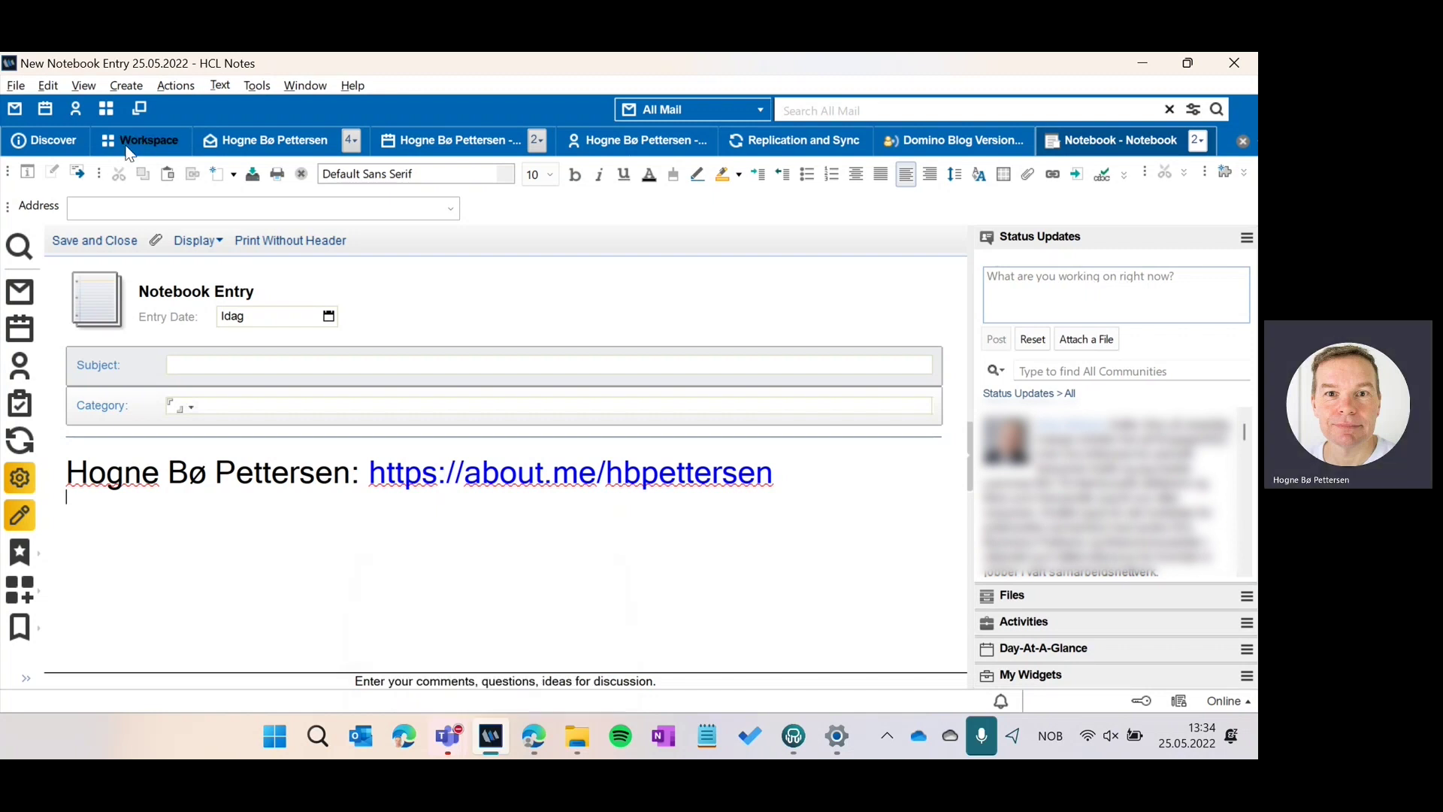
pyautogui.click(59, 136)
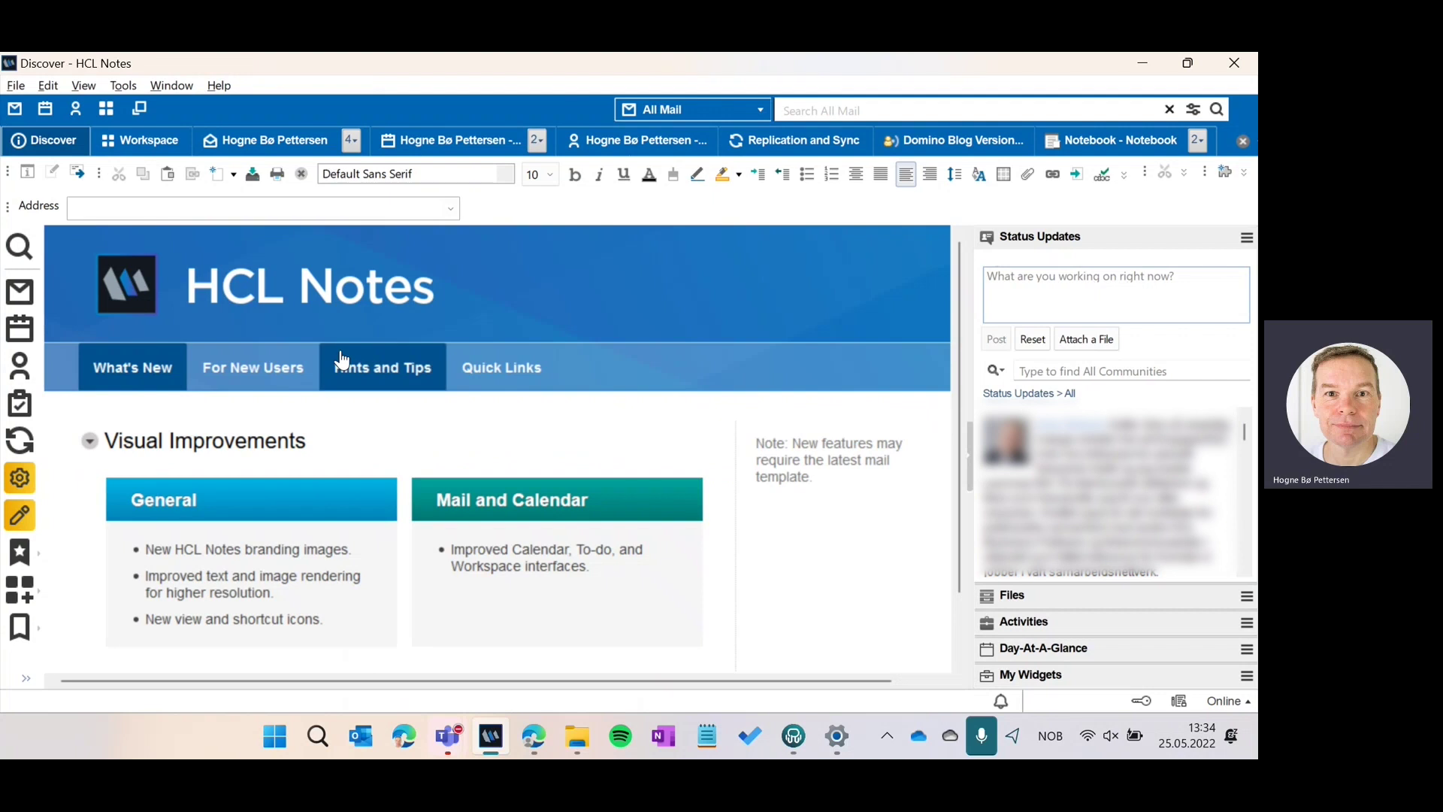
pyautogui.click(166, 145)
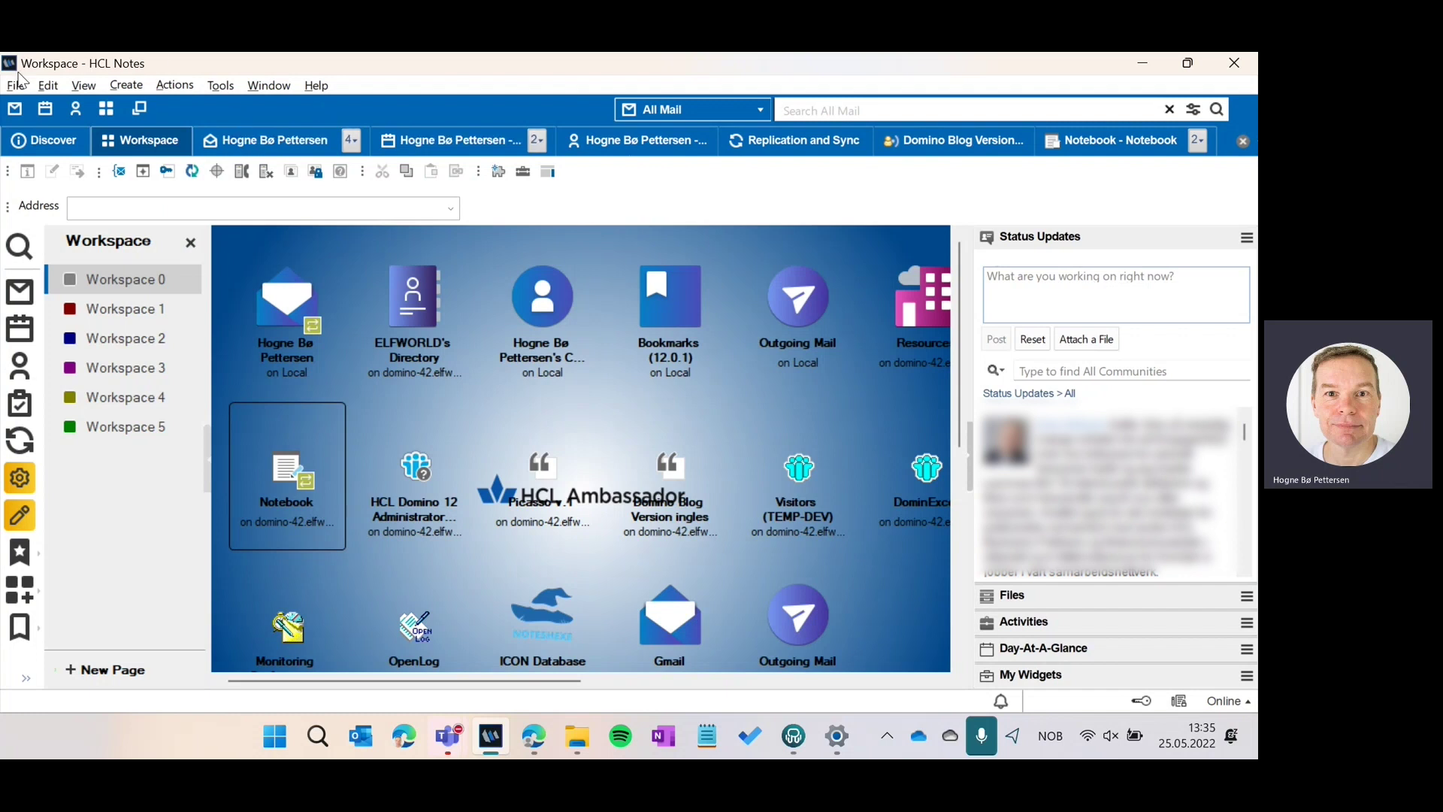
pyautogui.click(275, 139)
pyautogui.click(395, 373)
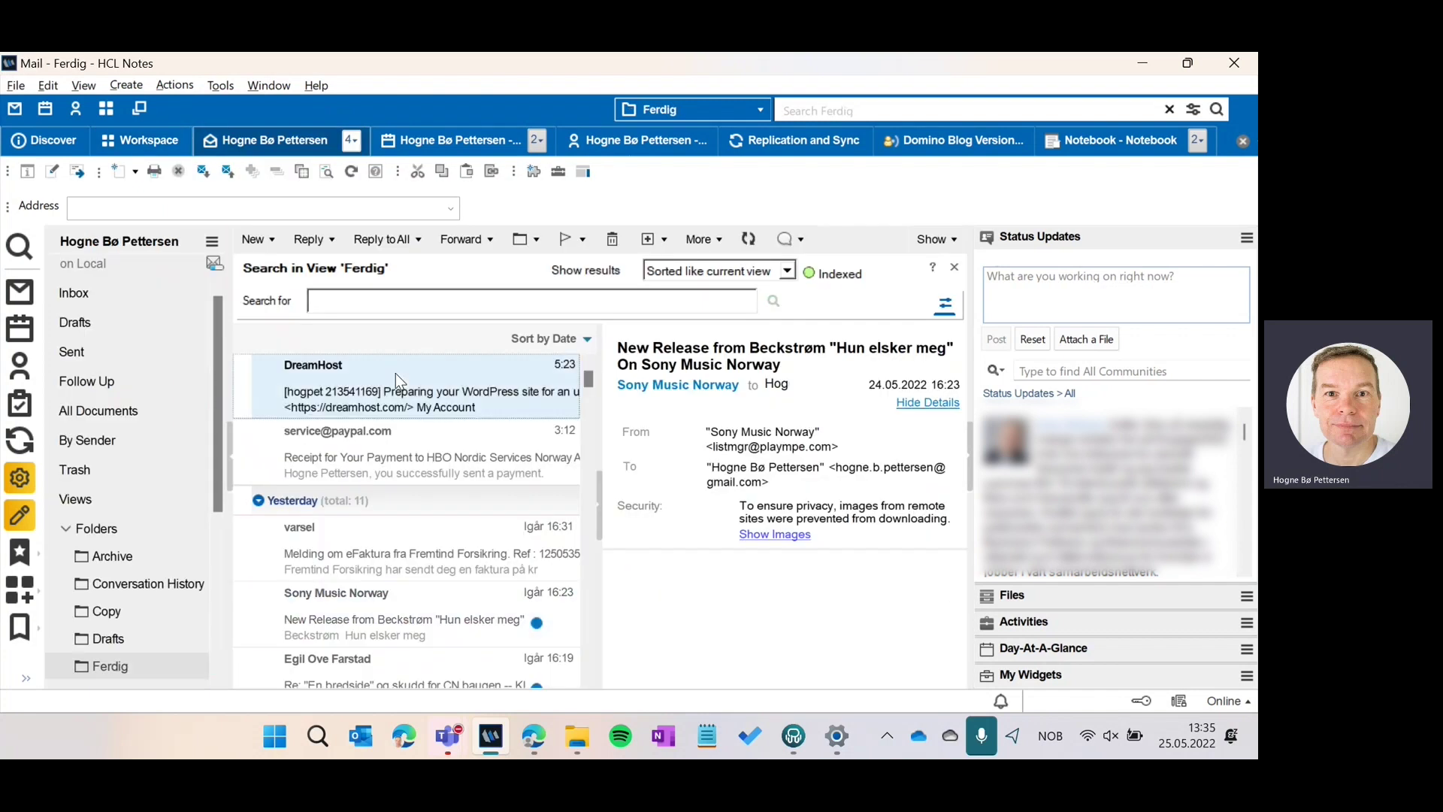
# Start a new meeting entry in the calendar and a blank new mail message
pyautogui.click(57, 135)
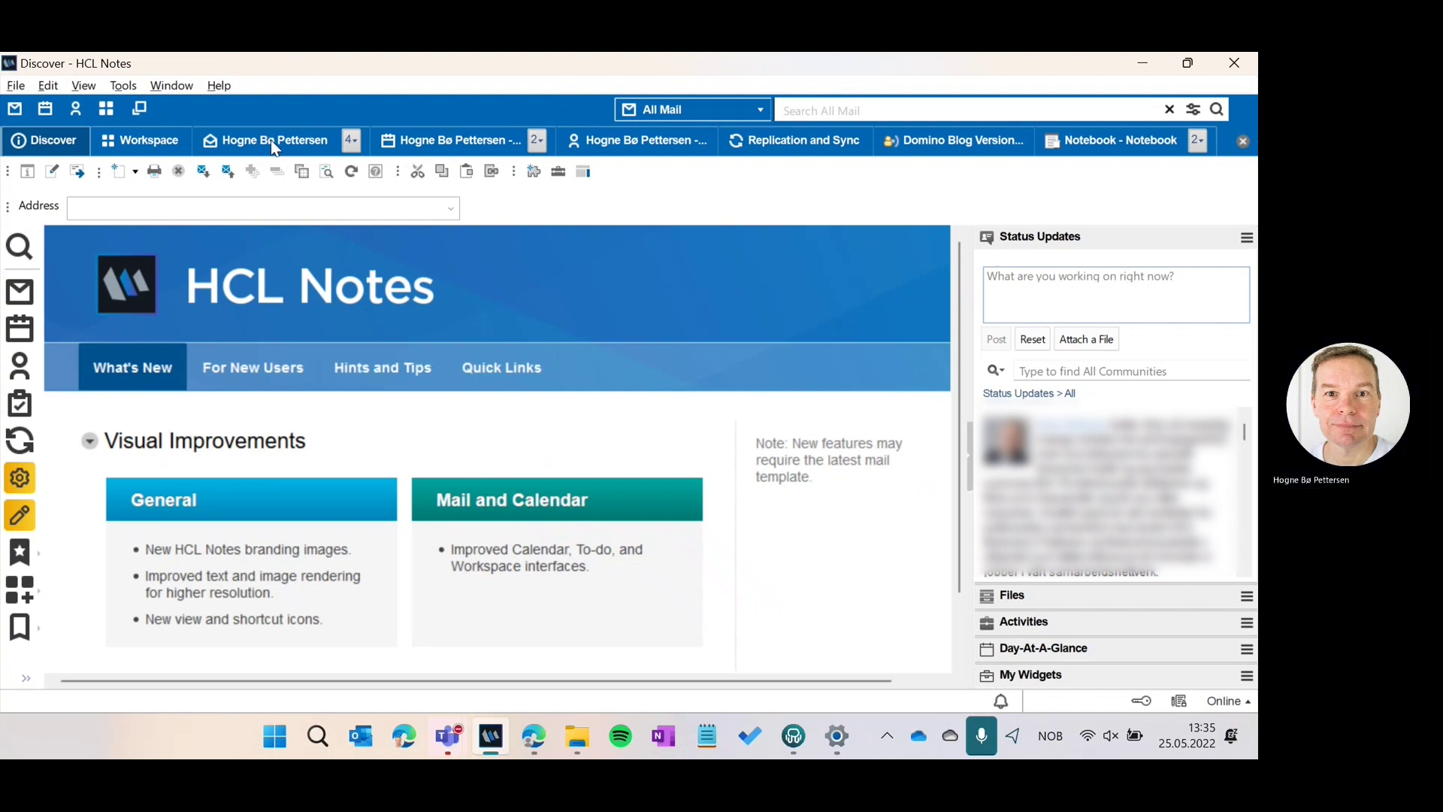
pyautogui.click(460, 151)
pyautogui.click(251, 239)
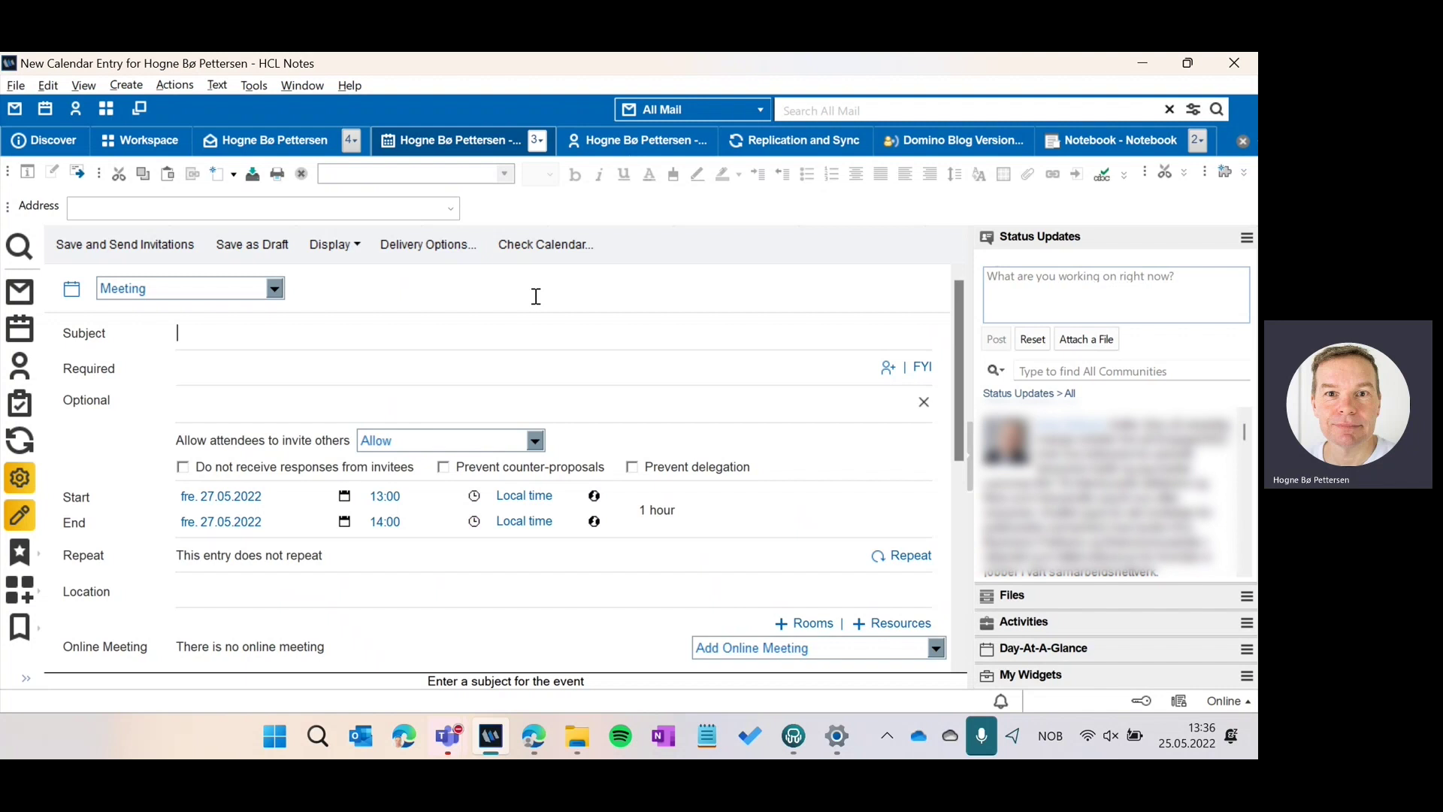
pyautogui.hotkey('ctrl', 'm')
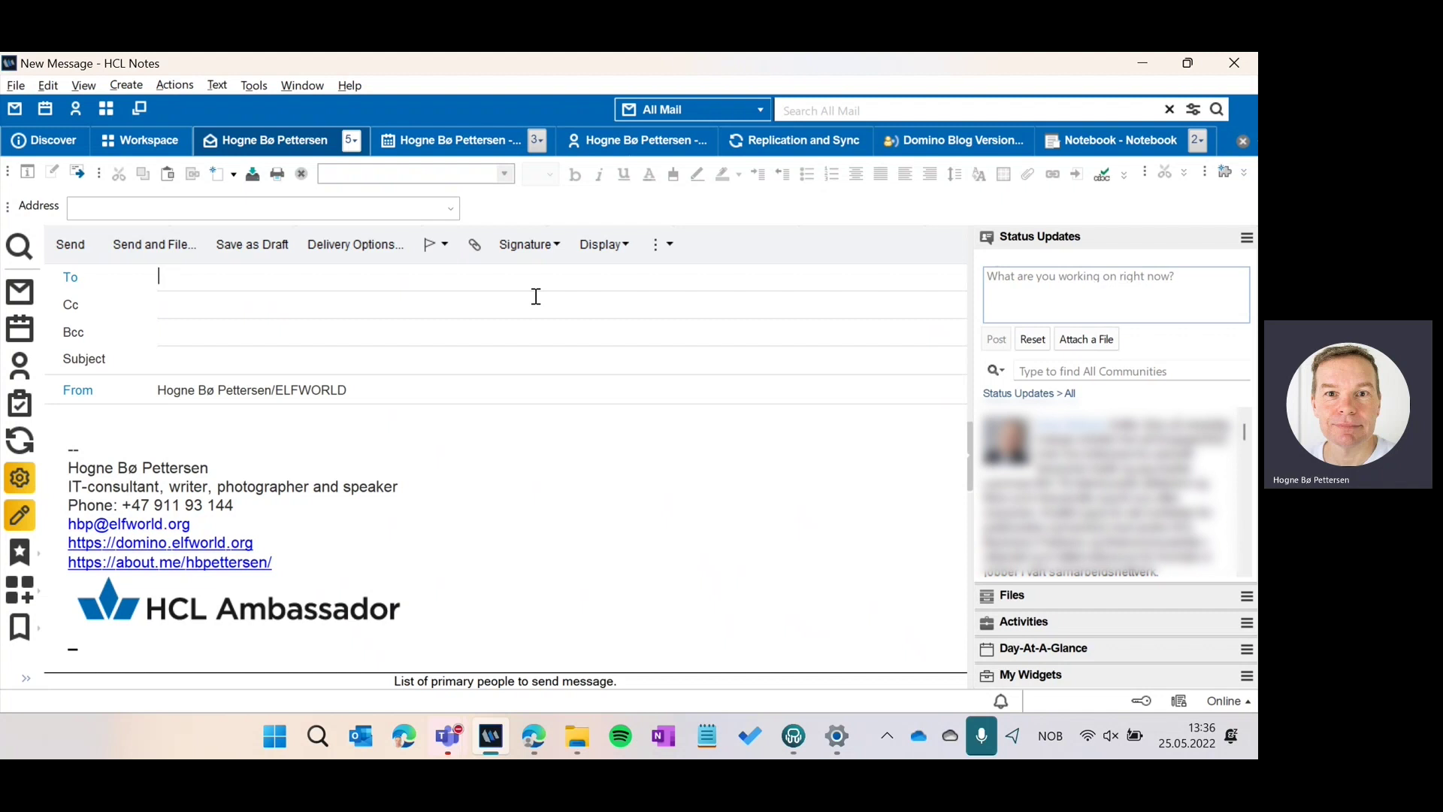
# Return to the new meeting entry, view the configurable dynamic meeting services for its online meeting, and leave without registering any
pyautogui.click(461, 130)
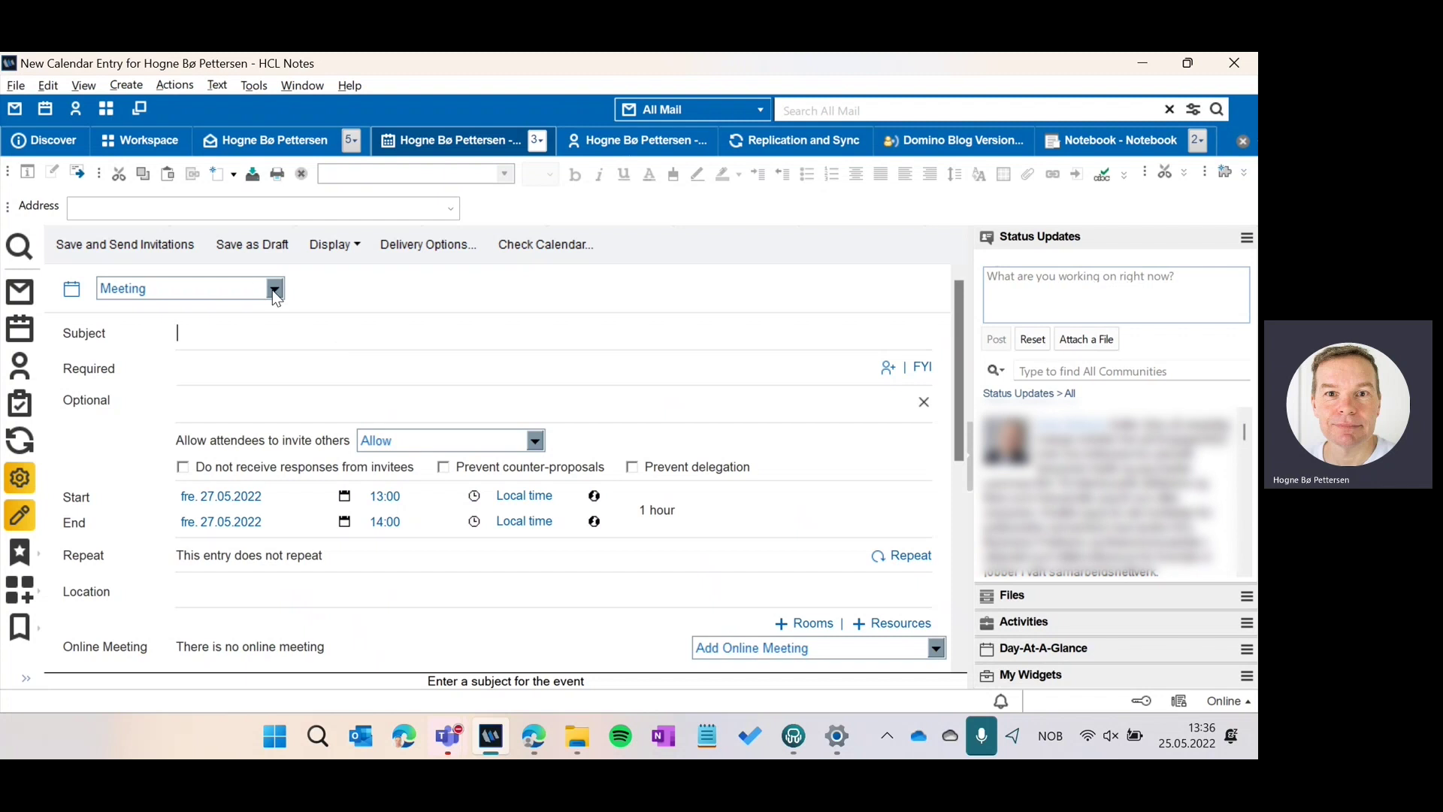
pyautogui.moveTo(959, 445); pyautogui.dragTo(963, 517)
pyautogui.click(936, 490)
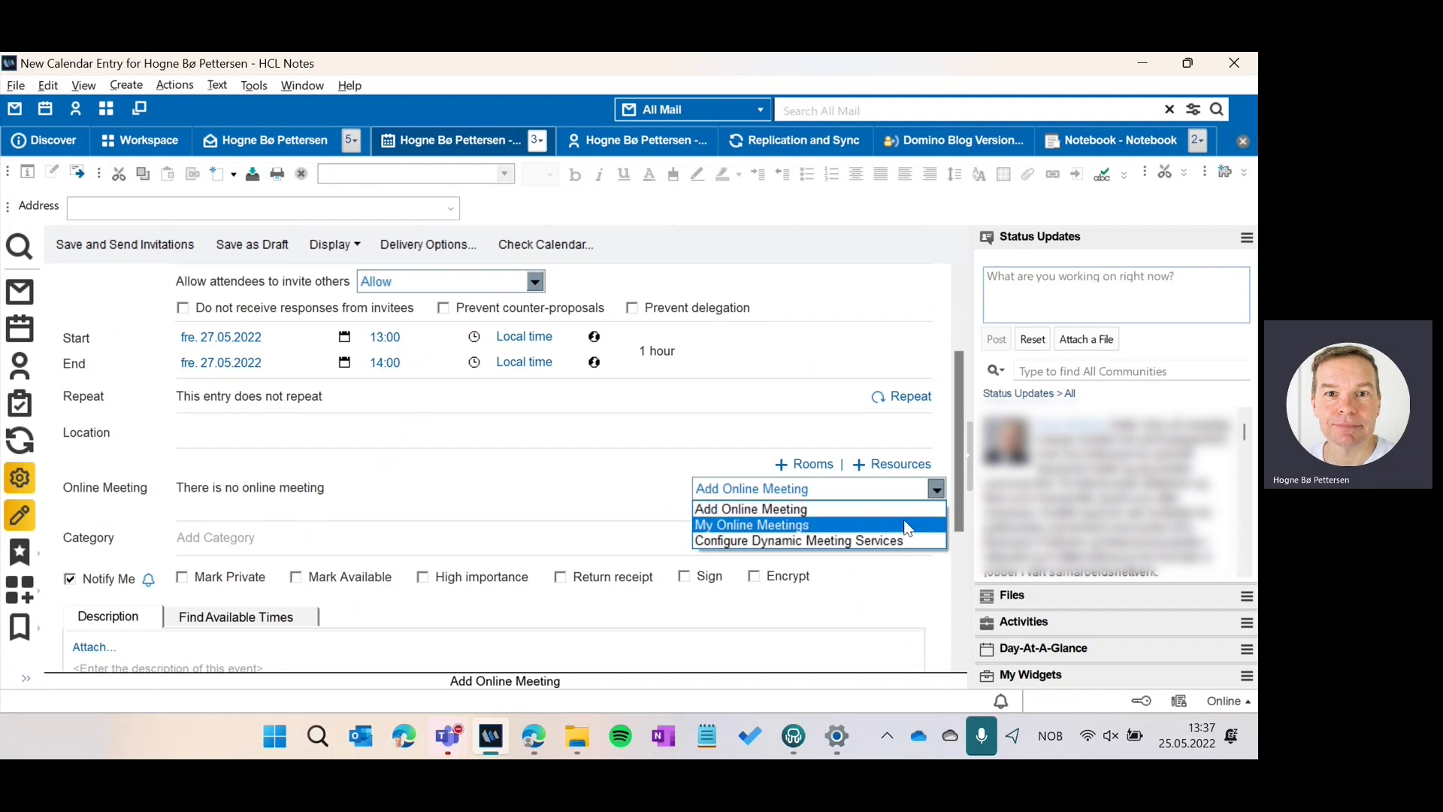
pyautogui.click(885, 540)
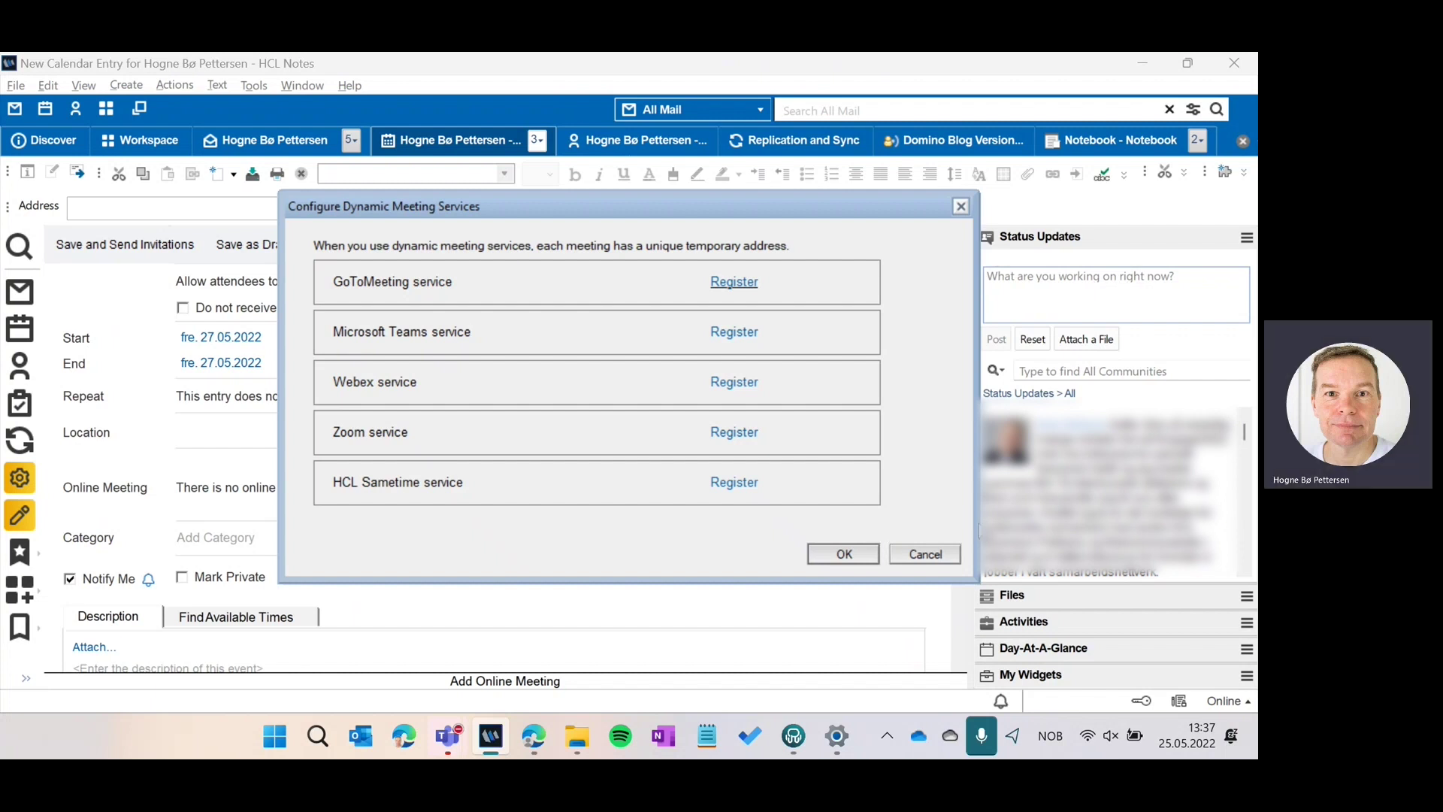
pyautogui.click(947, 549)
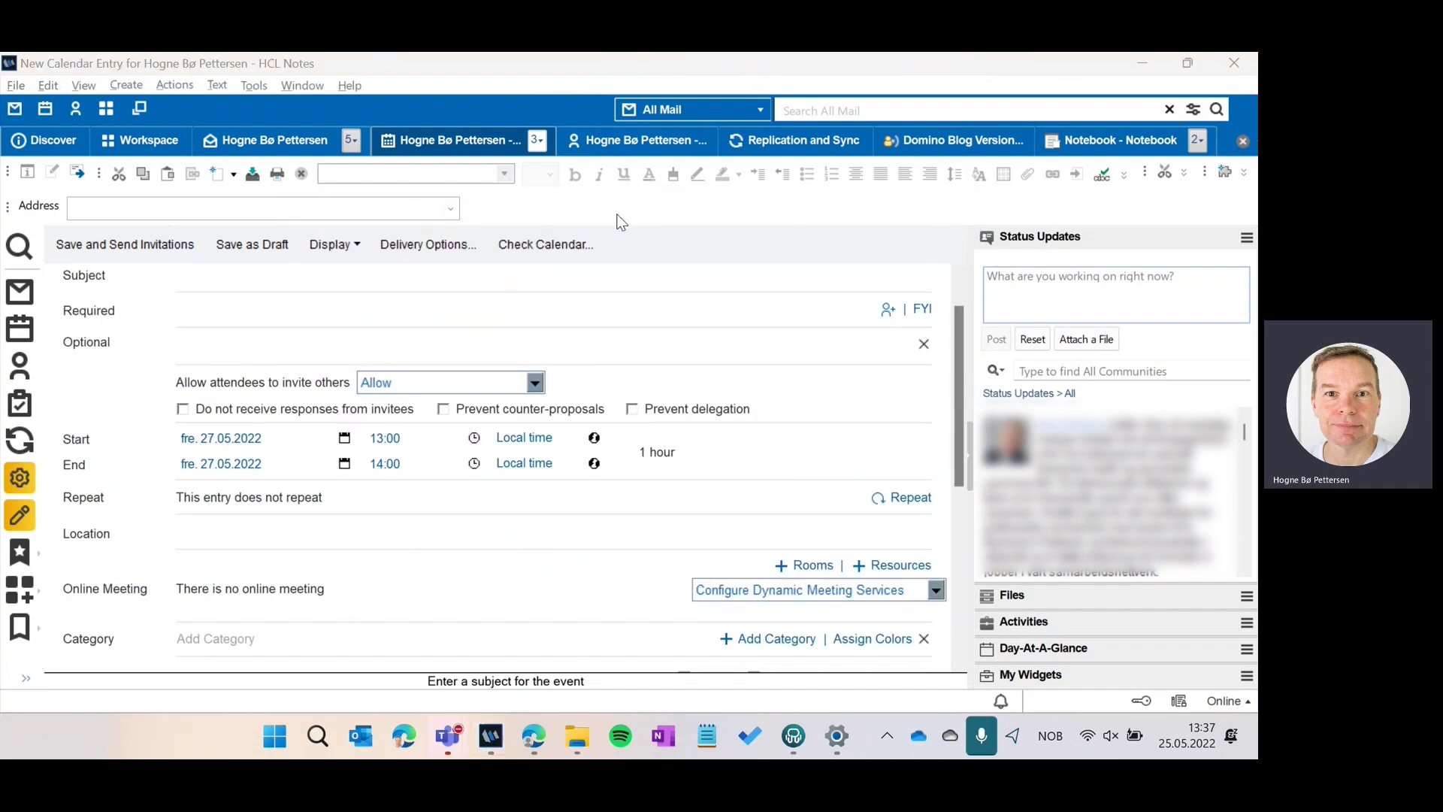
# Switch to the Posts view of the open Domino Blog database and look at its view options
pyautogui.click(850, 112)
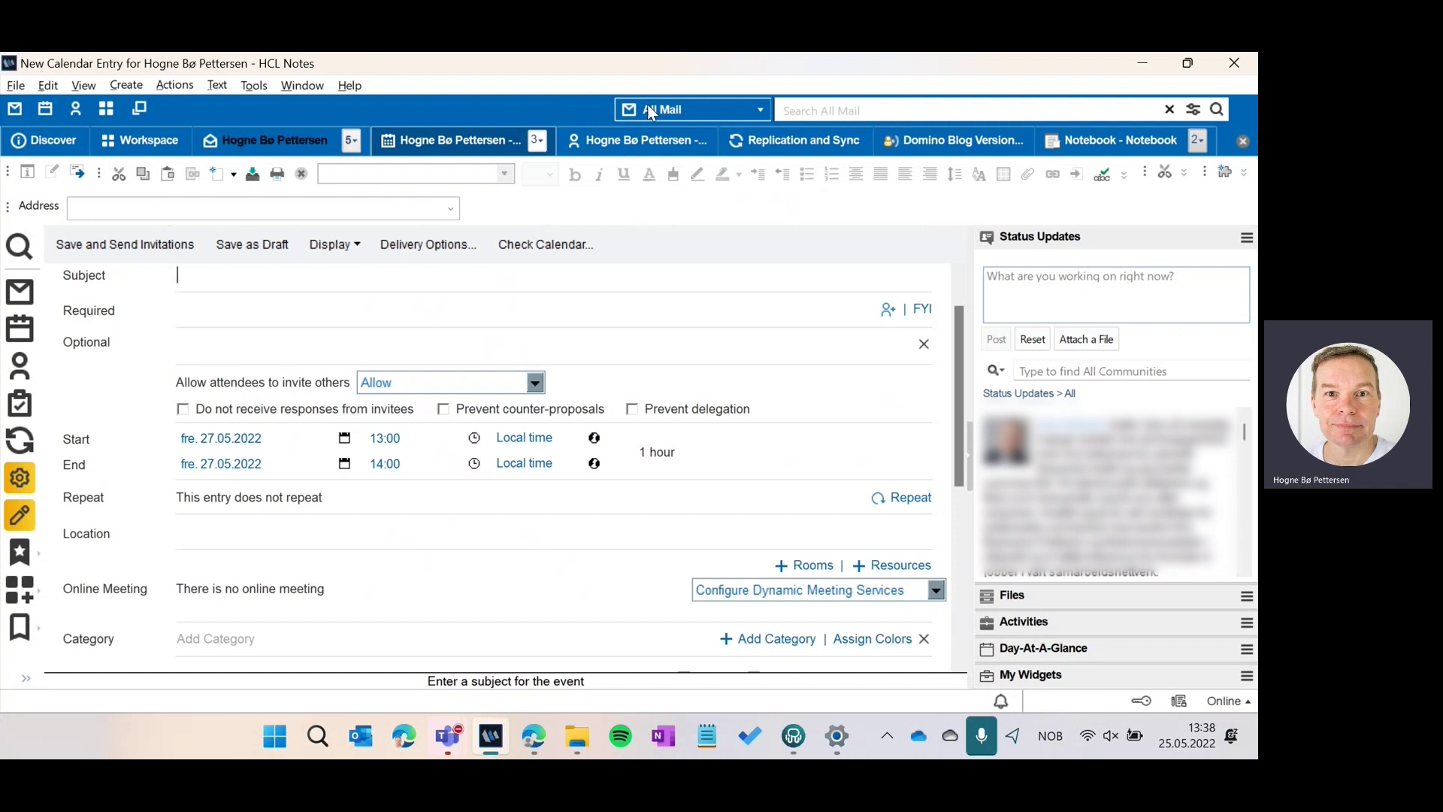
pyautogui.click(905, 143)
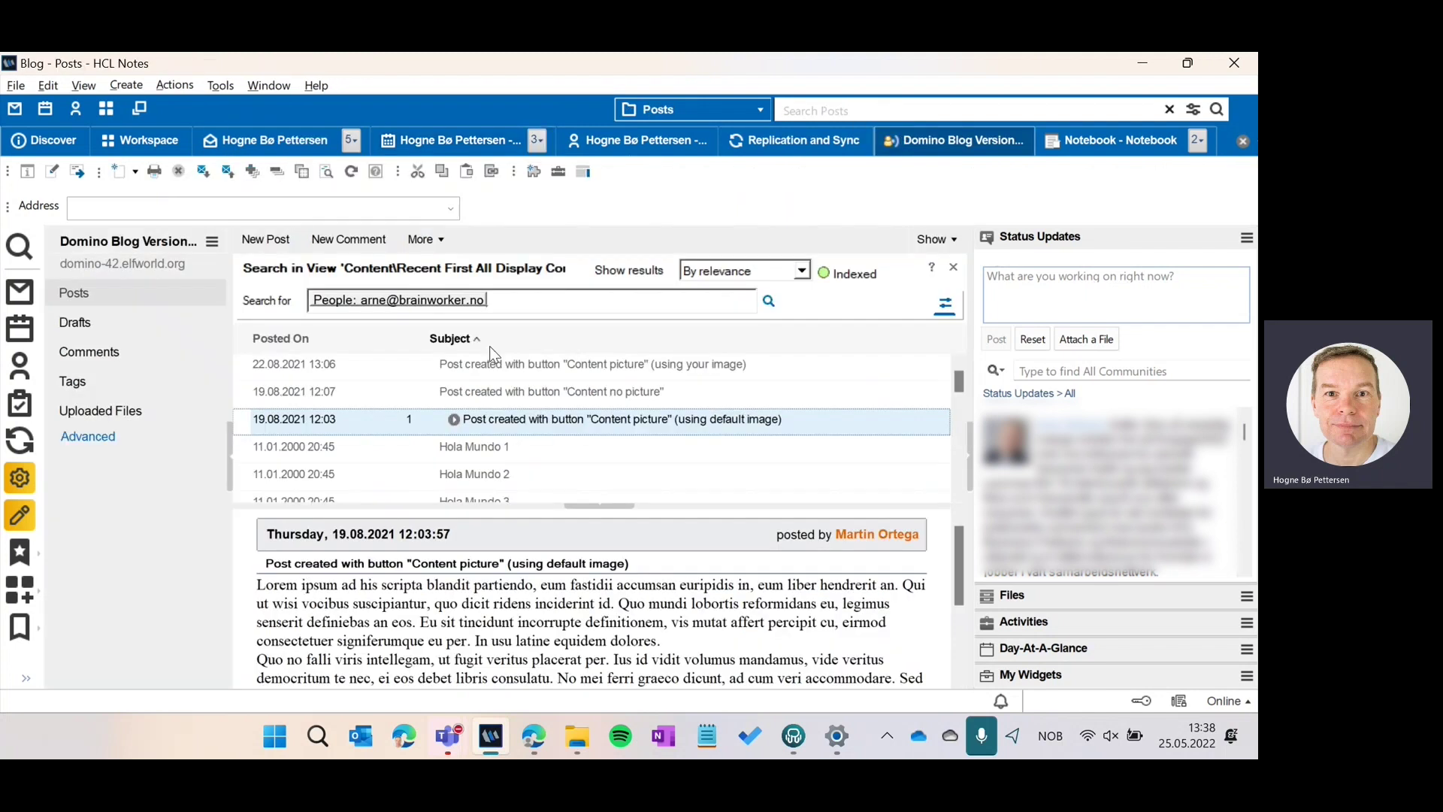
pyautogui.click(81, 84)
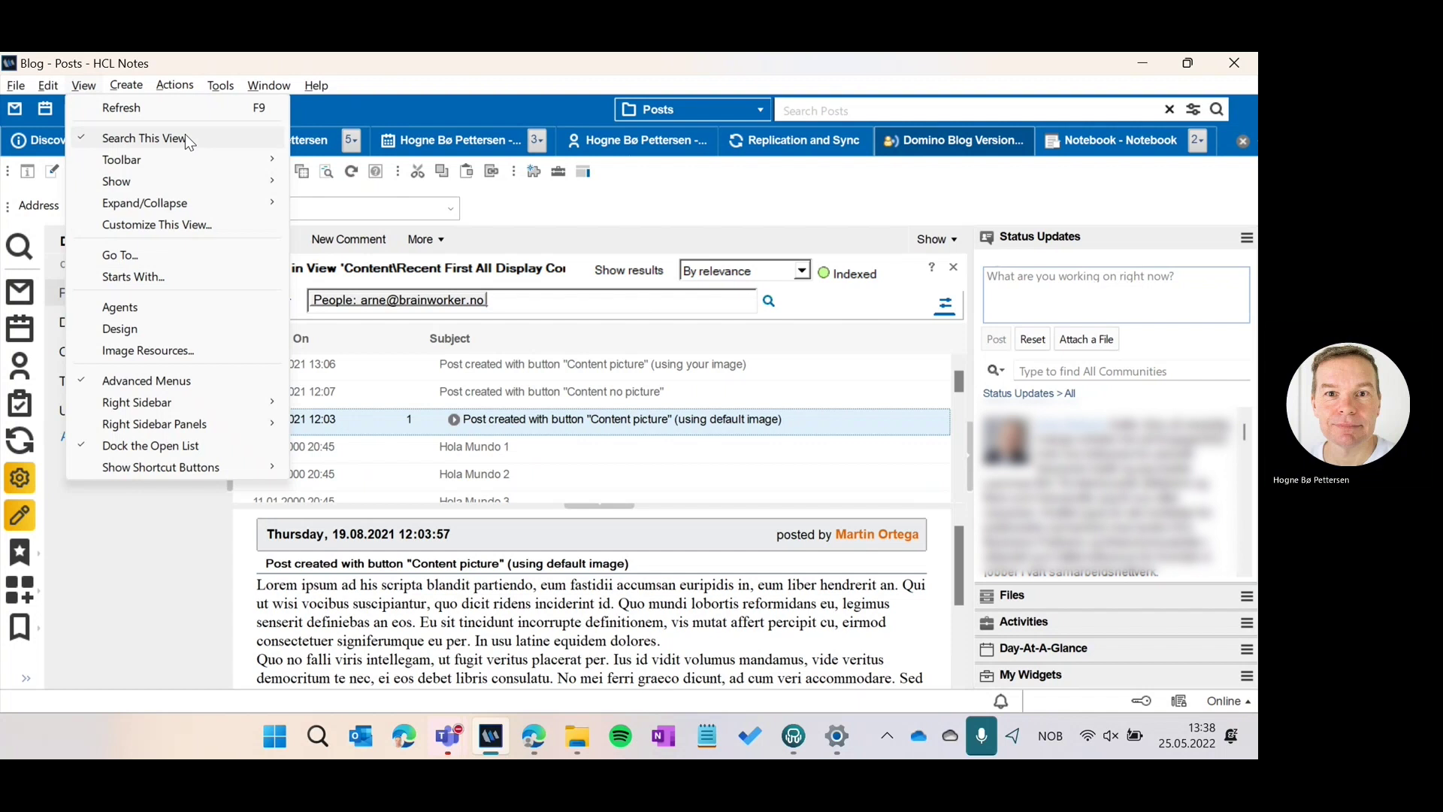
pyautogui.click(389, 77)
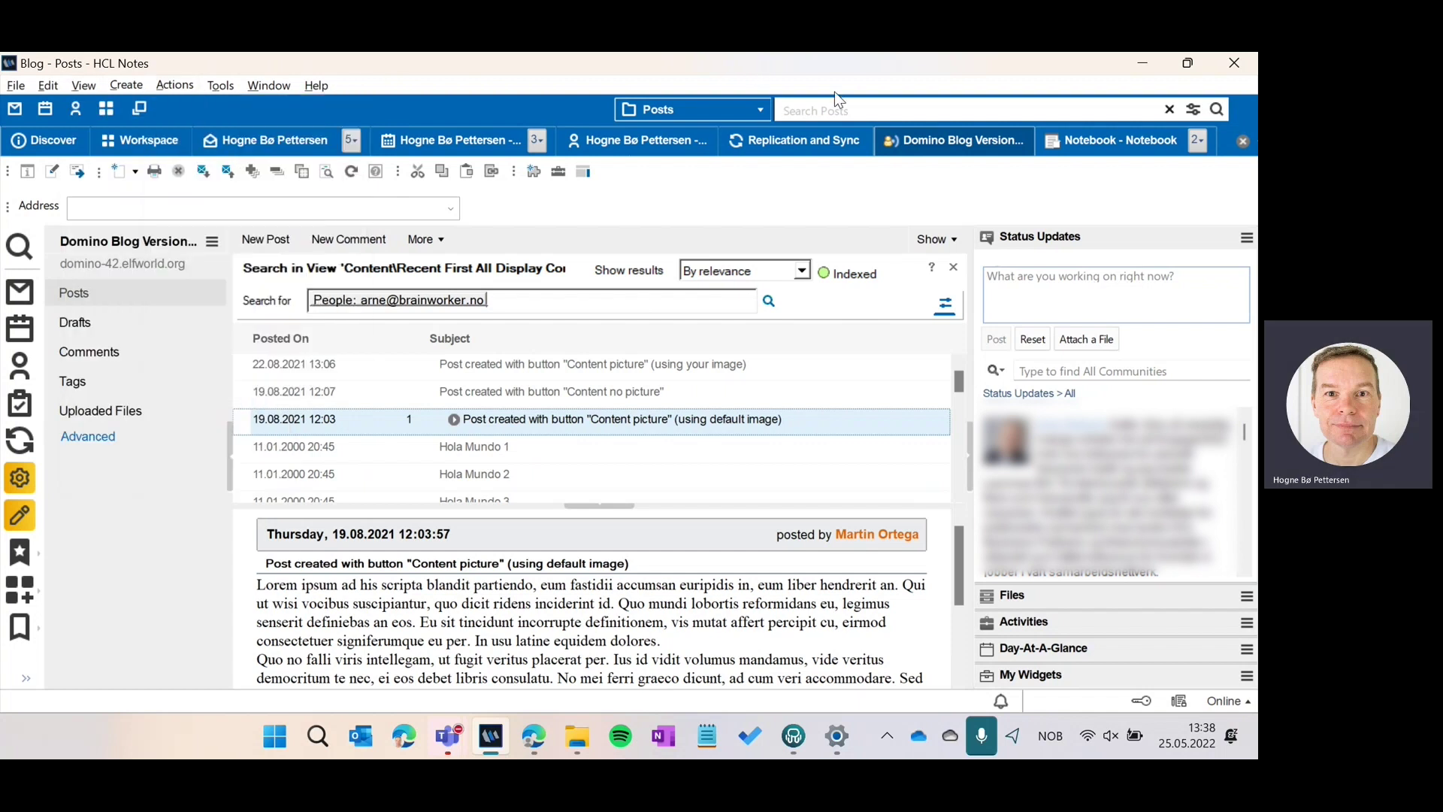
# Enter a person's first name in the global search, inspect the suggested people, and select the post "Content no picture"
pyautogui.click(845, 112)
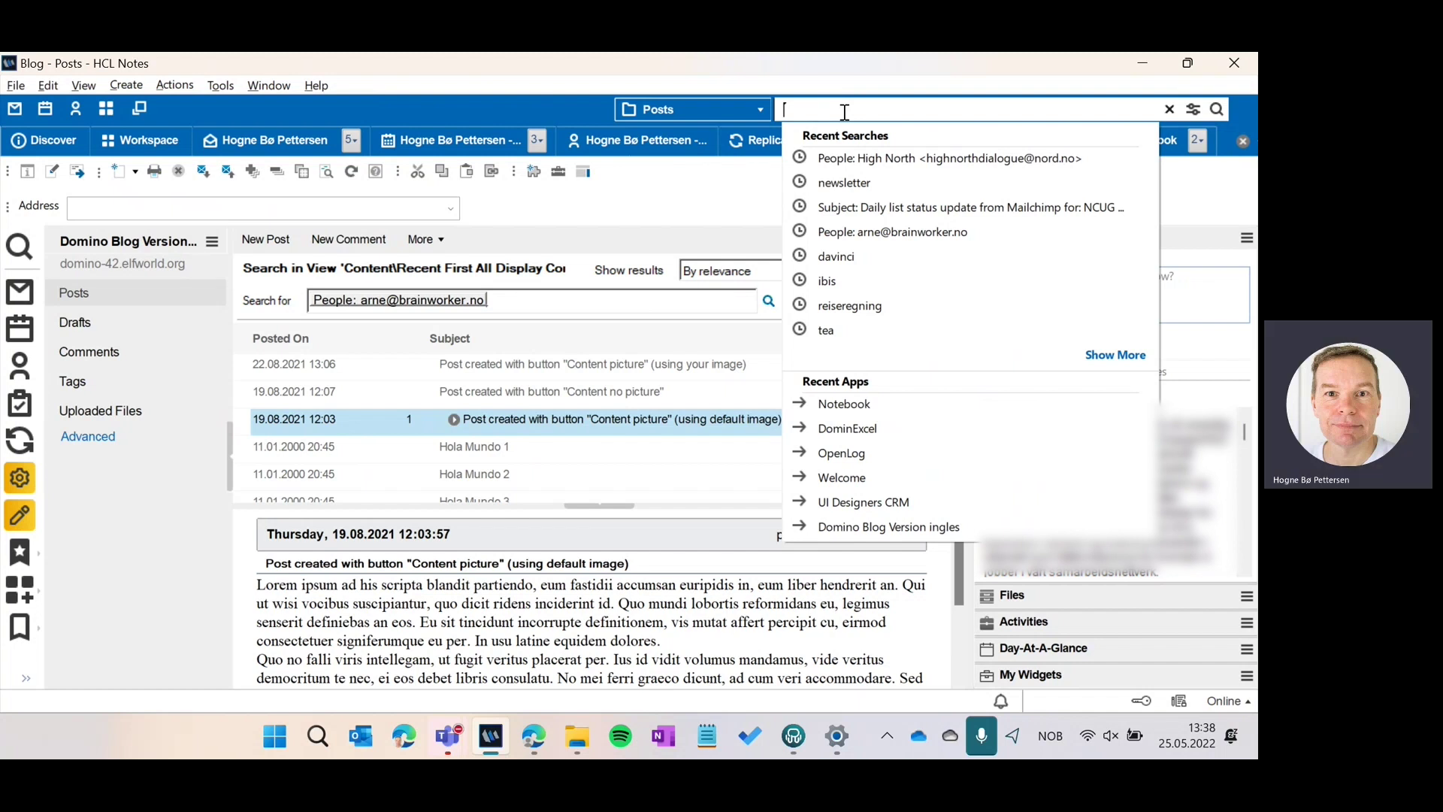
pyautogui.write('arne')
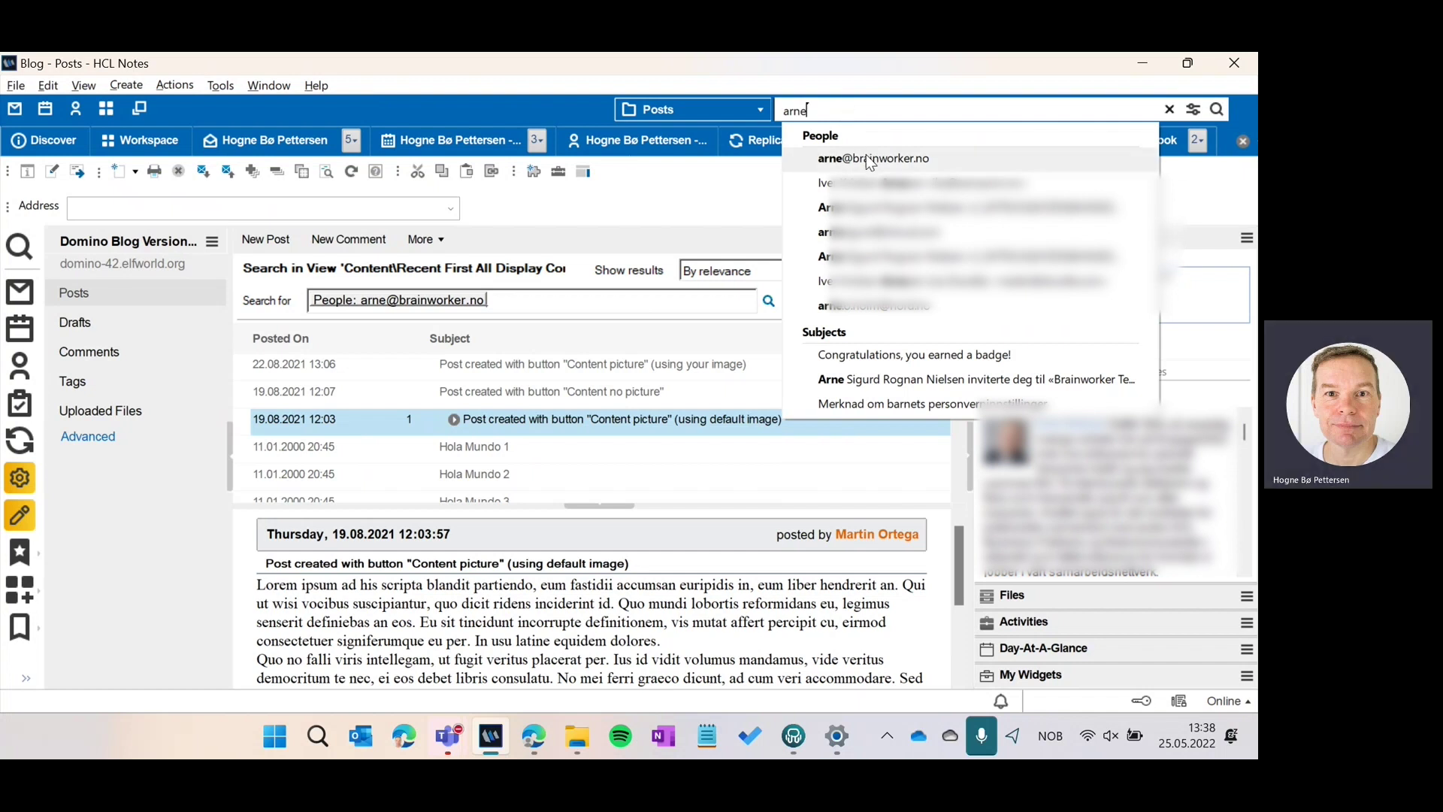
pyautogui.moveTo(869, 163)
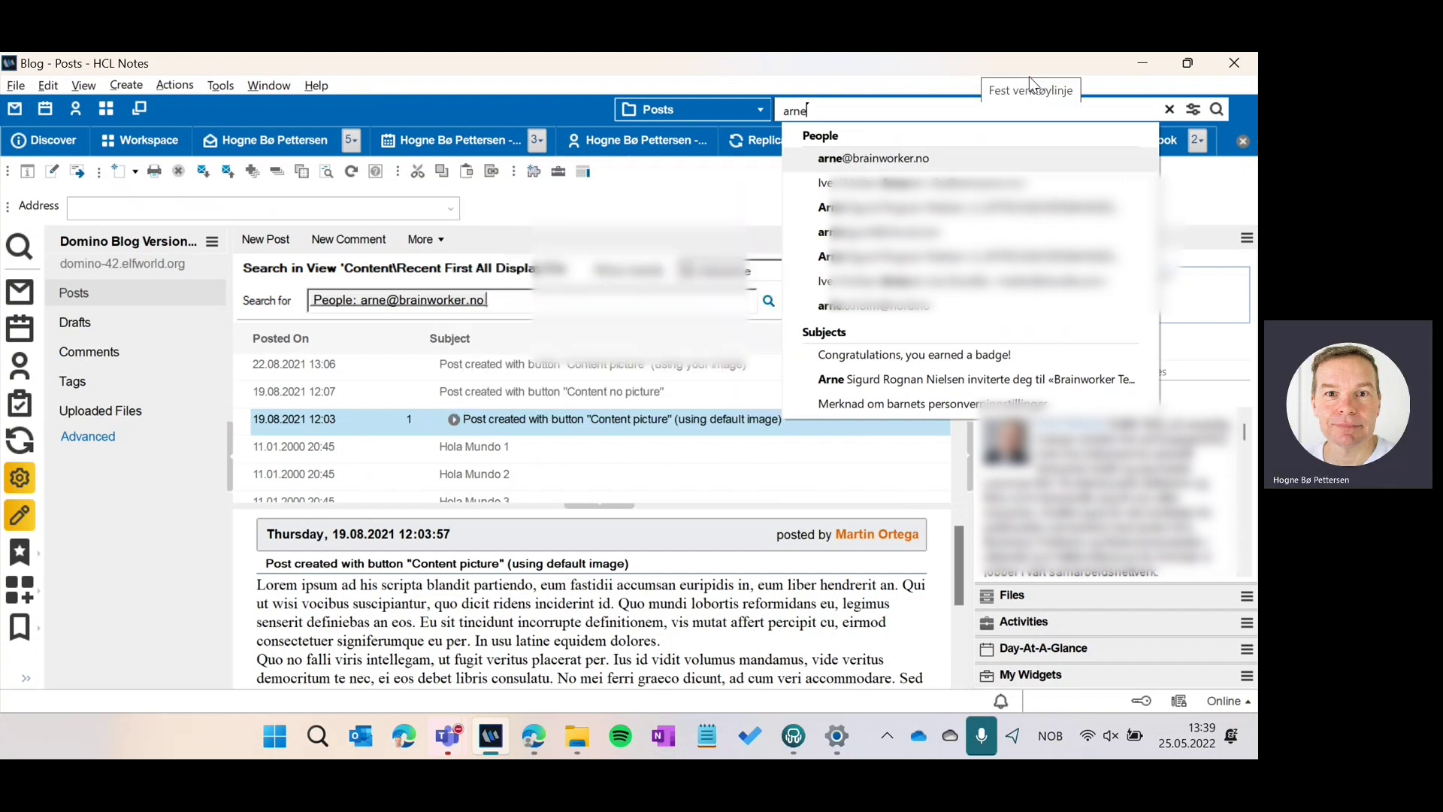
pyautogui.moveTo(941, 215)
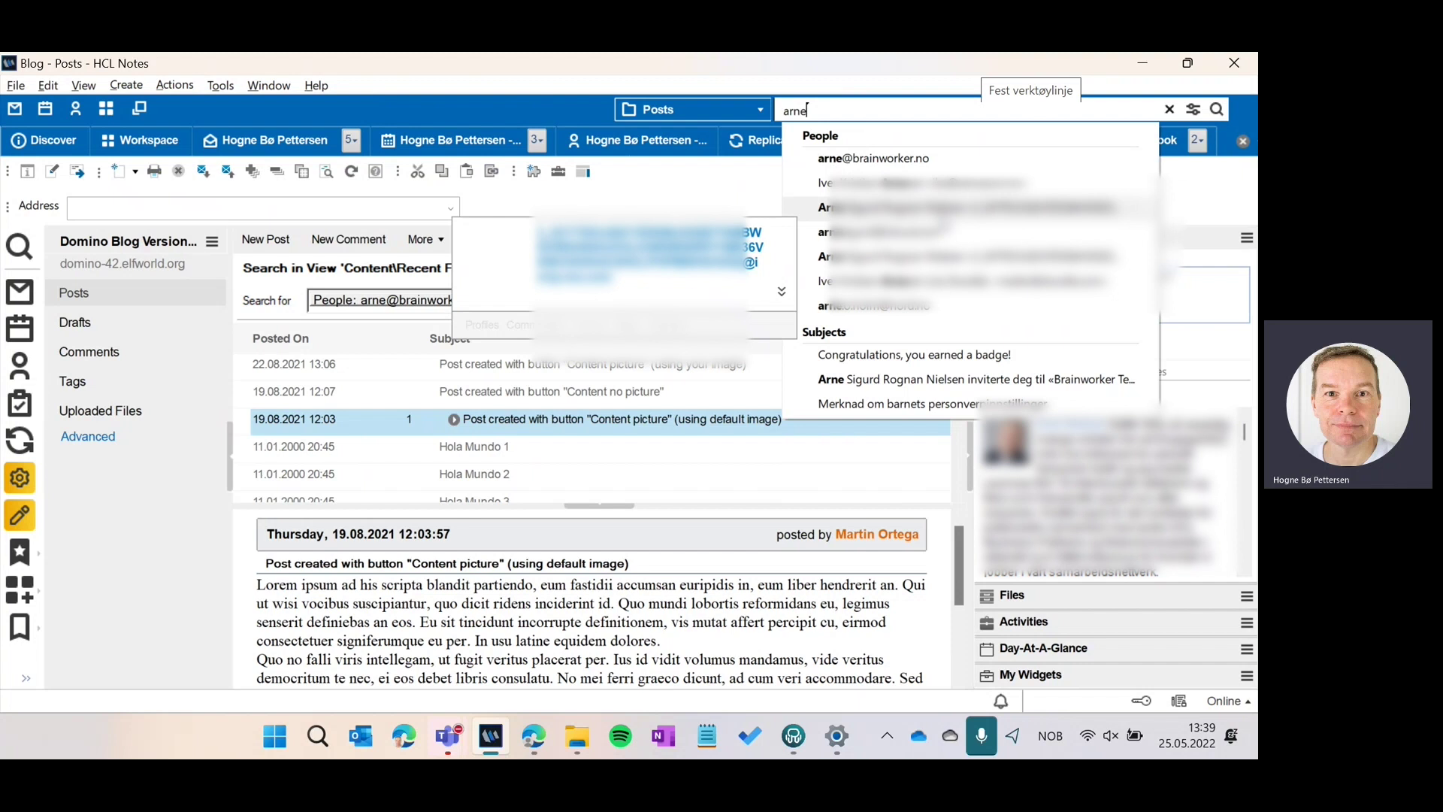
pyautogui.click(520, 398)
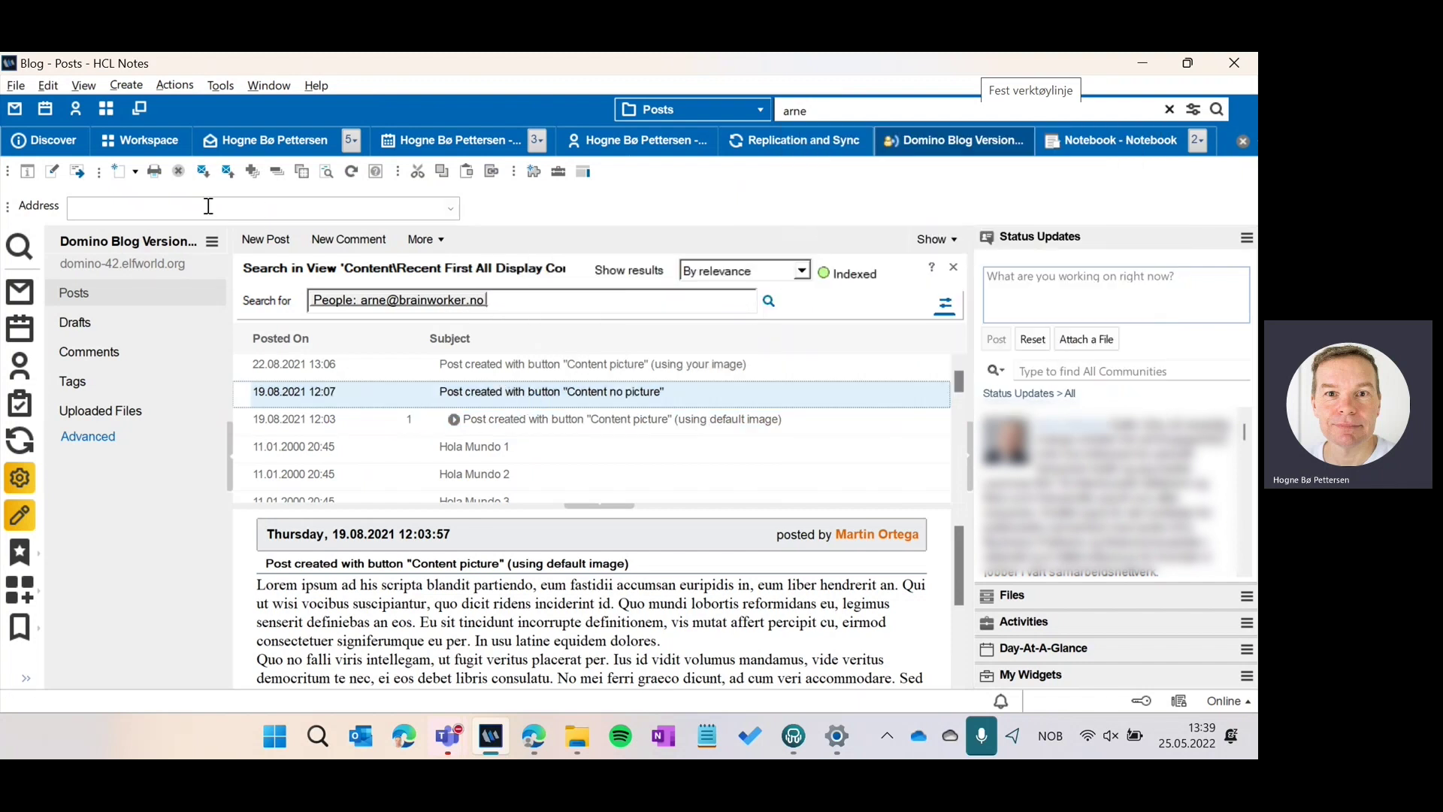
# Turn off the search bar of the Posts view and turn it back on
pyautogui.click(83, 86)
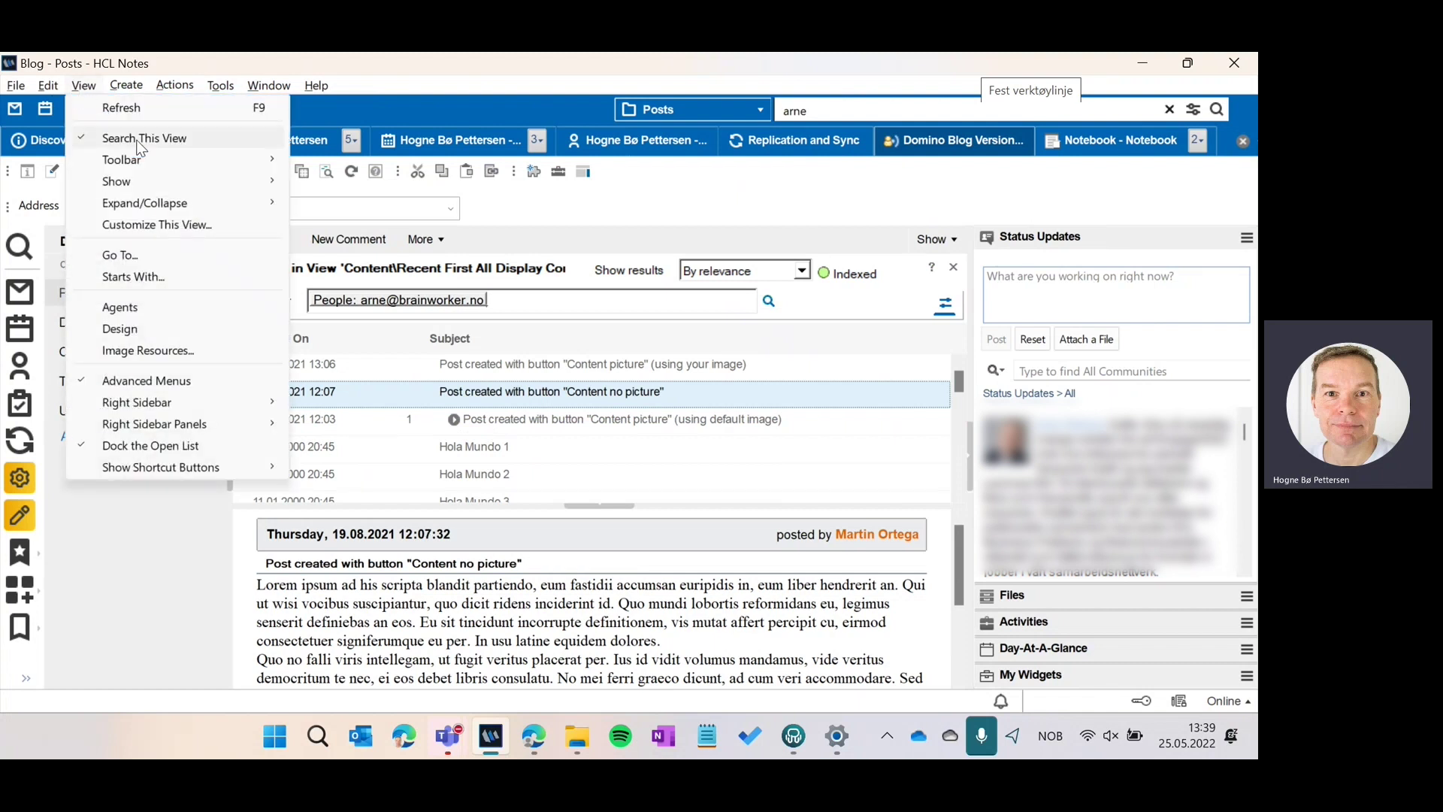
pyautogui.click(139, 139)
pyautogui.click(90, 87)
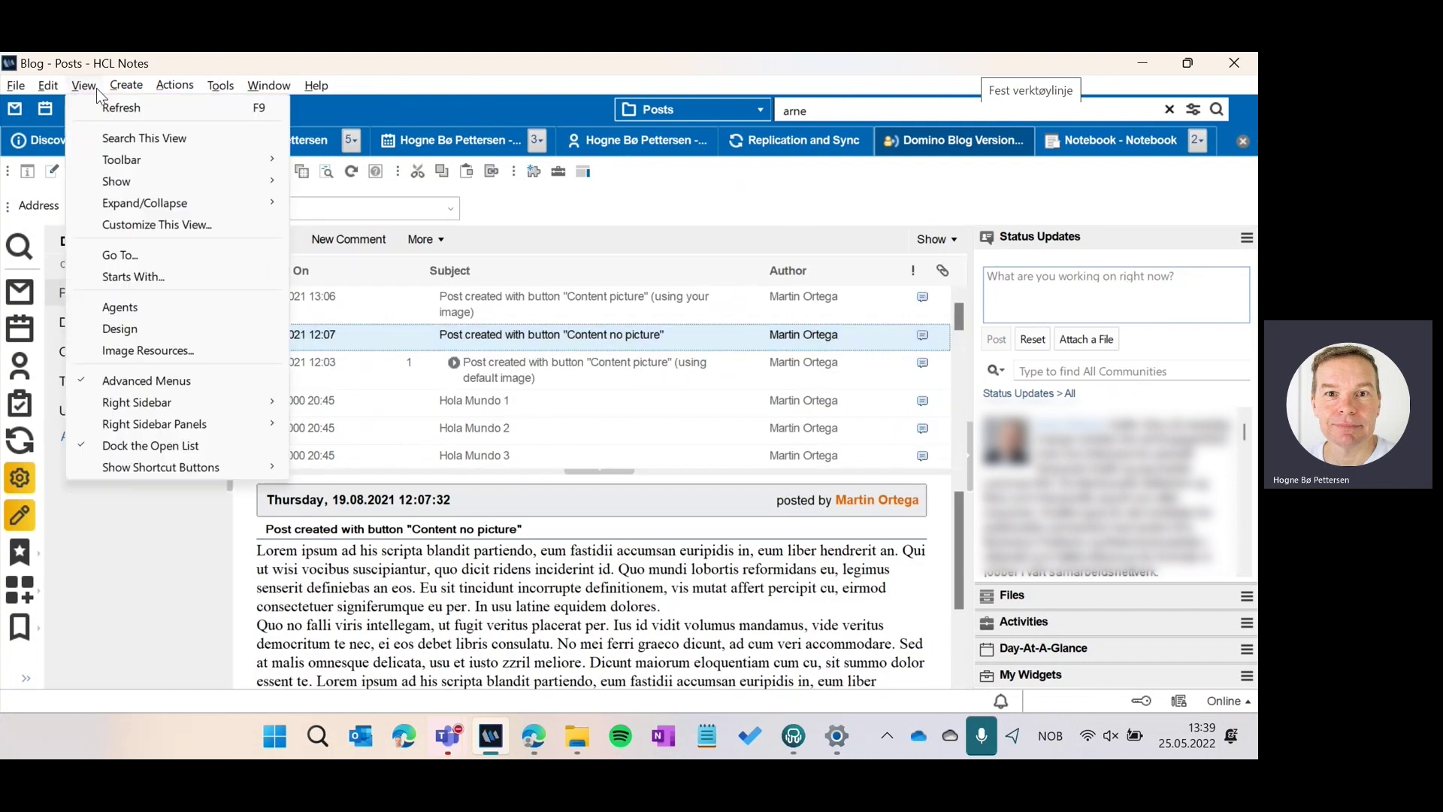
pyautogui.click(128, 139)
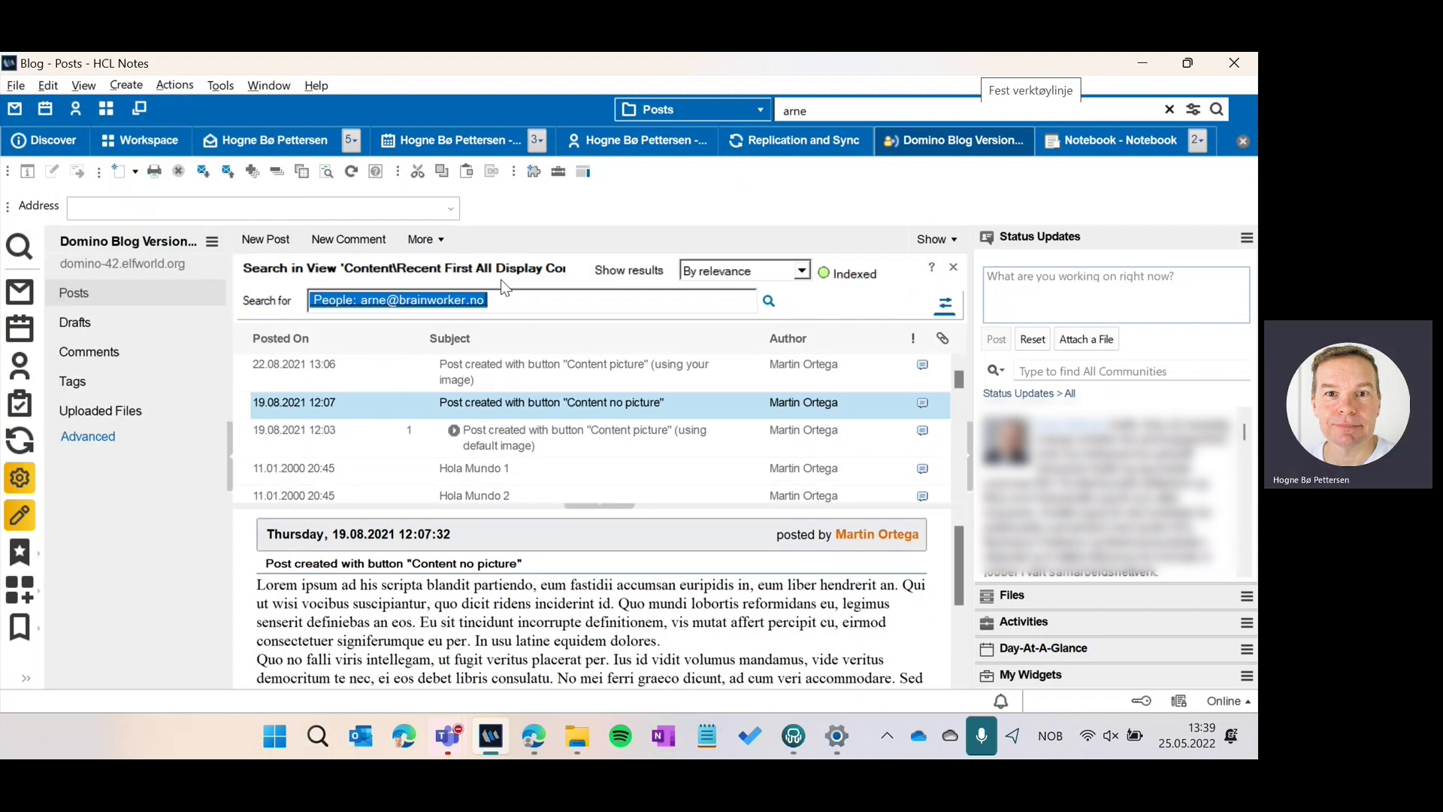
# Clear the query in the Posts view's own search bar and expand its search conditions and options
pyautogui.click(517, 298)
pyautogui.hotkey('ctrl', 'a')
pyautogui.press('BackSpace')
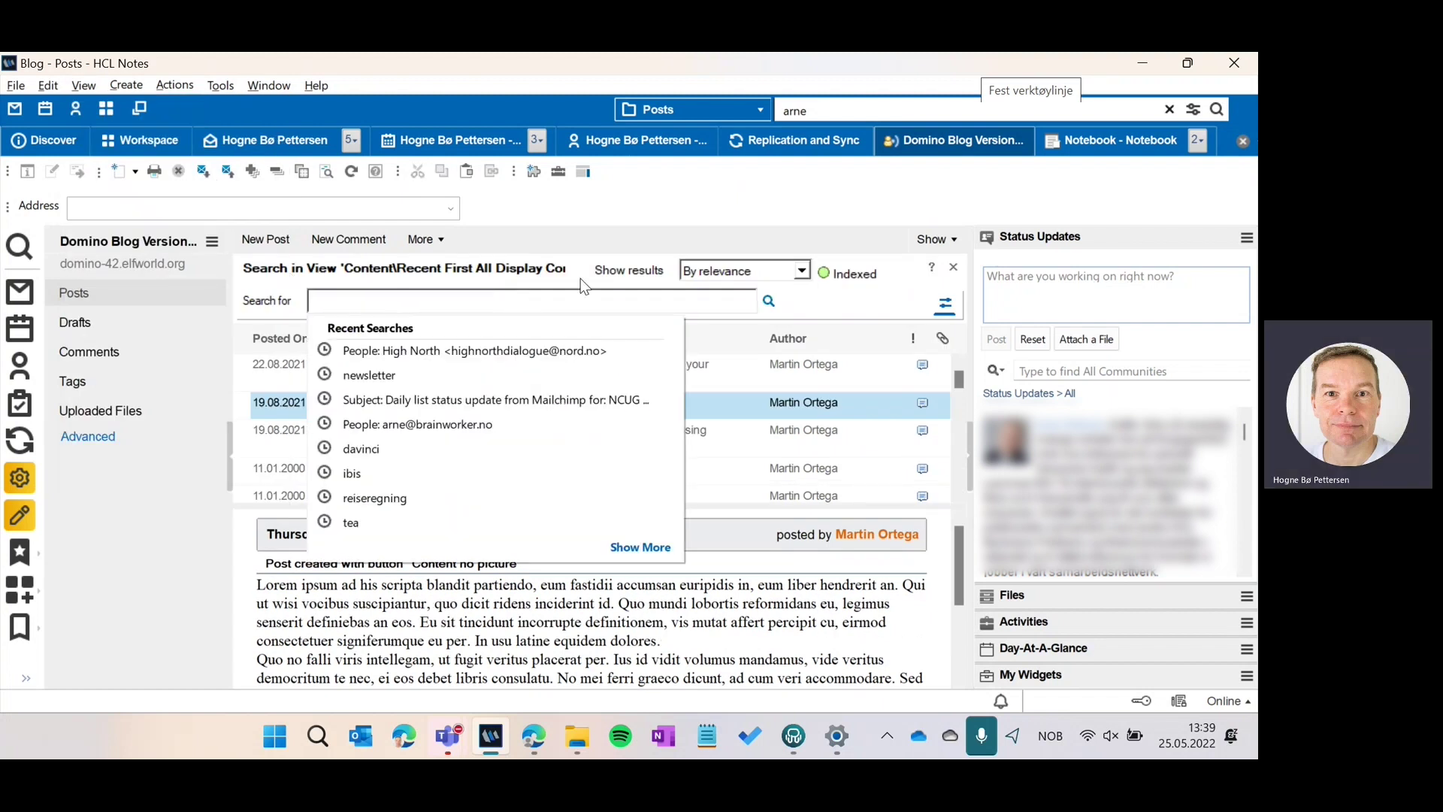
pyautogui.click(945, 306)
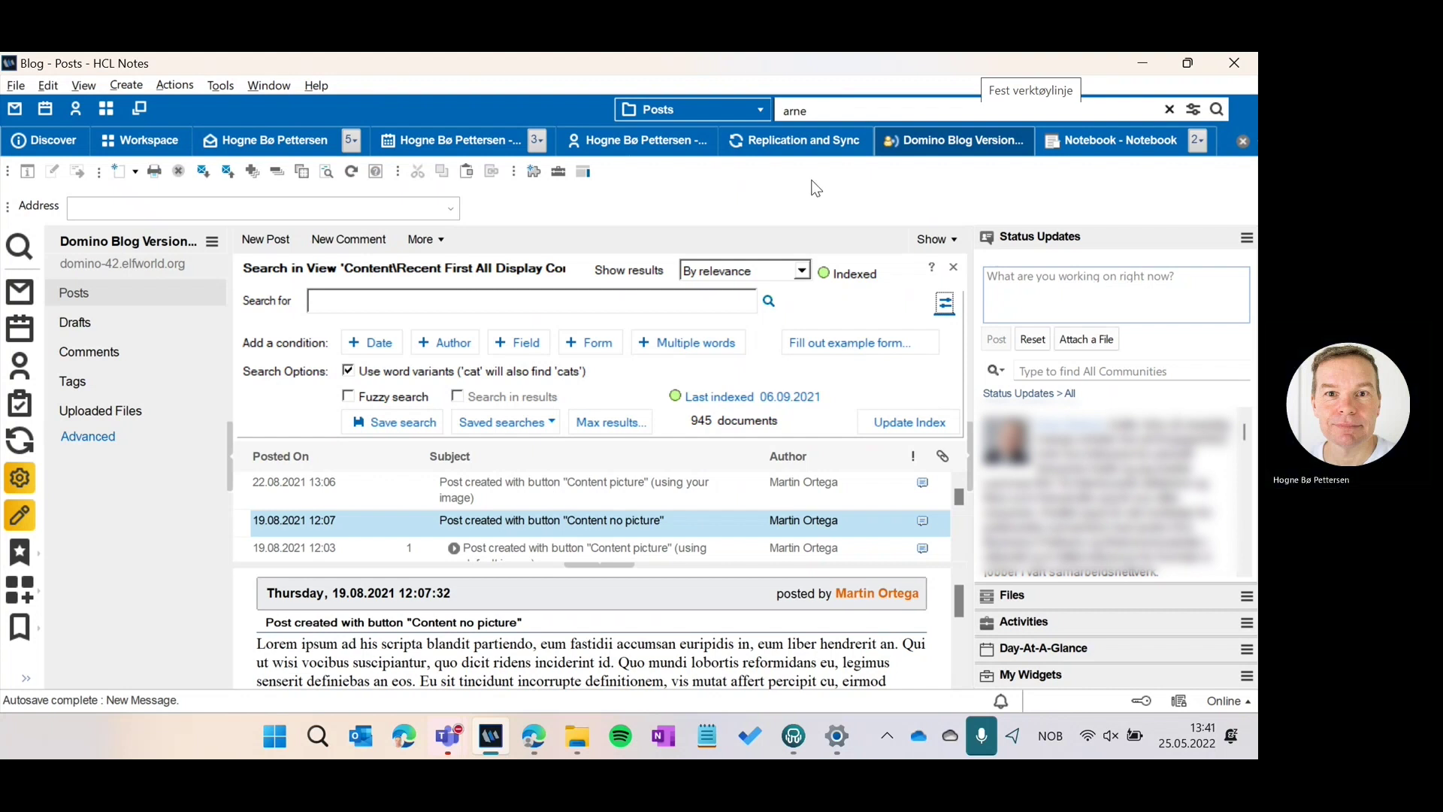
# Show the search scopes offered by the global search while in the Posts view
pyautogui.click(1041, 105)
pyautogui.click(1041, 104)
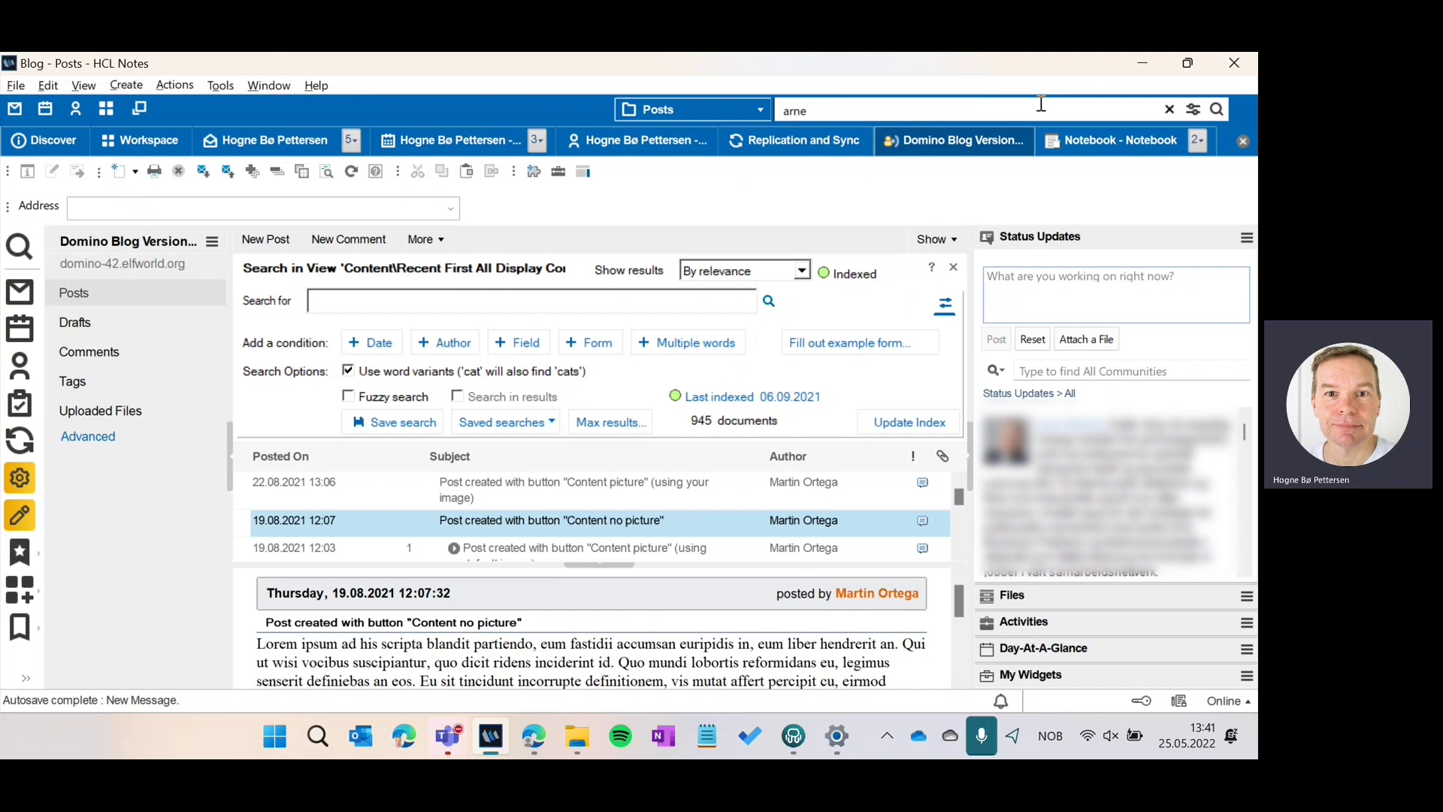
pyautogui.click(759, 112)
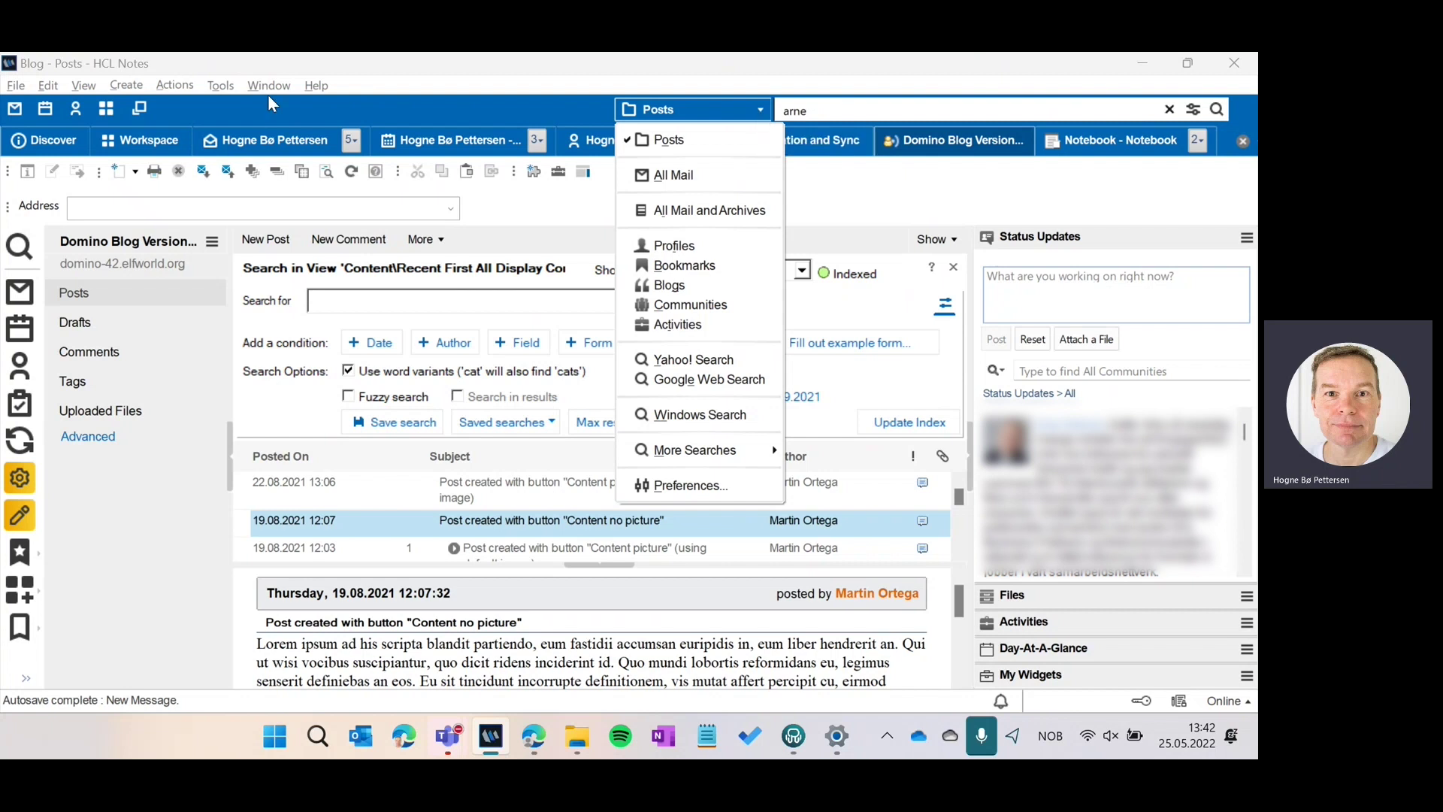
# Switch from the new message to the open mail database, showing its Ferdig folder
pyautogui.click(267, 140)
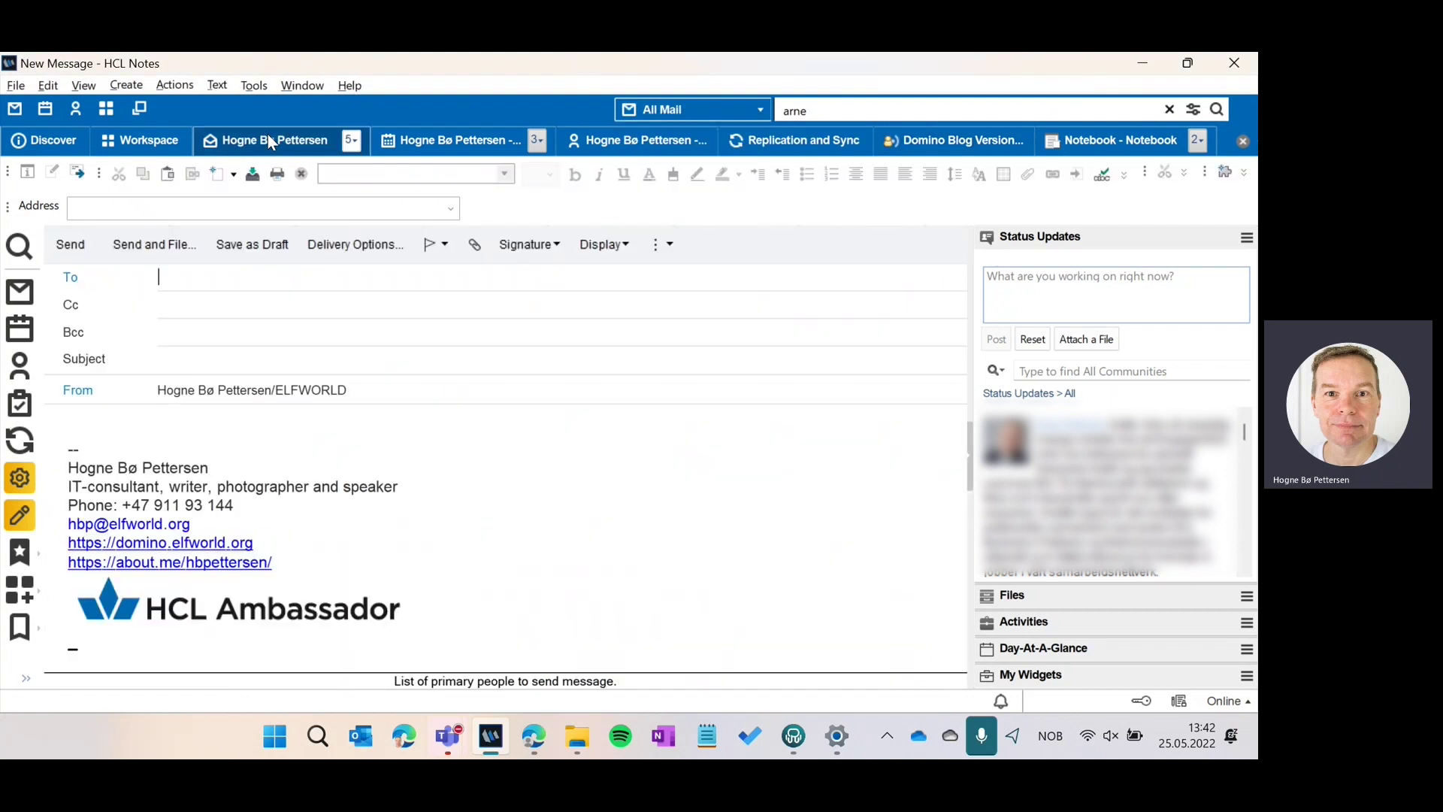
pyautogui.click(357, 140)
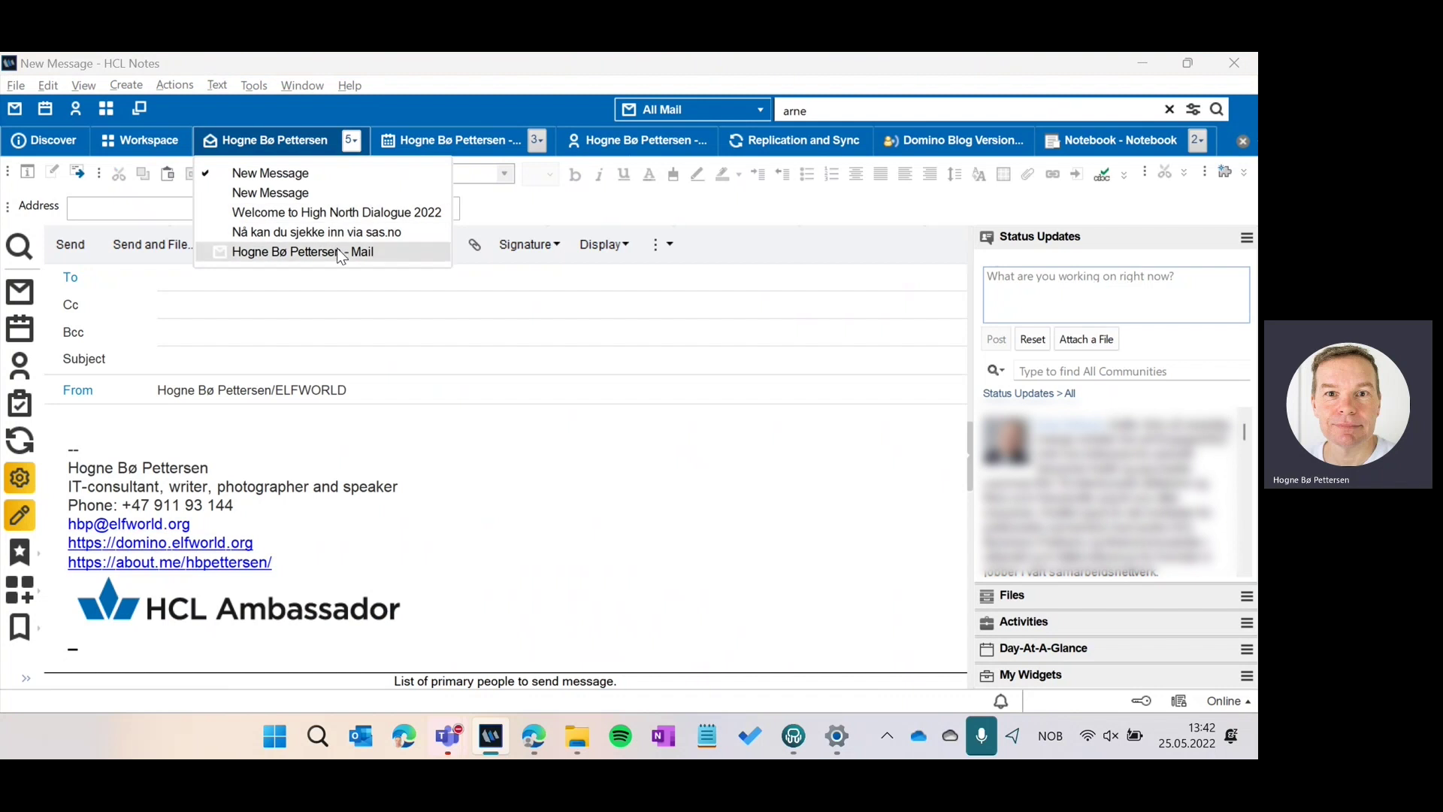
pyautogui.click(340, 252)
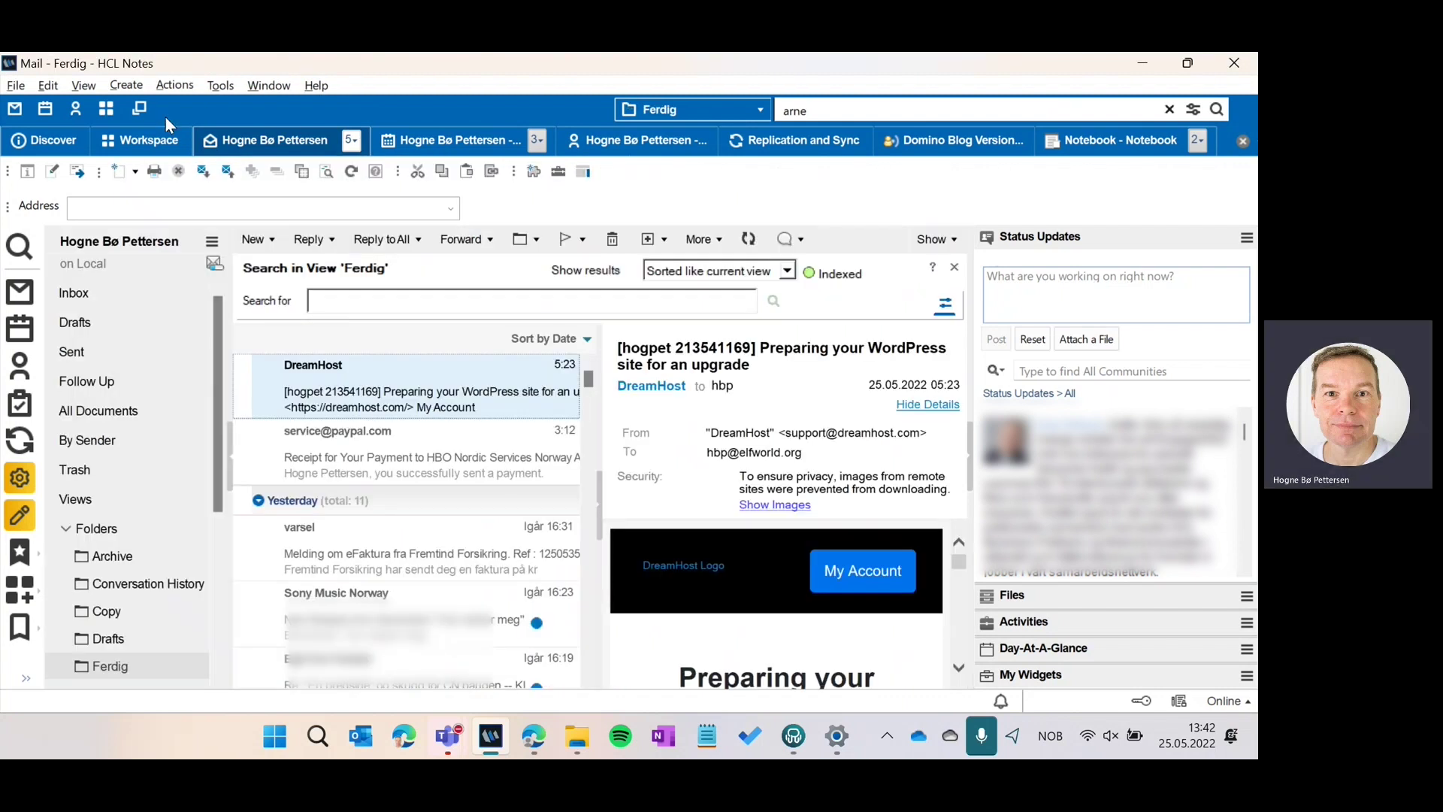
# Review the open items grouped with the mail database and the global search scopes offered for the Ferdig folder
pyautogui.click(351, 142)
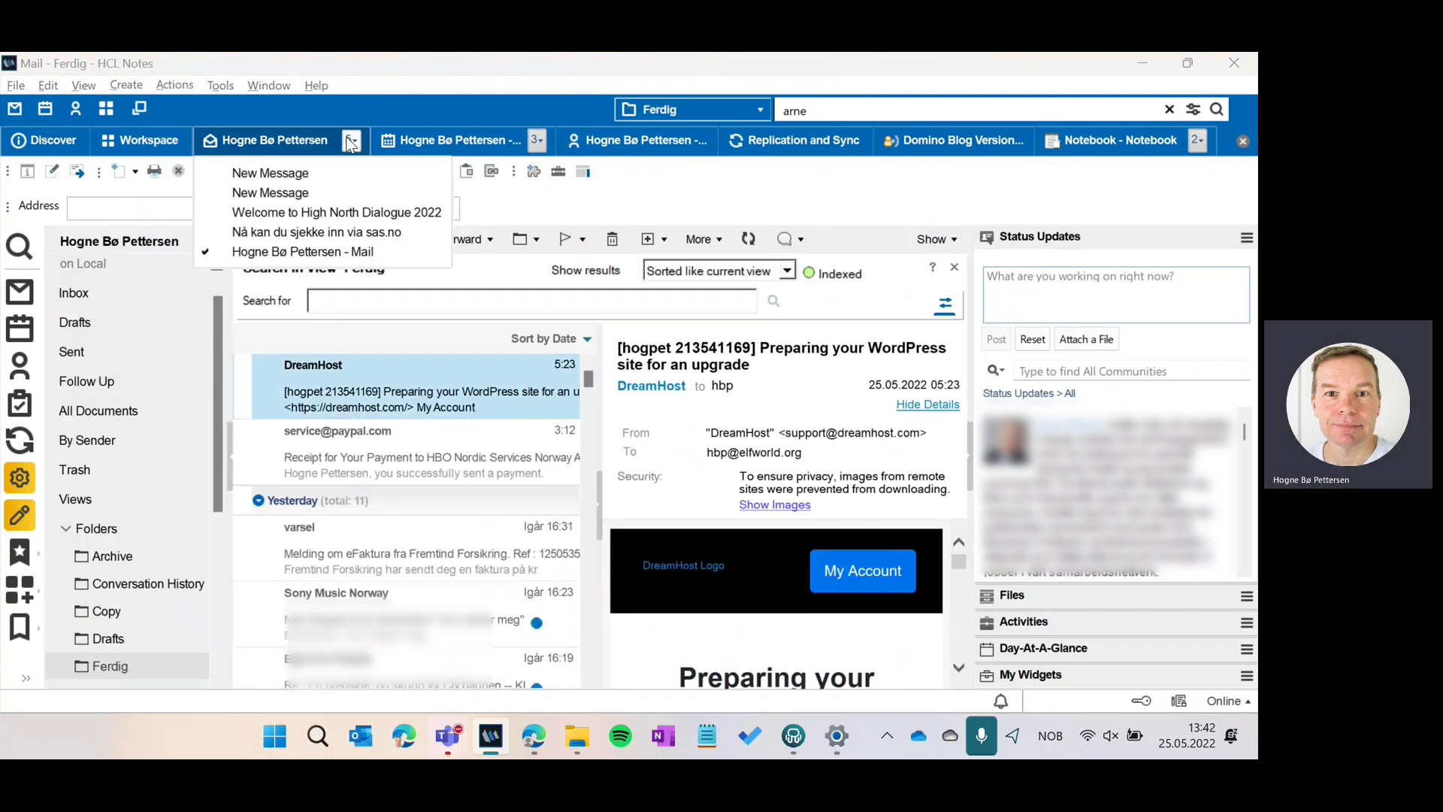
pyautogui.click(351, 142)
pyautogui.click(352, 143)
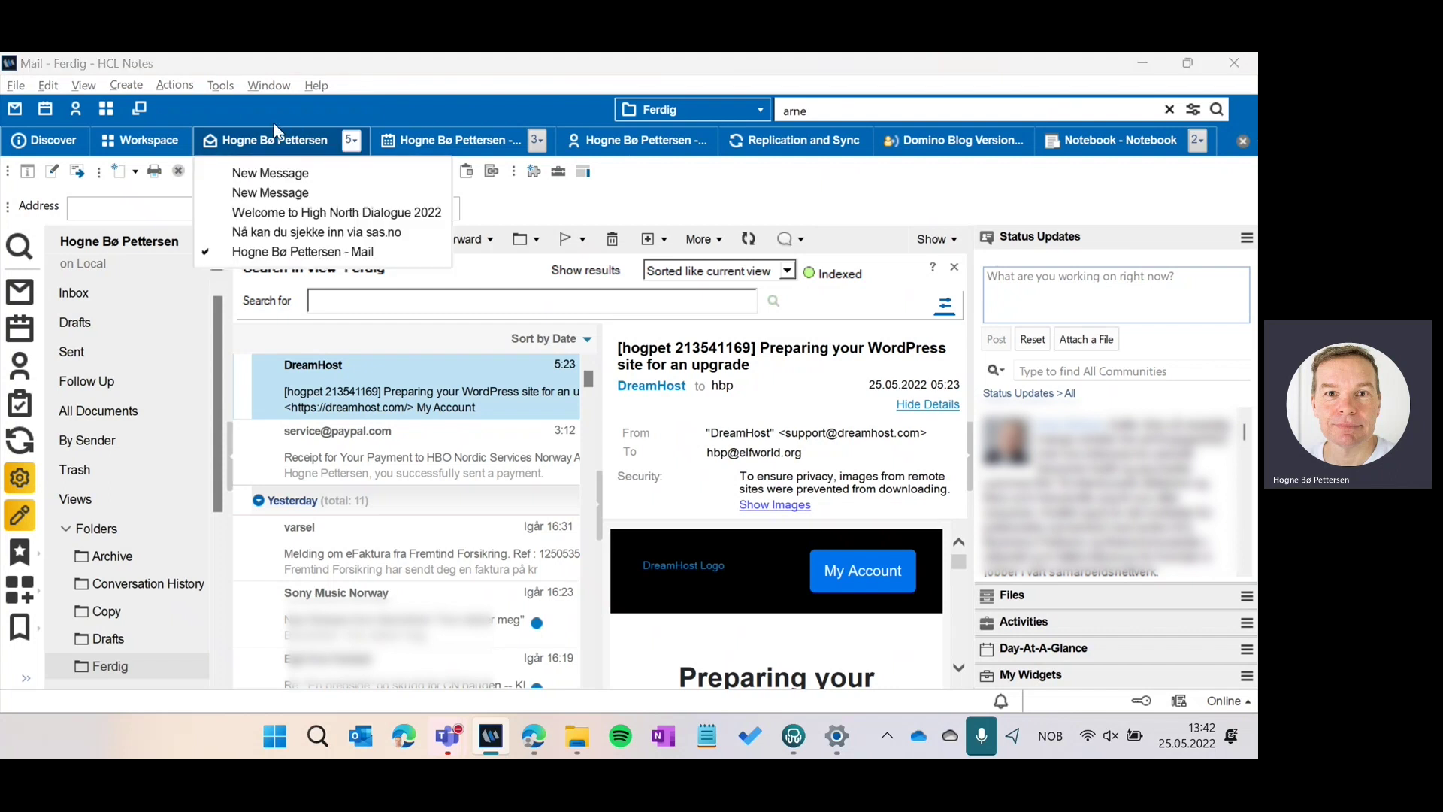
pyautogui.click(228, 105)
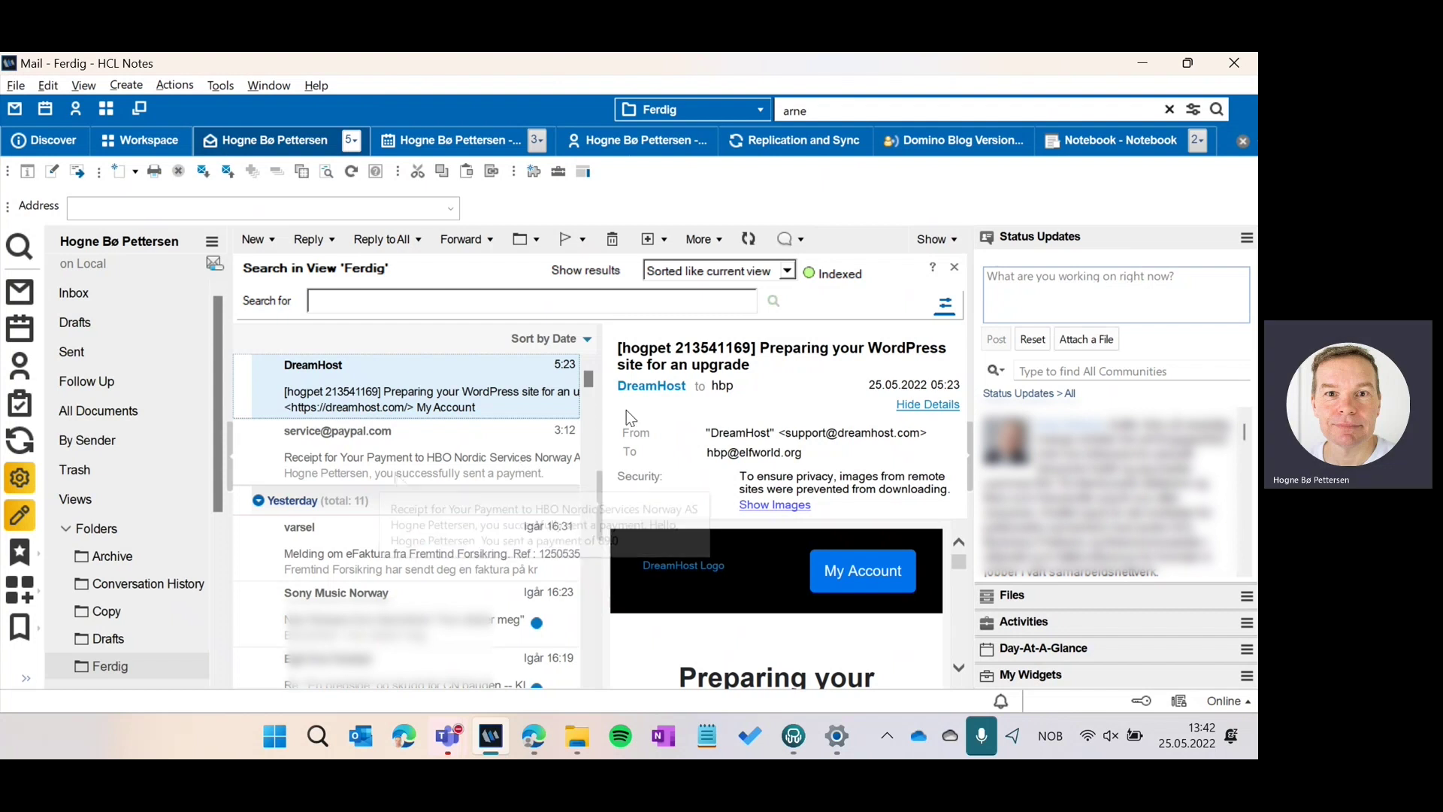
pyautogui.click(762, 113)
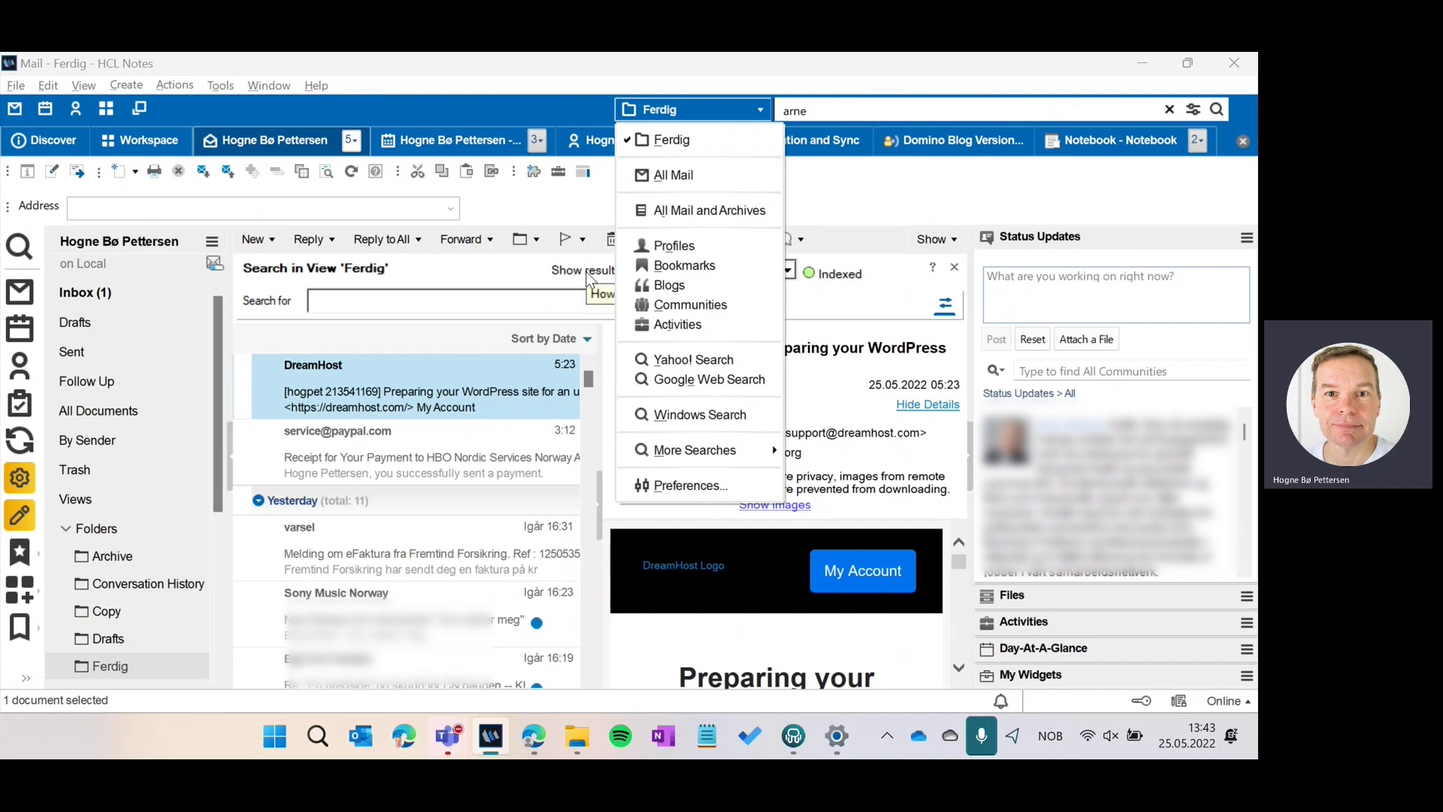
pyautogui.click(846, 191)
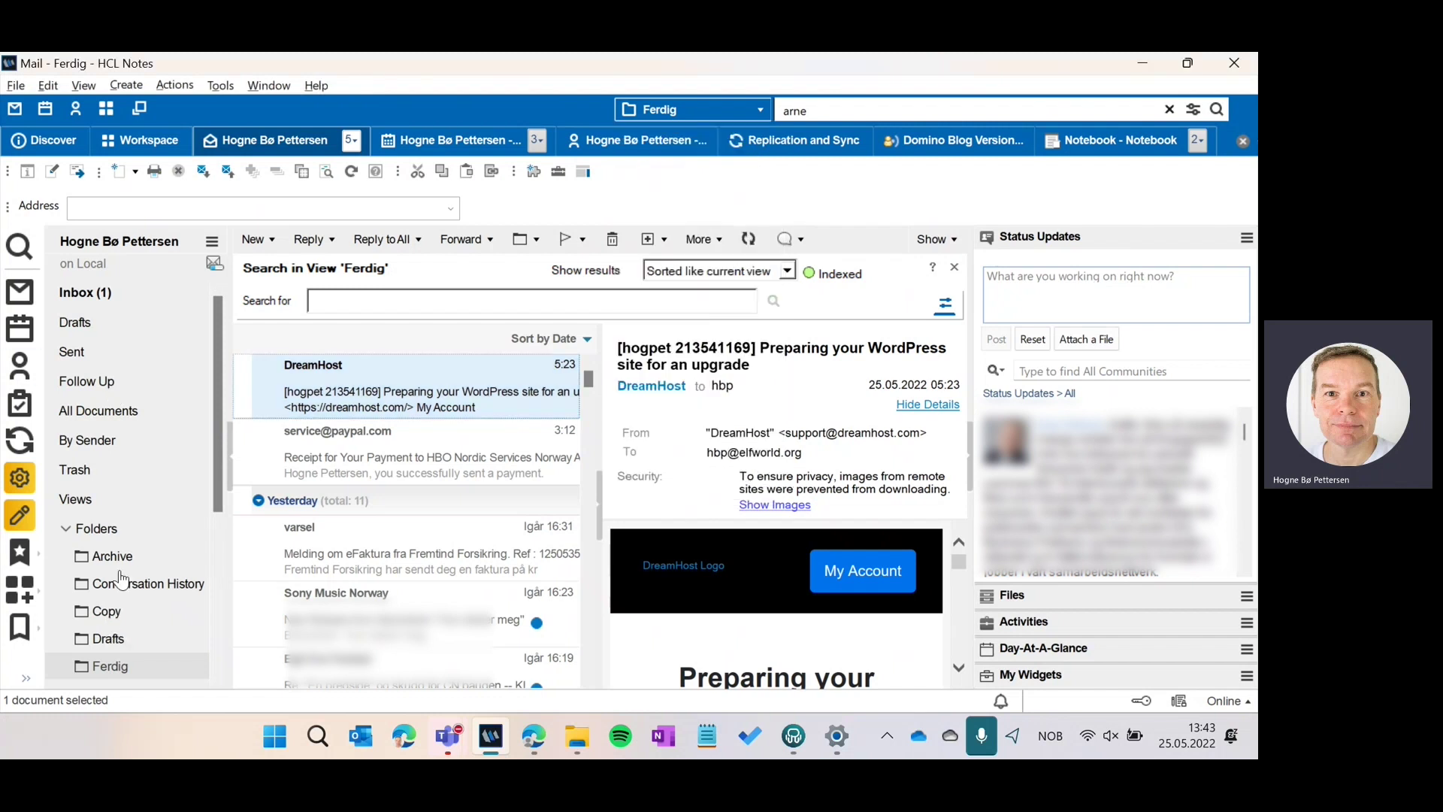
# Open the Regnskap mail folder and show the search scopes offered by the global search
pyautogui.scroll(-1, 217, 552)
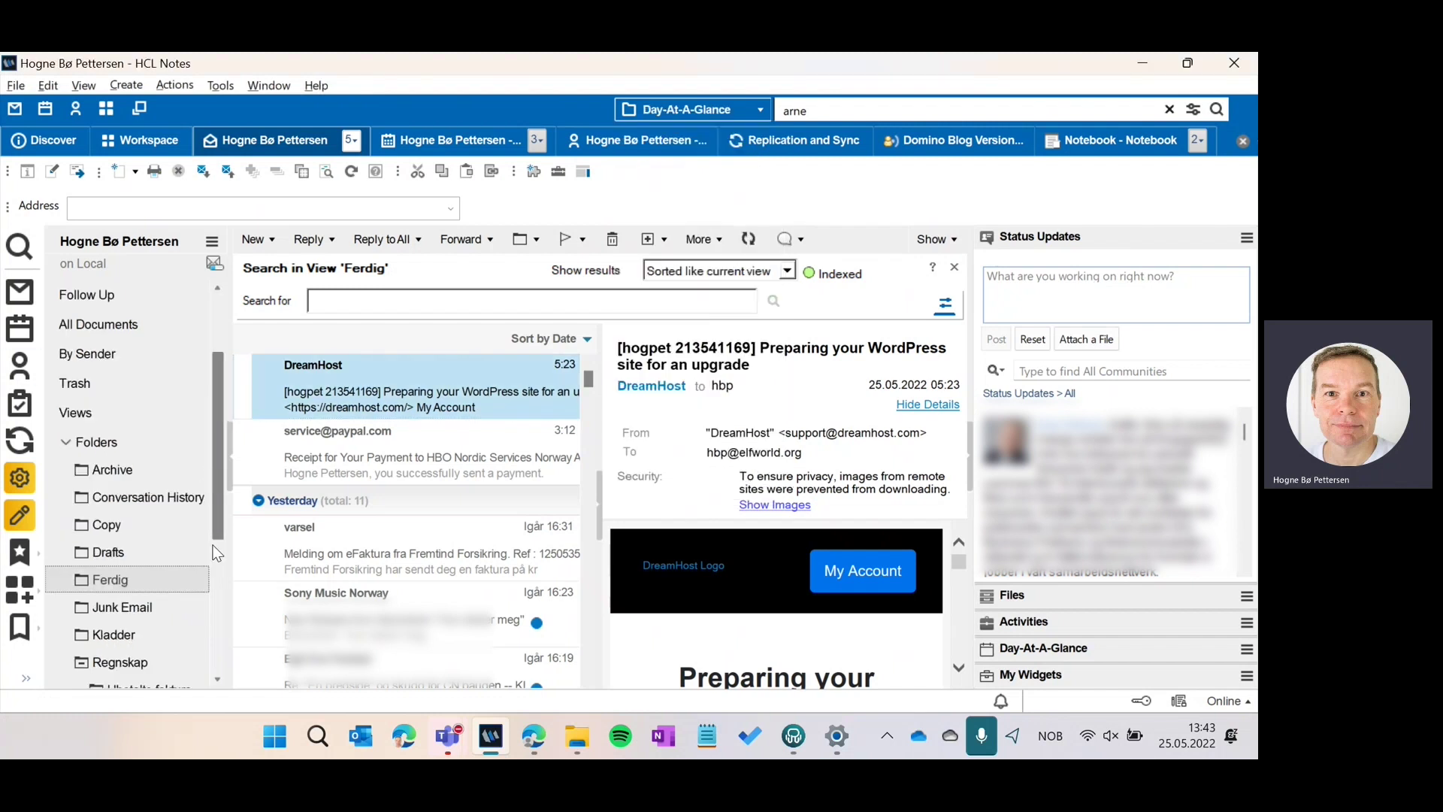
pyautogui.scroll(-2, 216, 552)
pyautogui.click(128, 527)
pyautogui.click(122, 540)
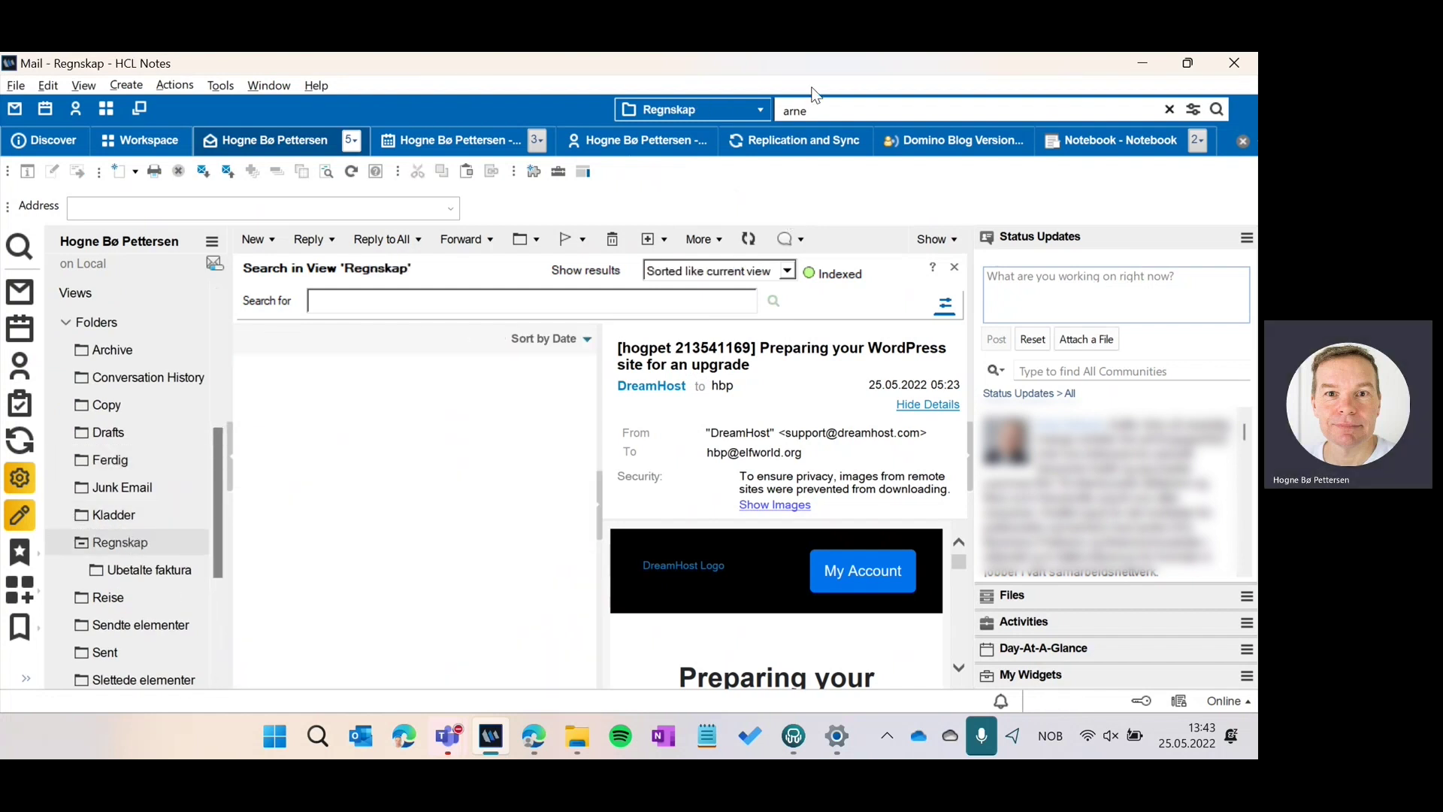
pyautogui.click(761, 109)
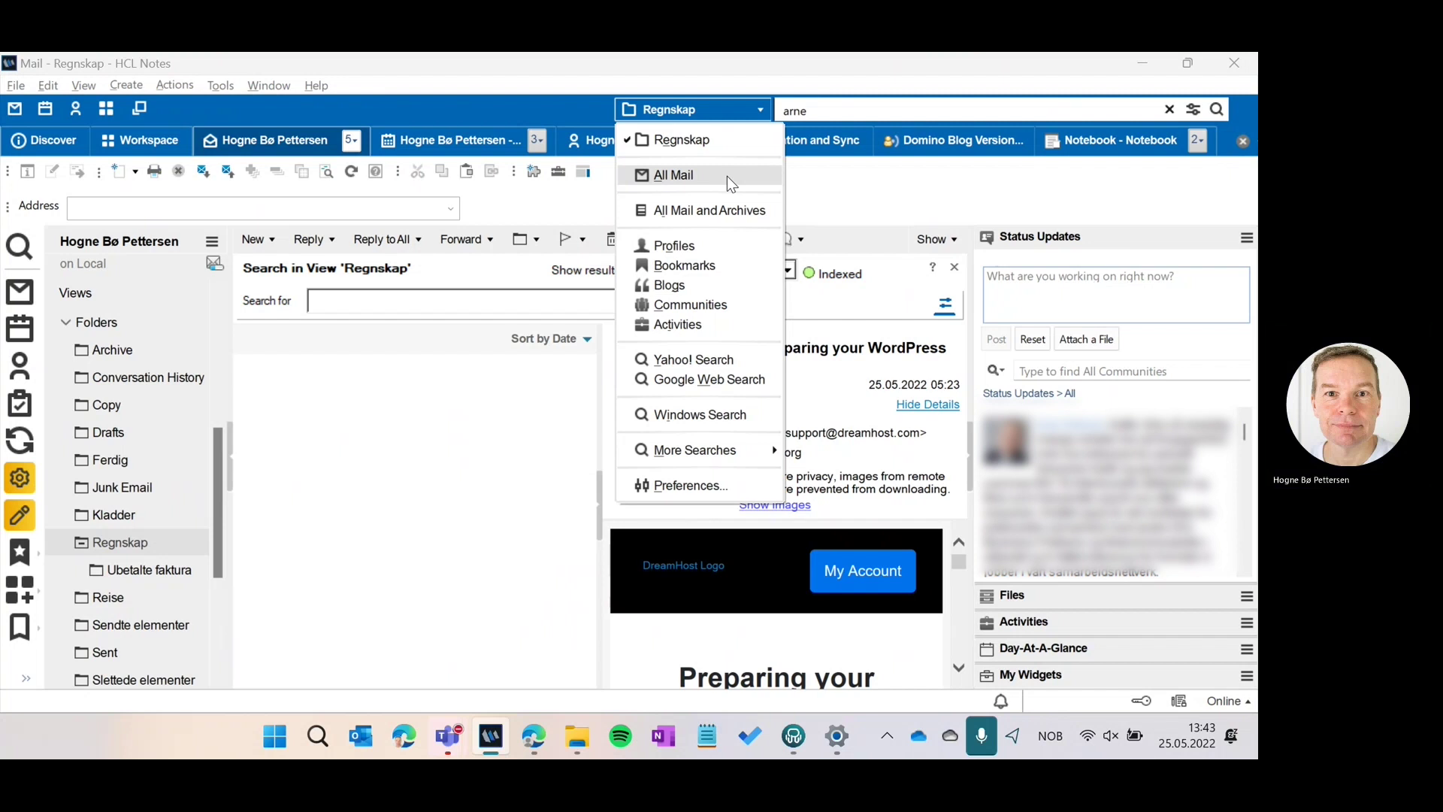
pyautogui.click(1159, 54)
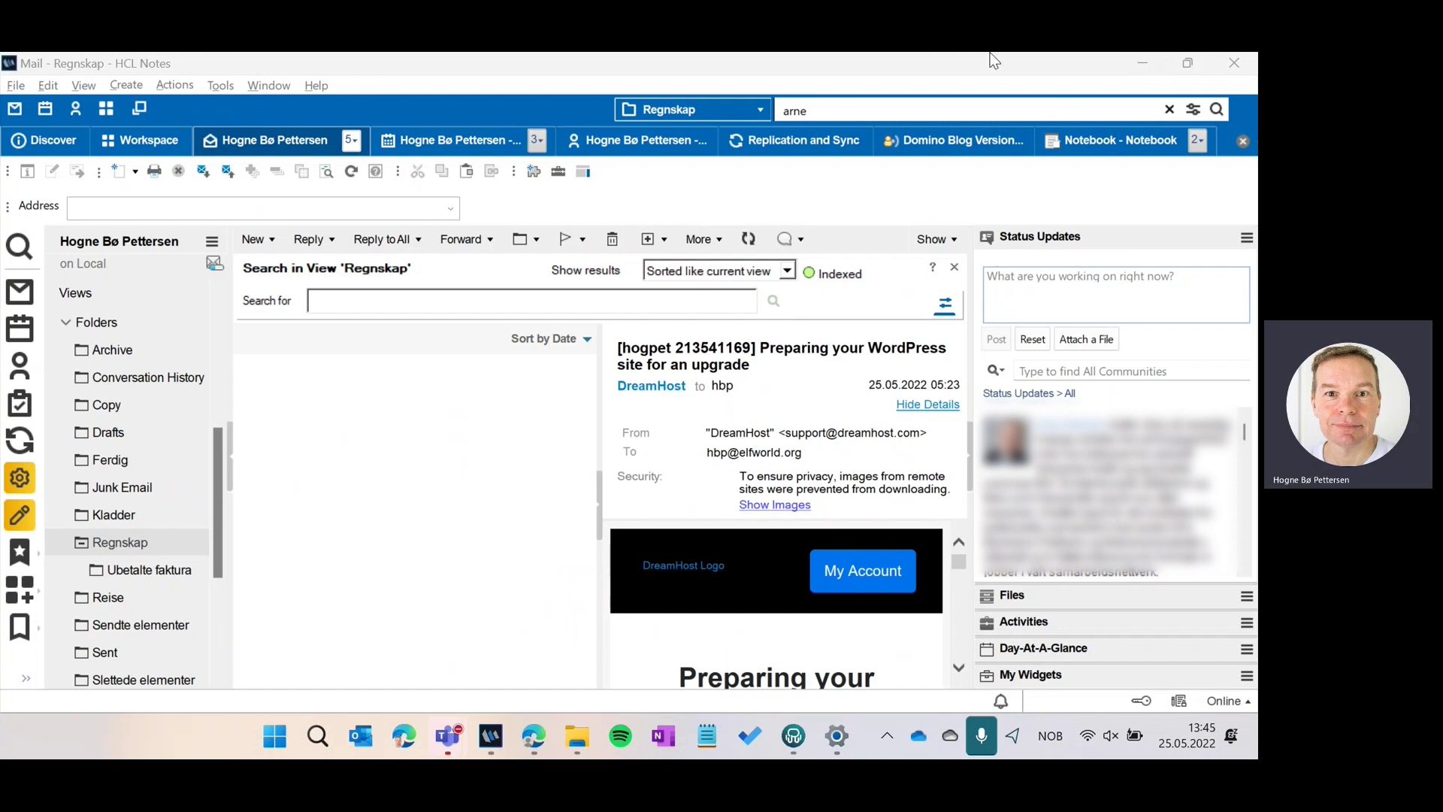
# Start a new message, show the available From addresses, and close the message without changing the sender
pyautogui.click(358, 434)
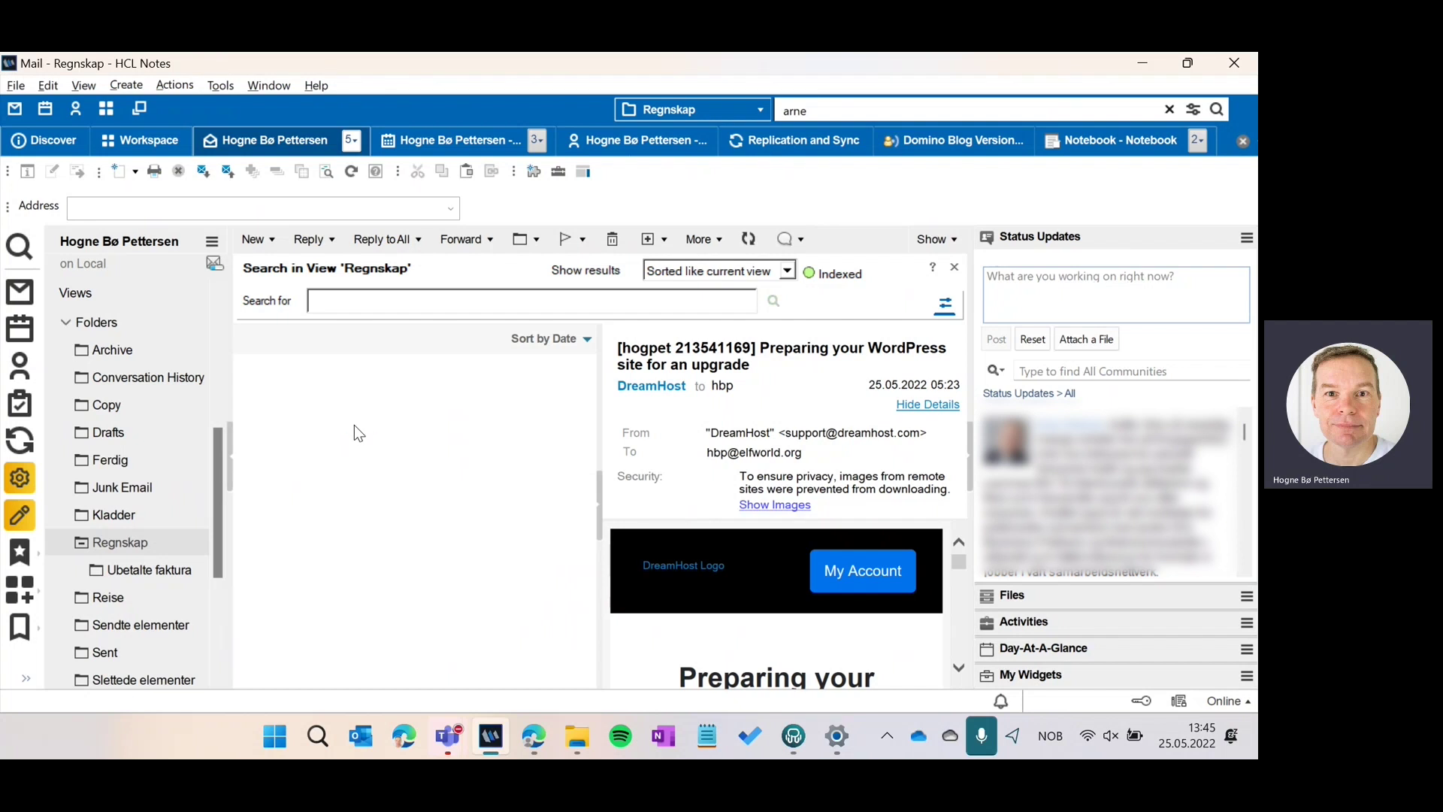
pyautogui.hotkey('ctrl', 'm')
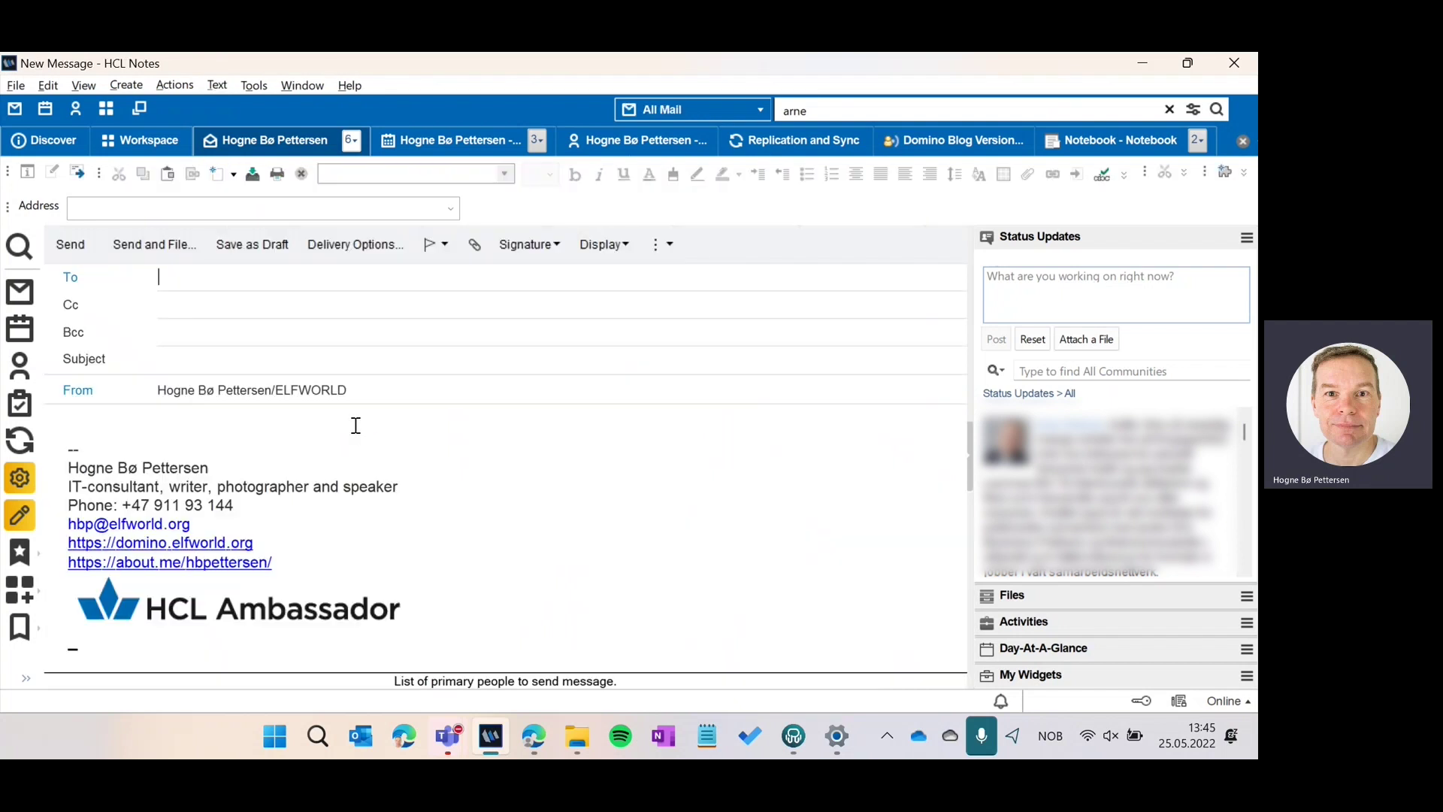
pyautogui.click(78, 391)
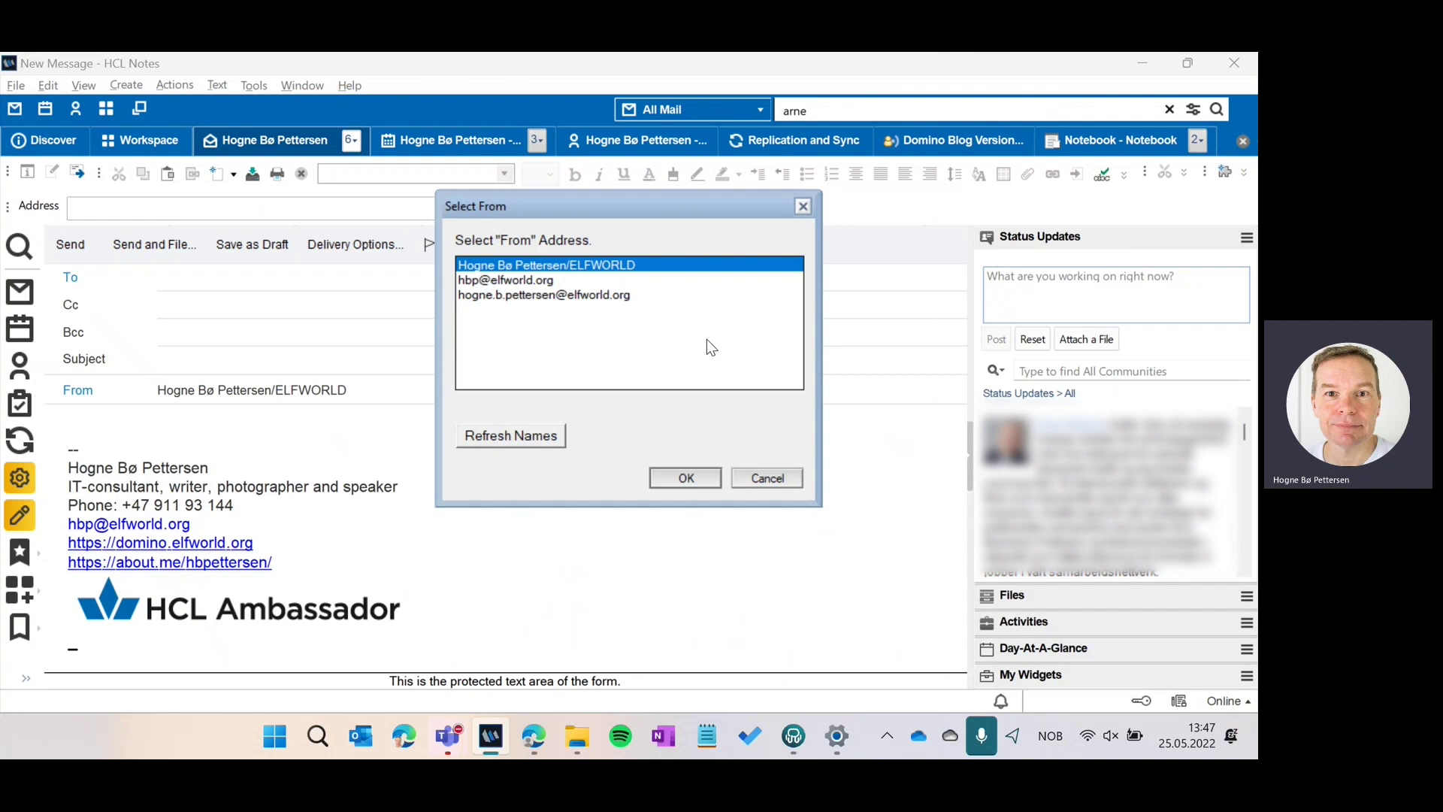
pyautogui.click(754, 487)
pyautogui.press('Escape')
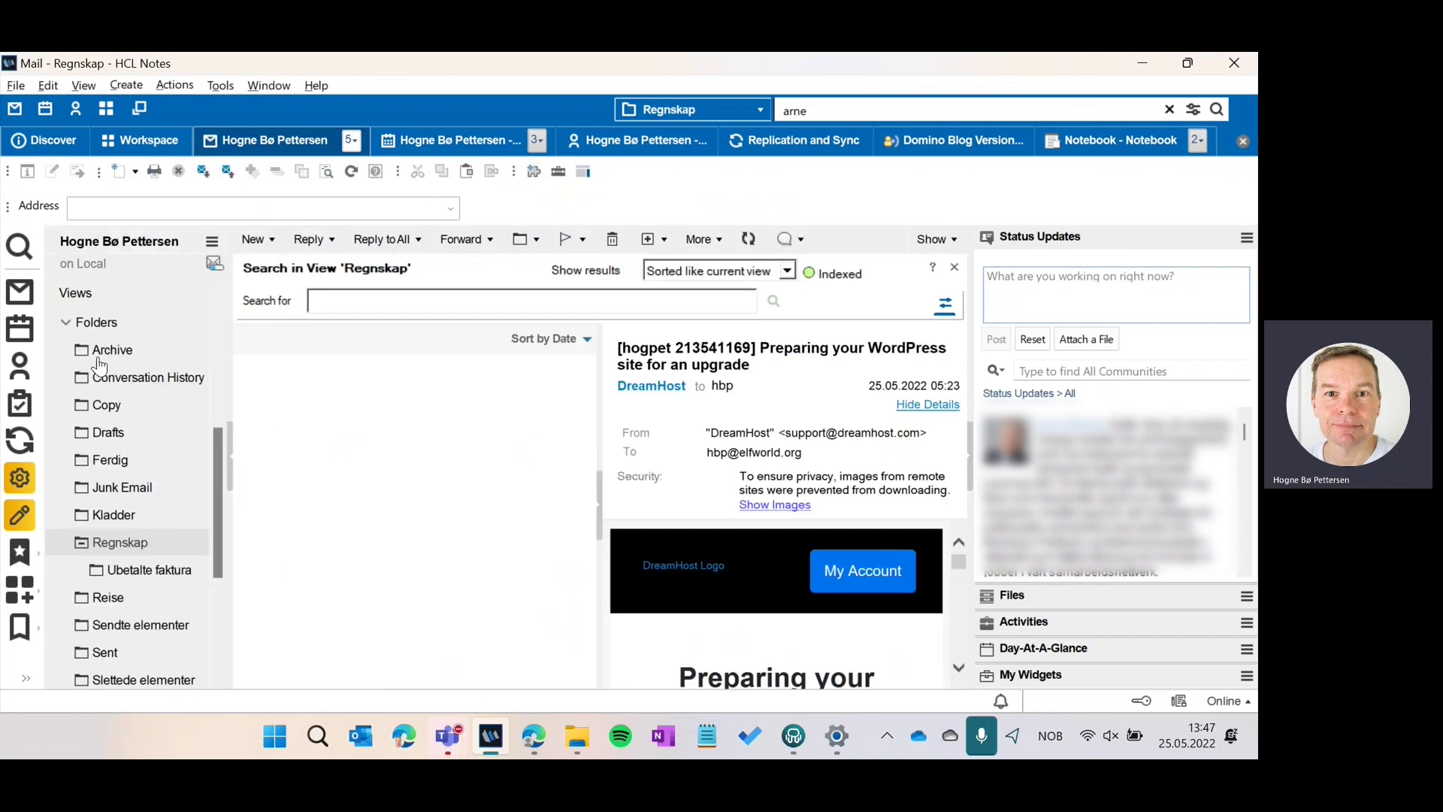
# Open the Ferdig mail folder and hide the message preview
pyautogui.moveTo(215, 490); pyautogui.dragTo(215, 508)
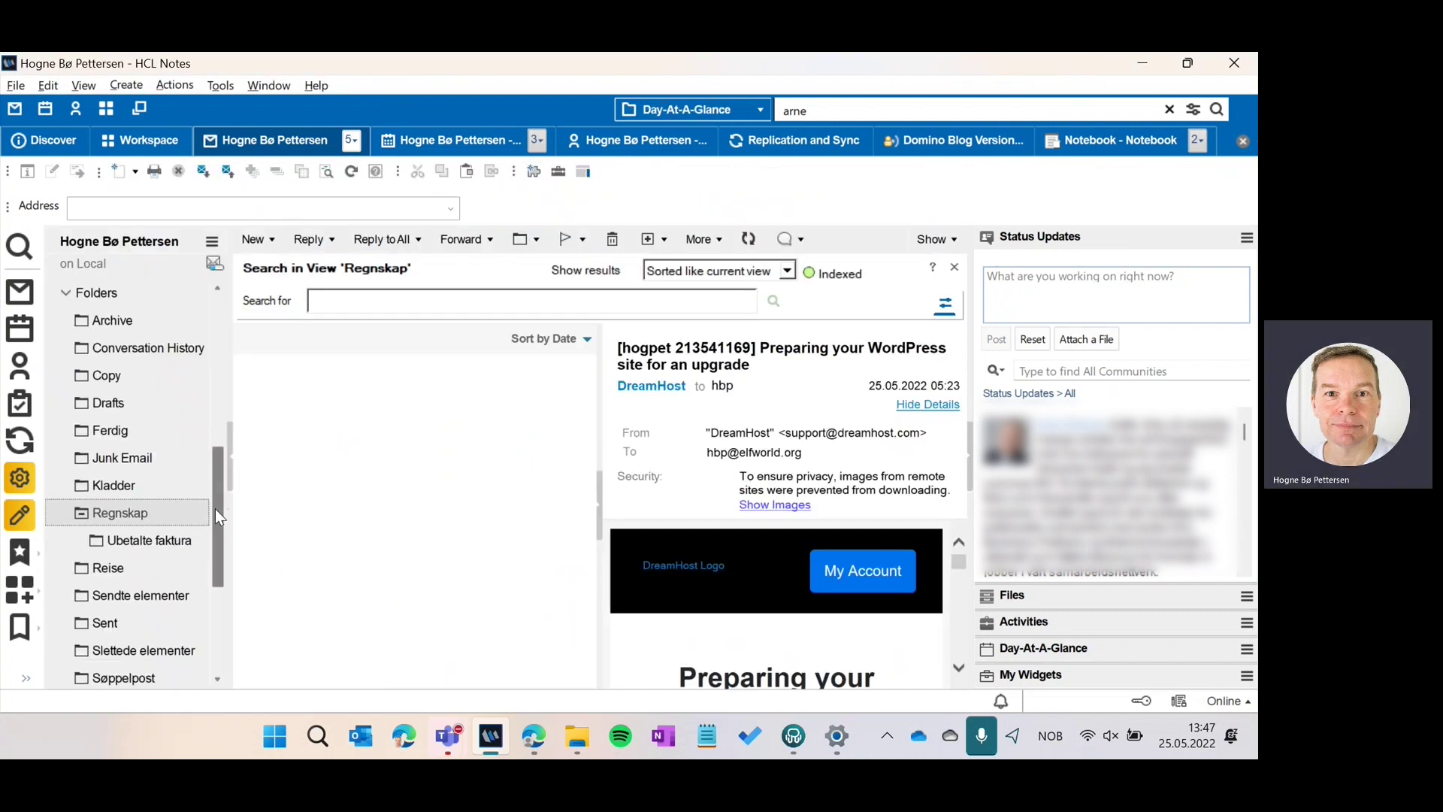
pyautogui.click(120, 432)
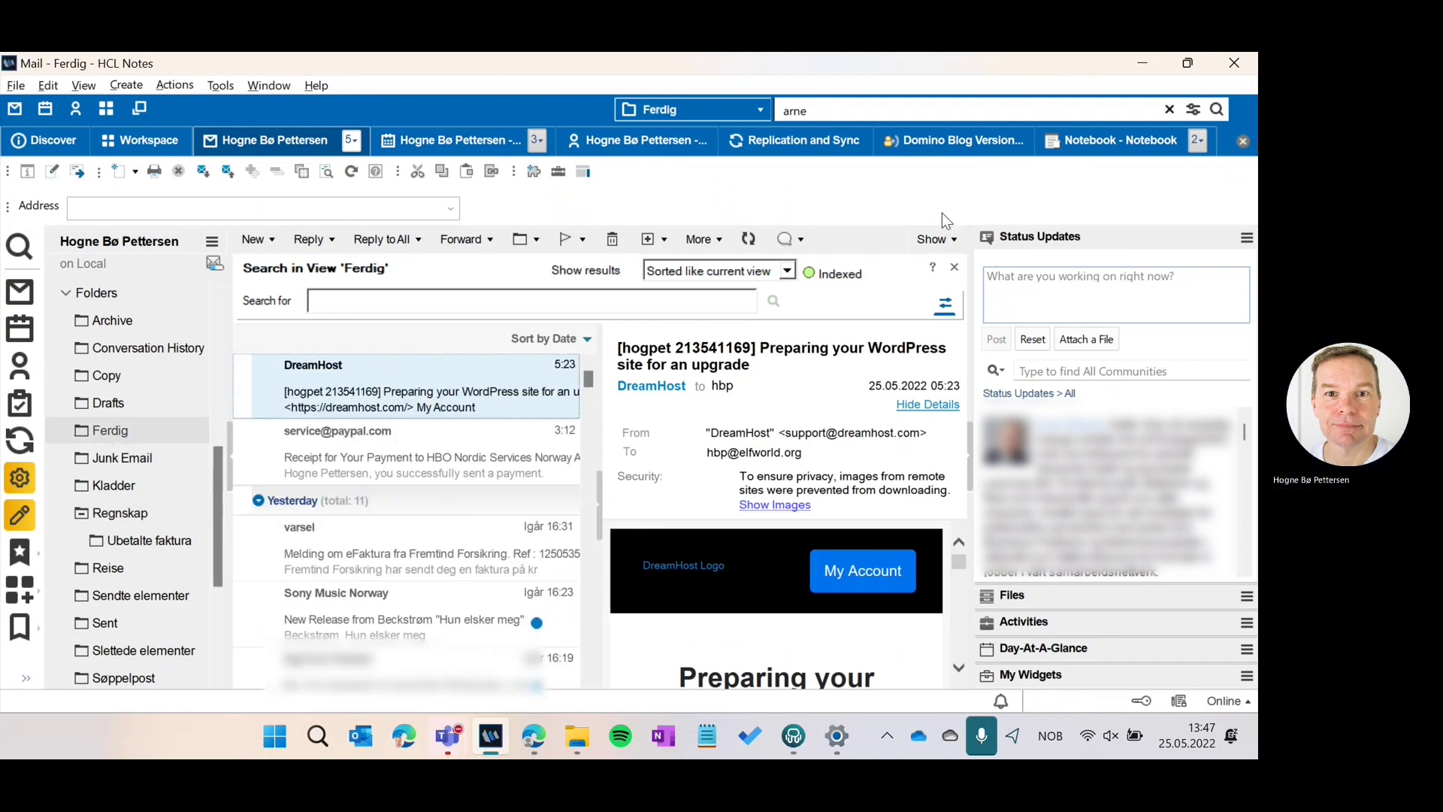
pyautogui.click(936, 239)
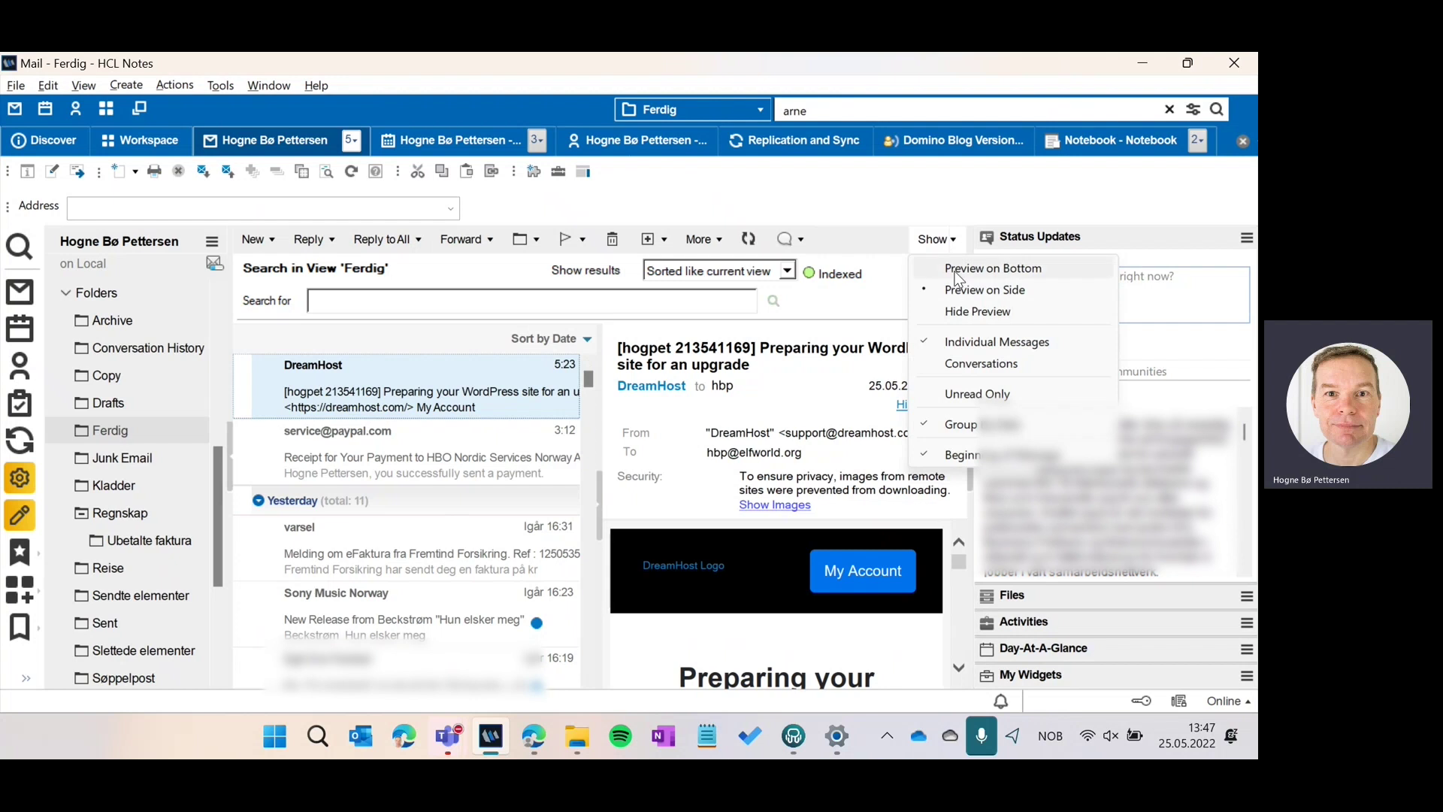
pyautogui.click(977, 312)
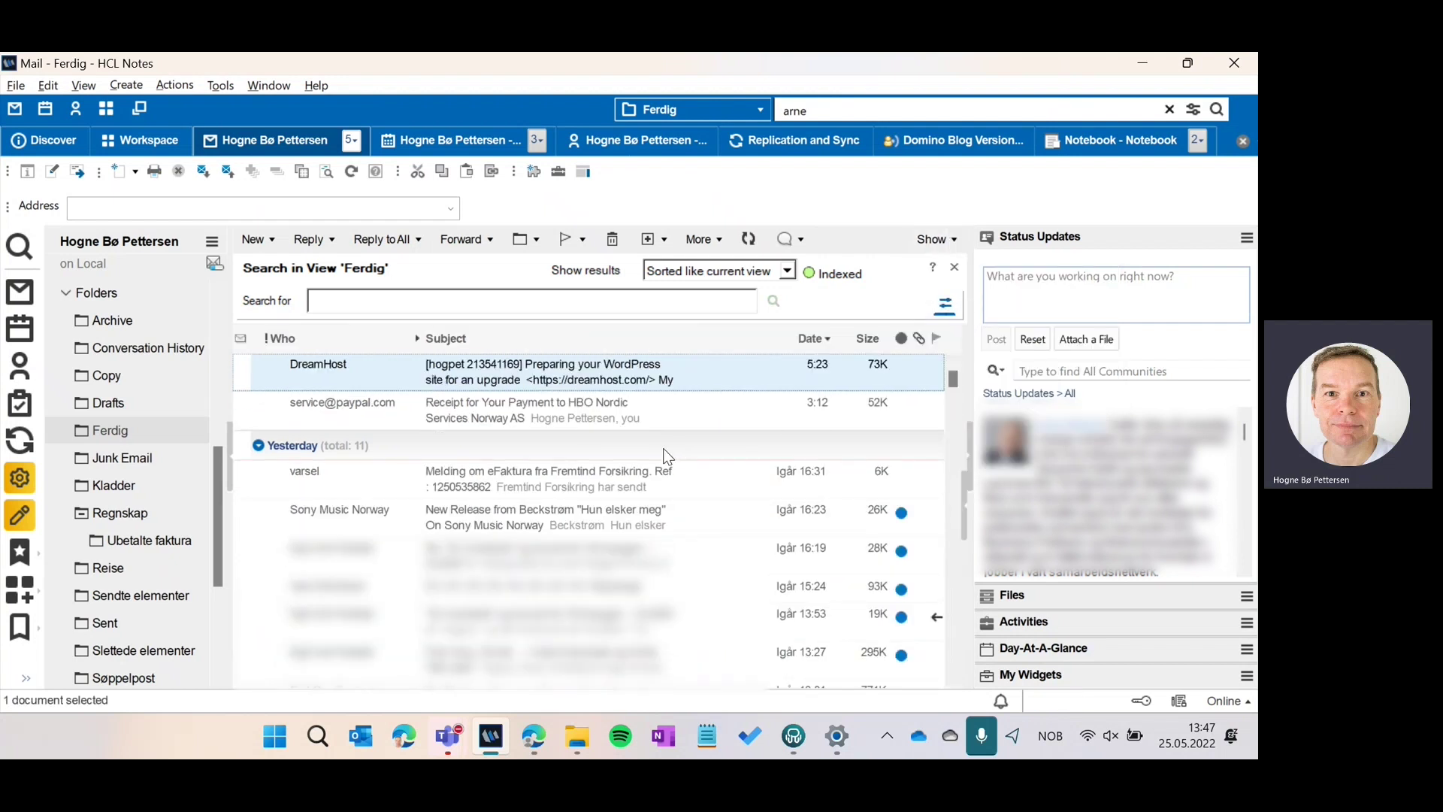
# Show the display options for the Ferdig folder and select the PayPal receipt message
pyautogui.moveTo(533, 412)
pyautogui.click(953, 240)
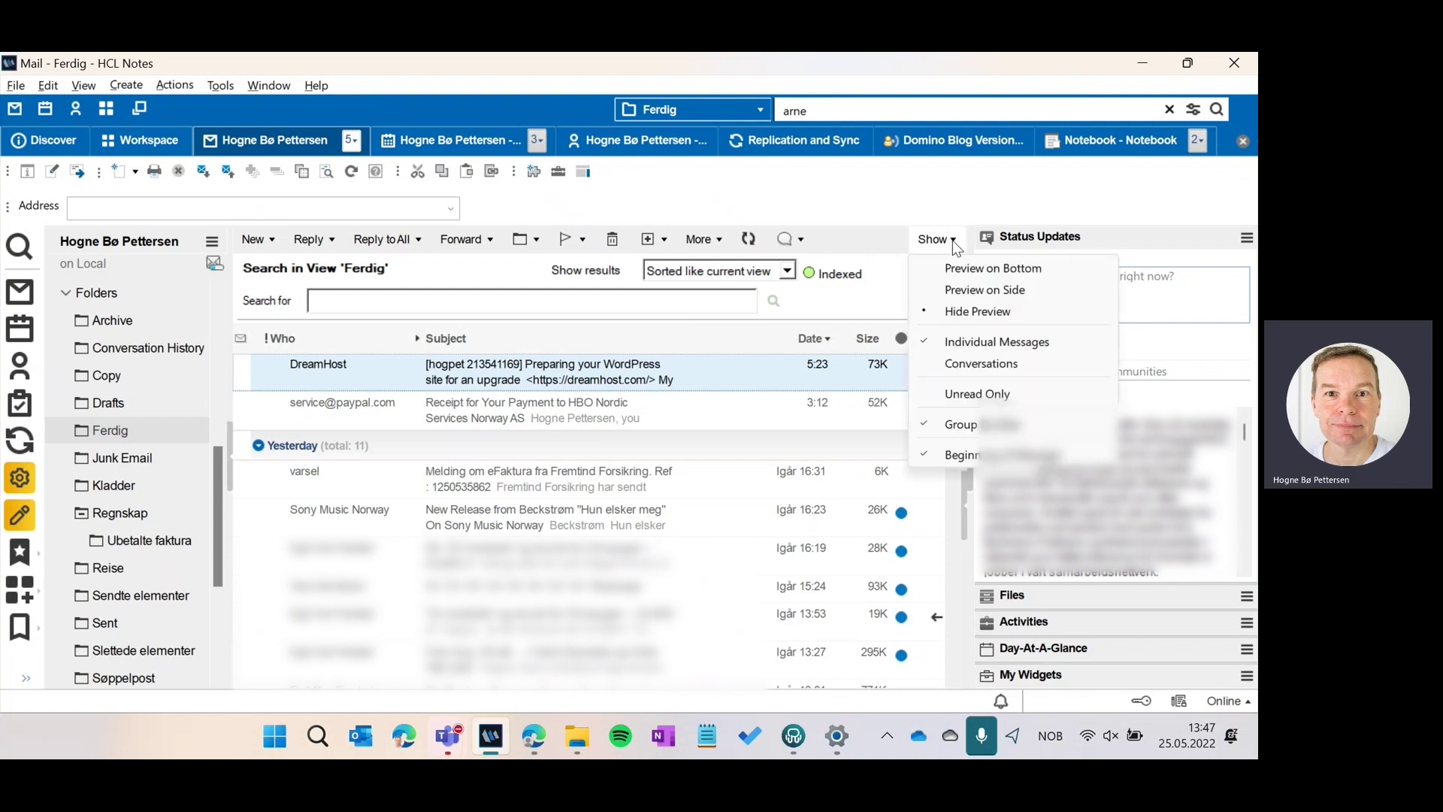
pyautogui.click(884, 187)
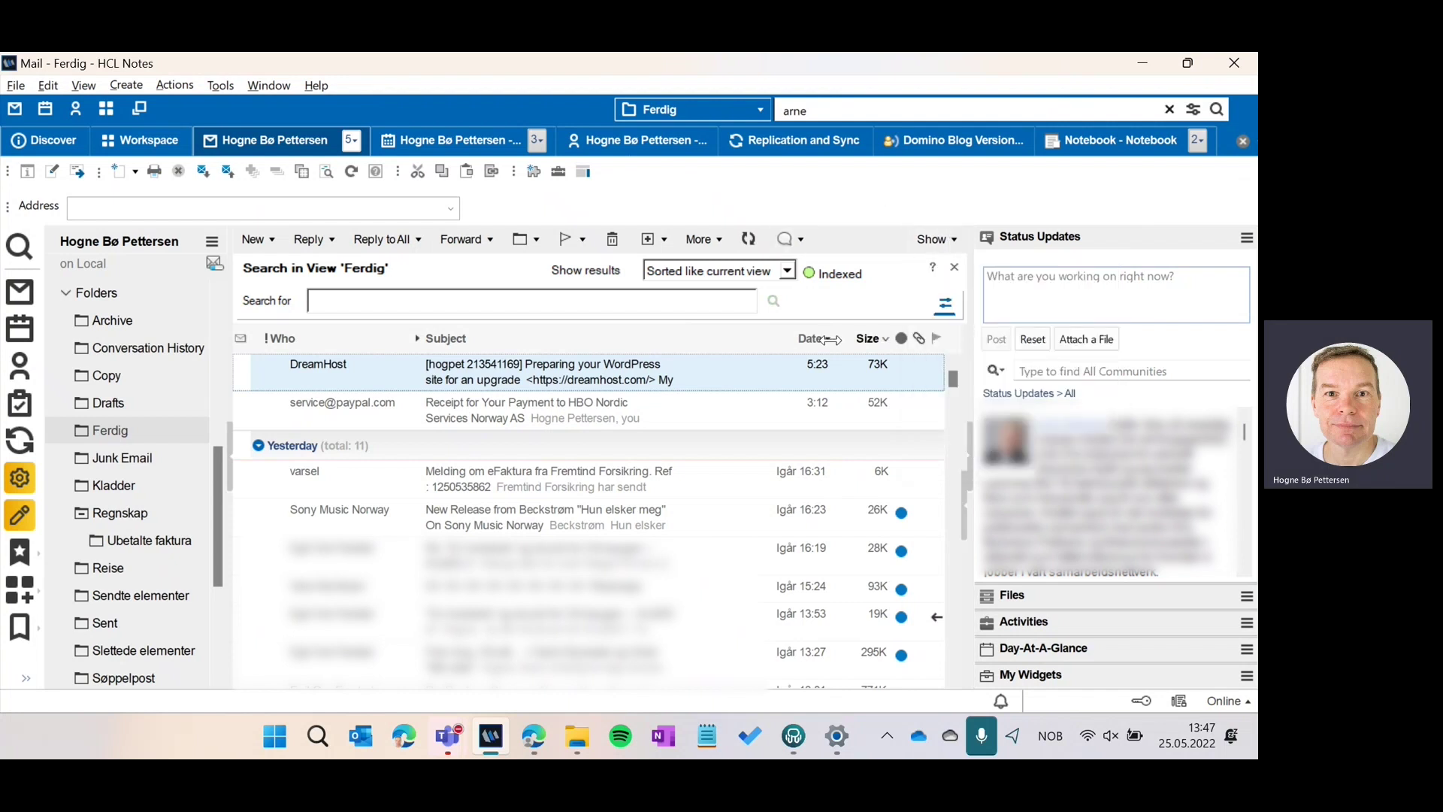
pyautogui.click(497, 420)
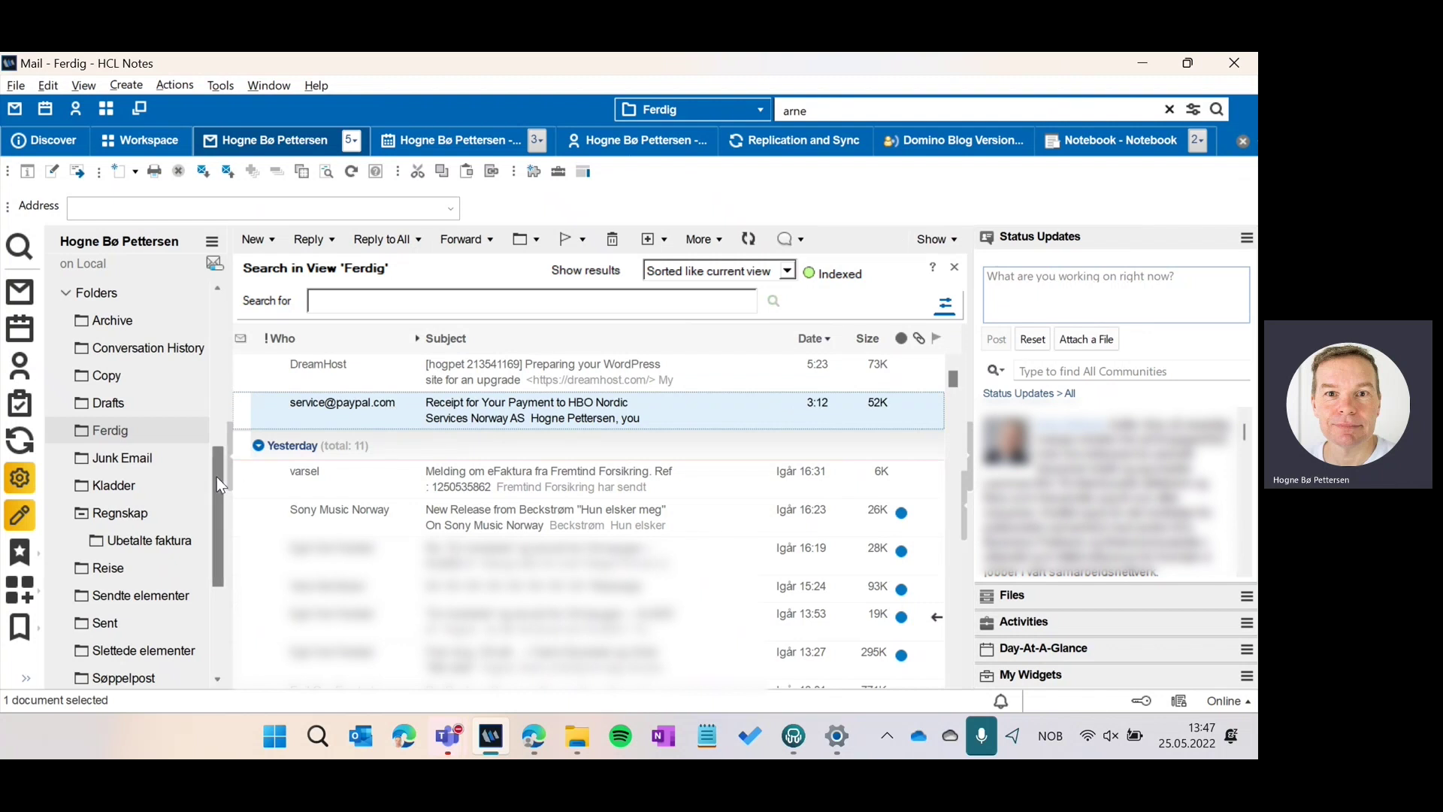
# Open the Inbox and show its display options
pyautogui.moveTo(216, 477); pyautogui.dragTo(206, 323)
pyautogui.click(148, 297)
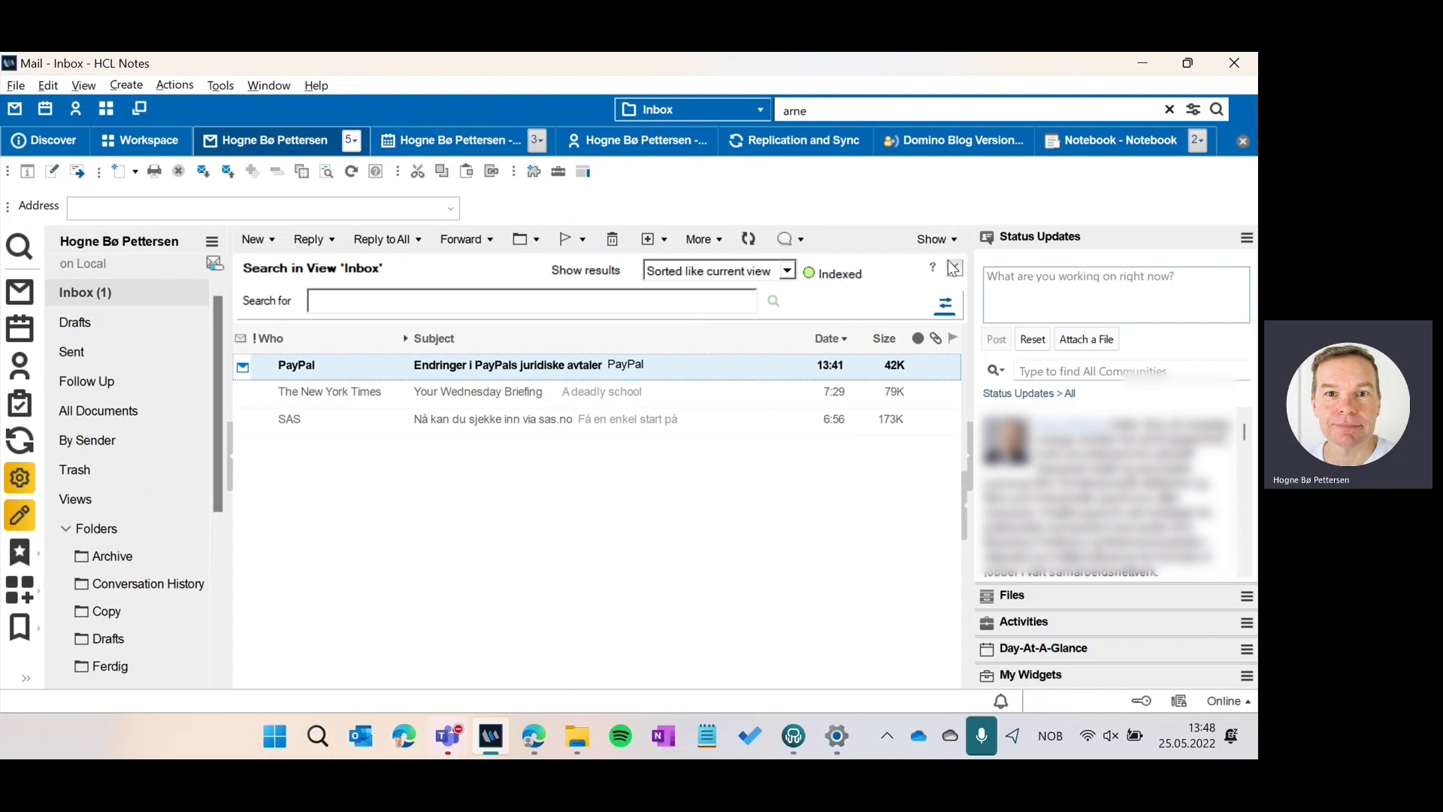
pyautogui.click(954, 239)
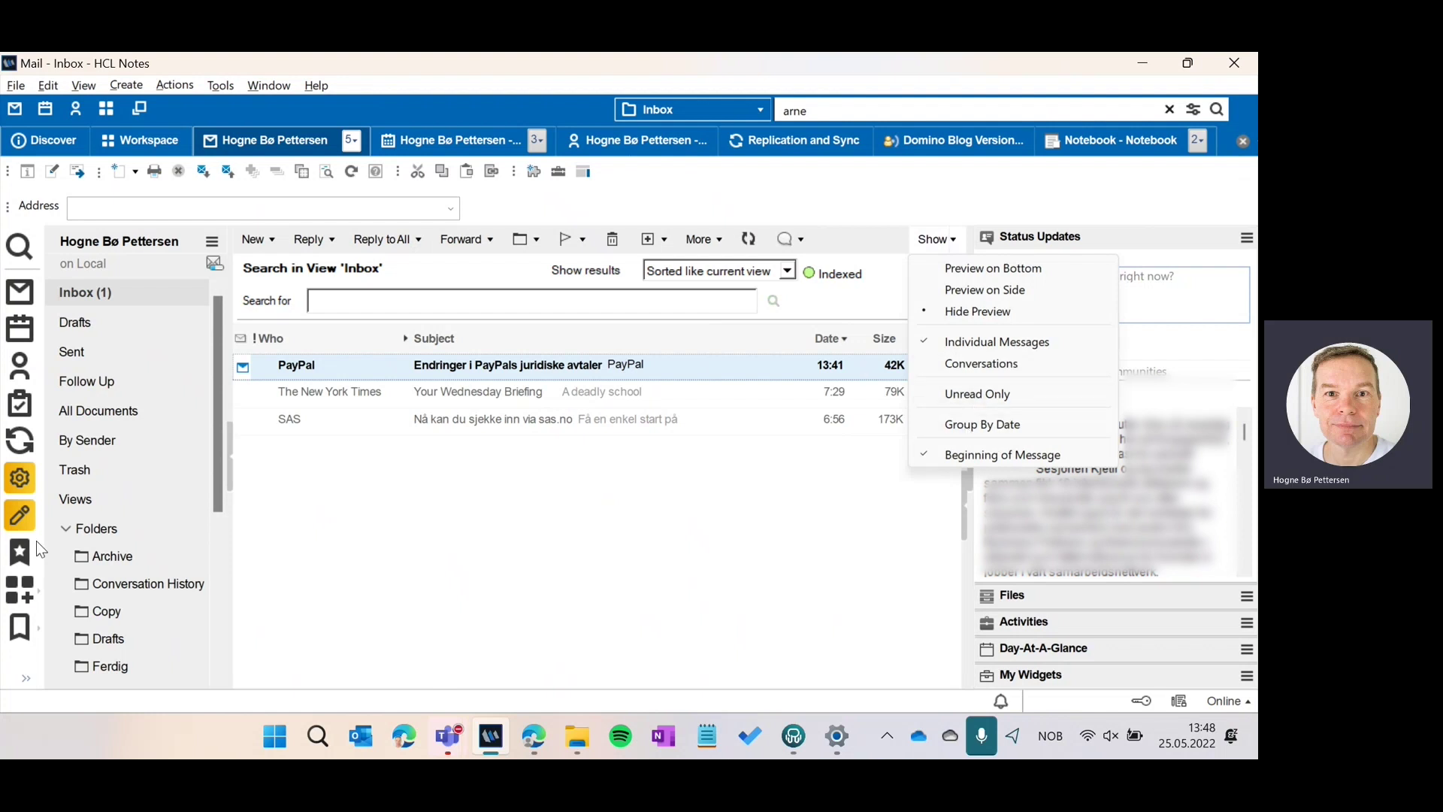
# In the Ferdig folder, collapse all date groups and turn off Group By Date
pyautogui.moveTo(216, 426); pyautogui.dragTo(215, 577)
pyautogui.click(95, 431)
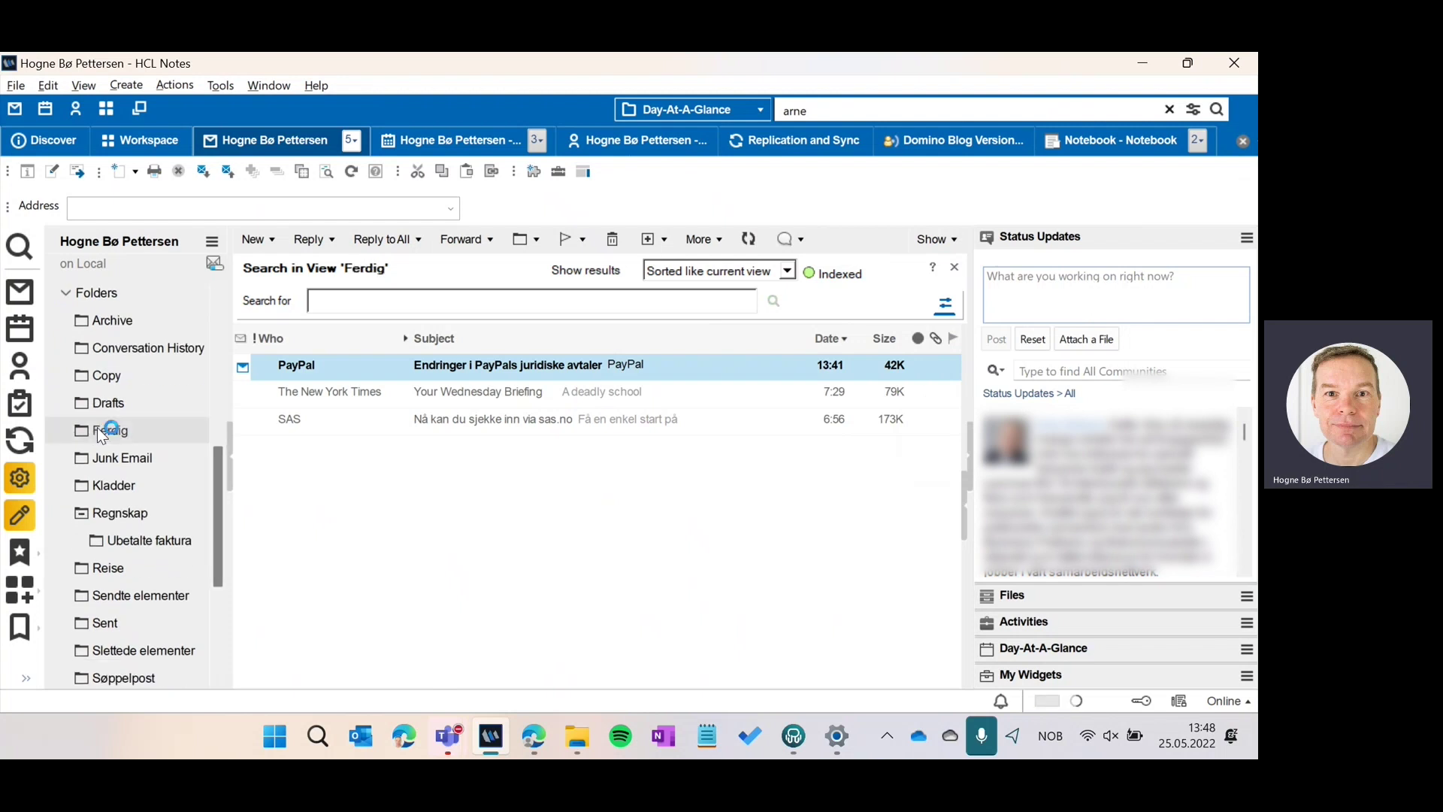
pyautogui.click(931, 239)
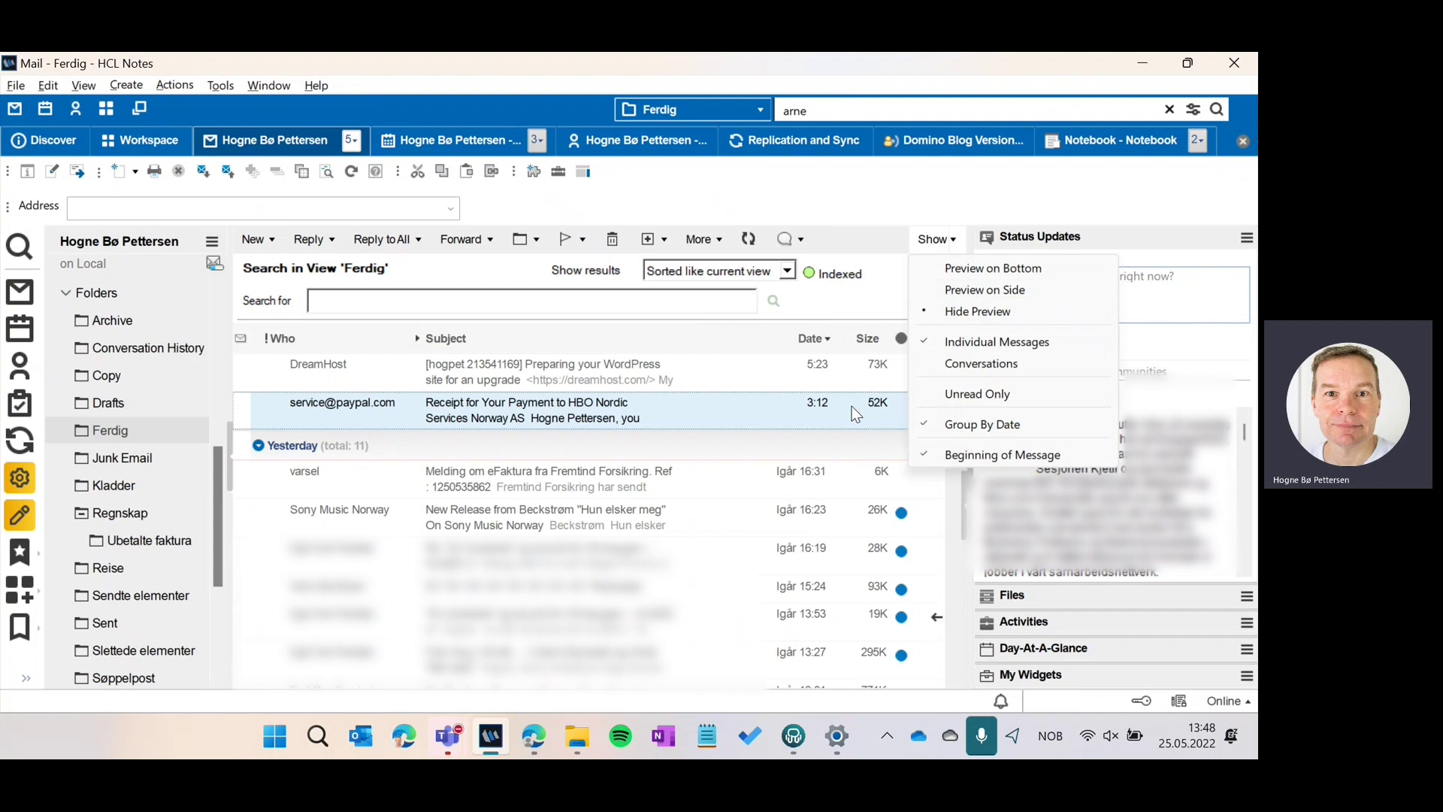
pyautogui.click(416, 449)
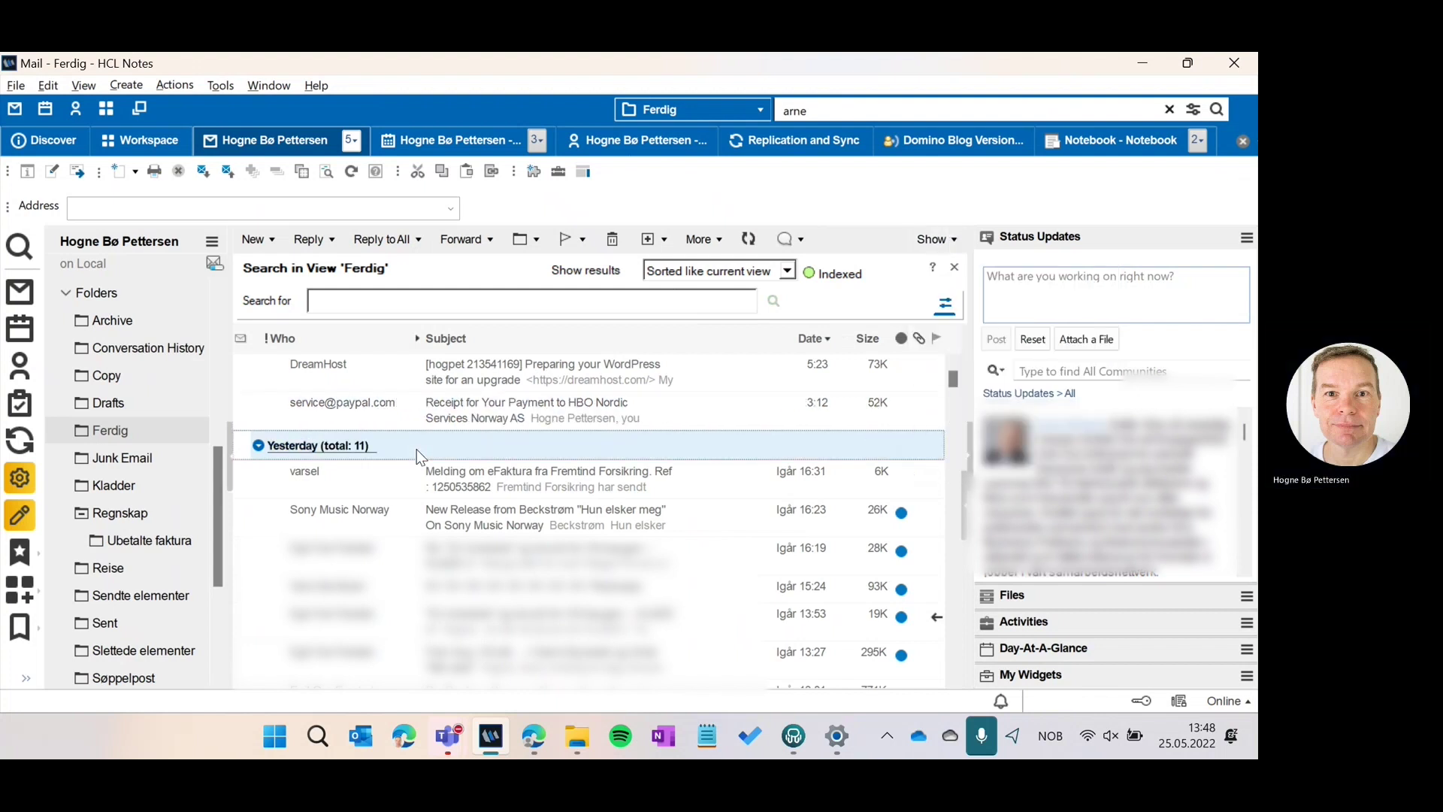
pyautogui.hotkey('shift', '-')
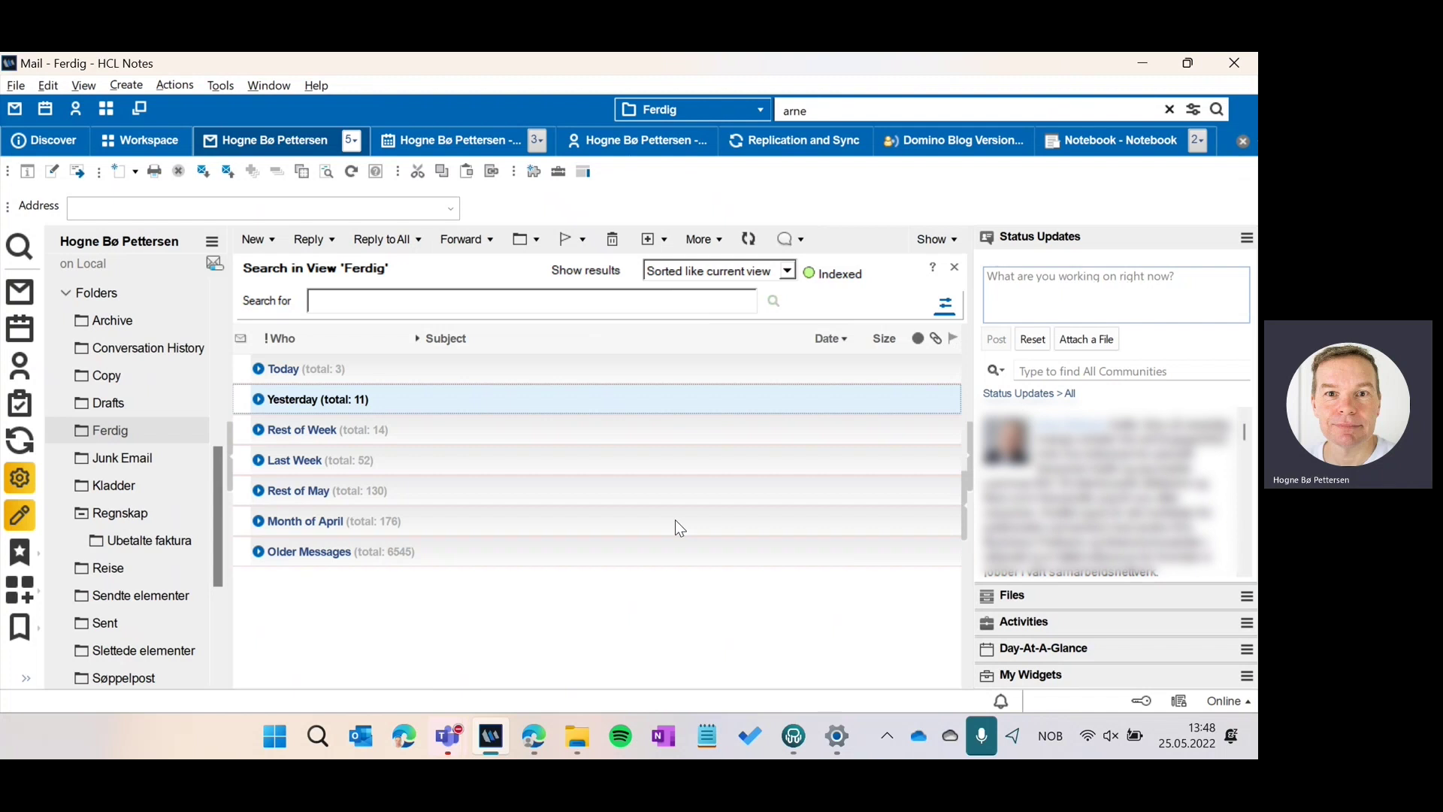
pyautogui.click(930, 240)
pyautogui.click(1059, 424)
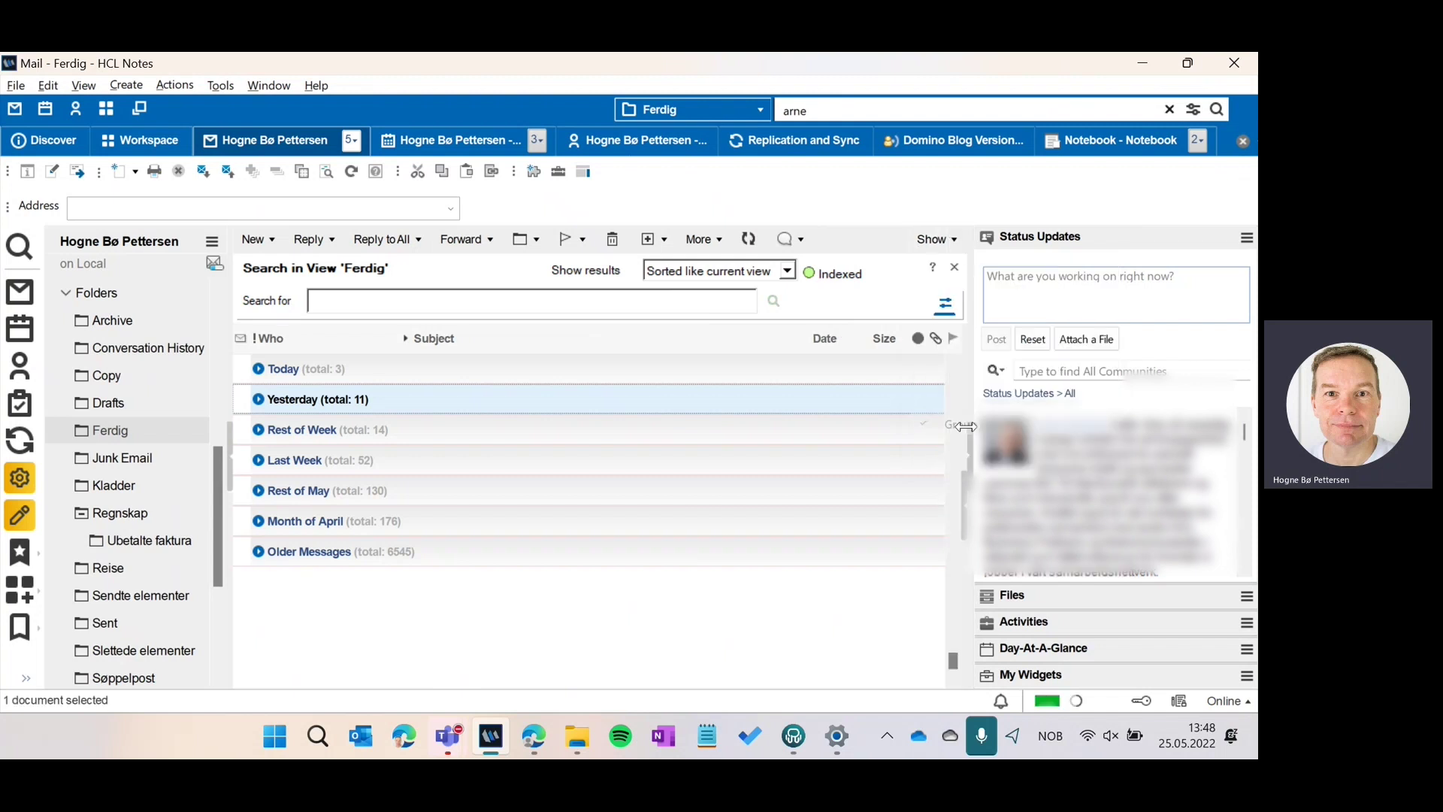
# Filter the Ferdig folder to Unread Only, check its display options, and remove the filter again
pyautogui.click(929, 240)
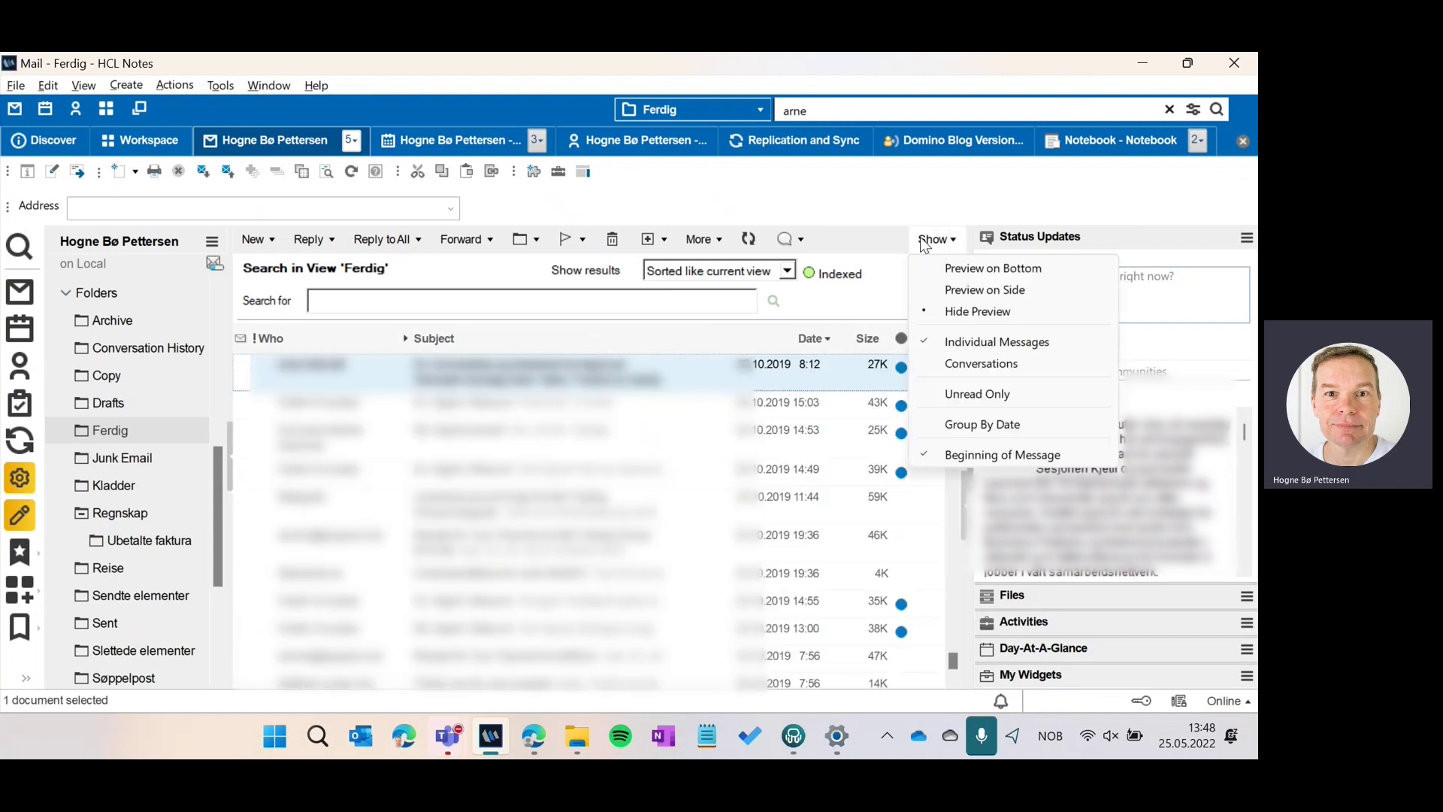
pyautogui.click(960, 396)
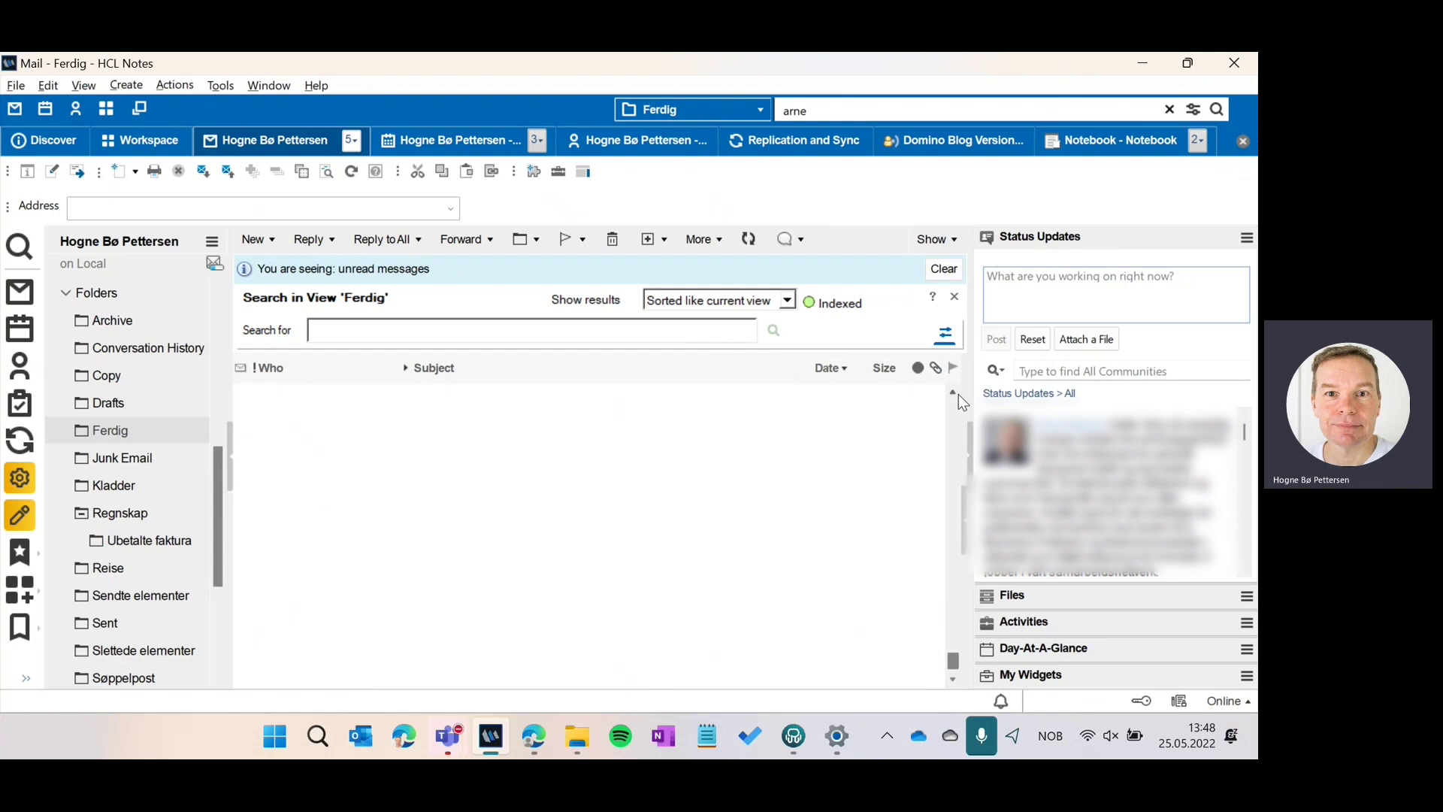
pyautogui.click(936, 242)
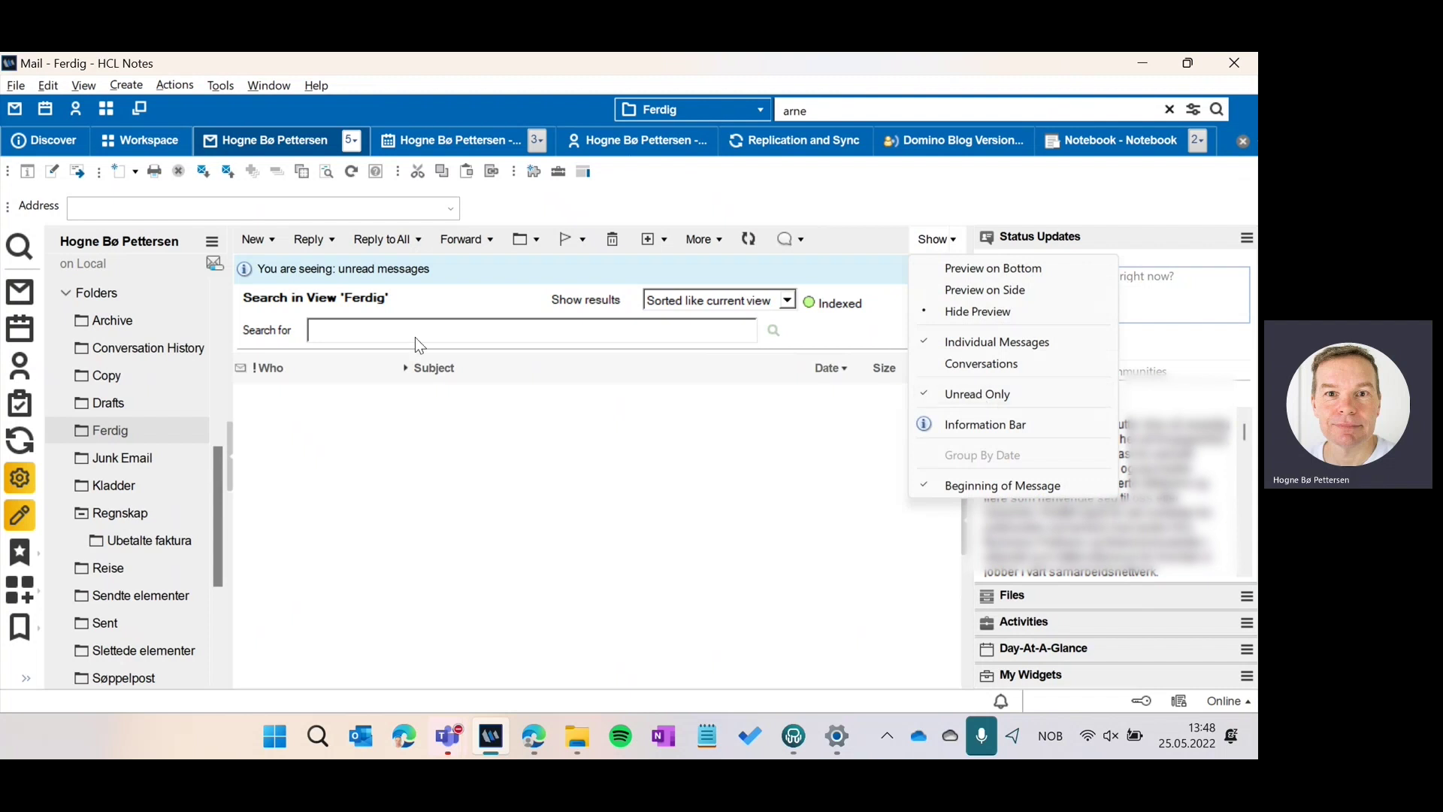
pyautogui.click(417, 288)
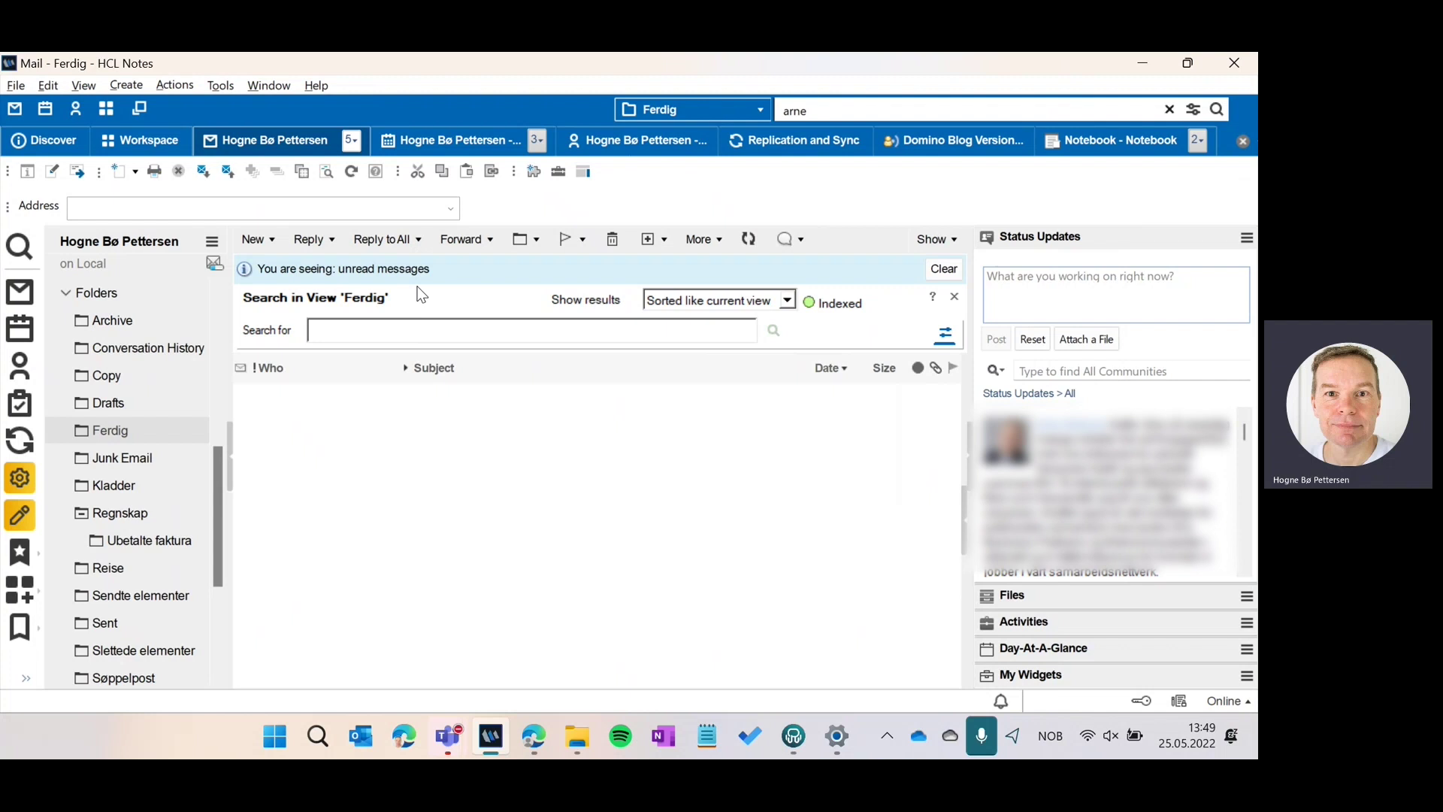
pyautogui.click(935, 239)
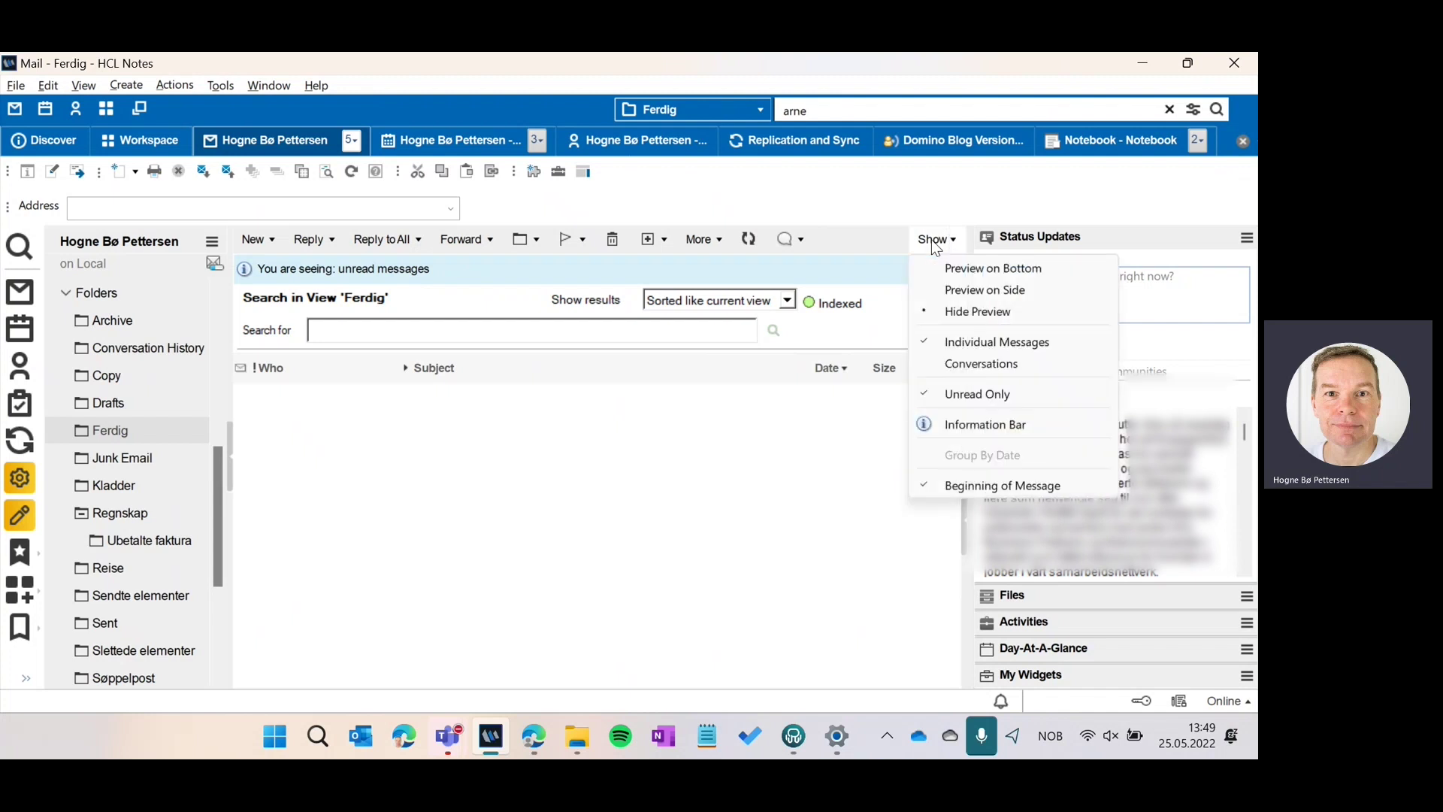
pyautogui.click(968, 397)
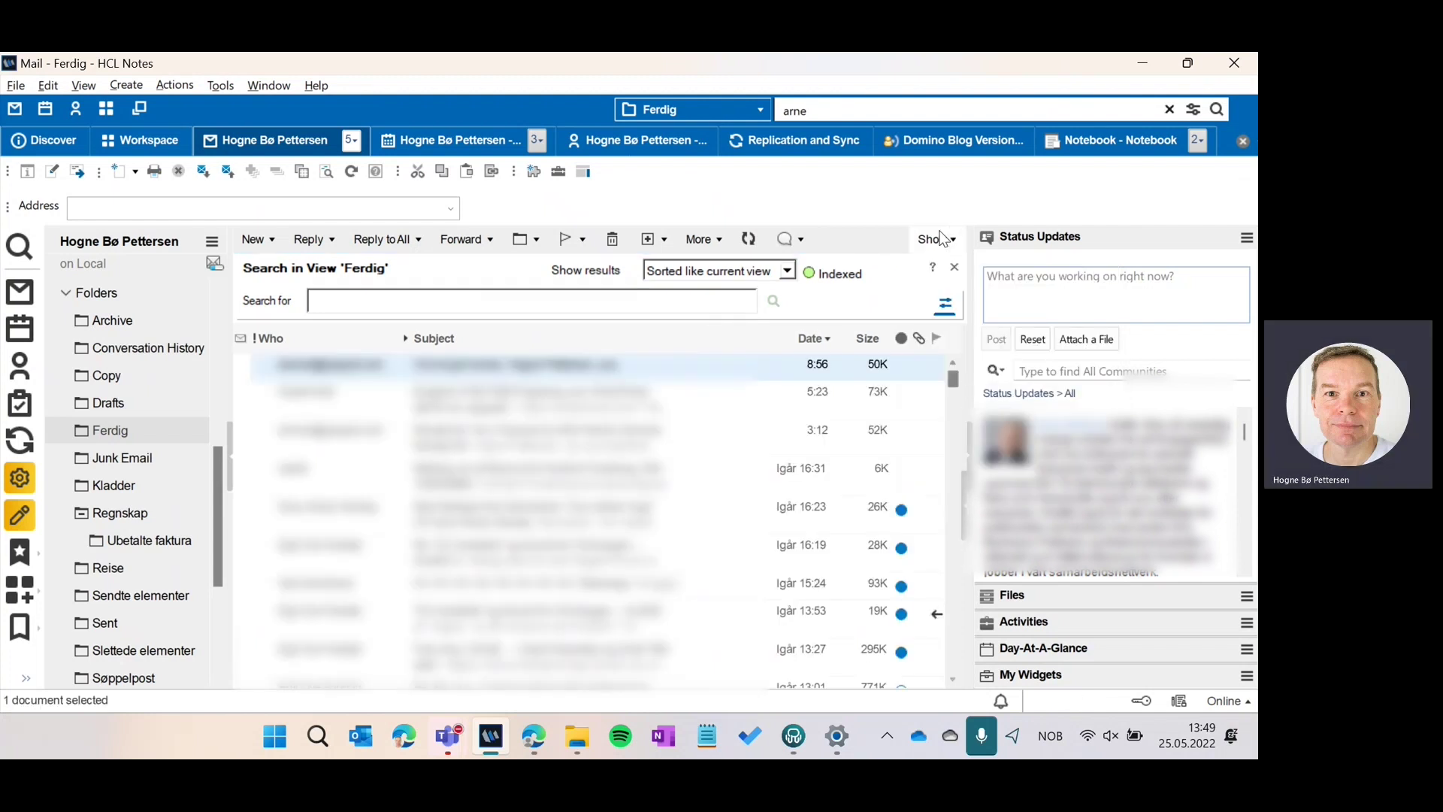
# Display the Ferdig folder as Conversations and expand the Röyksopp conversation
pyautogui.click(939, 239)
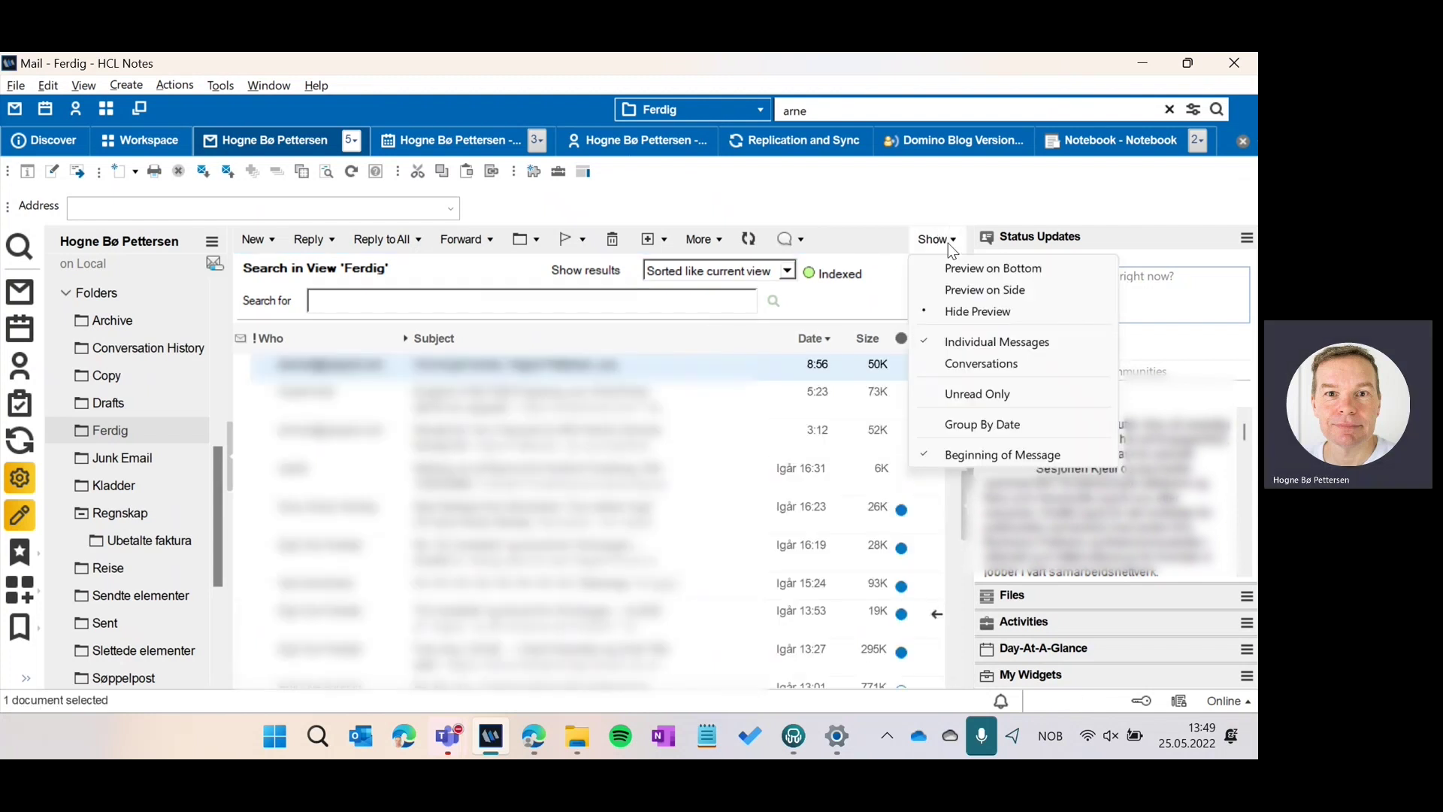
pyautogui.click(963, 366)
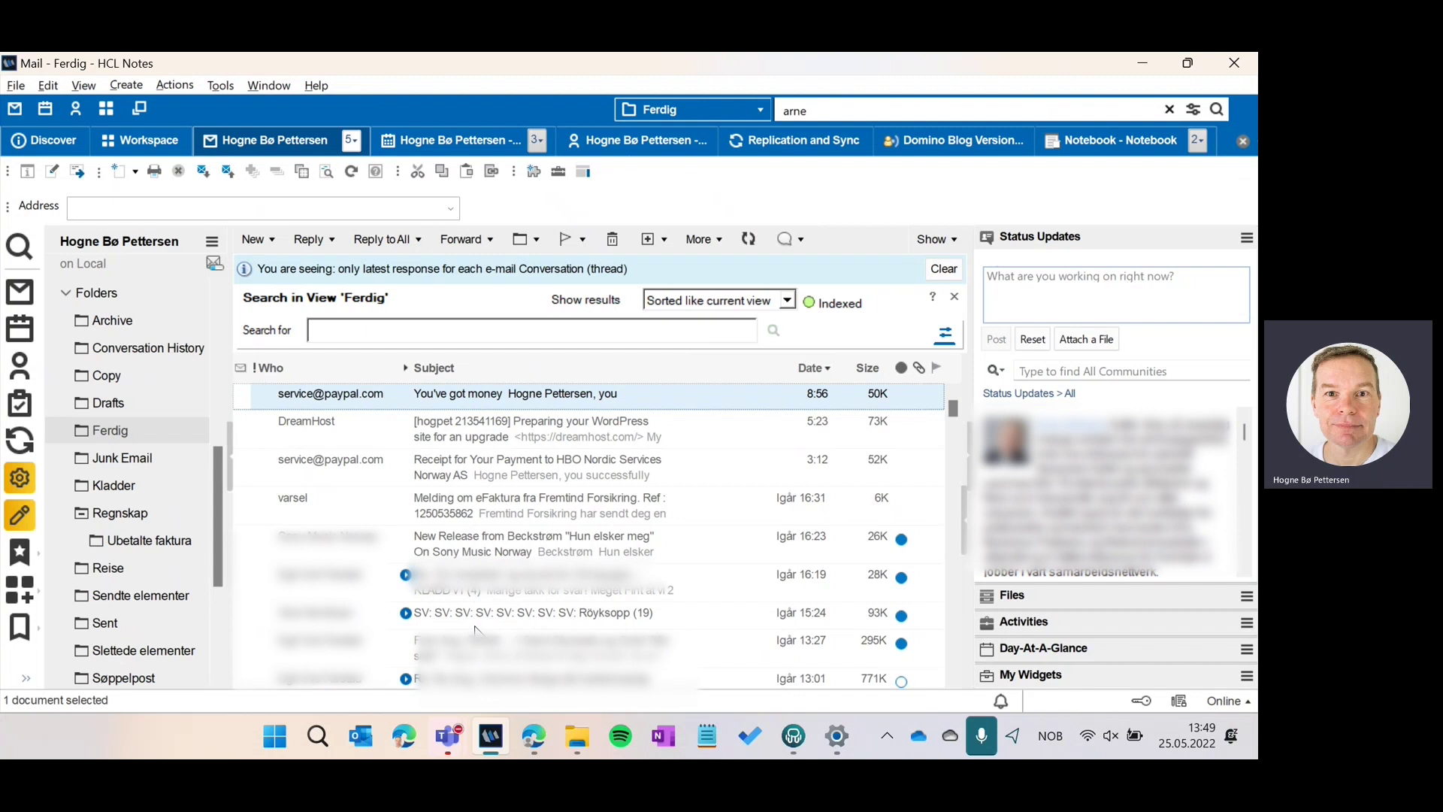
pyautogui.click(409, 612)
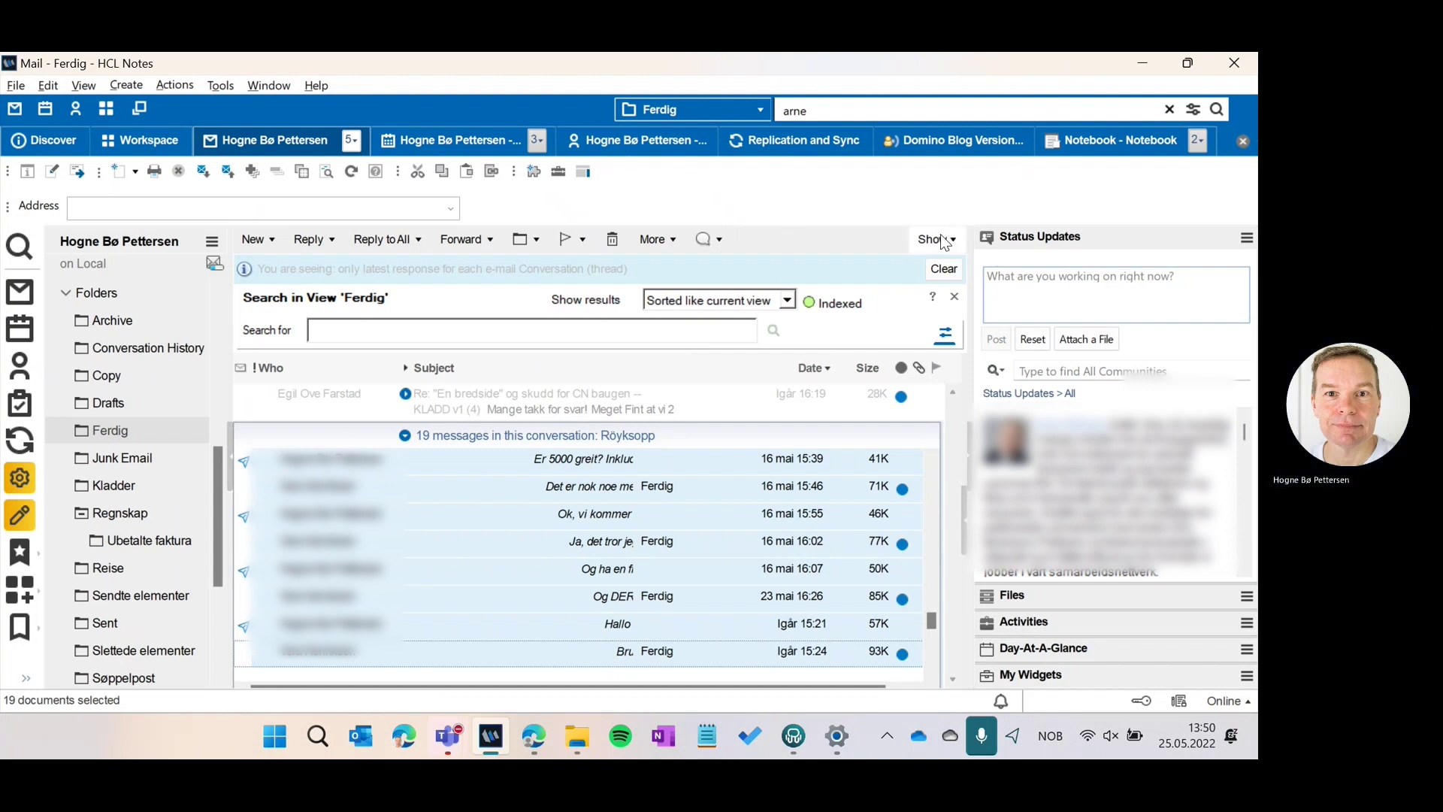
# Collapse the Röyksopp conversation, try to delete it, and decline deleting all of its messages
pyautogui.click(405, 435)
pyautogui.click(462, 594)
pyautogui.press('Delete')
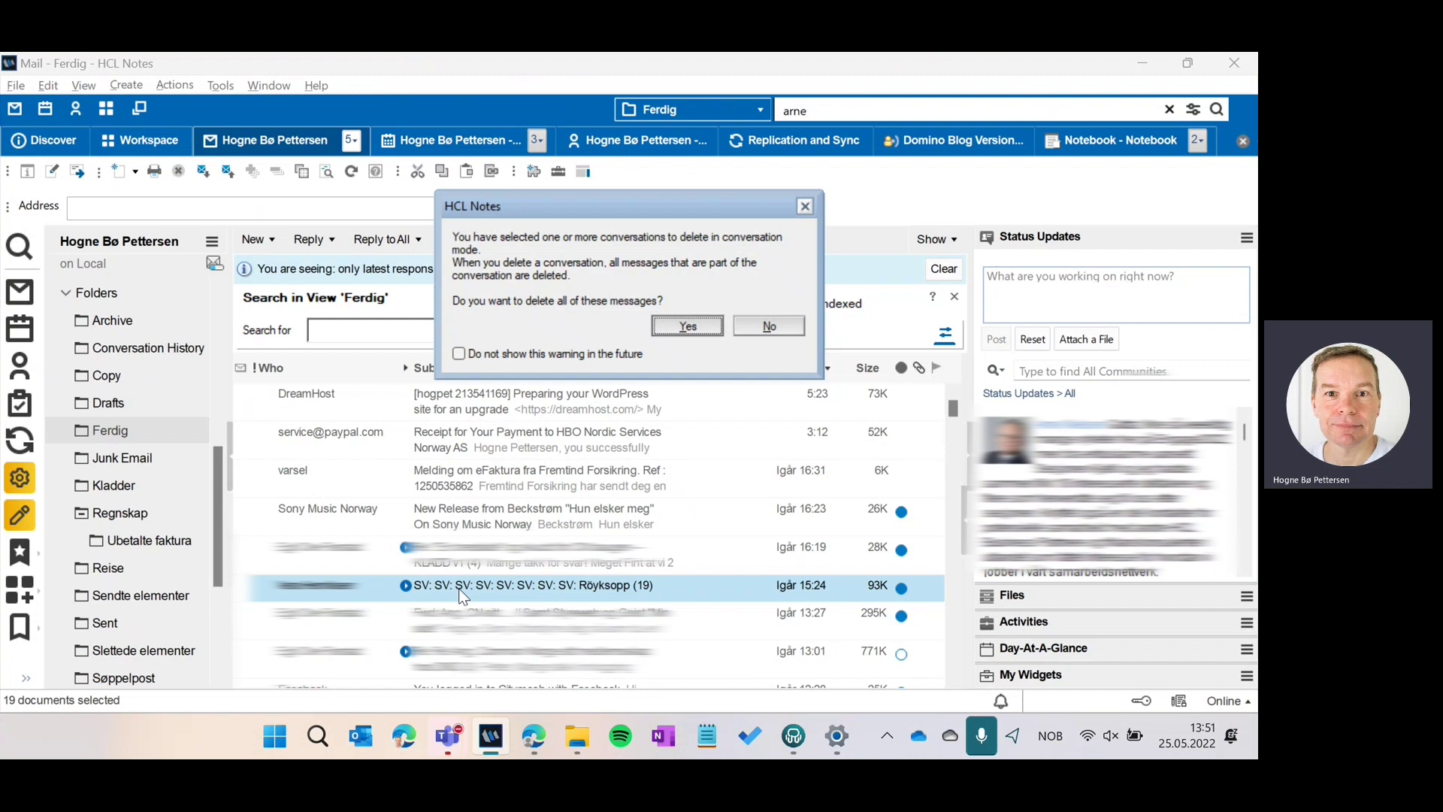
pyautogui.click(774, 331)
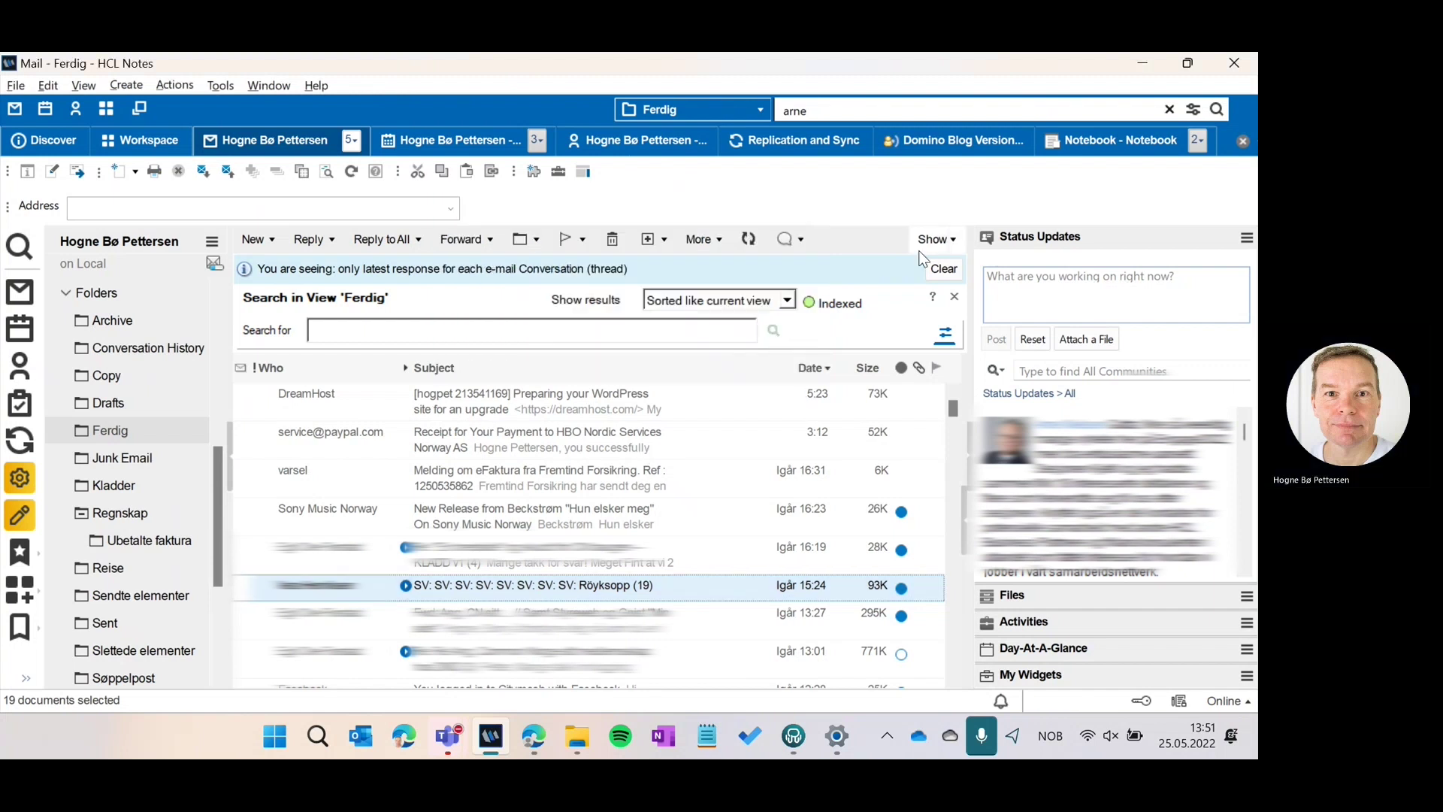
# Switch the Ferdig folder back to Individual Messages
pyautogui.click(936, 239)
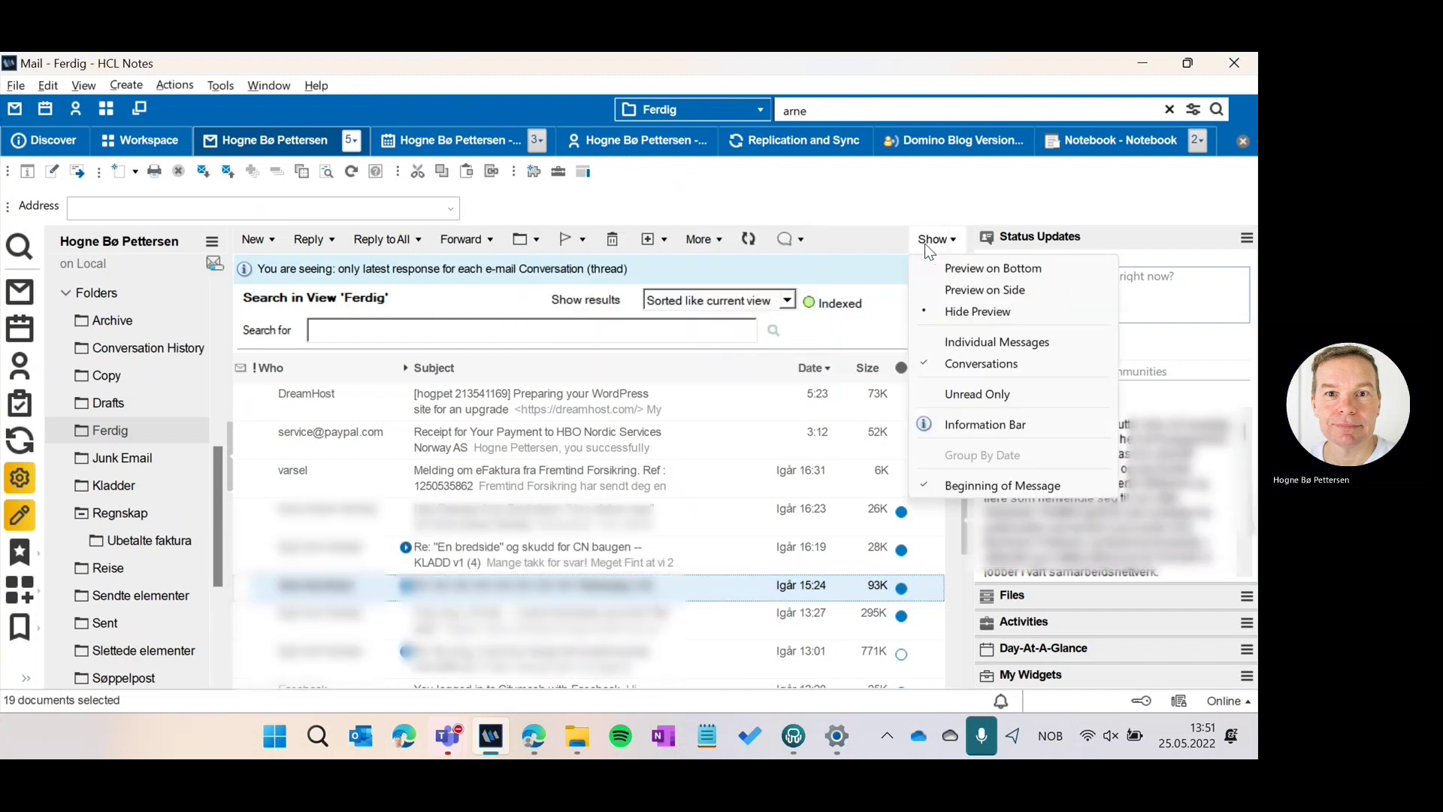
pyautogui.click(979, 344)
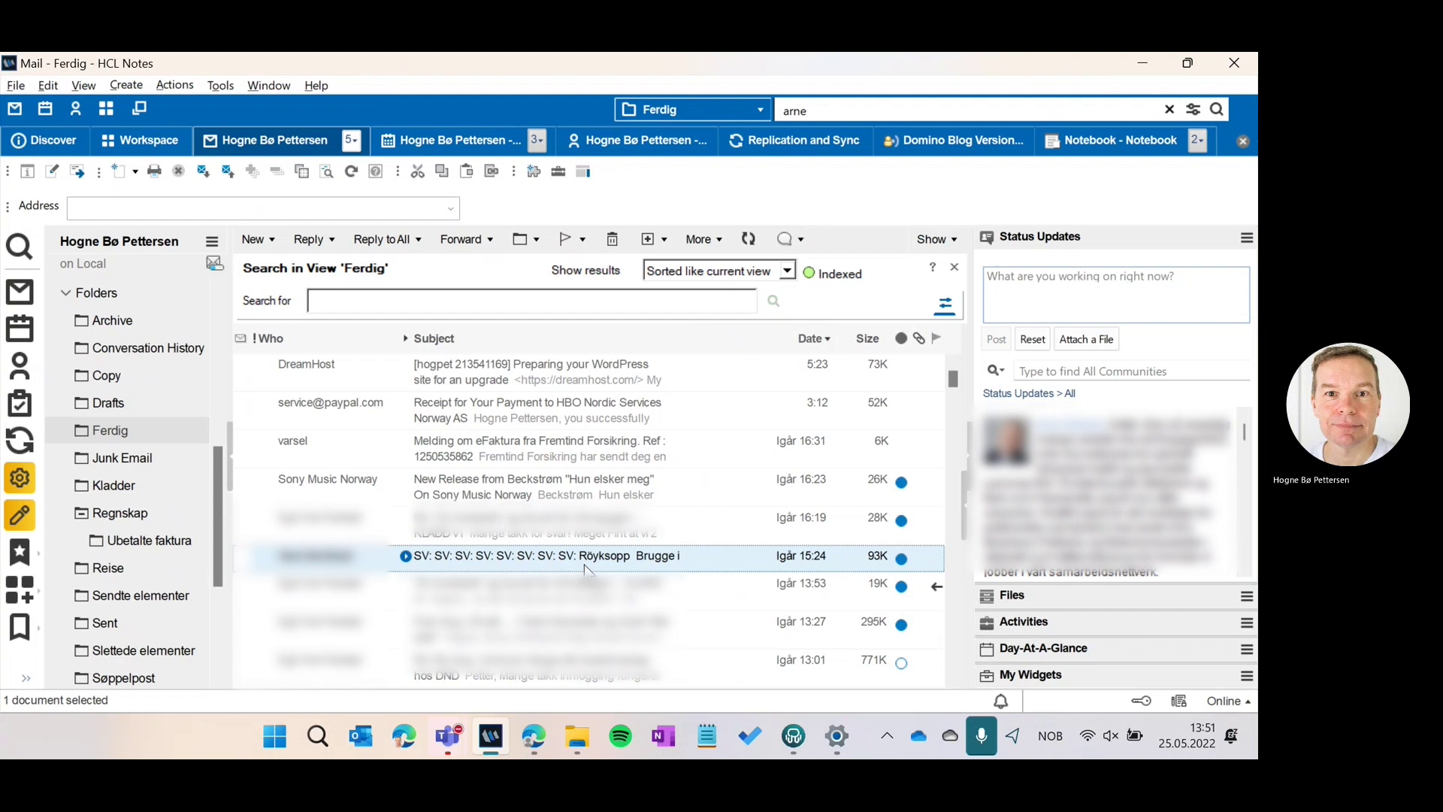
# Start a new message, choose New Signature from File for it, and cancel the signature import
pyautogui.hotkey('ctrl', 'm')
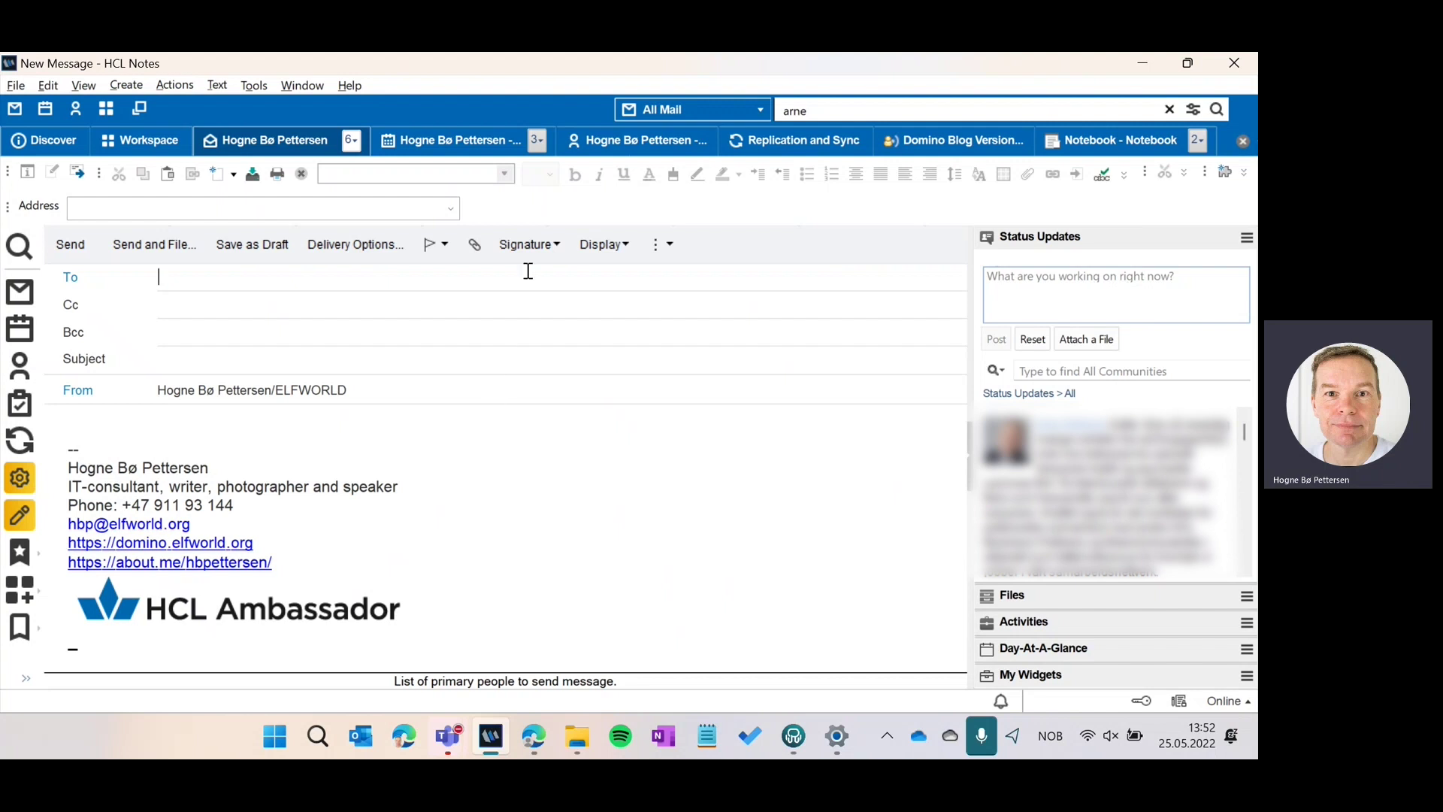
pyautogui.click(556, 246)
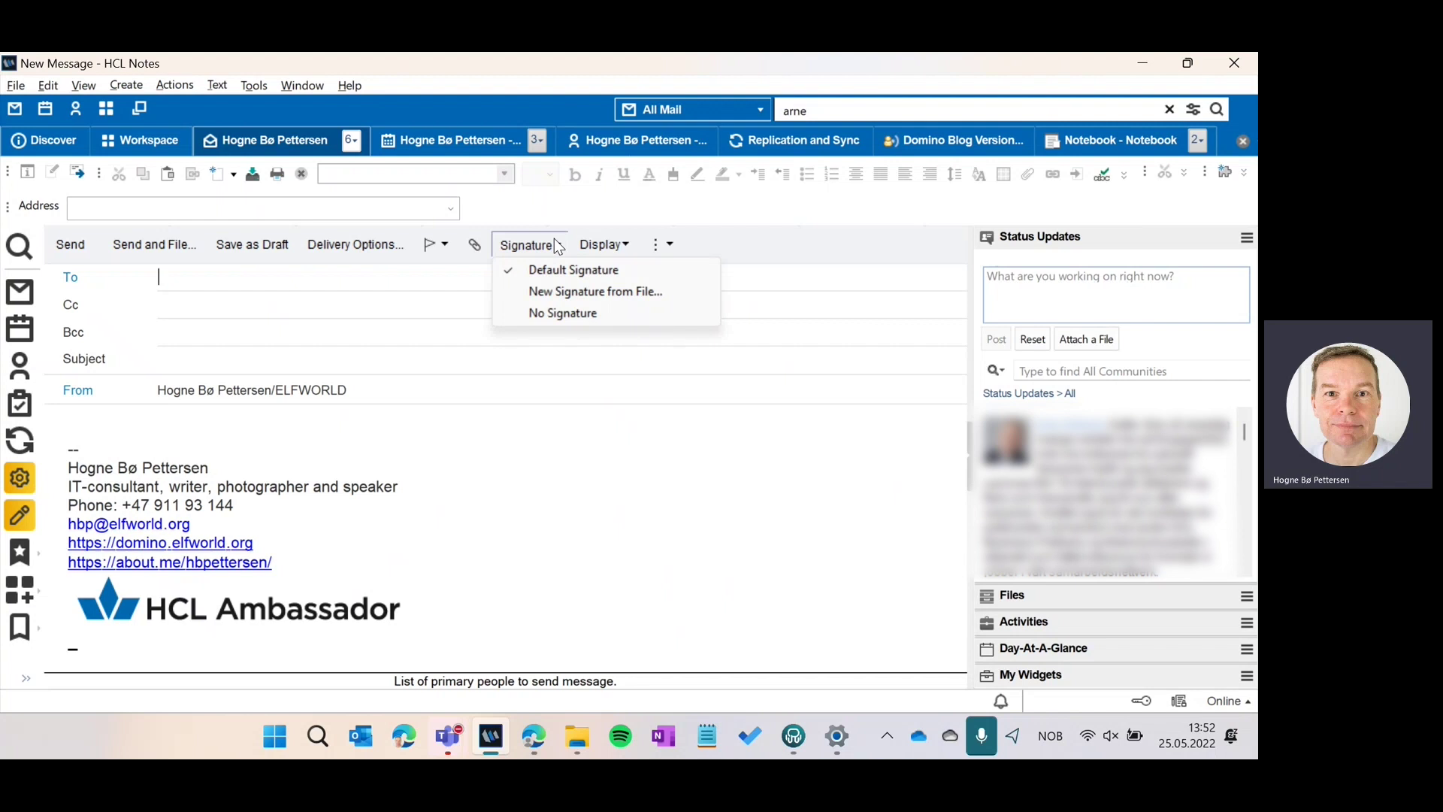
pyautogui.click(583, 294)
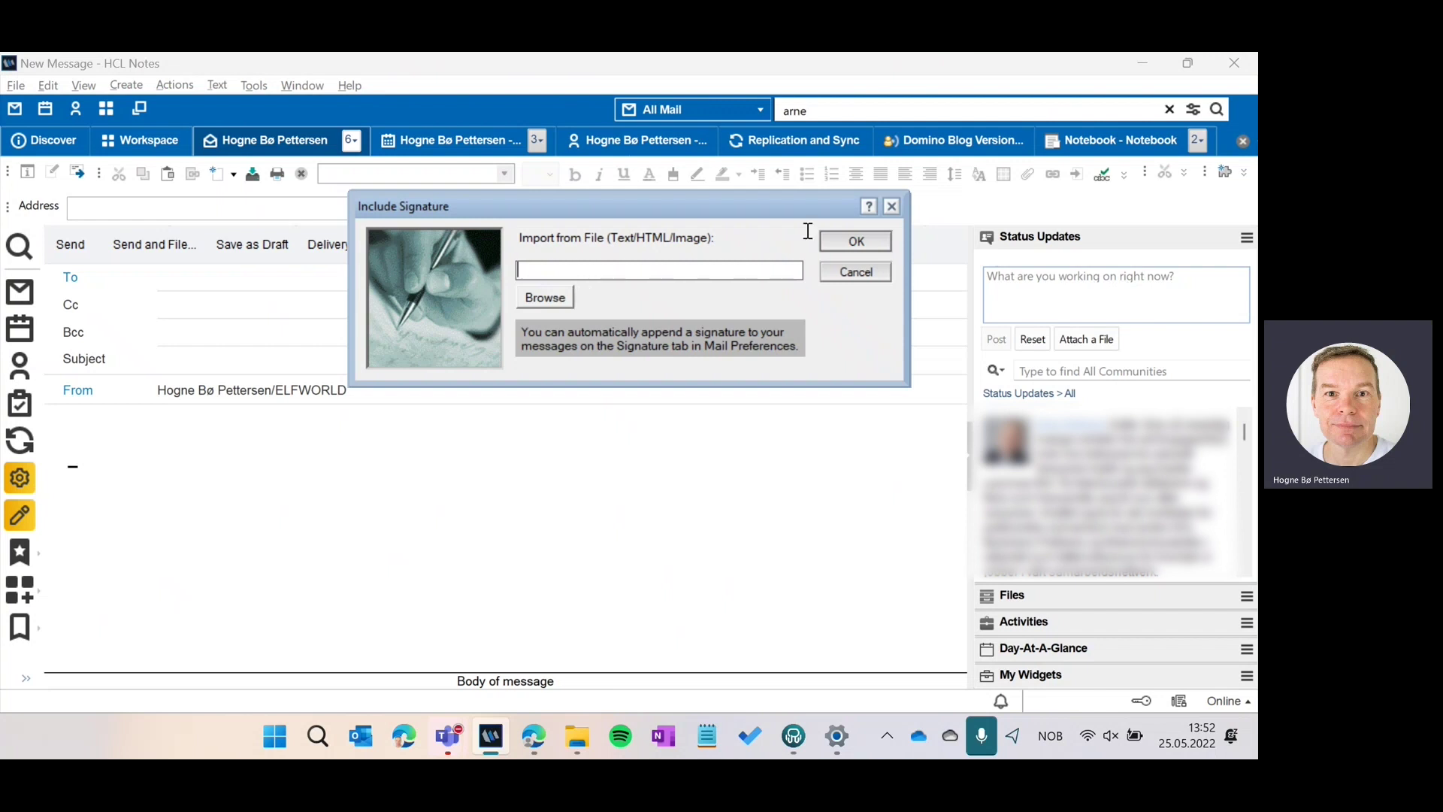
pyautogui.click(840, 280)
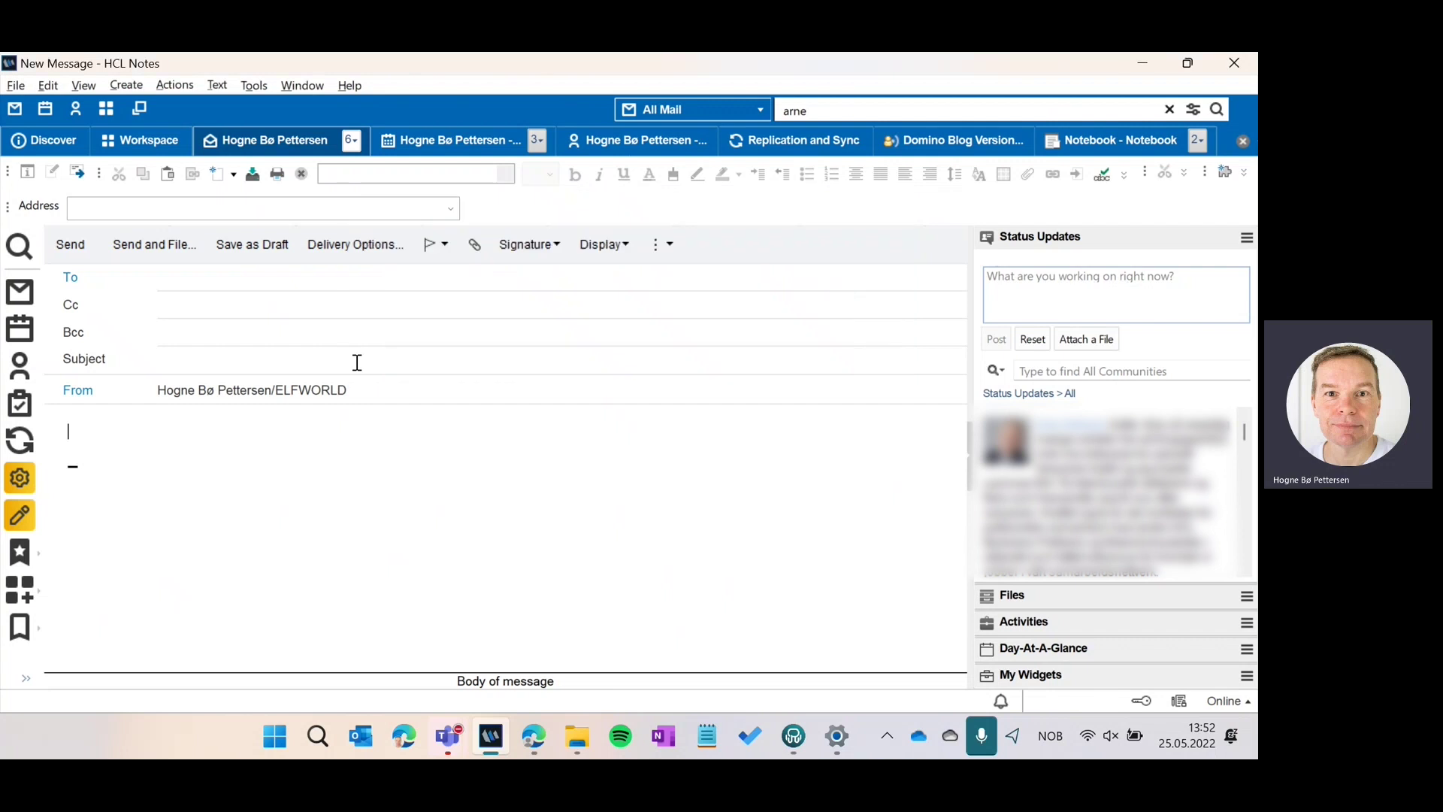
# Return to the Ferdig mail folder and open the Signature settings in the mail preferences
pyautogui.click(353, 139)
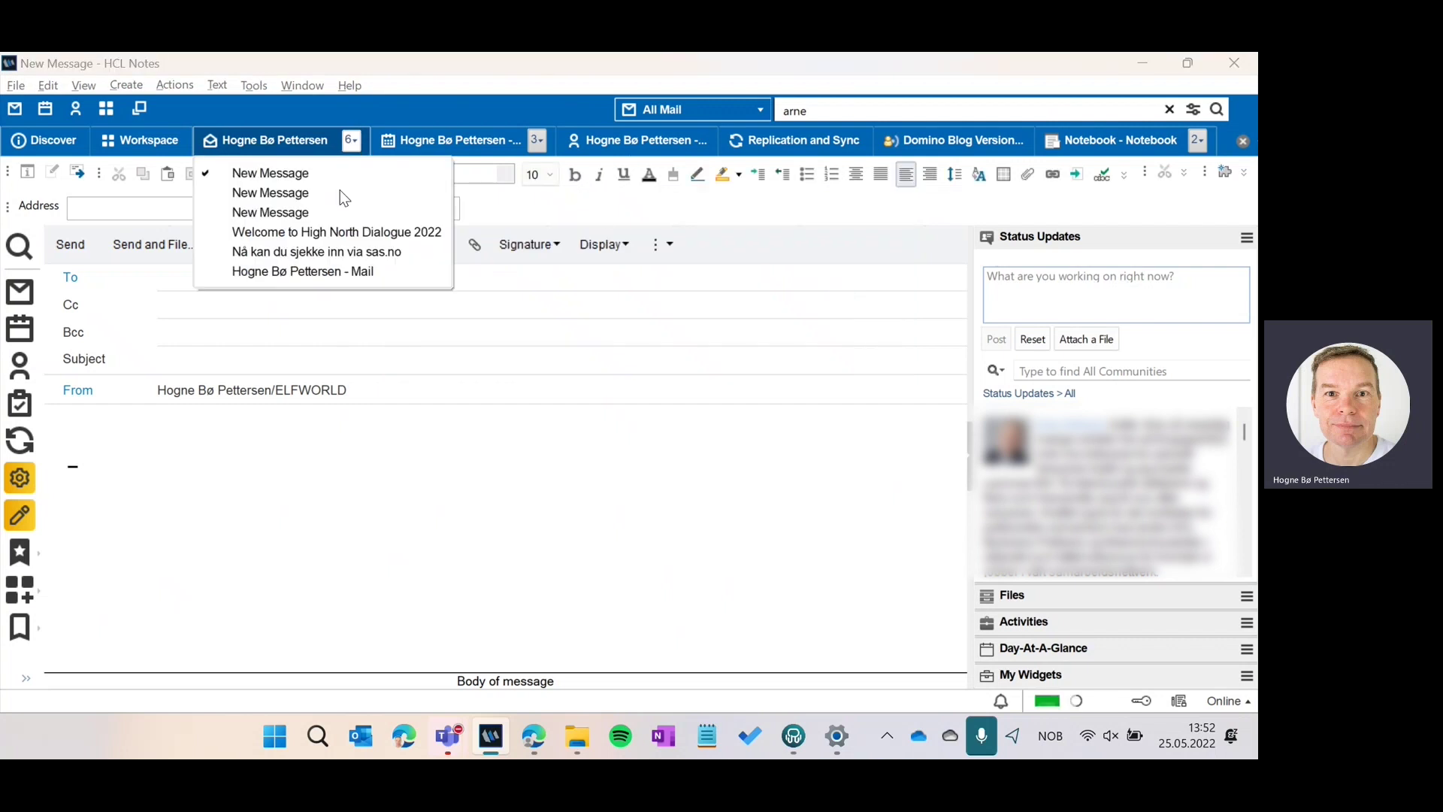
pyautogui.click(347, 272)
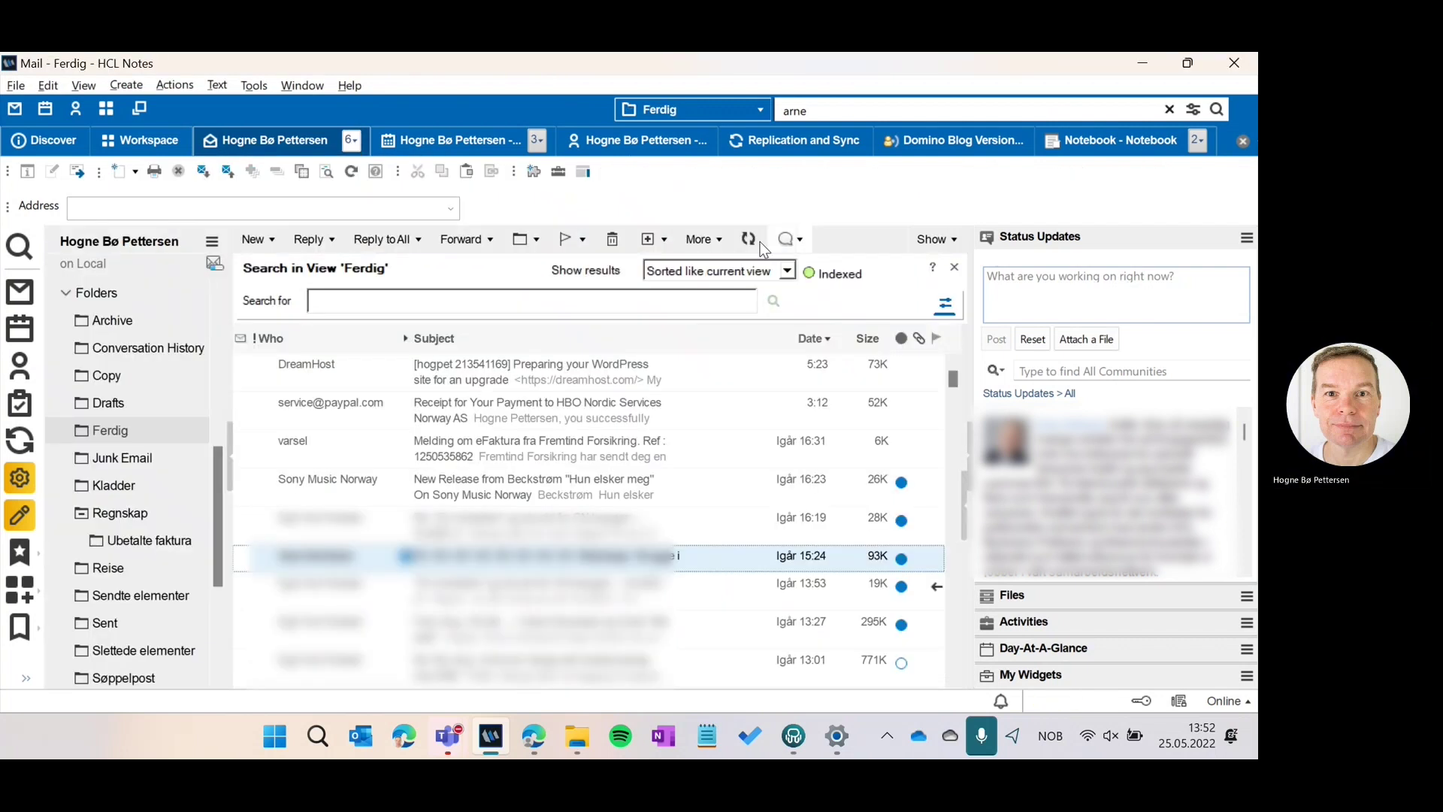
pyautogui.click(716, 241)
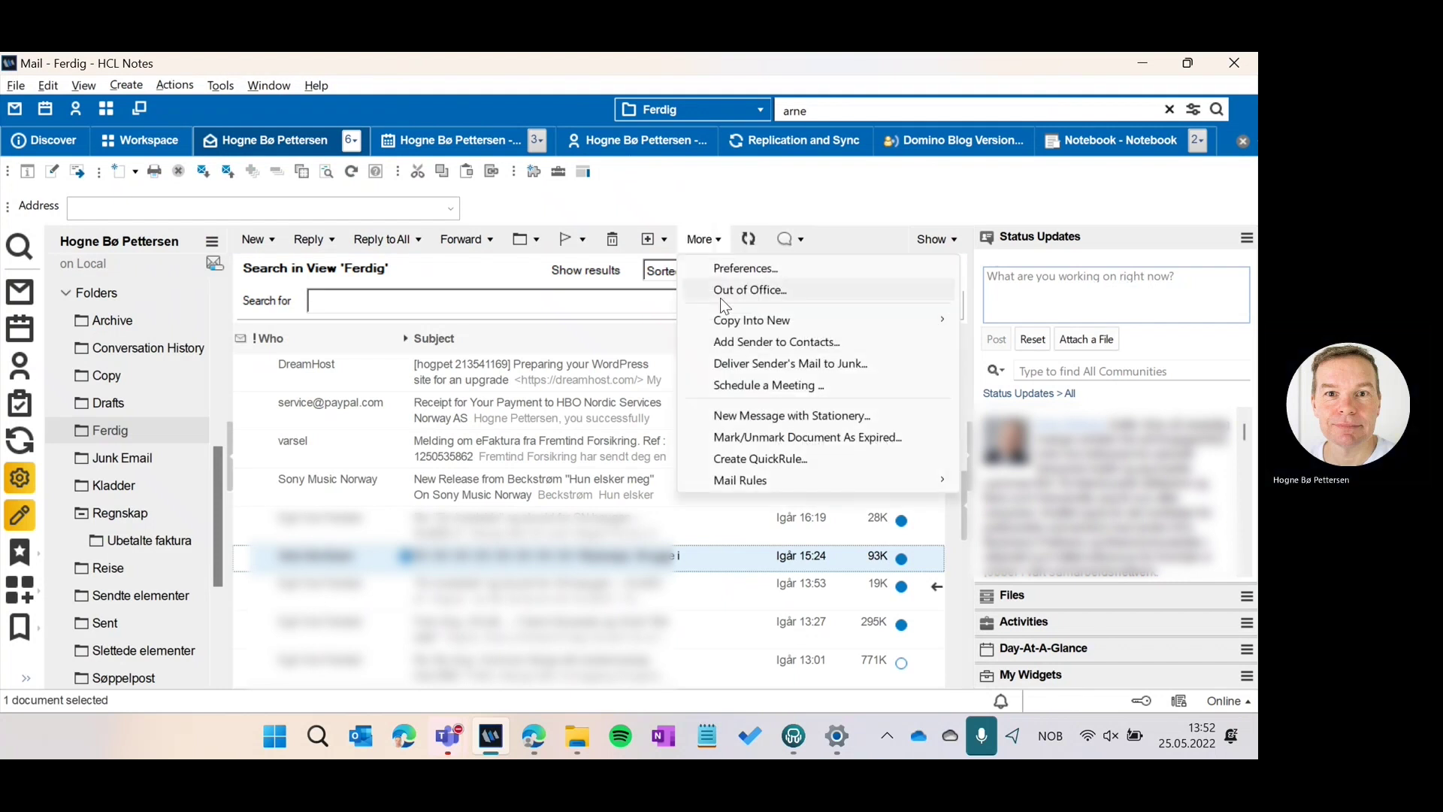
pyautogui.click(714, 271)
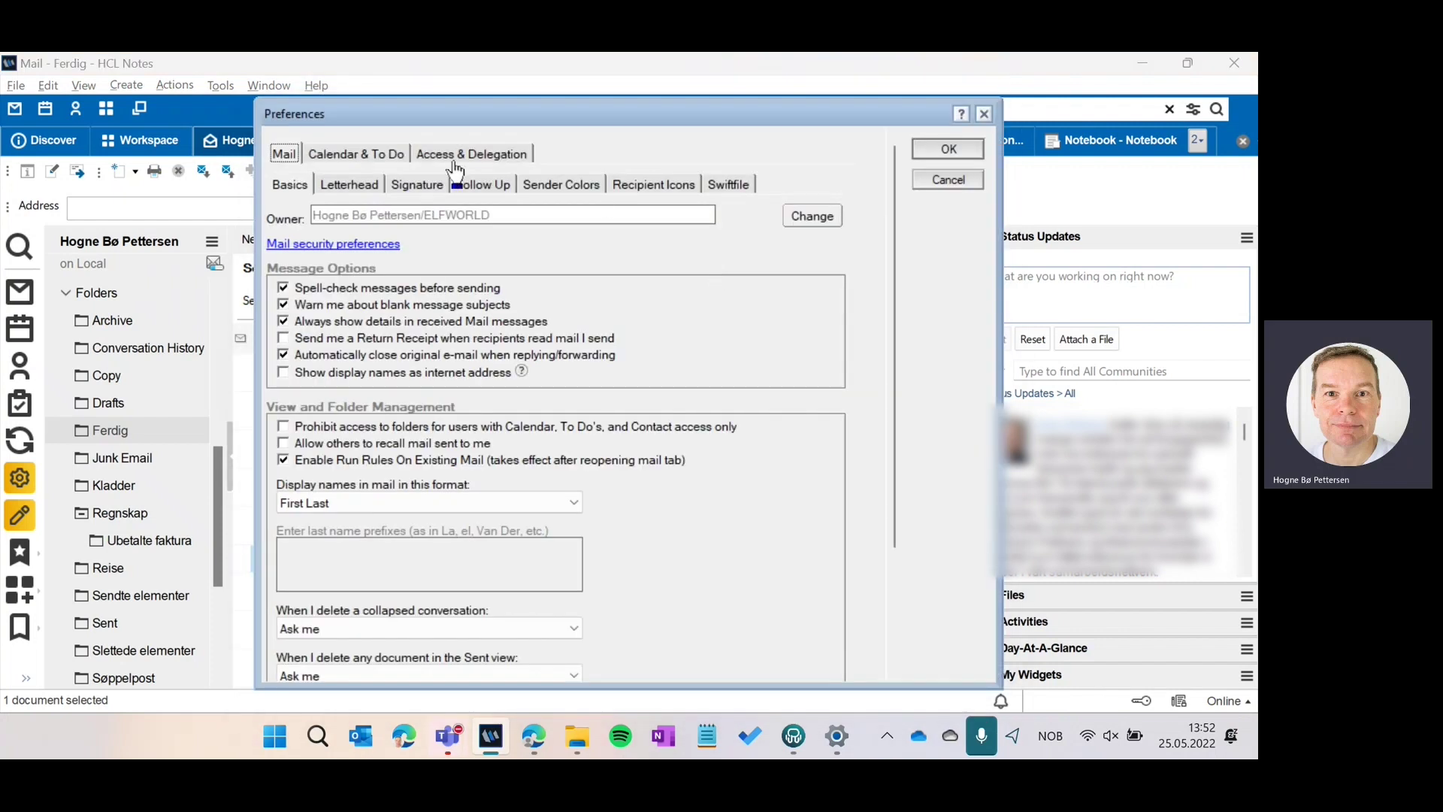
pyautogui.click(418, 185)
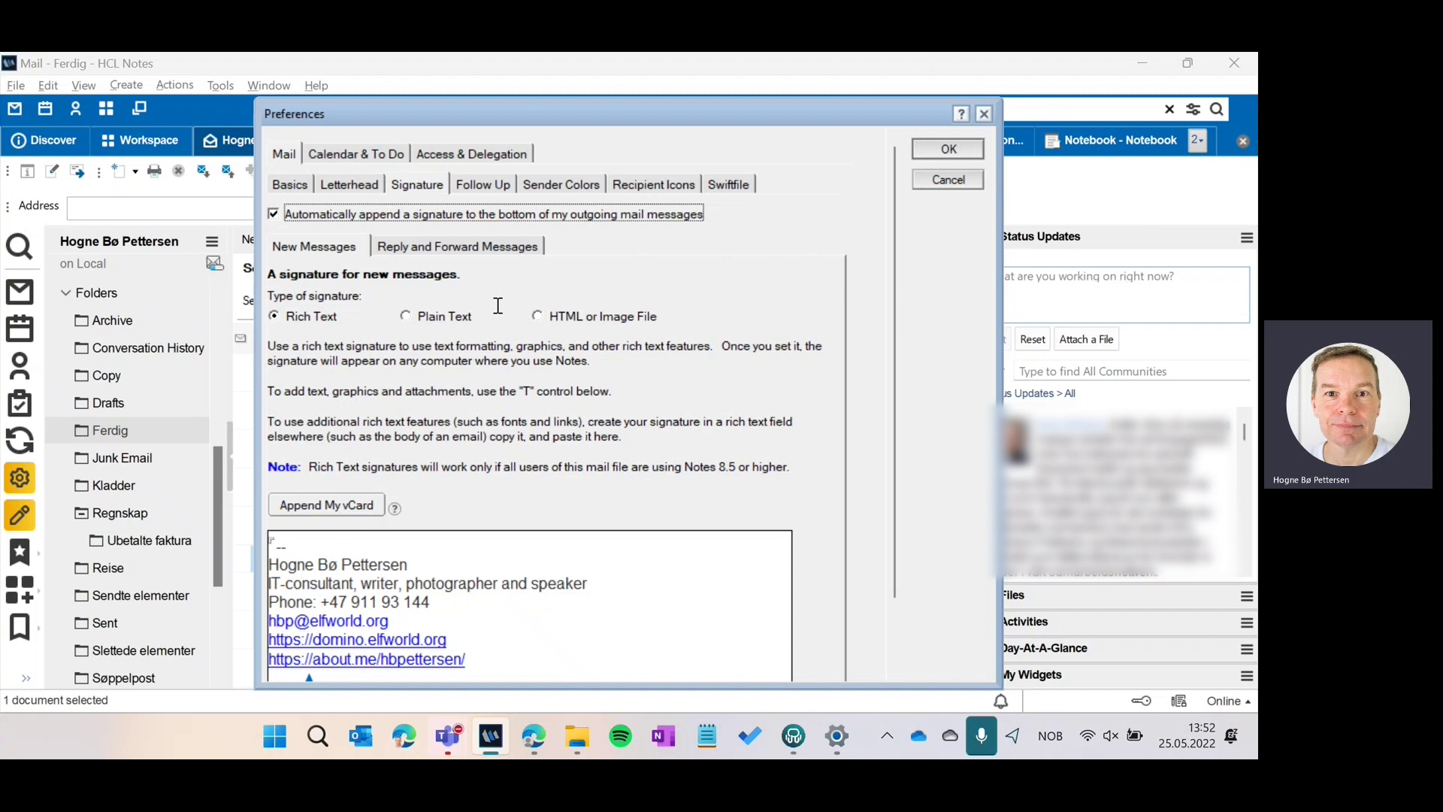
# Compare the Plain Text and HTML or Image File signature types for new messages, and reselect Rich Text
pyautogui.click(433, 318)
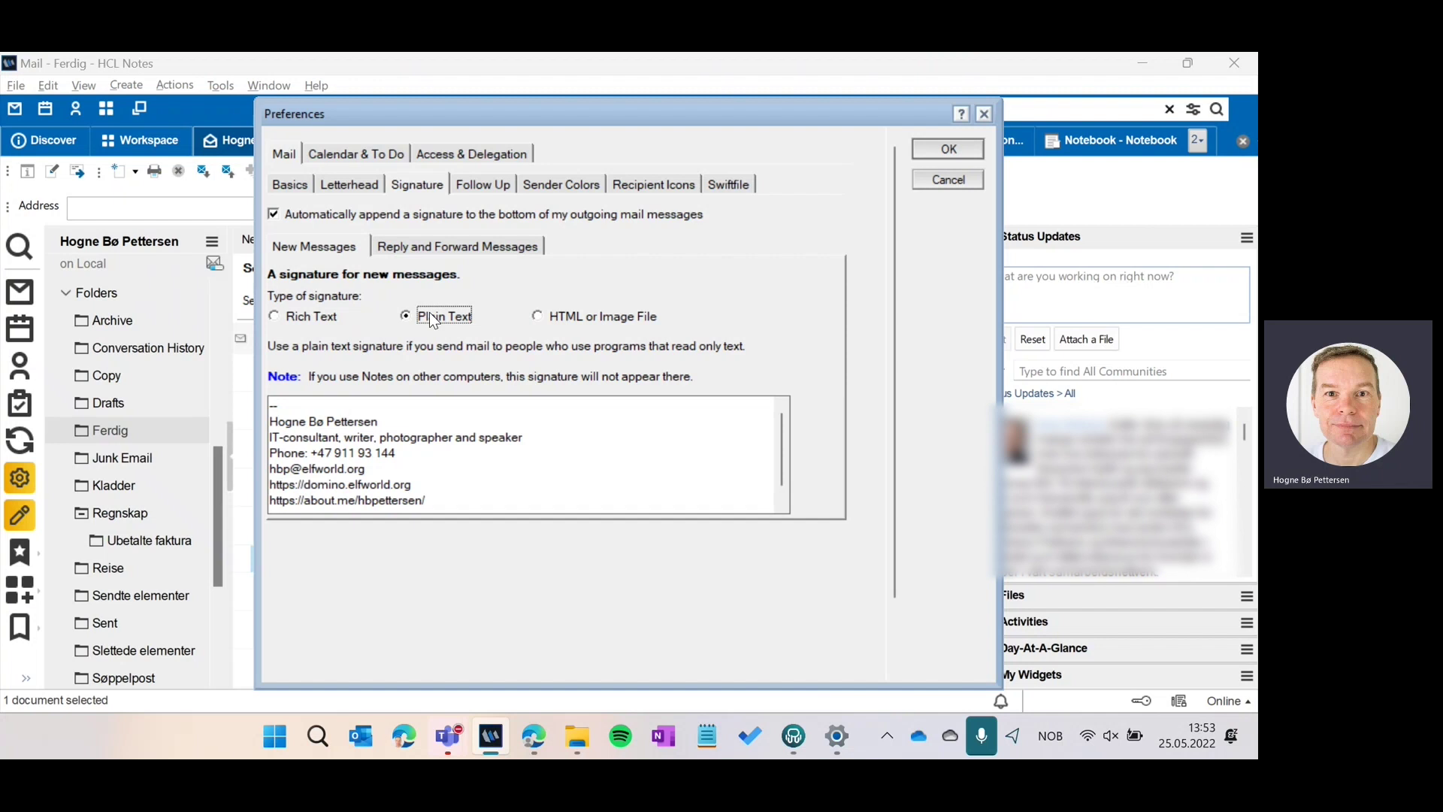
pyautogui.click(540, 317)
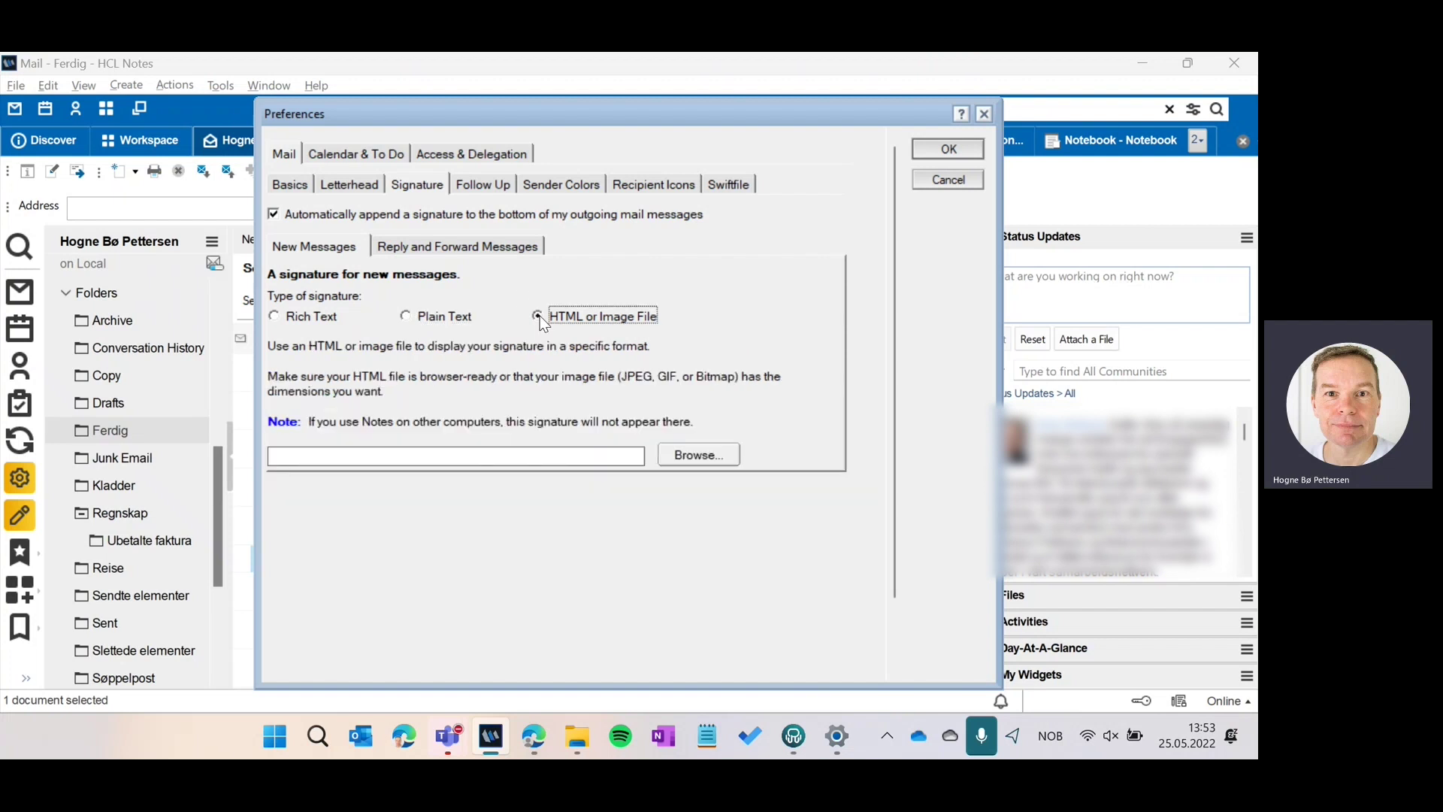
pyautogui.click(307, 321)
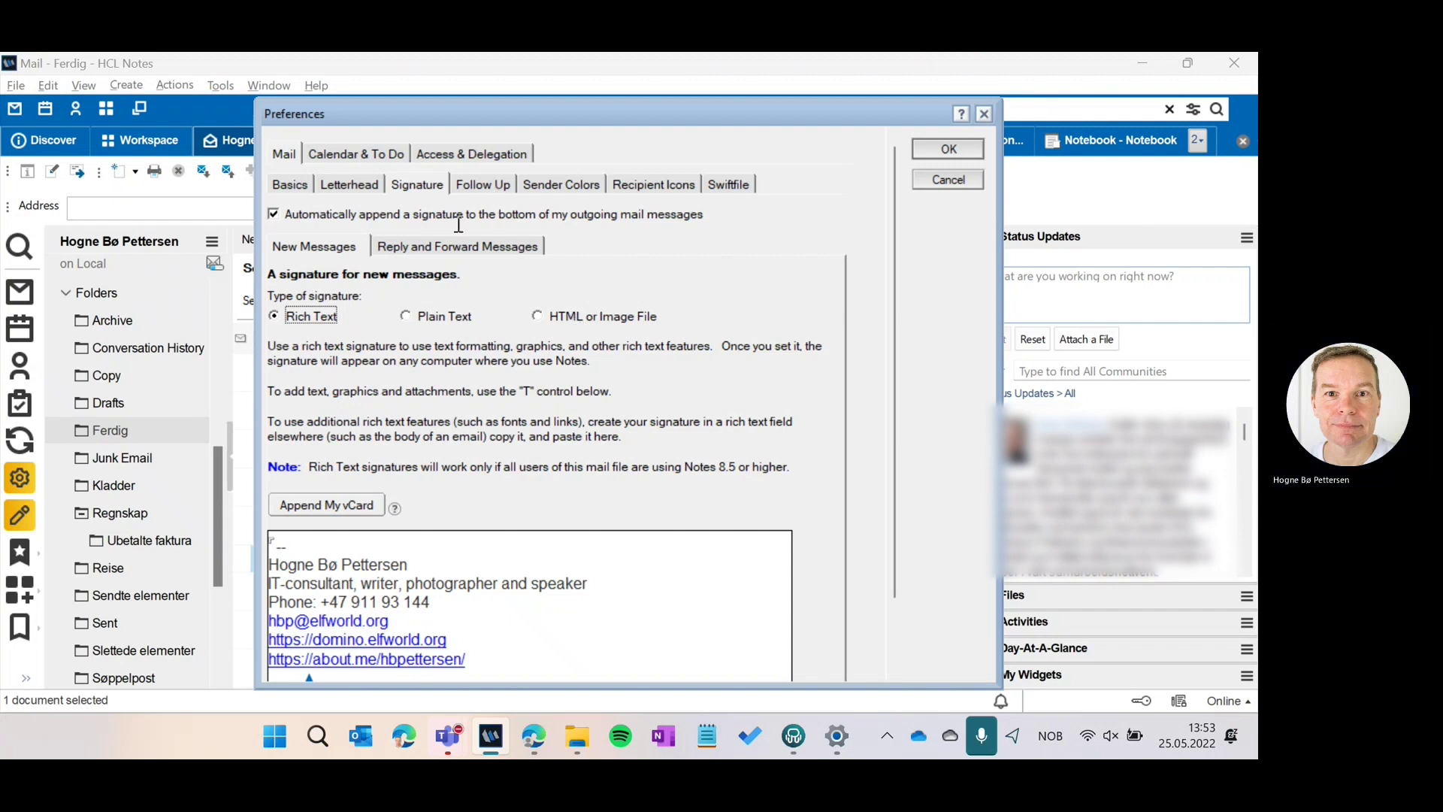
# Check the Rich Text signature option for reply and forward messages, and leave the preferences without saving
pyautogui.click(467, 247)
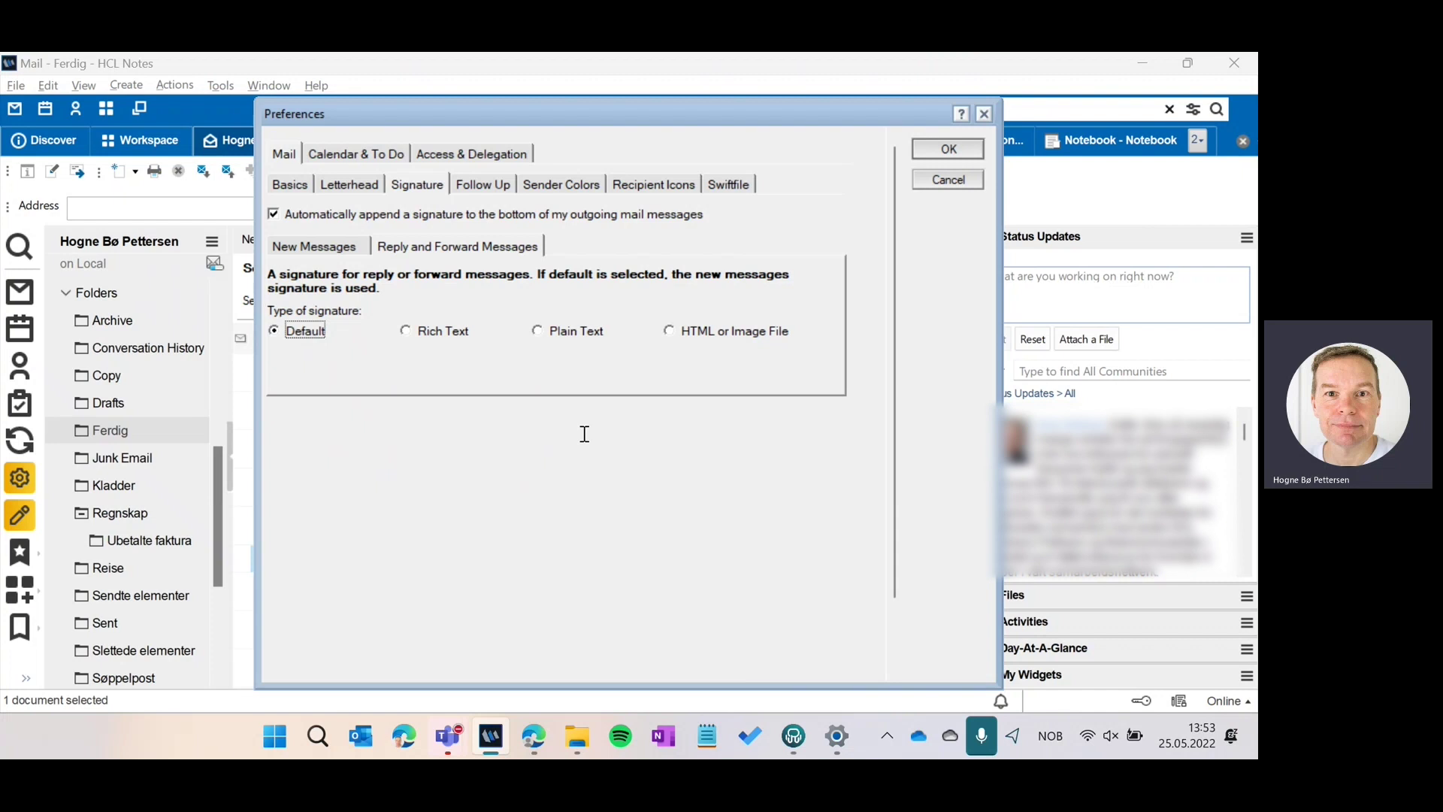
pyautogui.click(408, 332)
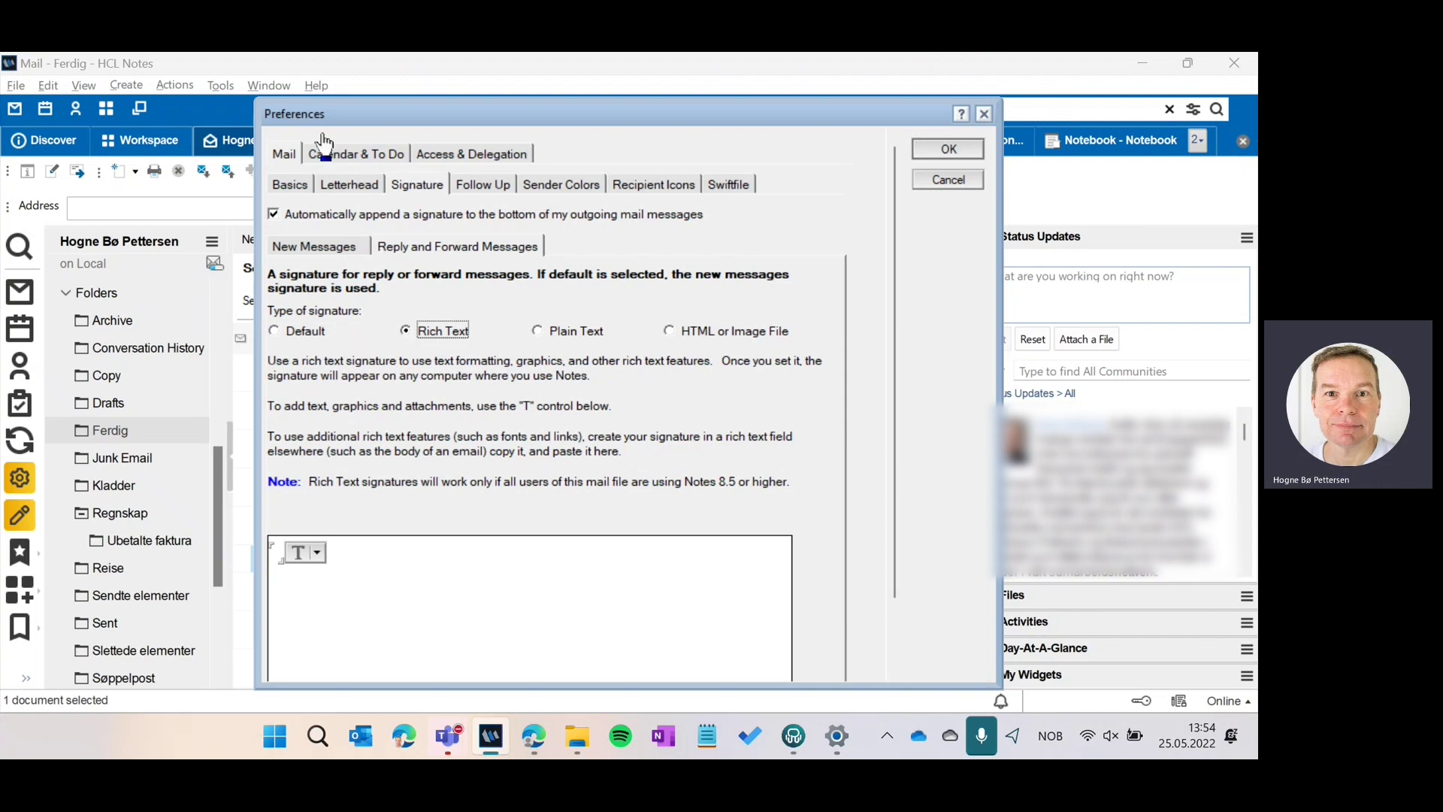
pyautogui.click(946, 177)
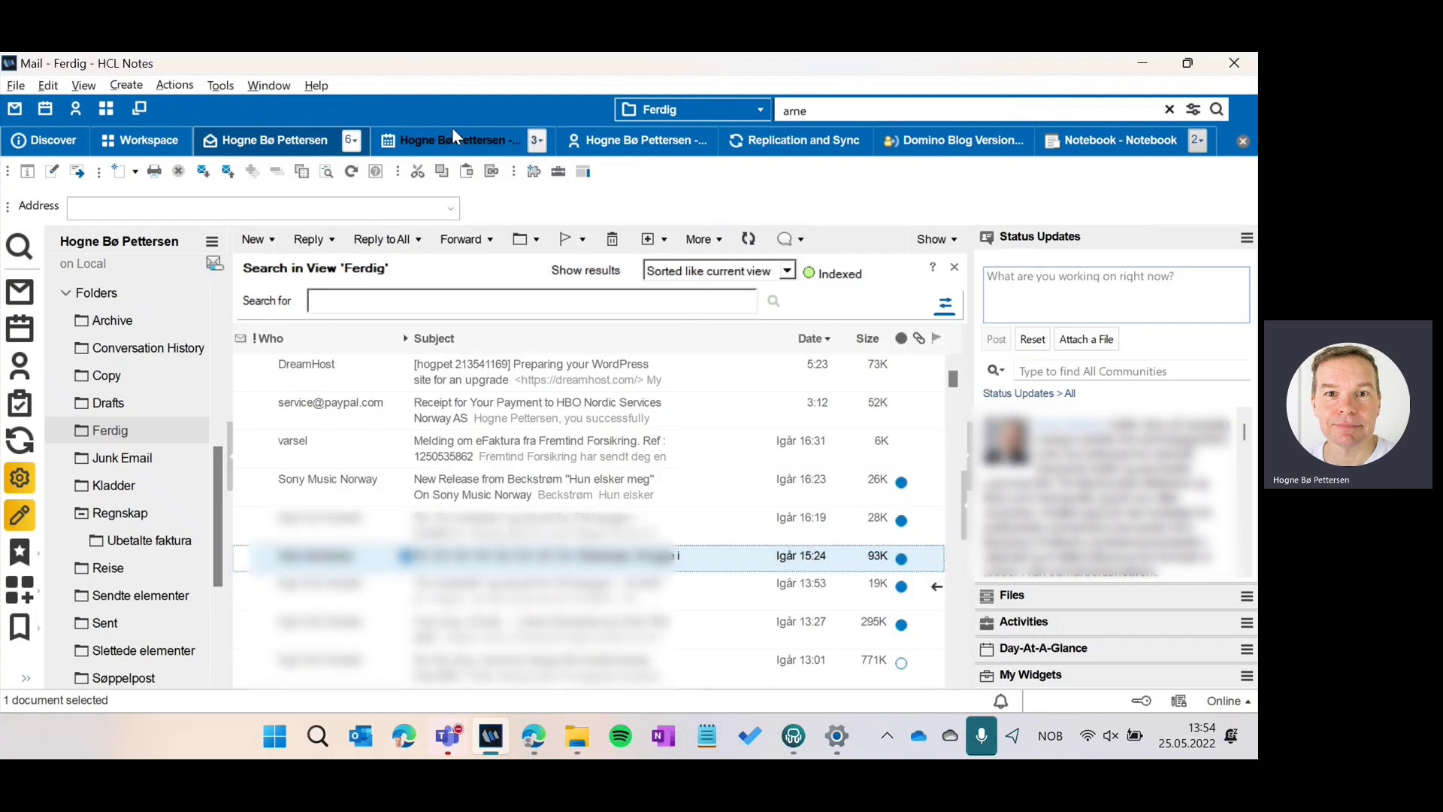
# Switch to the open calendar windows and display the CN oppfølging/styremøte entry
pyautogui.click(454, 128)
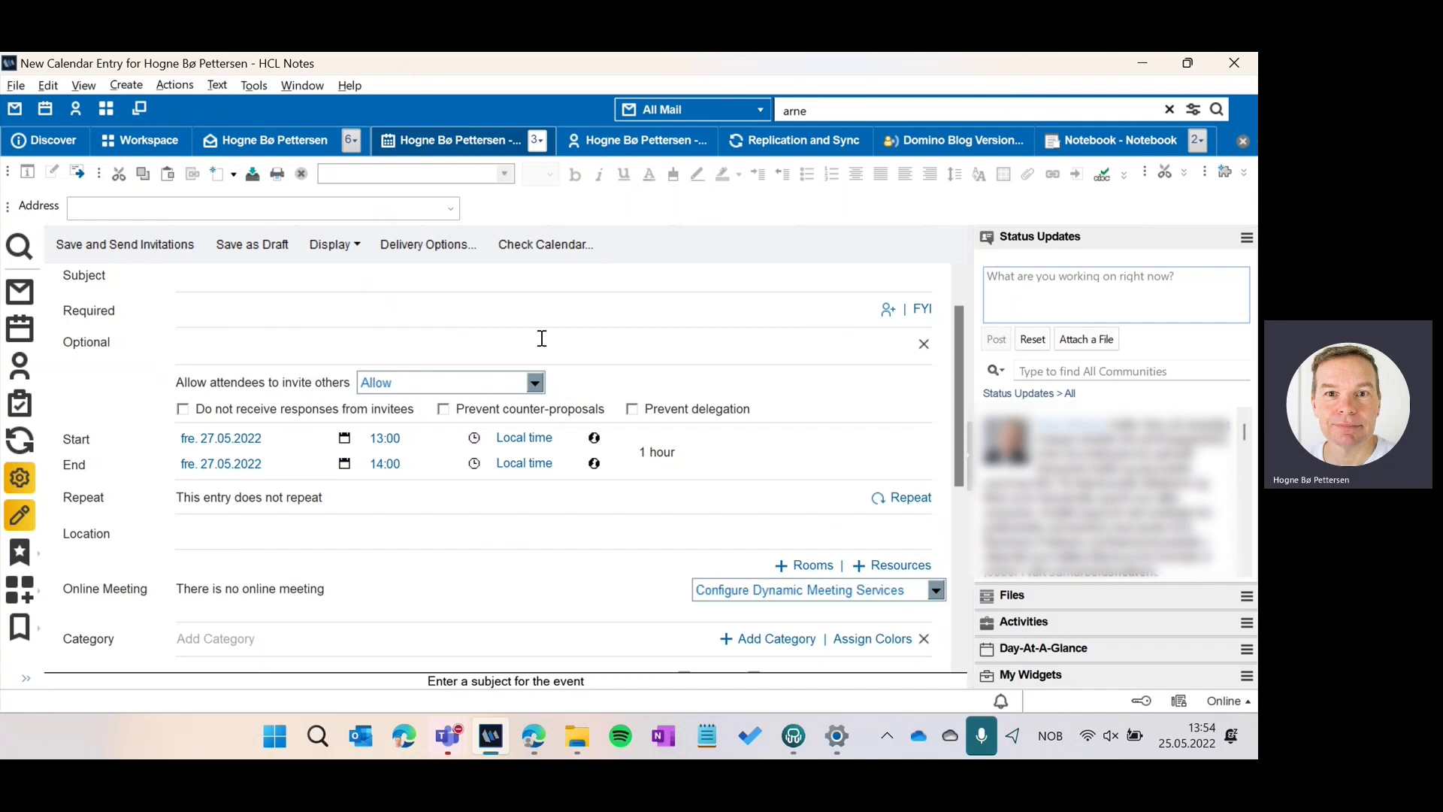
pyautogui.rightClick(536, 136)
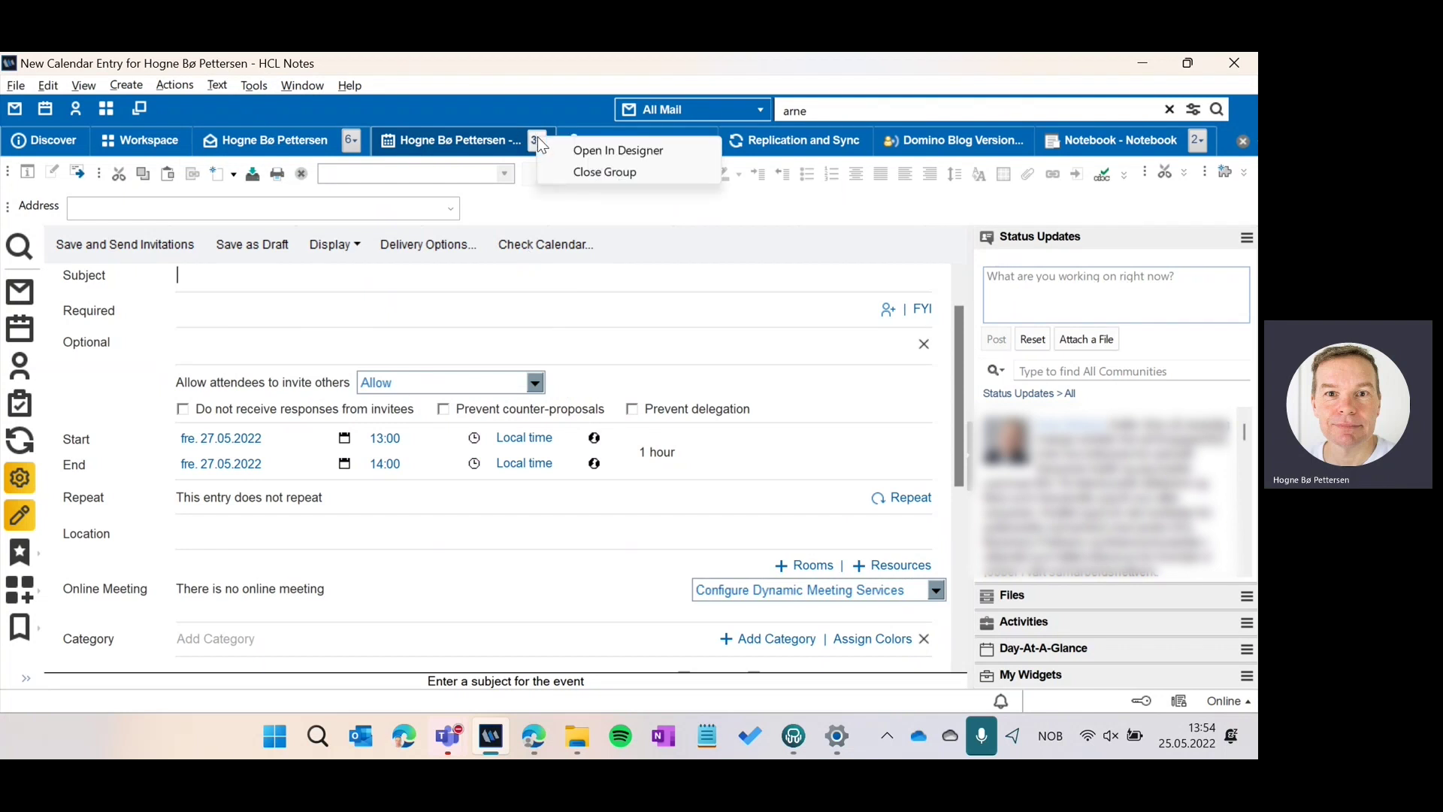
pyautogui.click(534, 150)
pyautogui.click(536, 139)
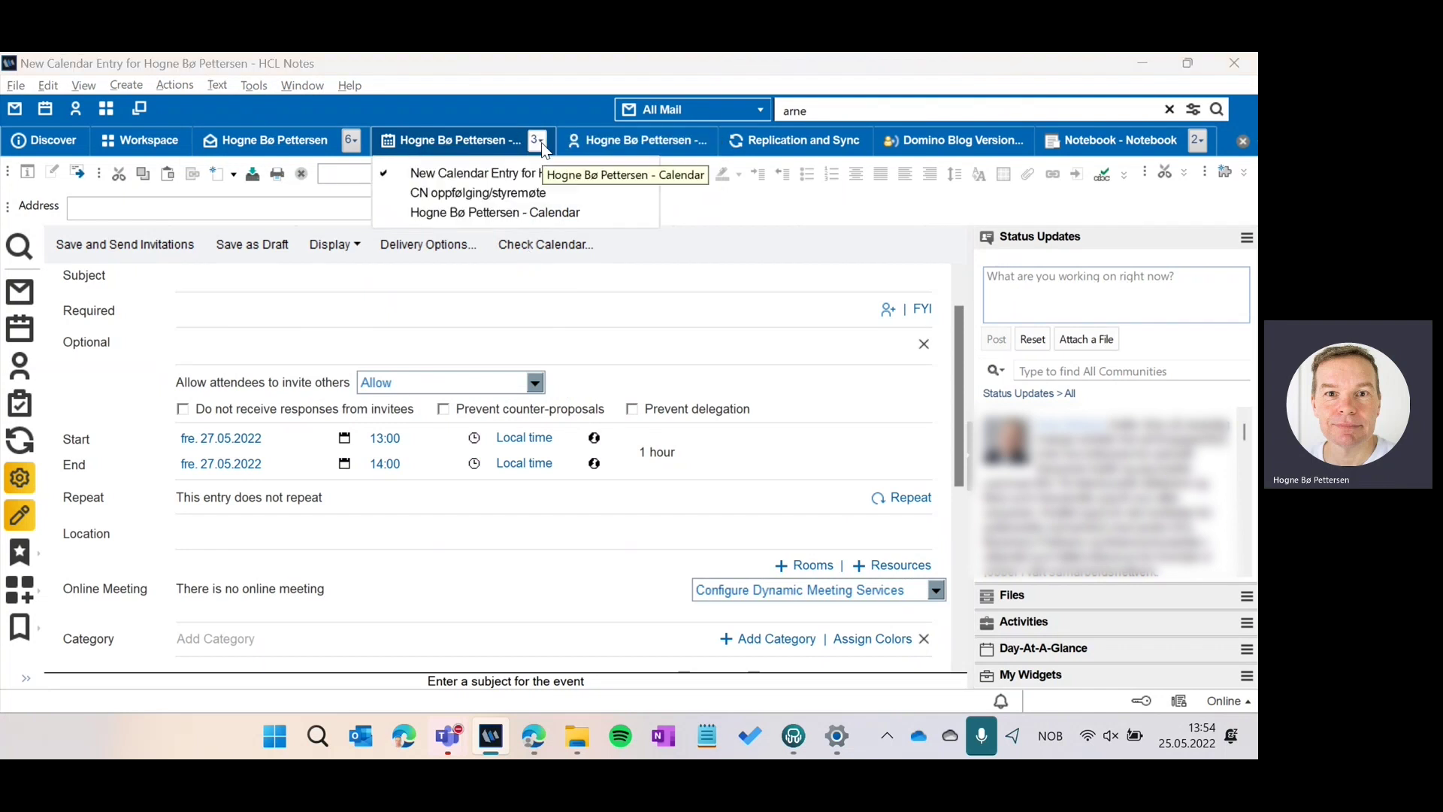
pyautogui.click(509, 195)
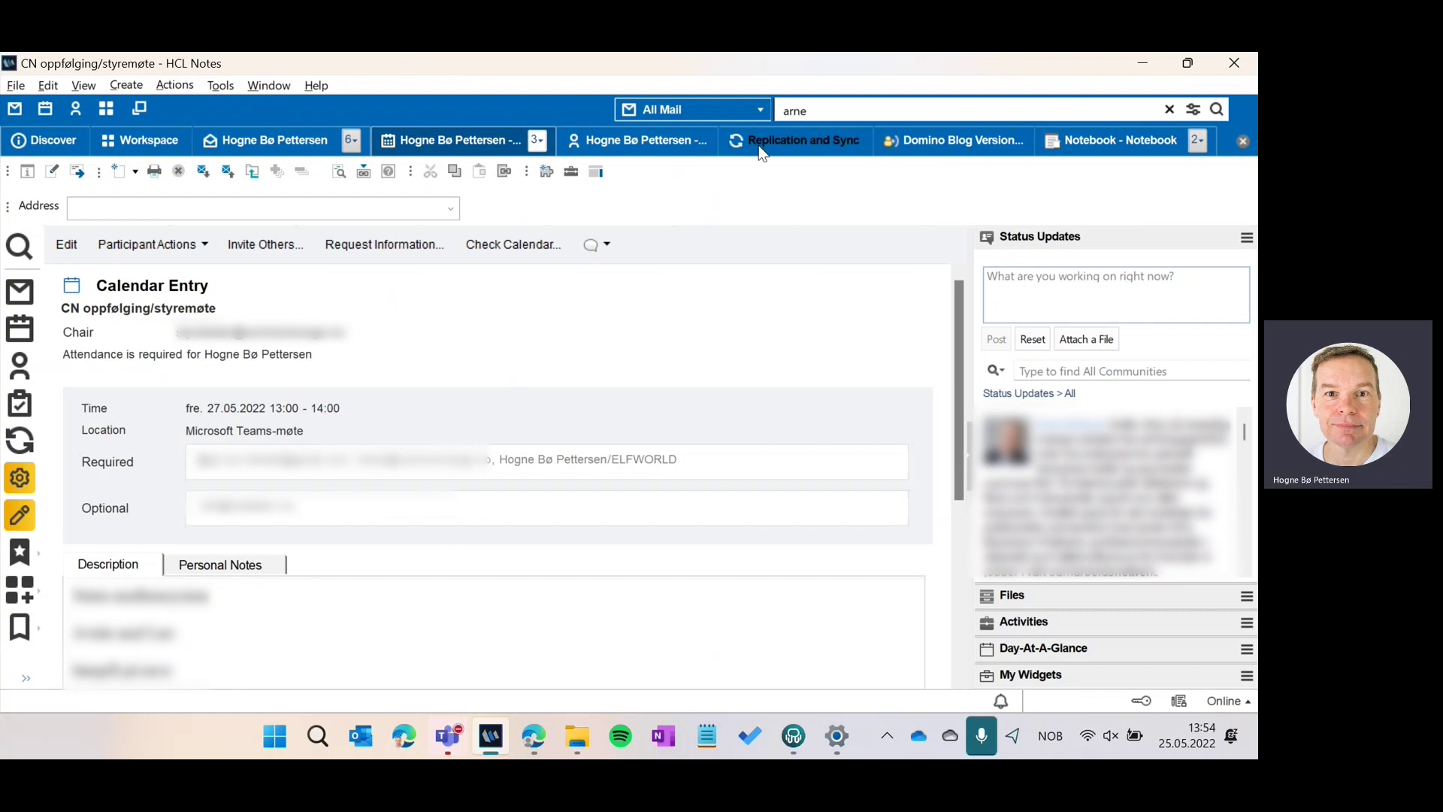
# Return to the Ferdig folder and search it for "hi", picking the High North sender suggestion
pyautogui.click(241, 254)
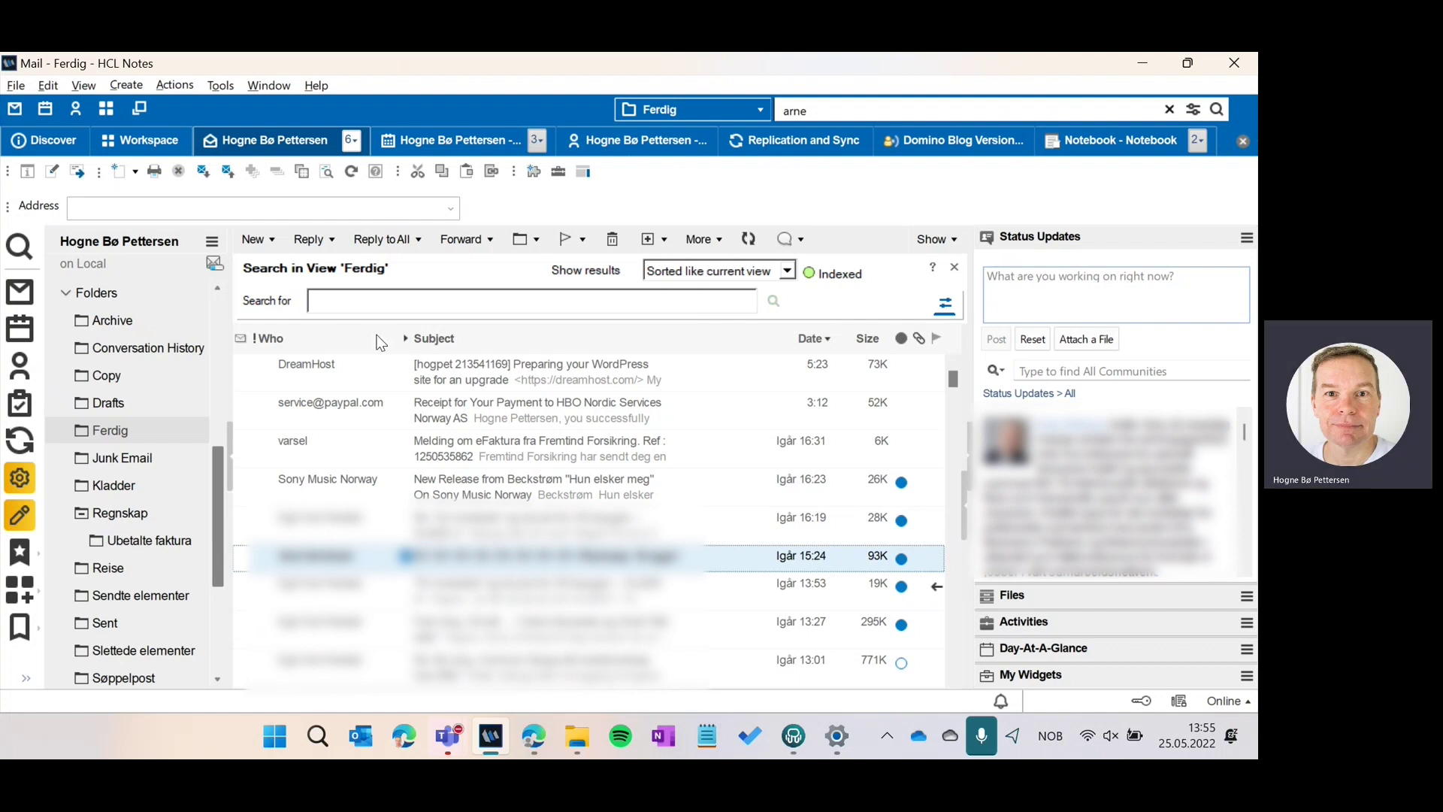
pyautogui.moveTo(813, 110); pyautogui.dragTo(756, 108)
pyautogui.write('ii')
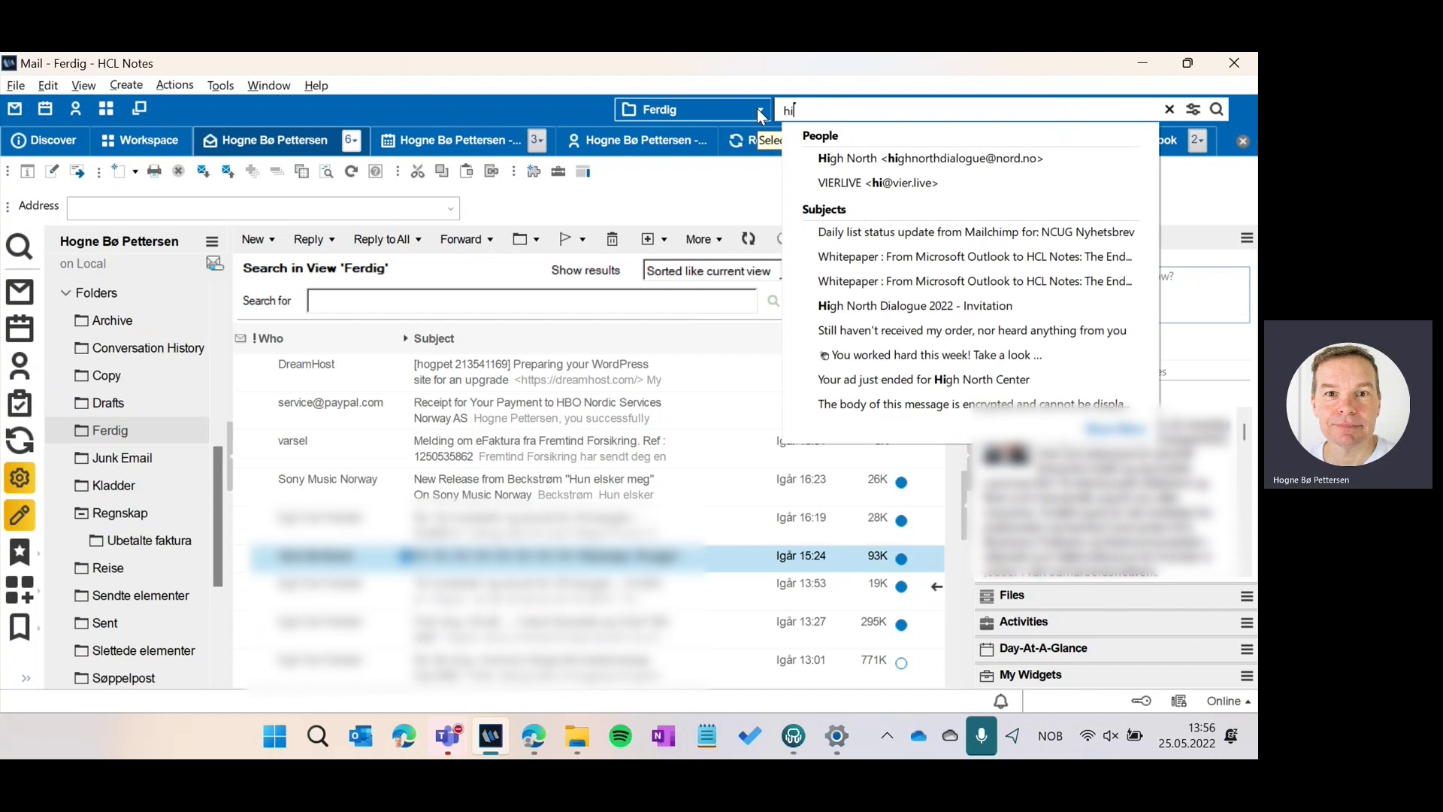
pyautogui.click(854, 160)
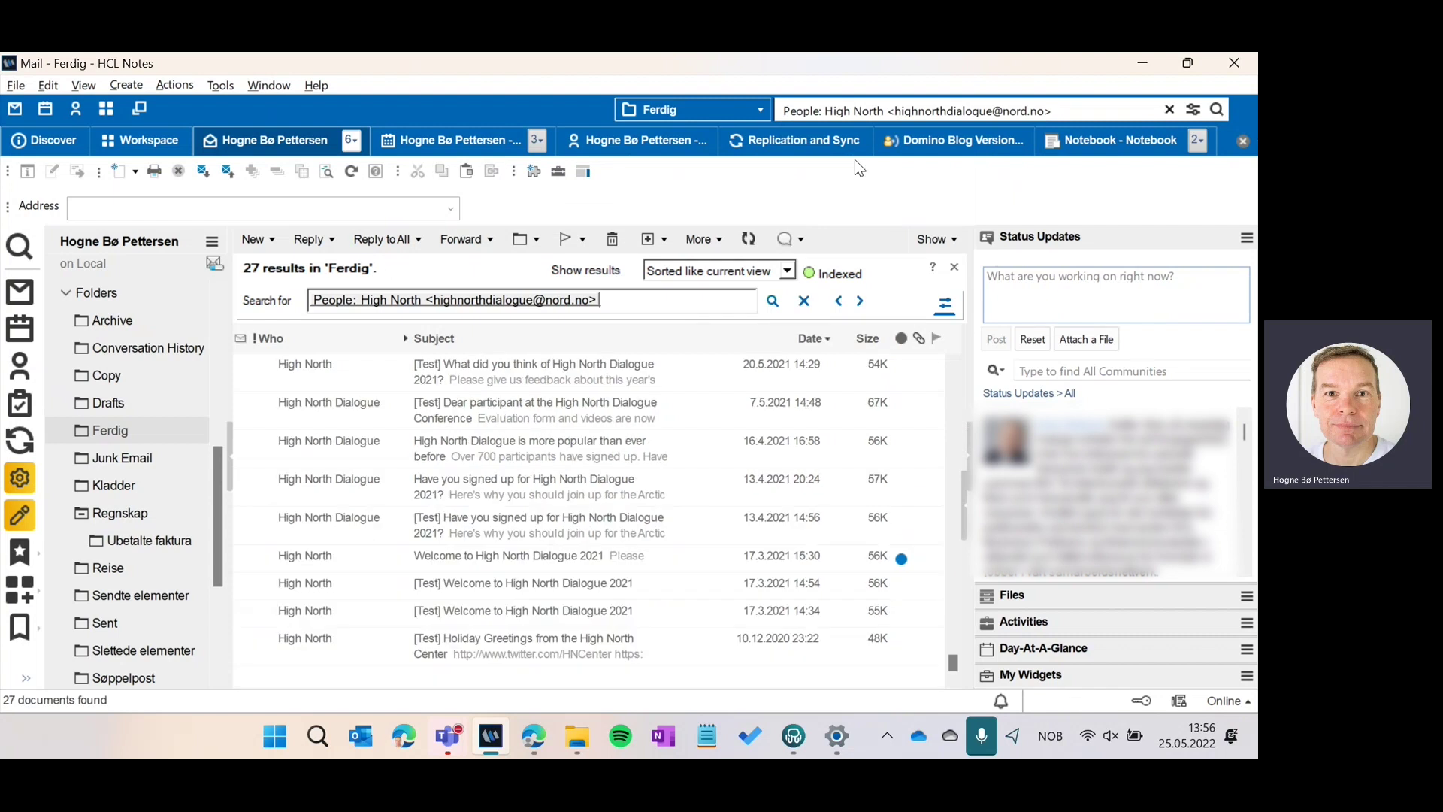
# Open the message "[Test] Dear participant at the High North Dialogue Conference" and examine its images and text layout
pyautogui.click(472, 418)
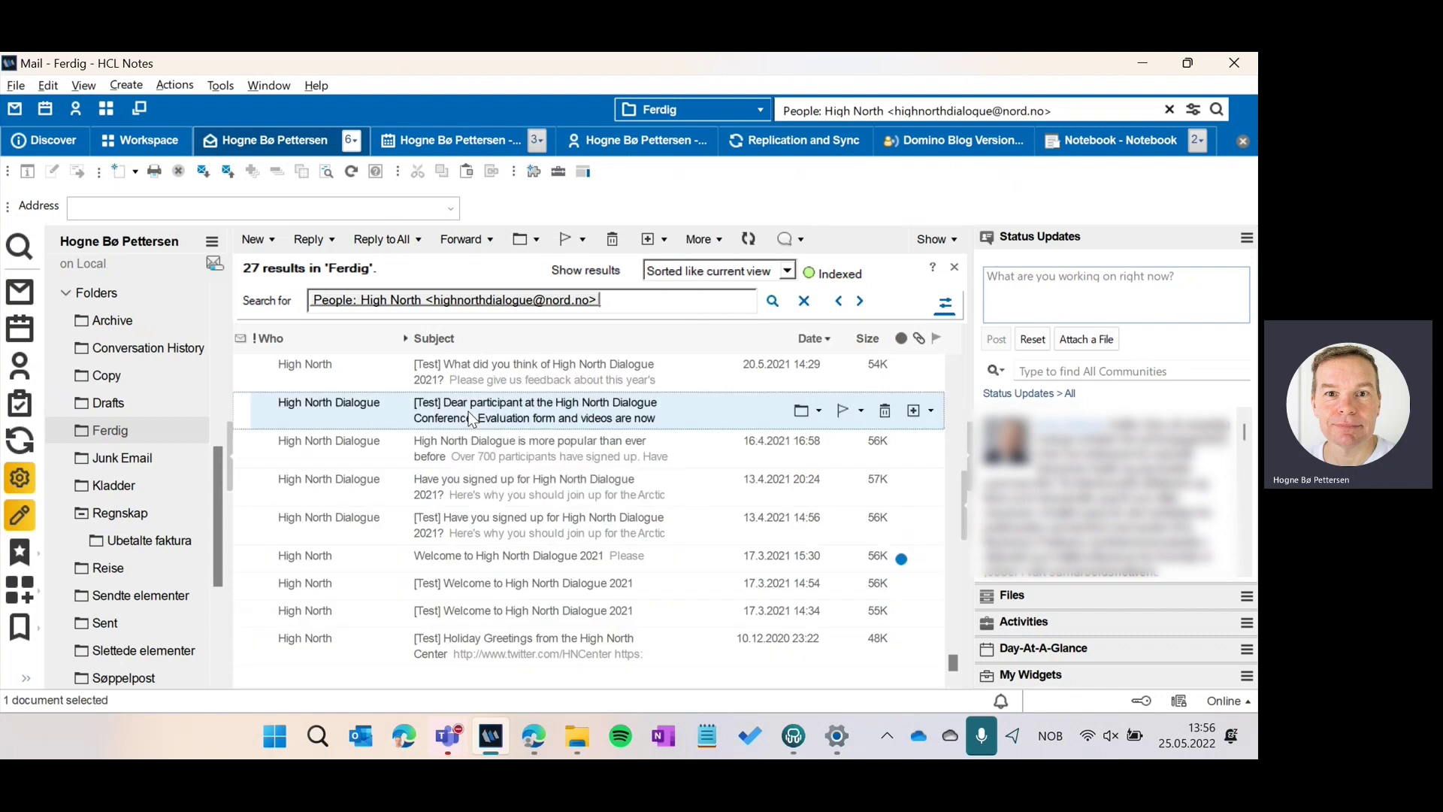
pyautogui.doubleClick(471, 419)
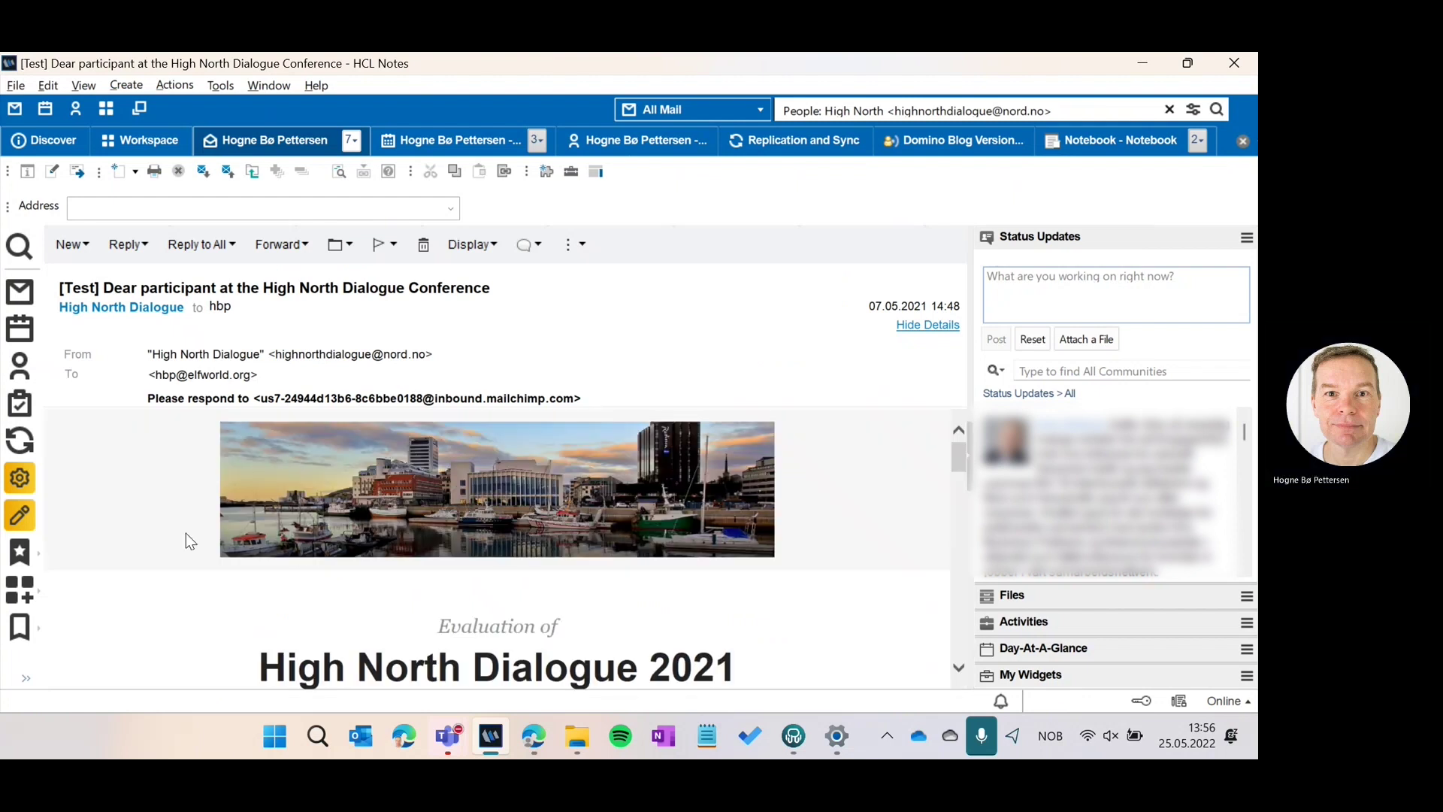
pyautogui.scroll(-5, 182, 541)
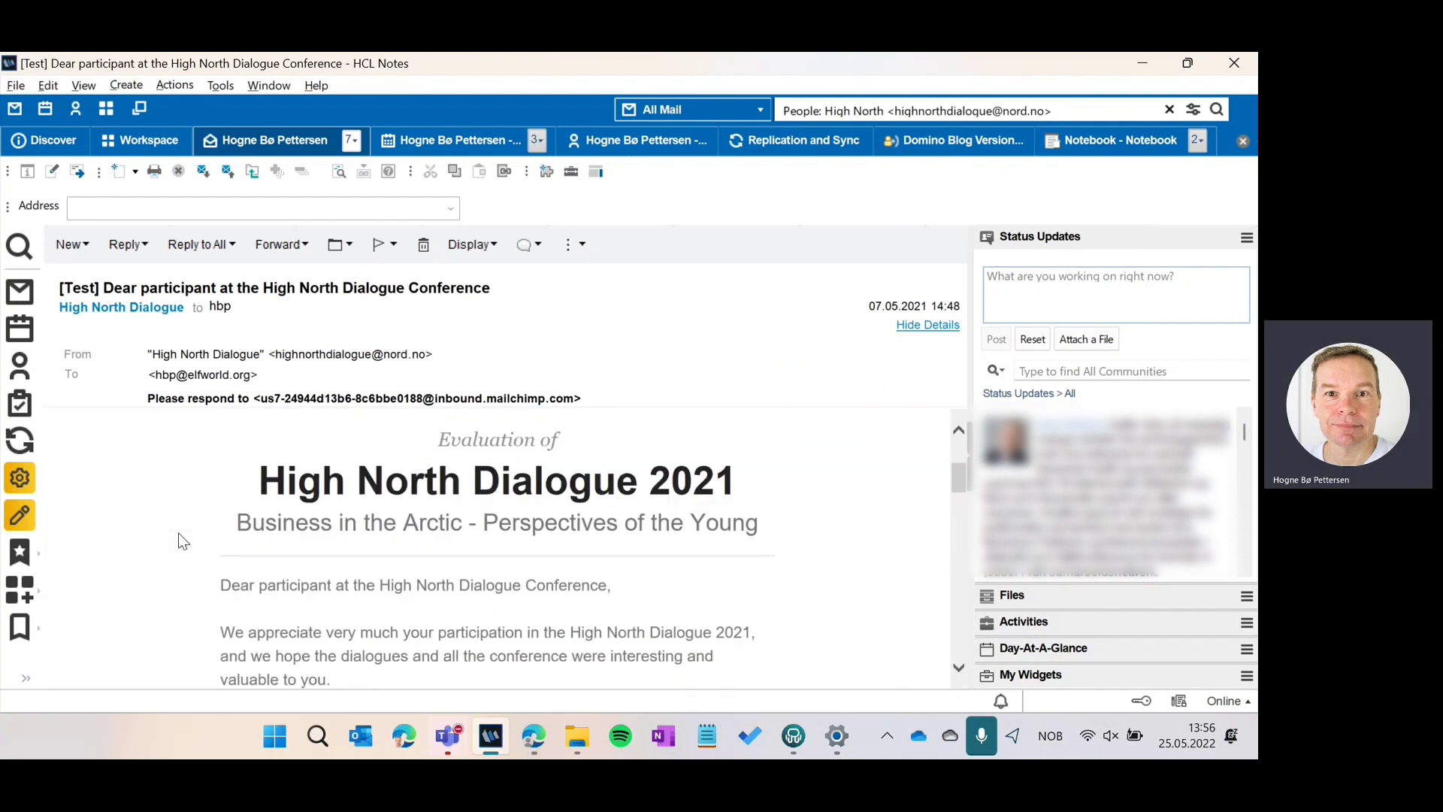
pyautogui.scroll(-10, 182, 541)
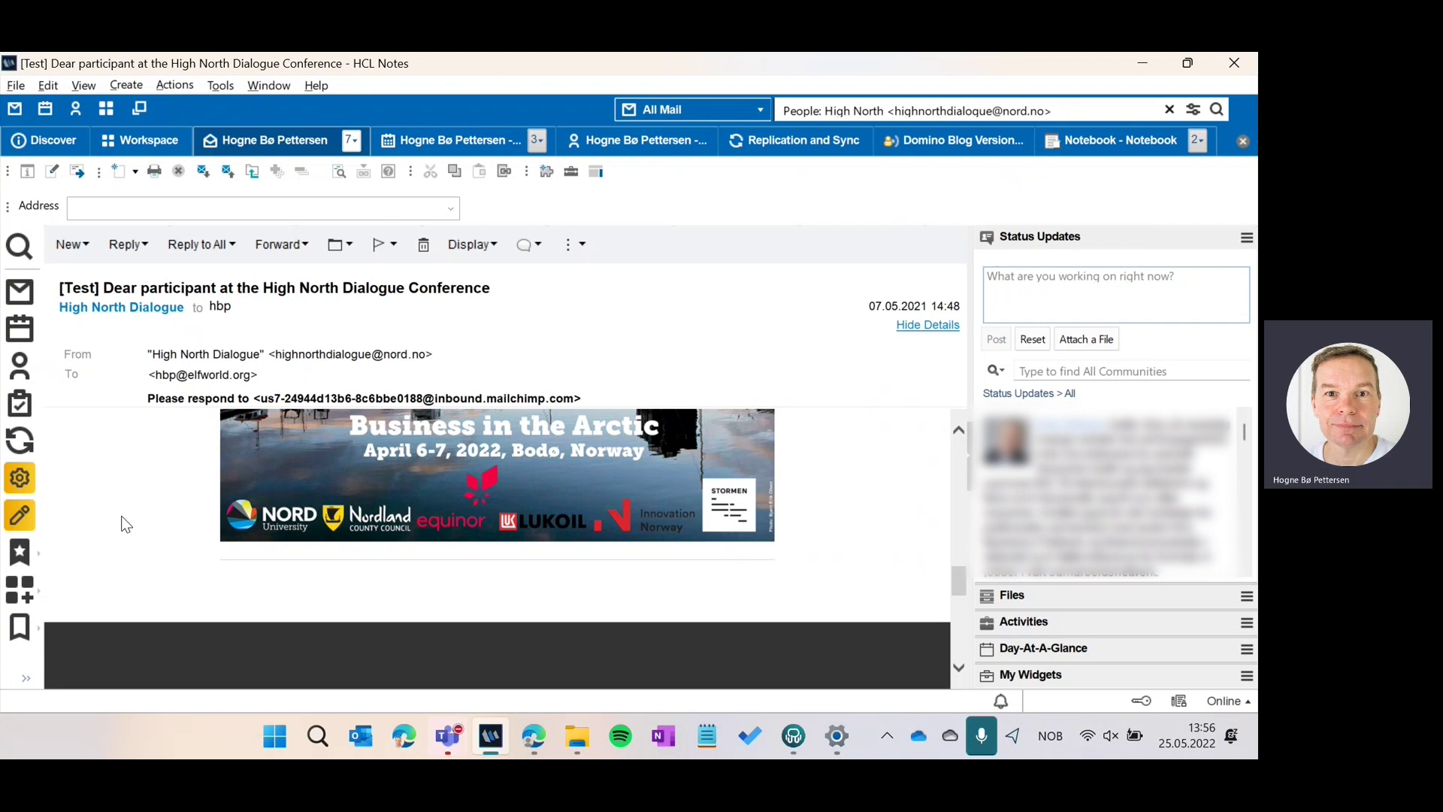
pyautogui.rightClick(338, 467)
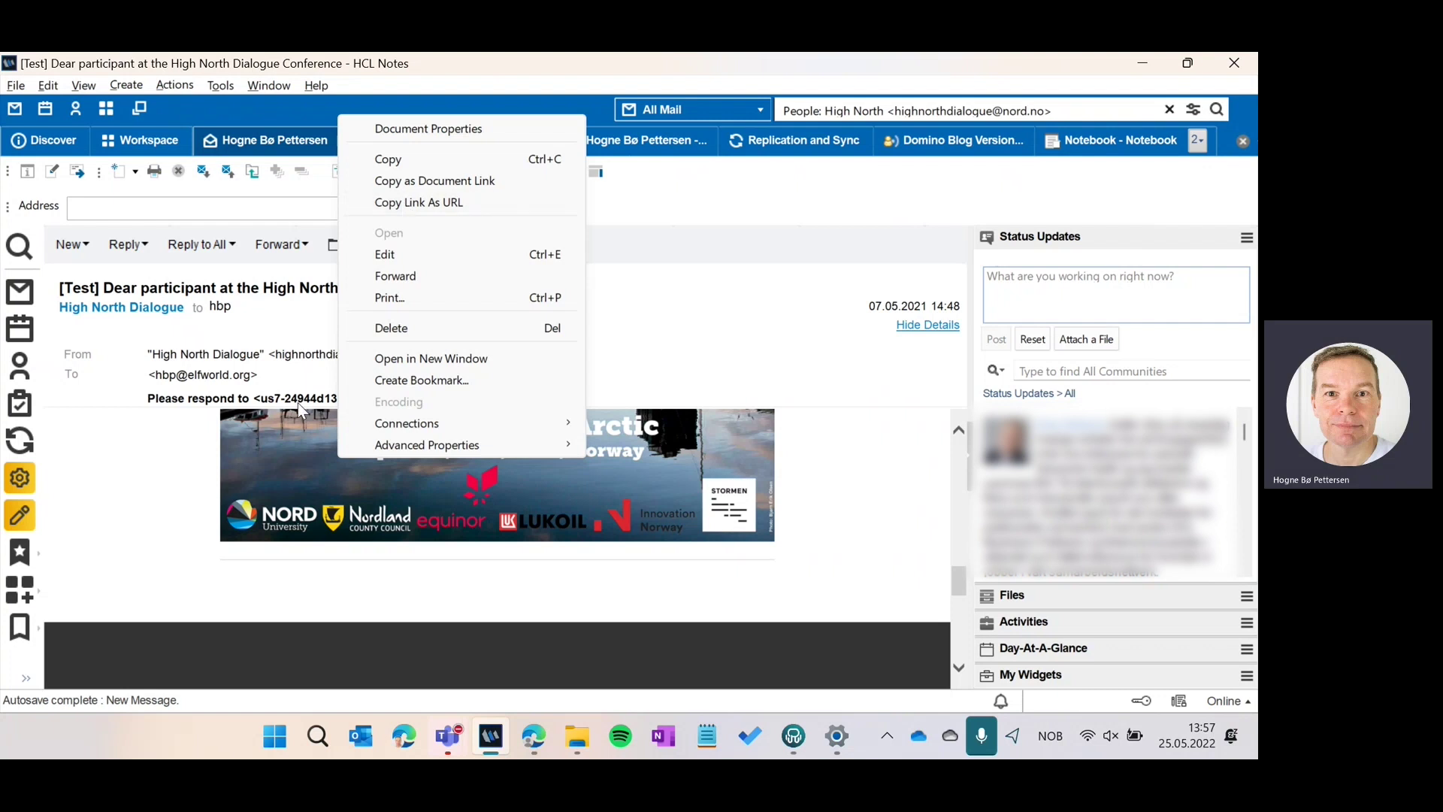
pyautogui.click(516, 65)
# In the draft containing sample text, copy the formatting of "Bli med fra datamaskin eller mobilapp" onto "Ja, dette er standardfonten."
pyautogui.click(358, 139)
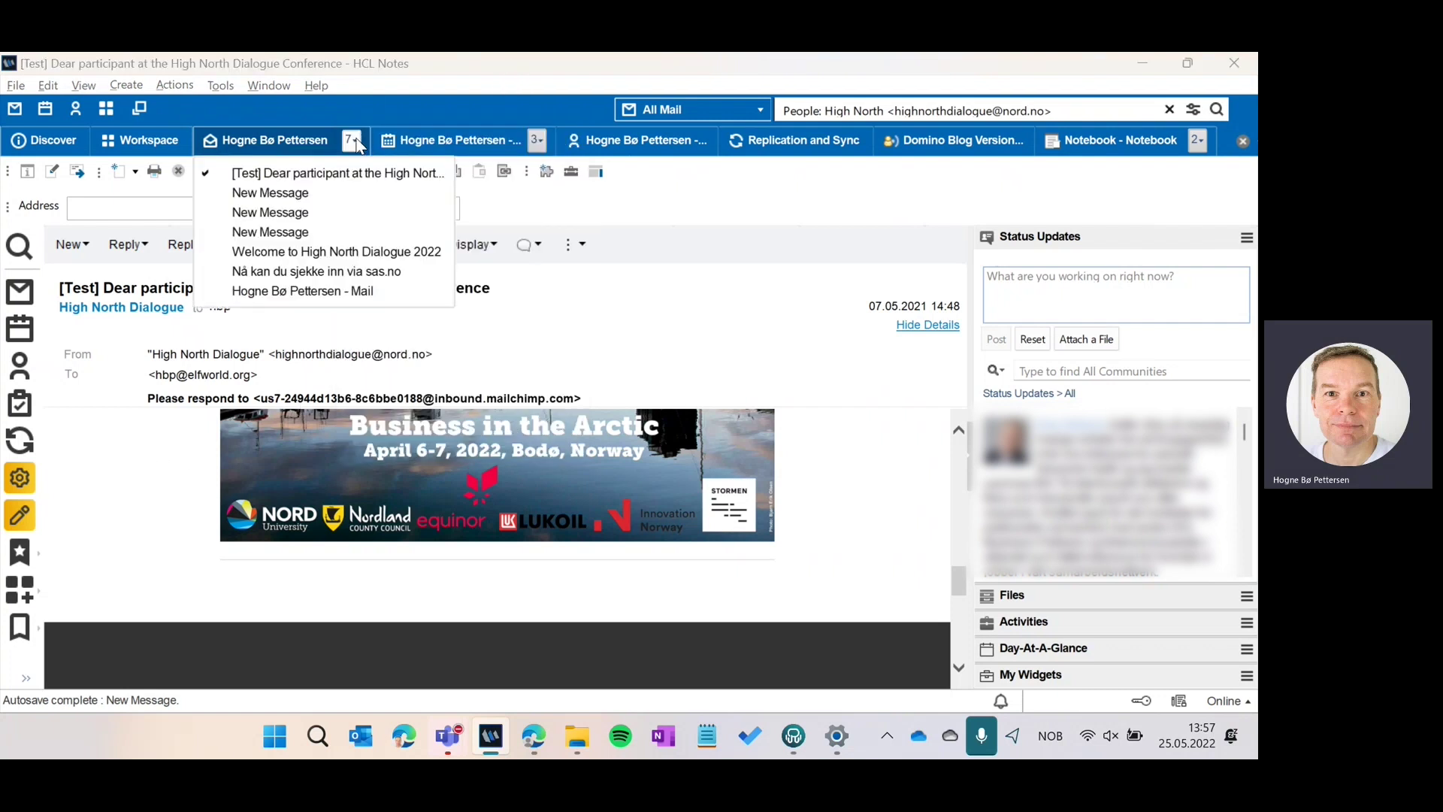
pyautogui.click(274, 232)
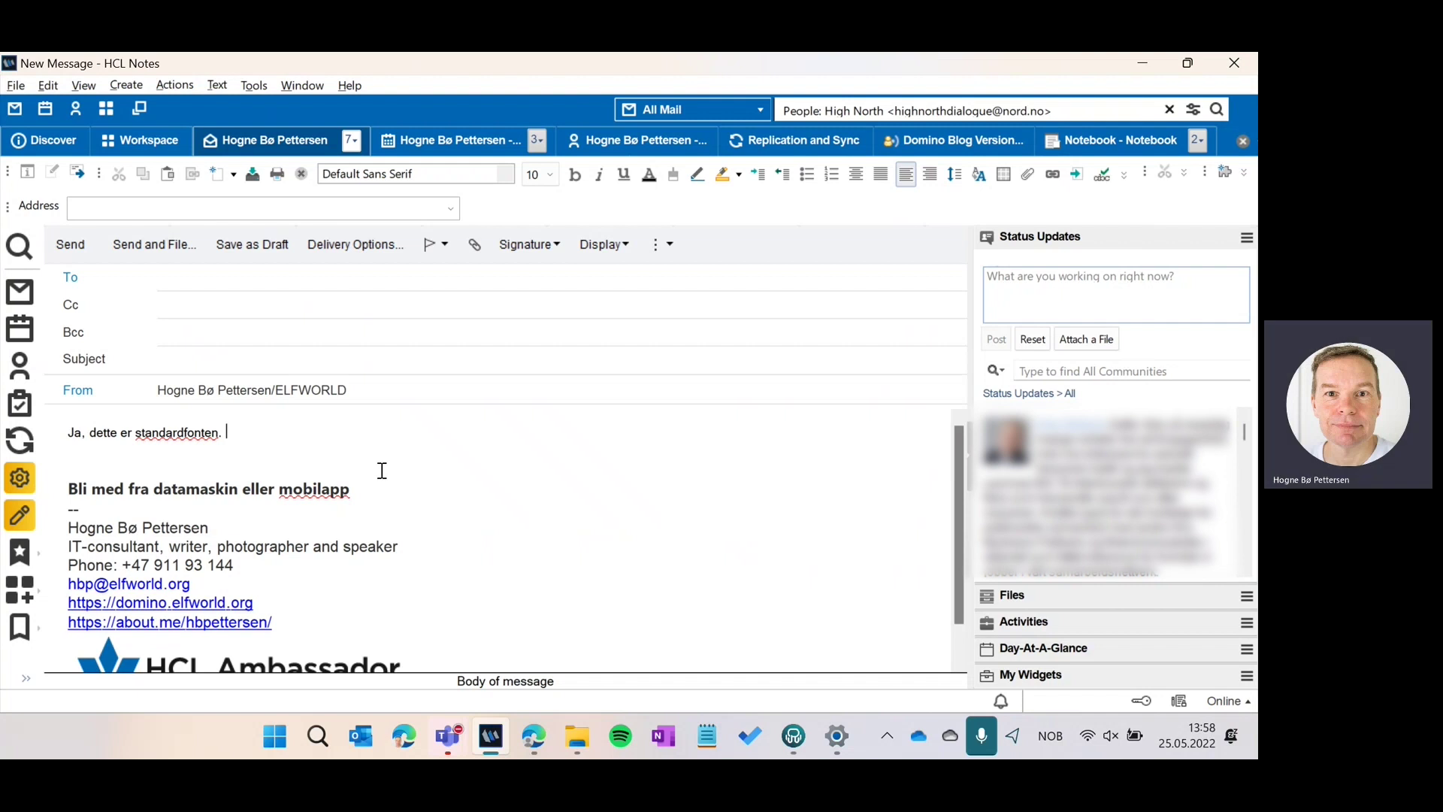
pyautogui.moveTo(344, 490); pyautogui.dragTo(66, 487)
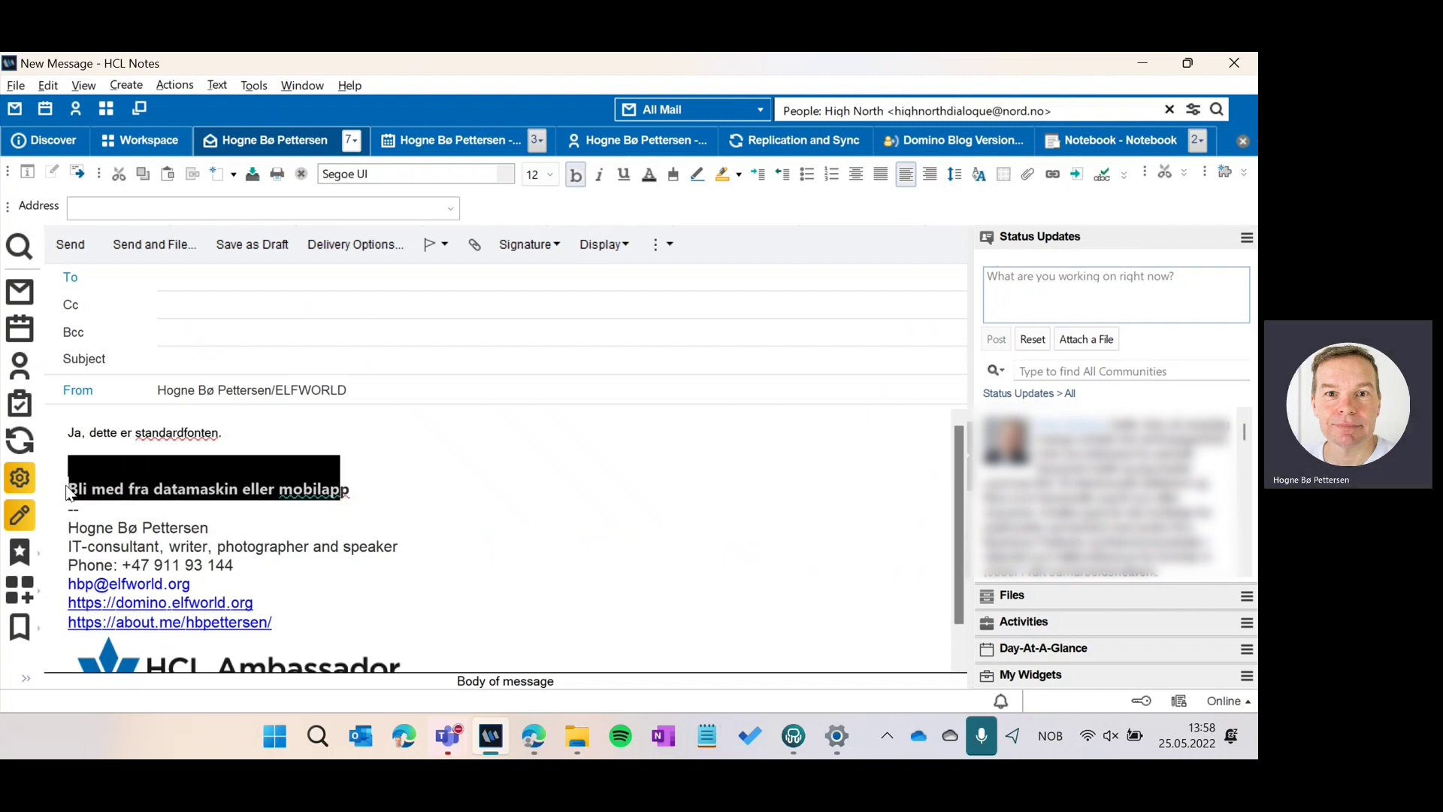
pyautogui.click(675, 182)
pyautogui.moveTo(225, 432); pyautogui.dragTo(71, 433)
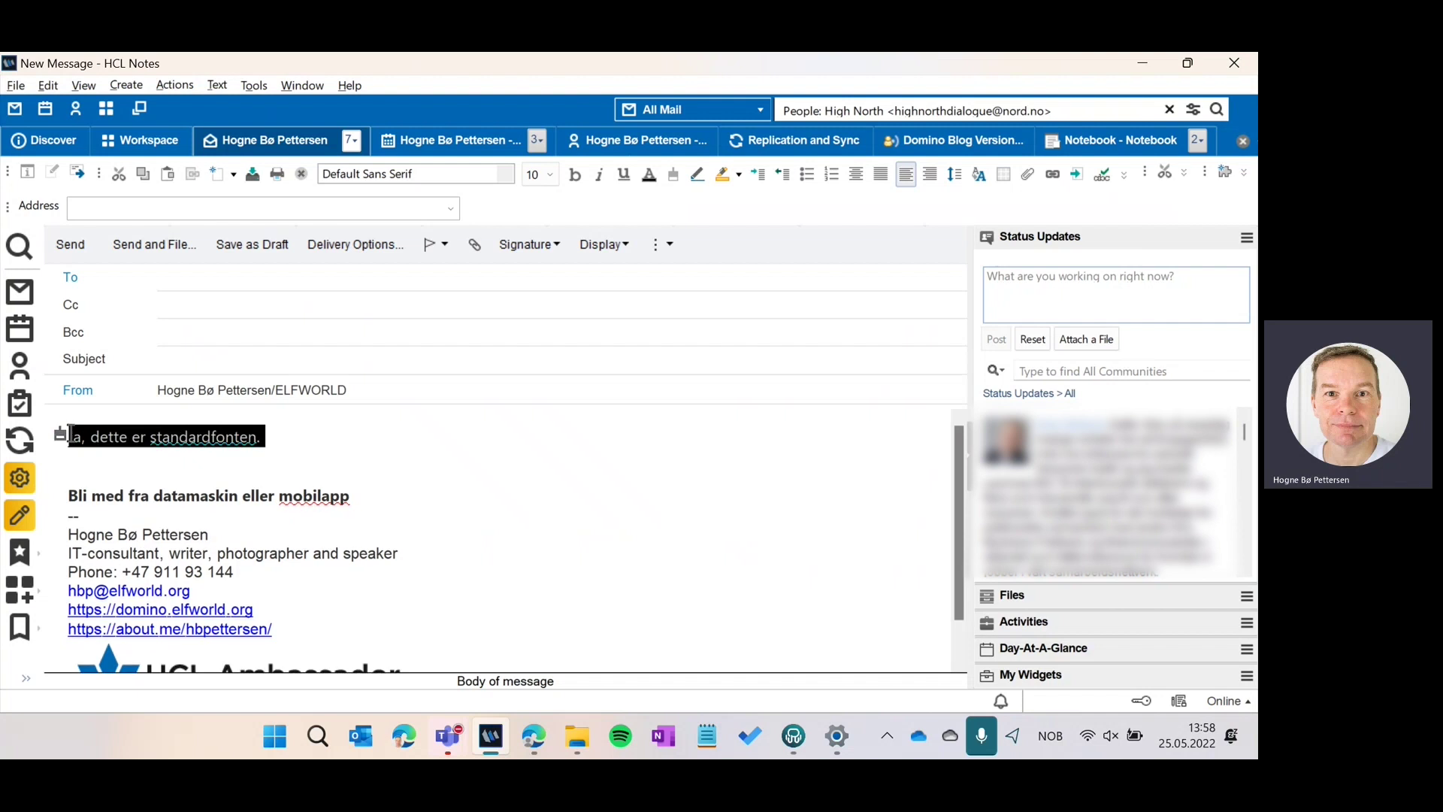
pyautogui.click(125, 490)
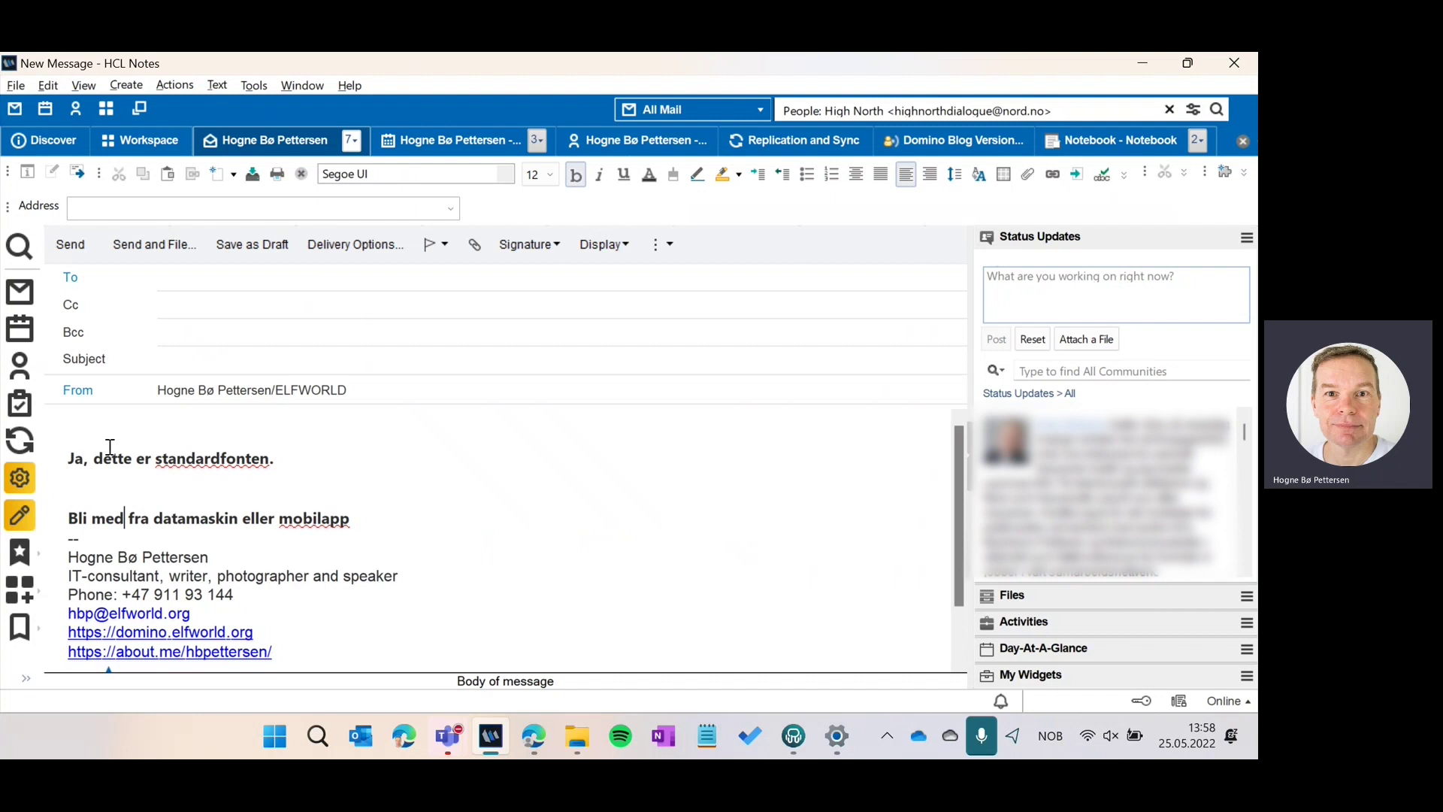
# Switch to the Edge browser and copy the introduction paragraph from the open about.me profile page
pyautogui.click(534, 737)
pyautogui.hotkey('ctrl', 'l')
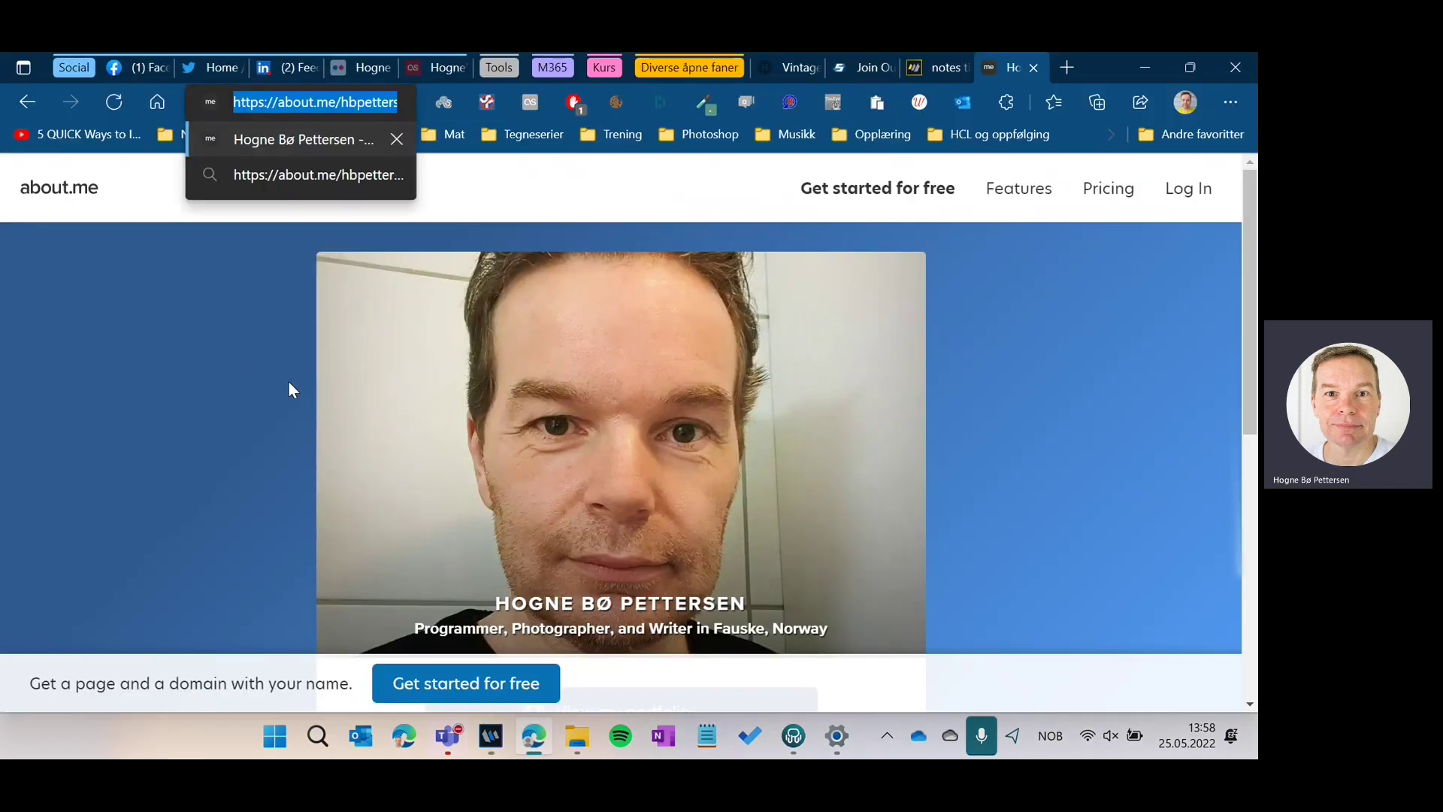
pyautogui.click(289, 382)
pyautogui.scroll(-5, 289, 382)
pyautogui.moveTo(419, 288); pyautogui.dragTo(716, 414)
pyautogui.hotkey('ctrl', 'c')
# Back in the HCL Notes draft, paste the introduction above "Ja, dette er standardfonten.", then undo it and paste it again in Default Serif
pyautogui.hotkey('alt', 'Tab')
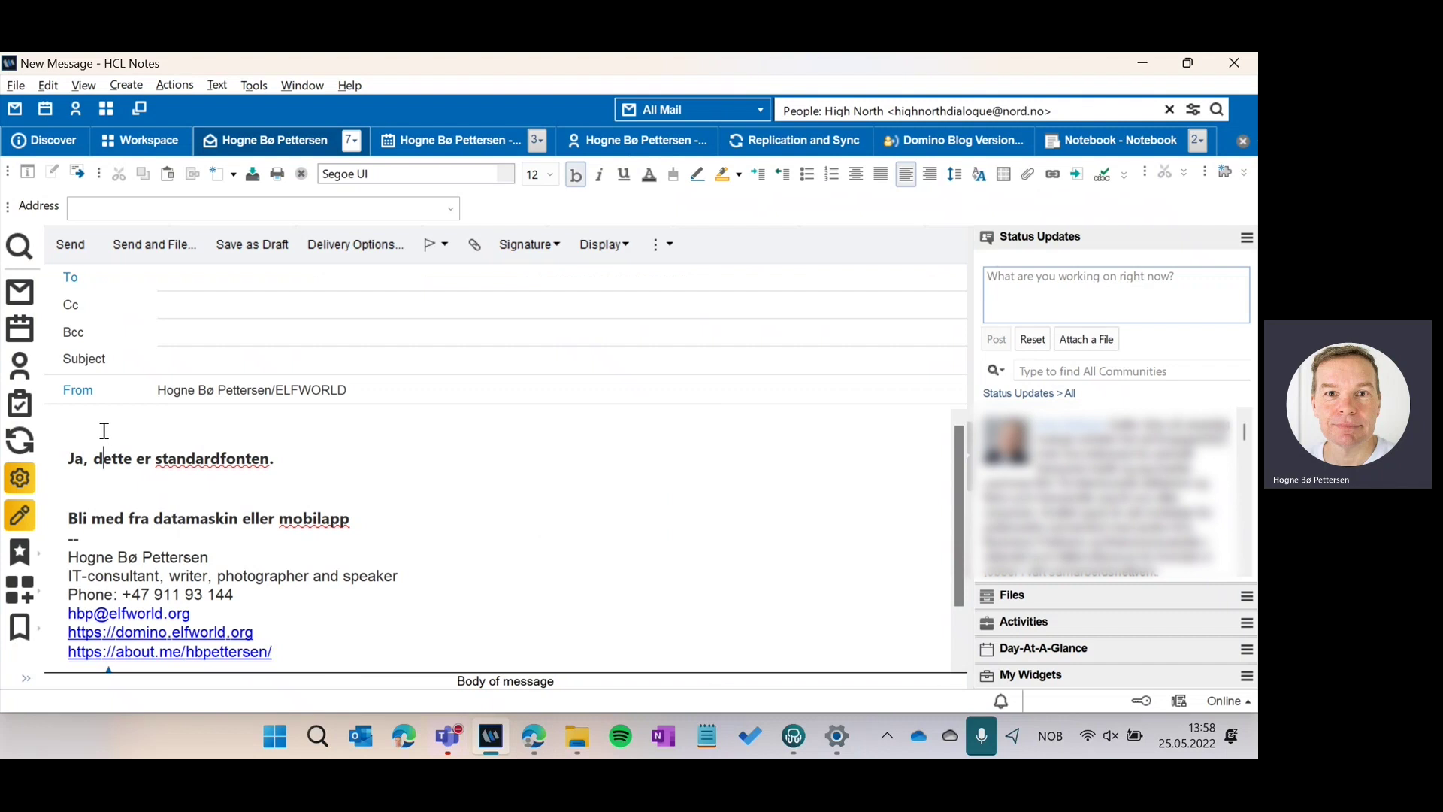
pyautogui.press('Return')
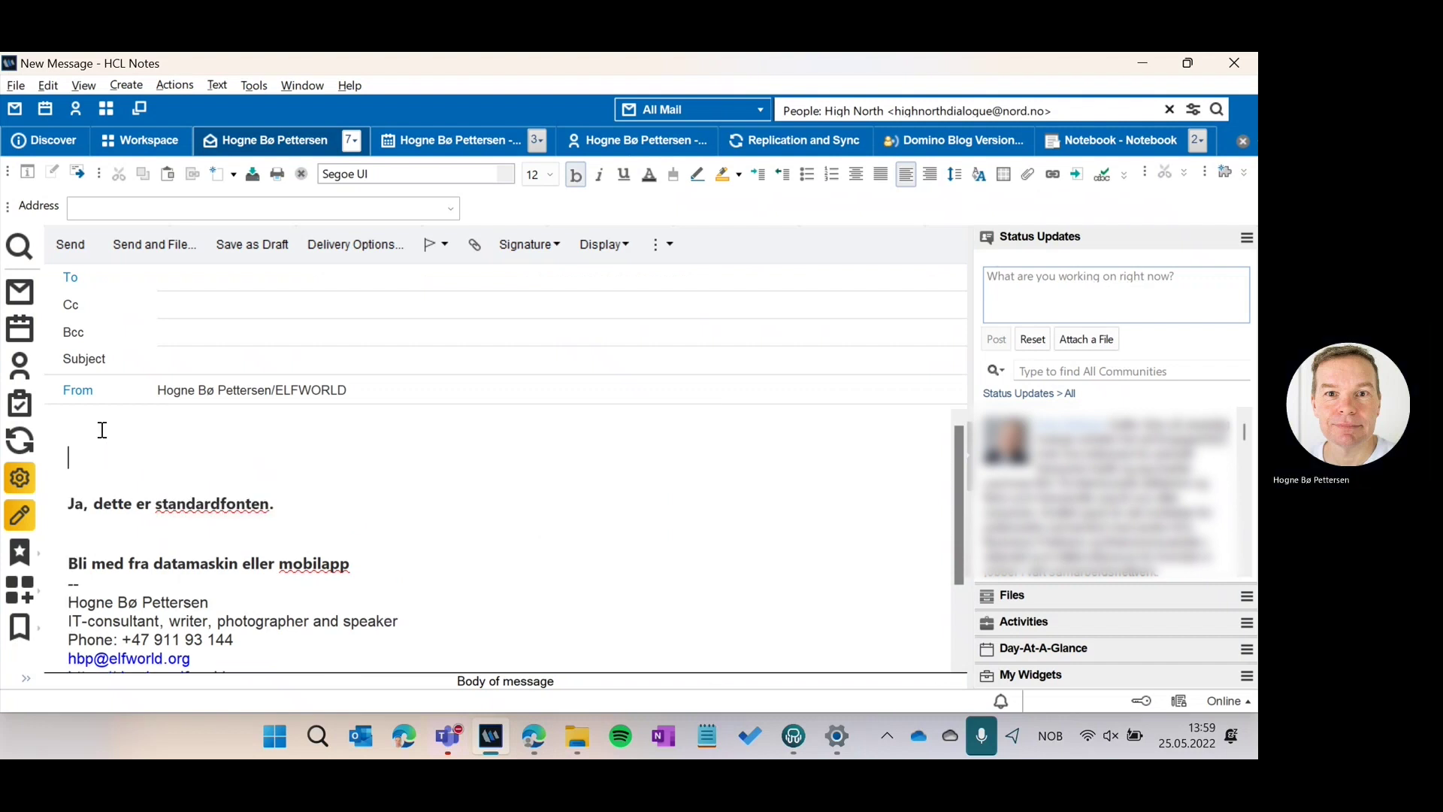
pyautogui.hotkey('ctrl', 'v')
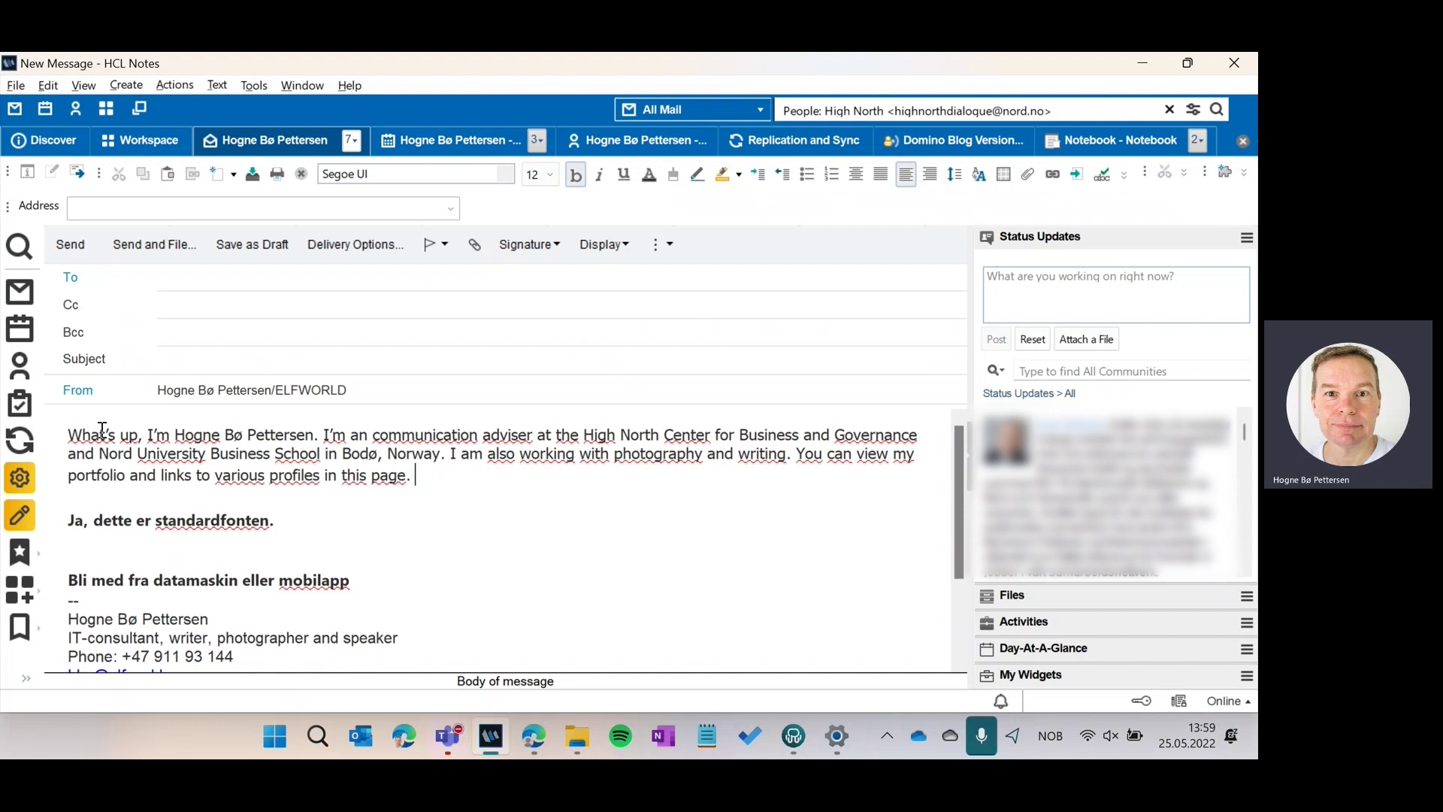
pyautogui.hotkey('ctrl', 'z')
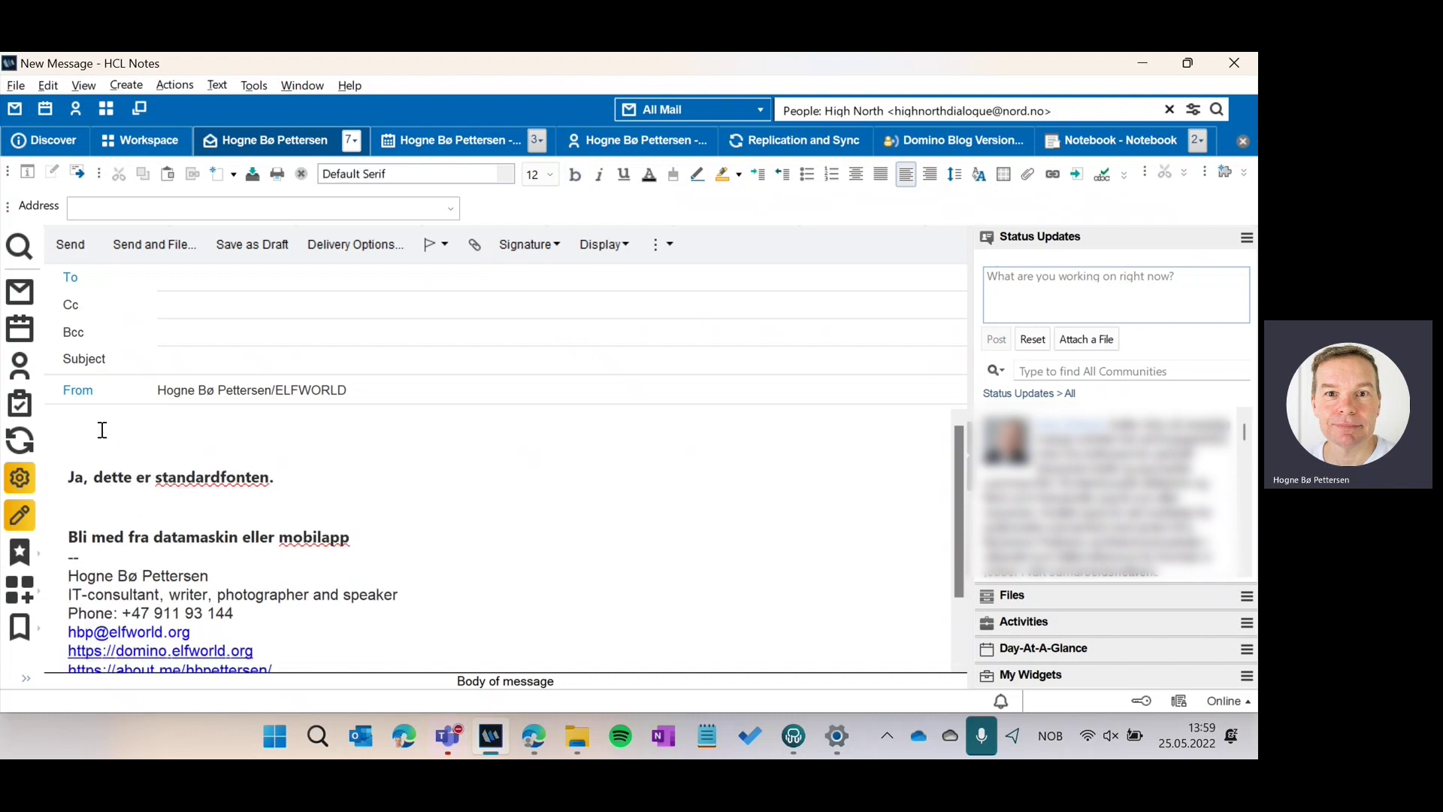
pyautogui.hotkey('ctrl', 'v')
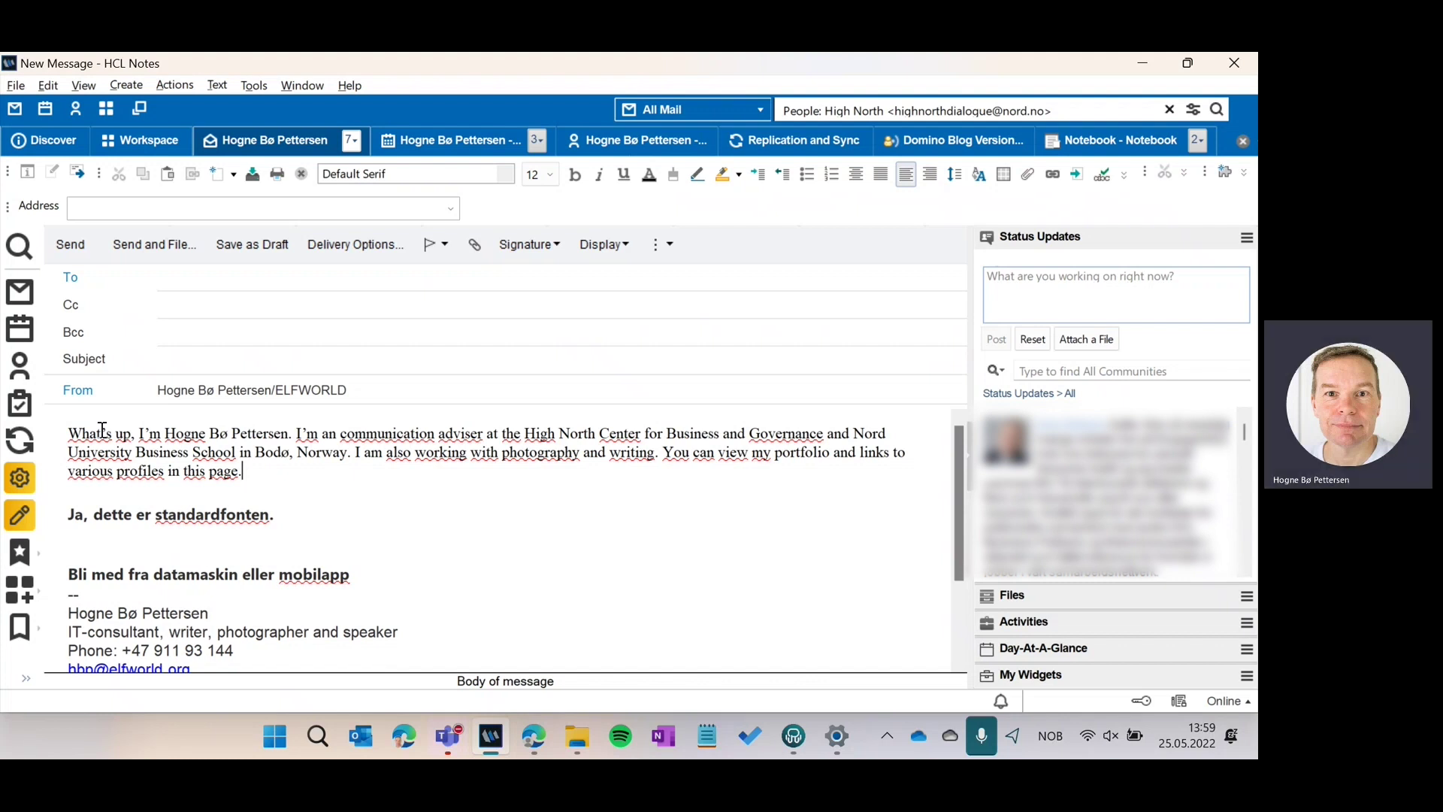
# Open the Workspace, collapse its list of workspace pages to colour markers and expand it again
pyautogui.click(130, 147)
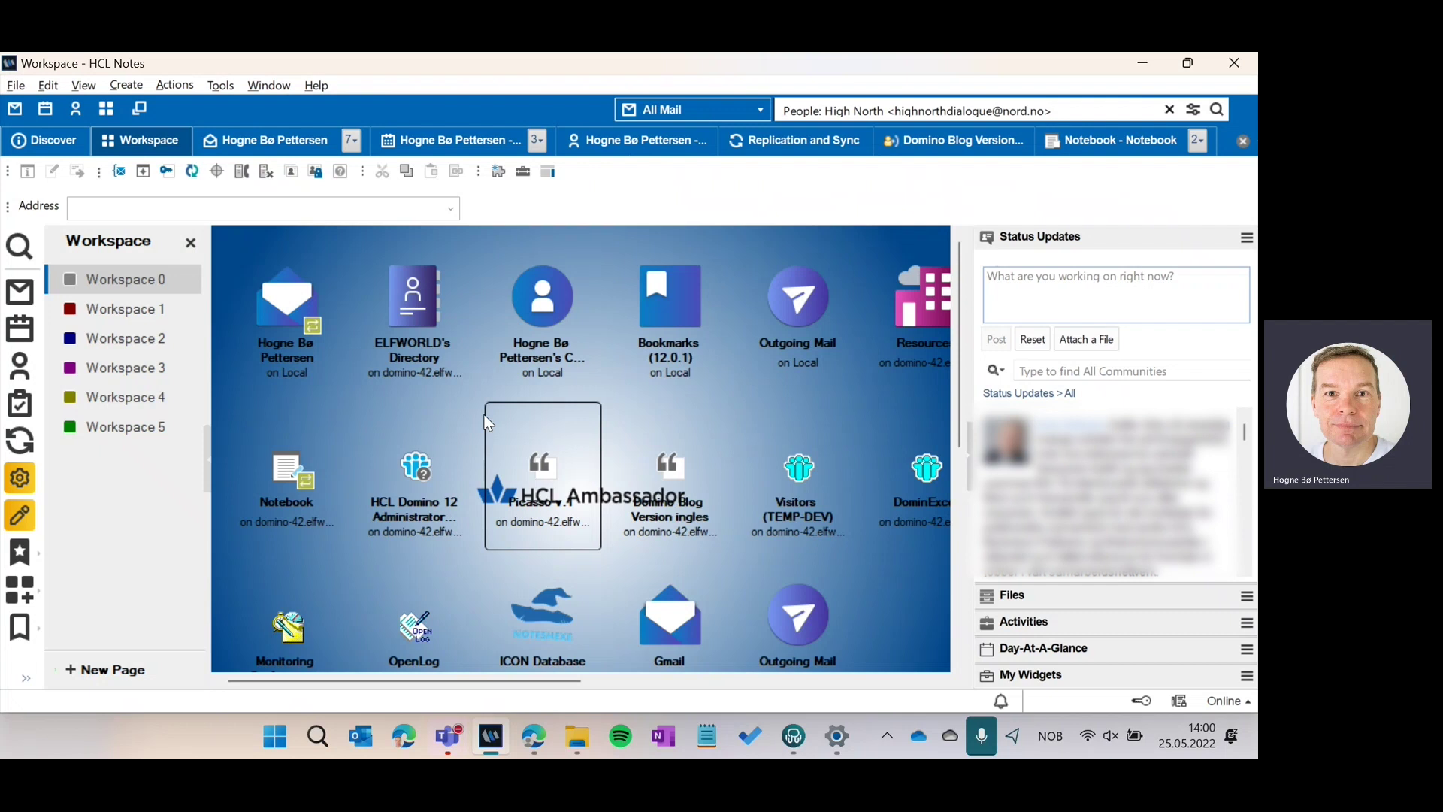
pyautogui.click(191, 243)
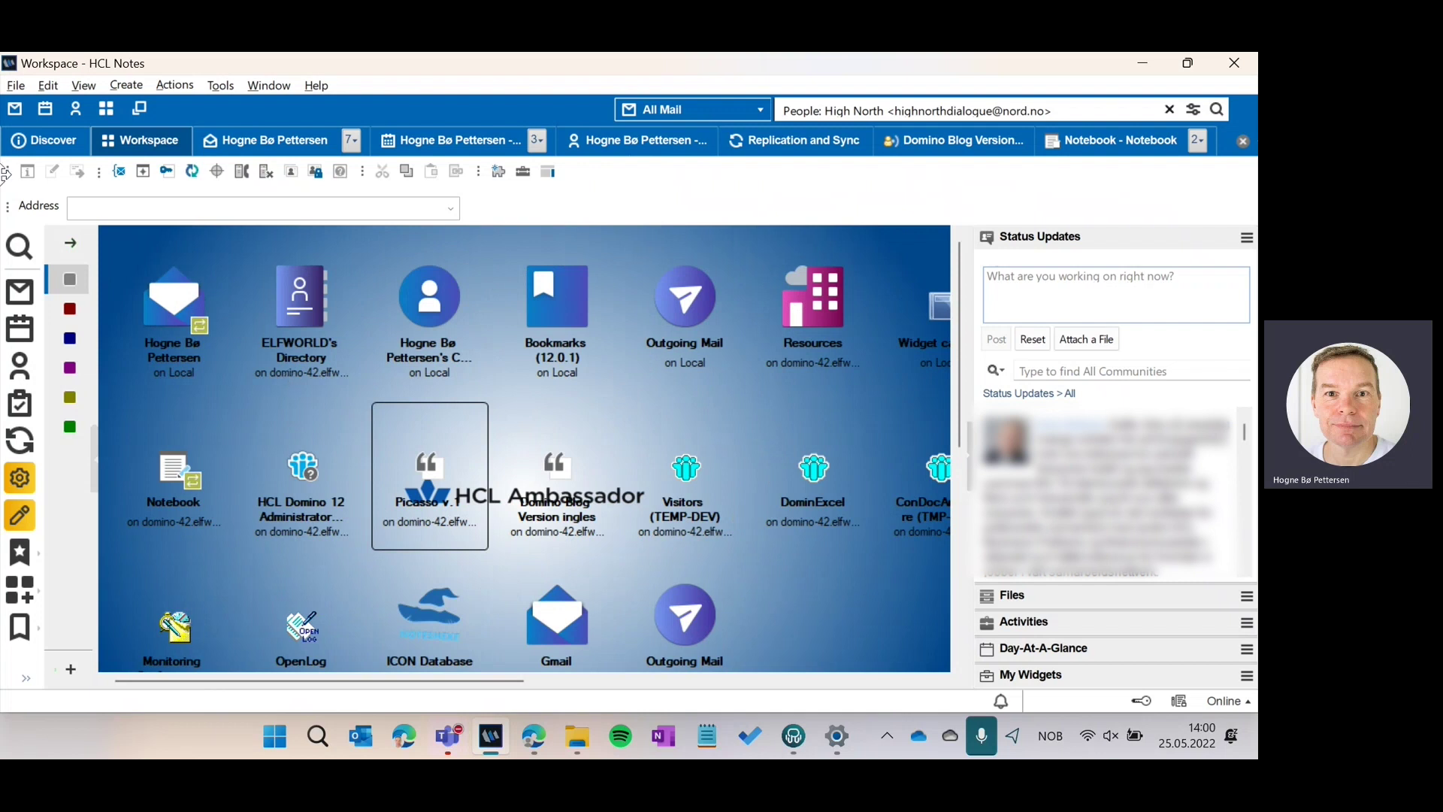
pyautogui.click(70, 242)
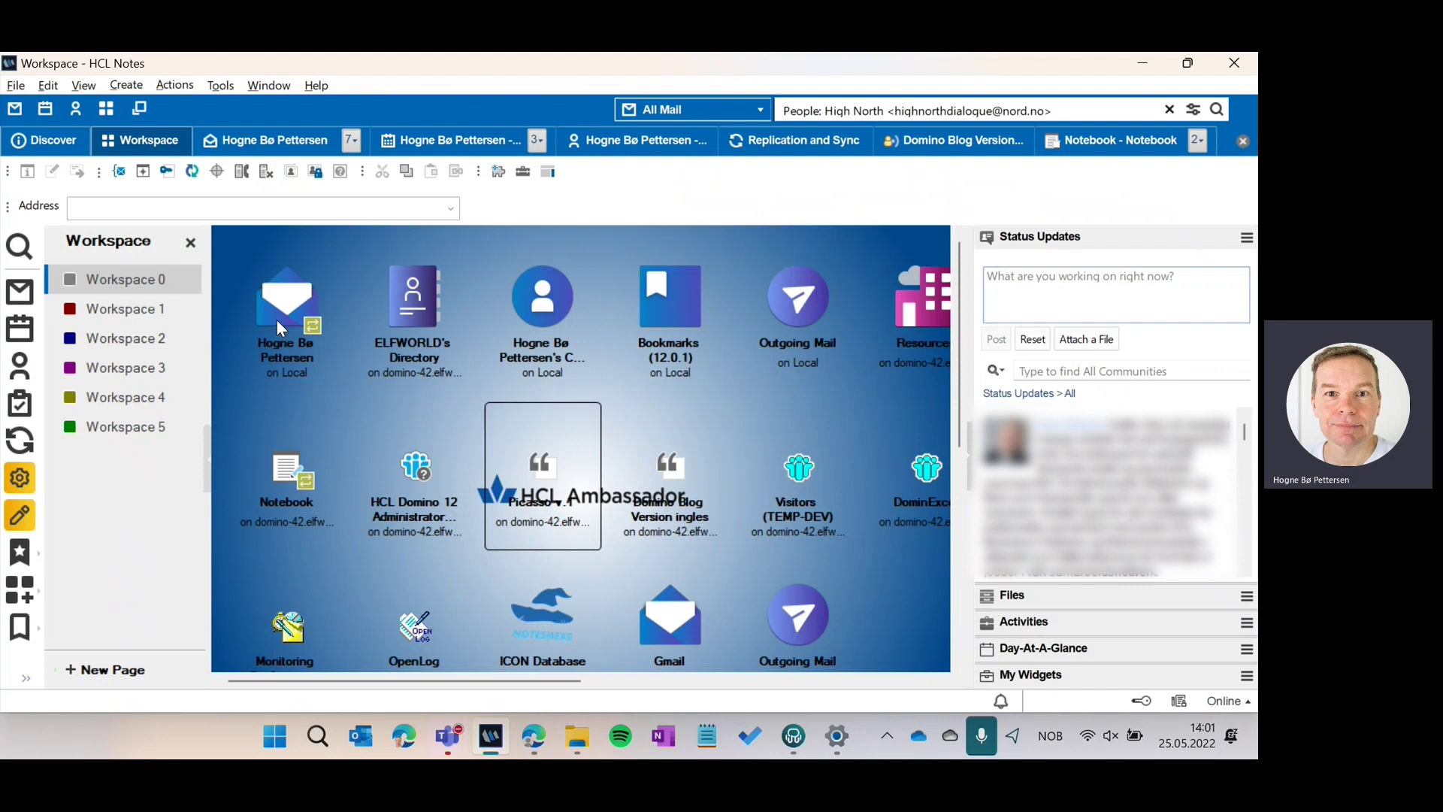
# Hide server names and show unread counts on the Workspace 0 icons, then view Workspace 1 and return to Workspace 0
pyautogui.rightClick(155, 471)
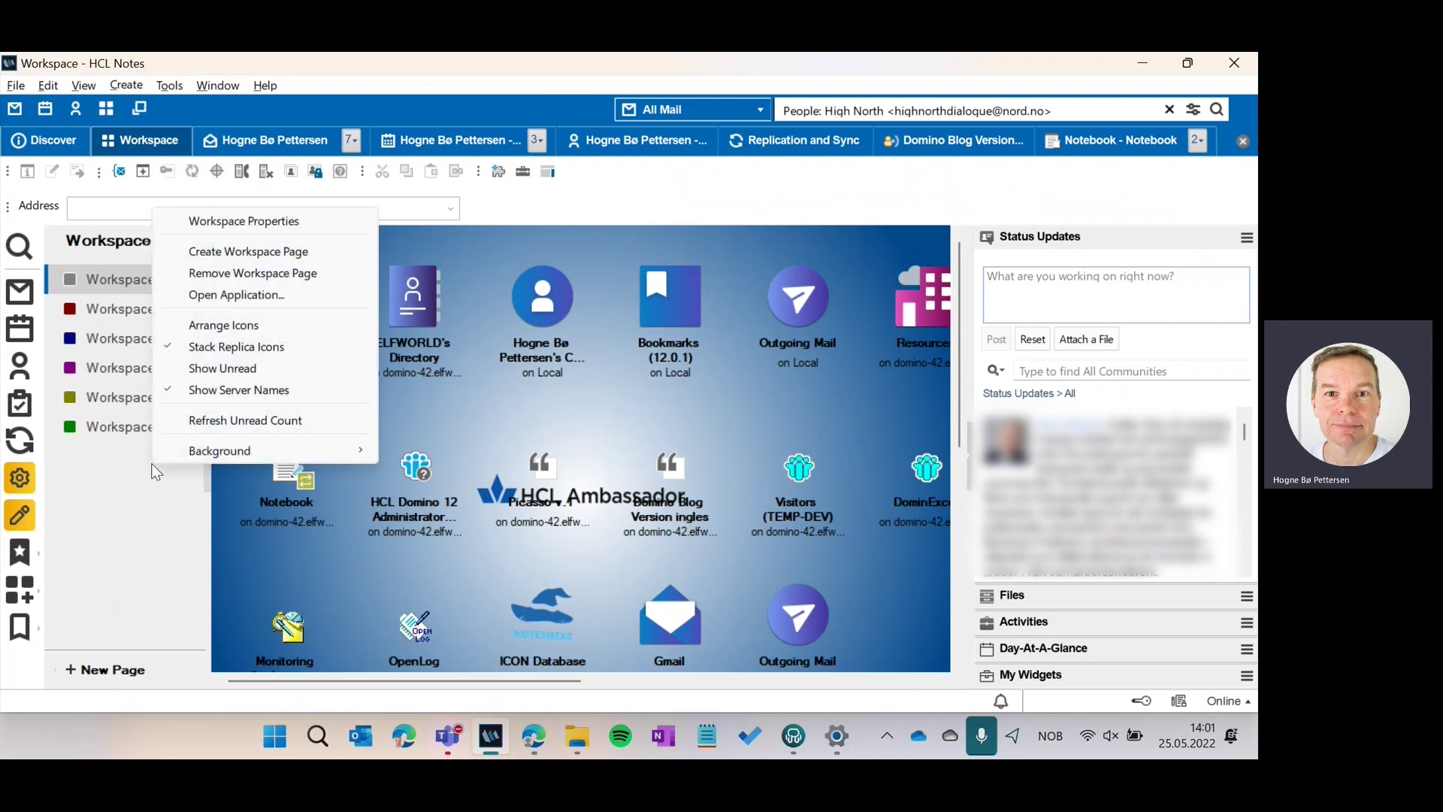
pyautogui.click(222, 389)
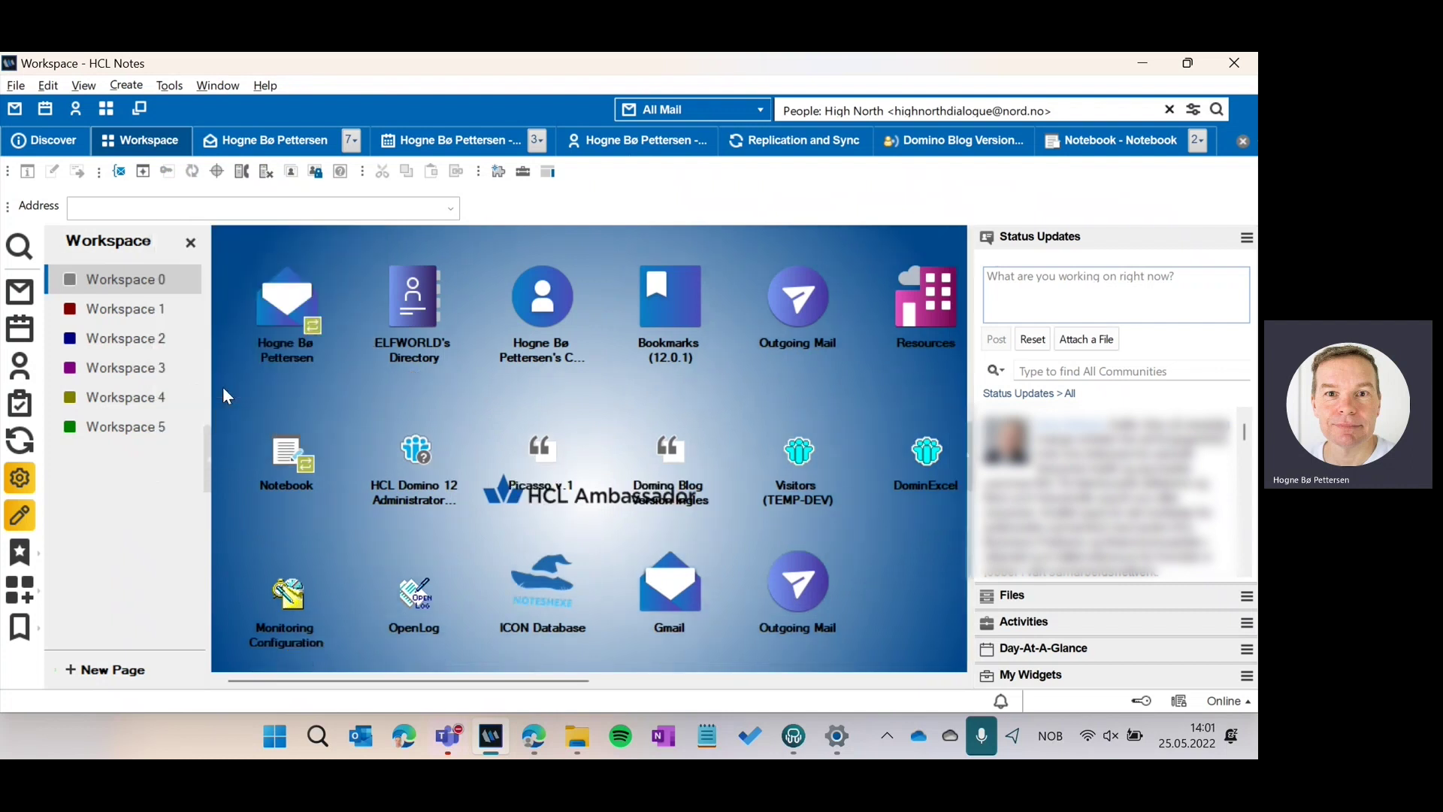
pyautogui.rightClick(137, 503)
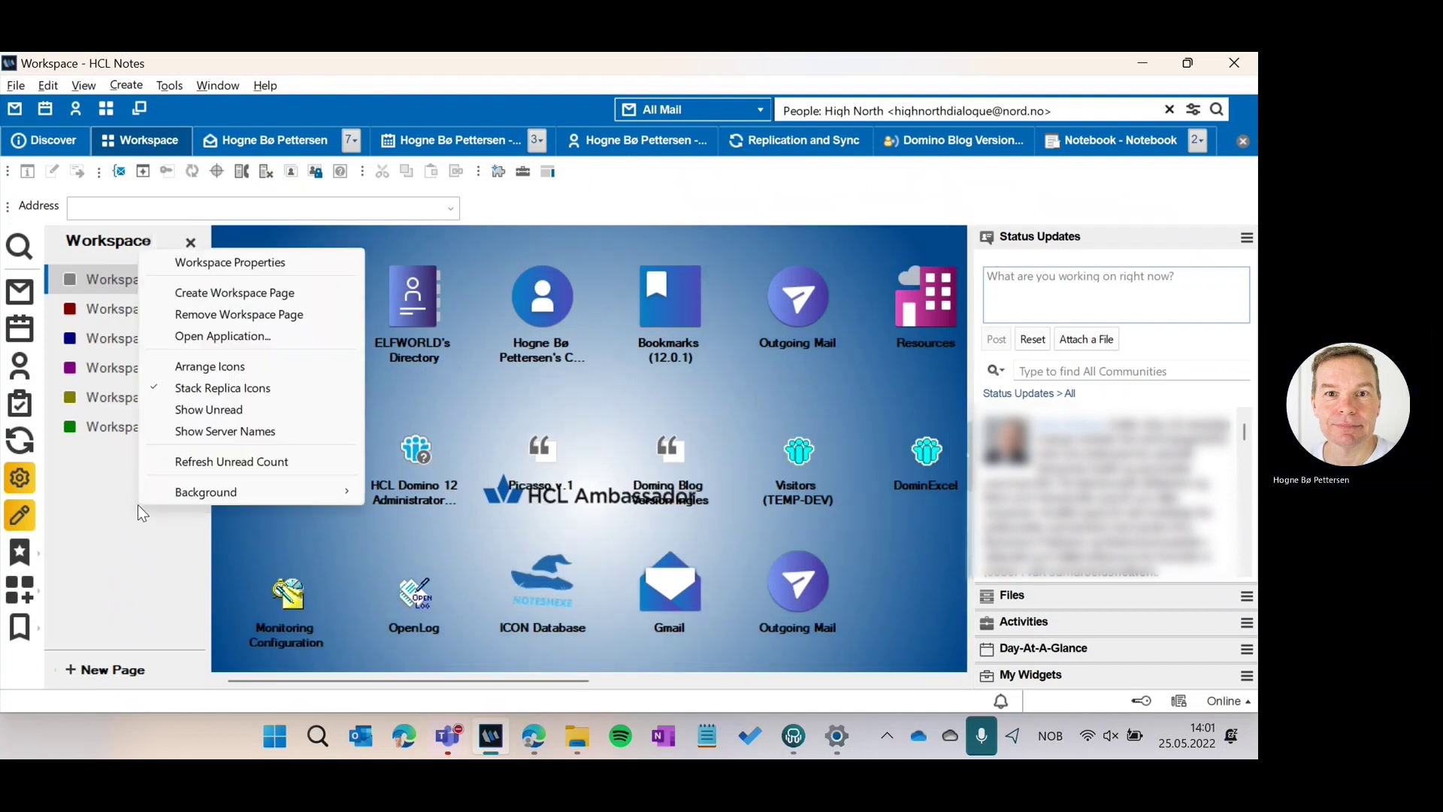
pyautogui.click(210, 412)
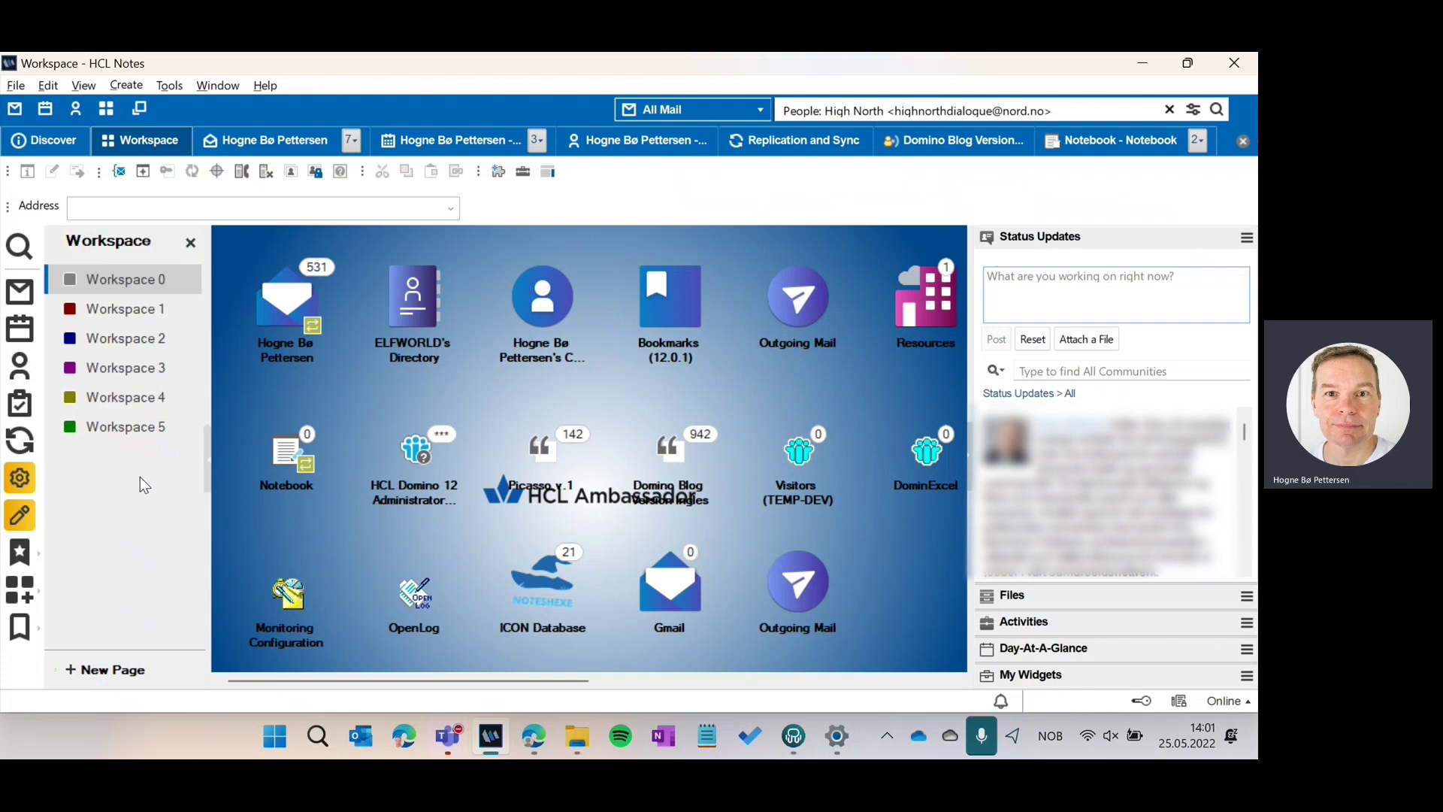
pyautogui.click(117, 309)
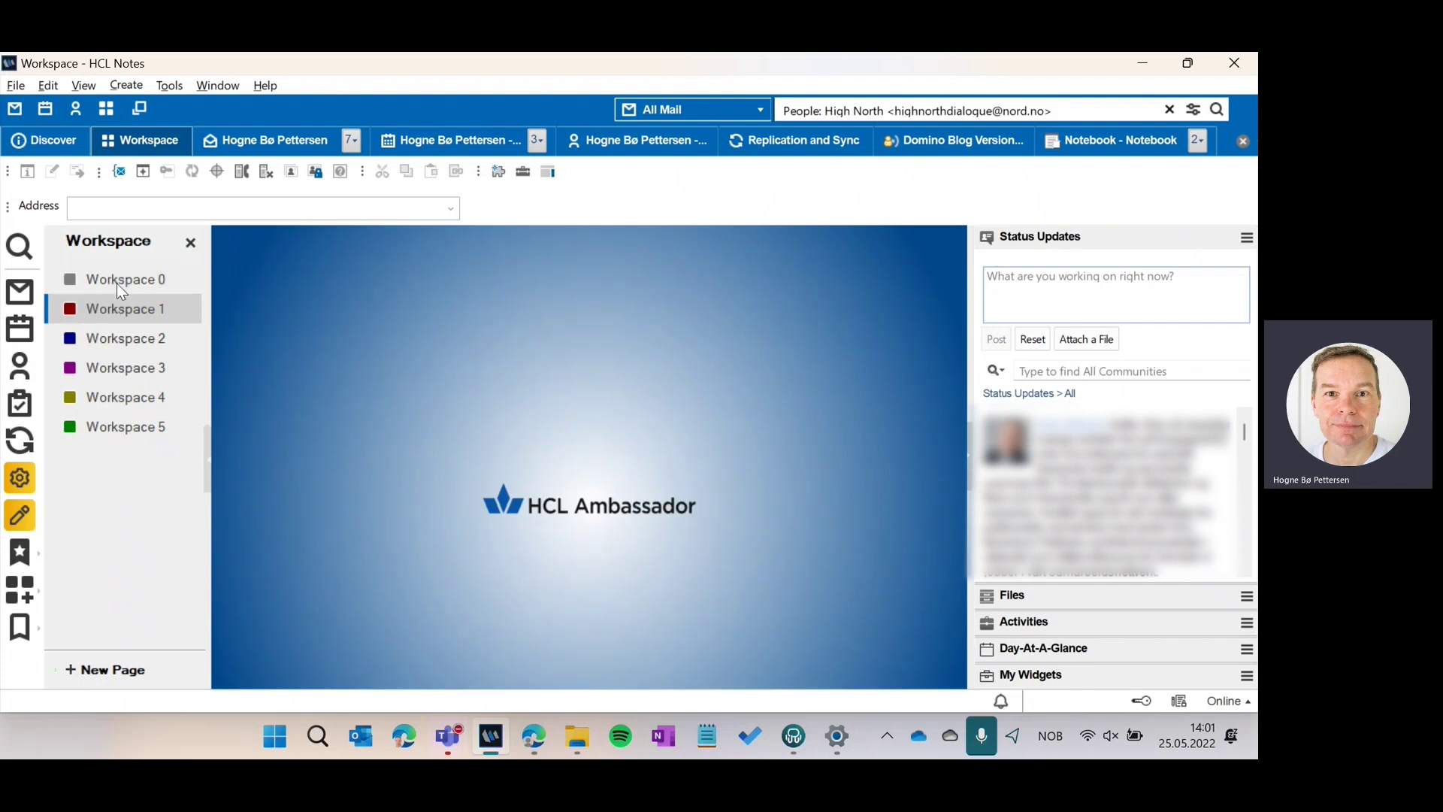
pyautogui.click(115, 281)
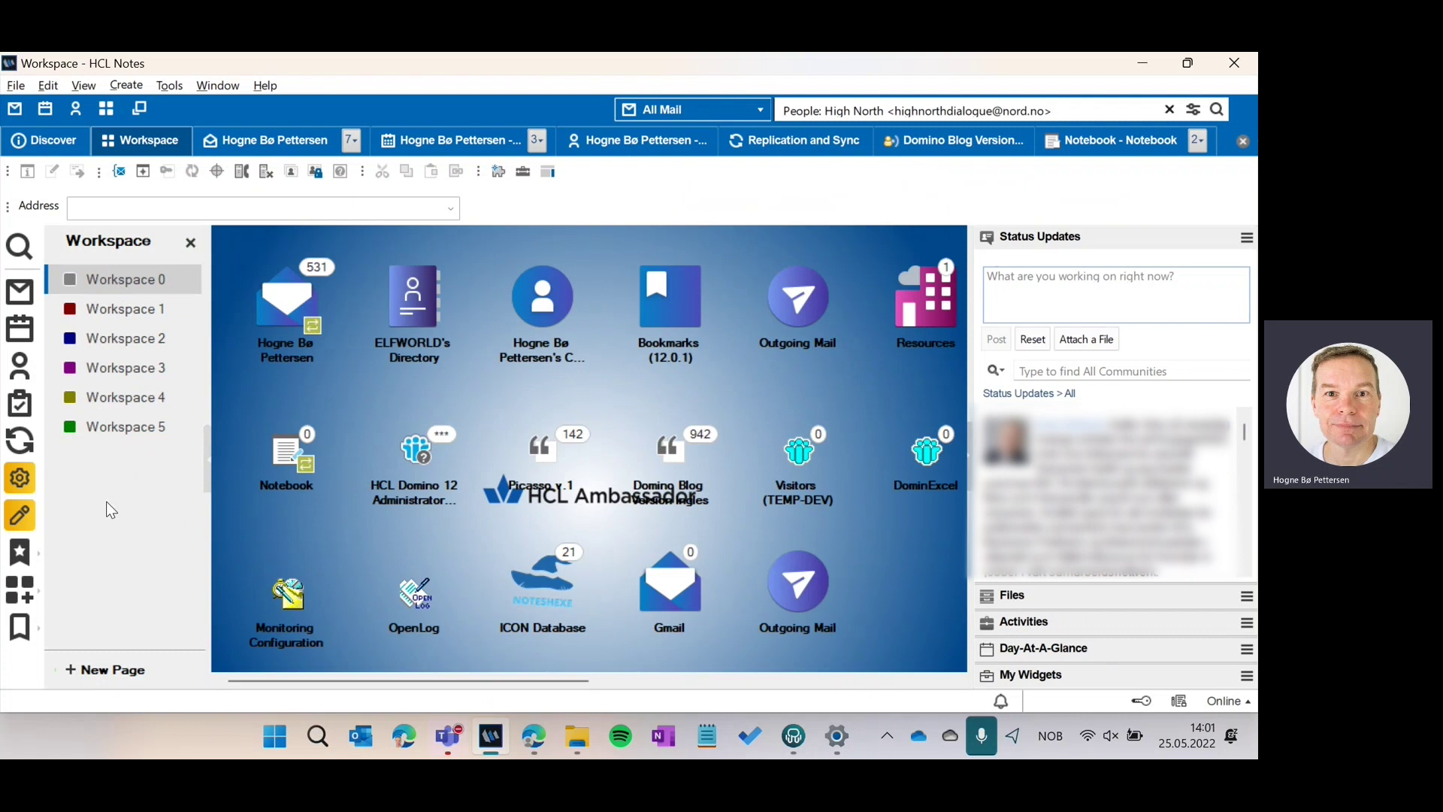
# Turn off stacking of replica icons and arrange the icons on Workspace 0
pyautogui.rightClick(109, 510)
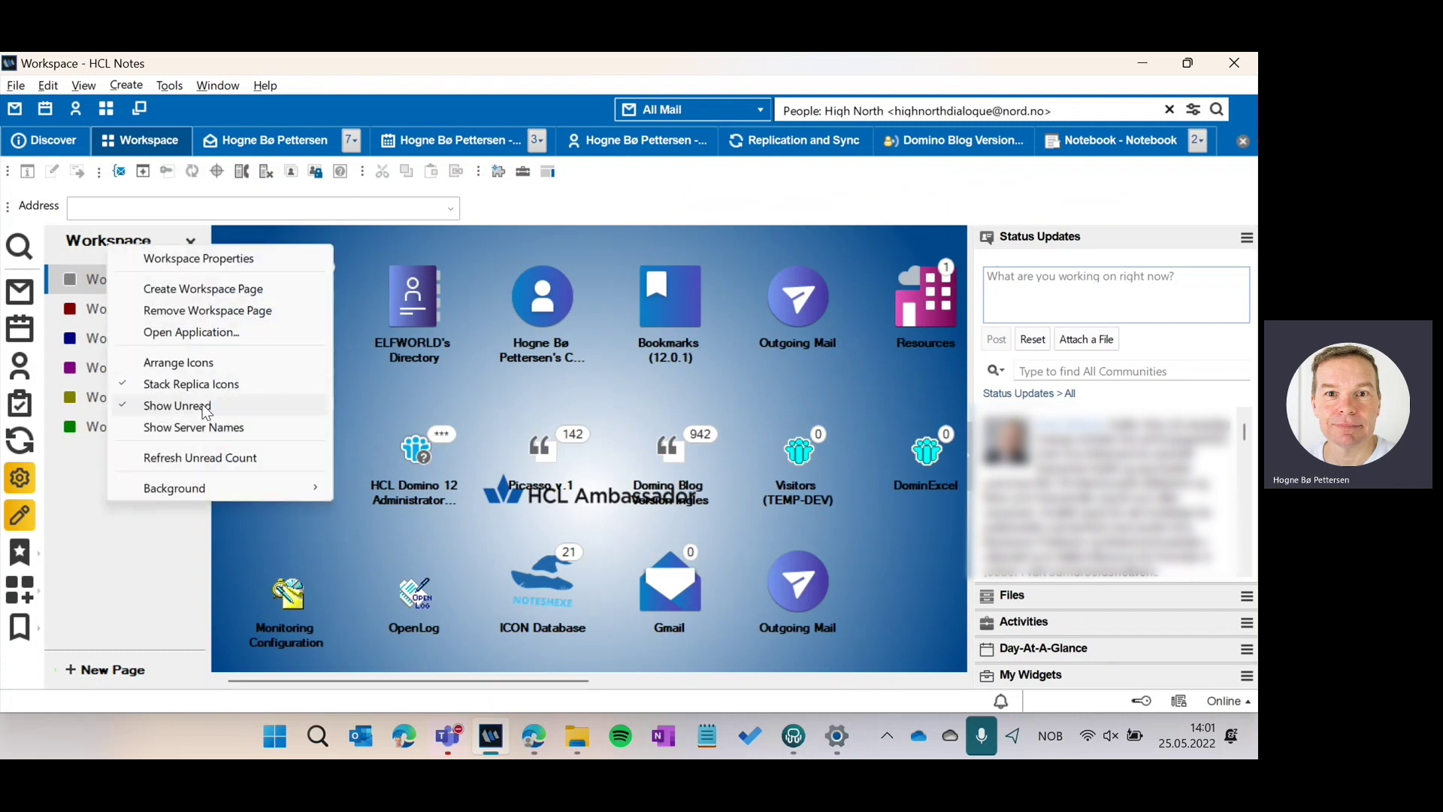
pyautogui.click(156, 387)
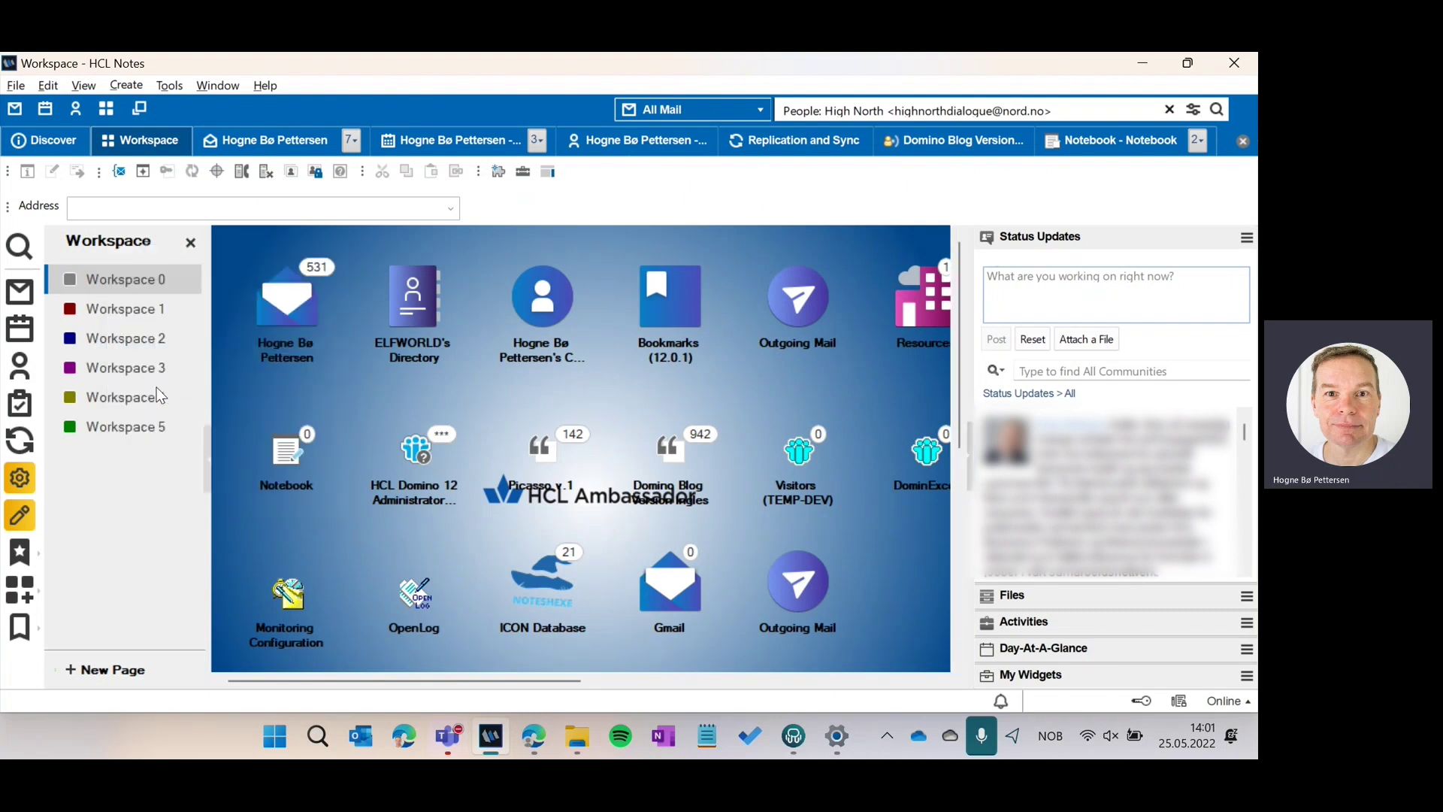
pyautogui.rightClick(136, 526)
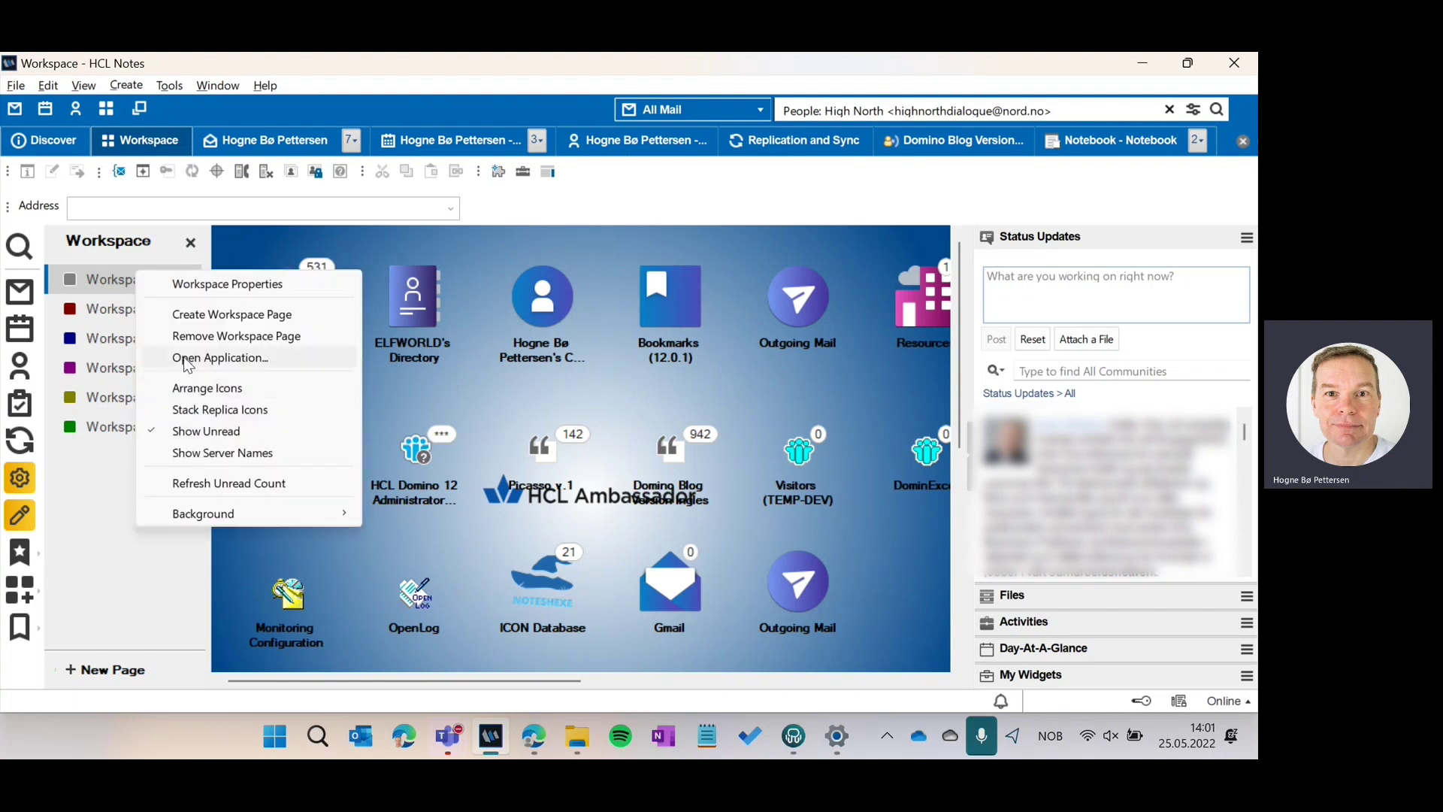
pyautogui.click(211, 387)
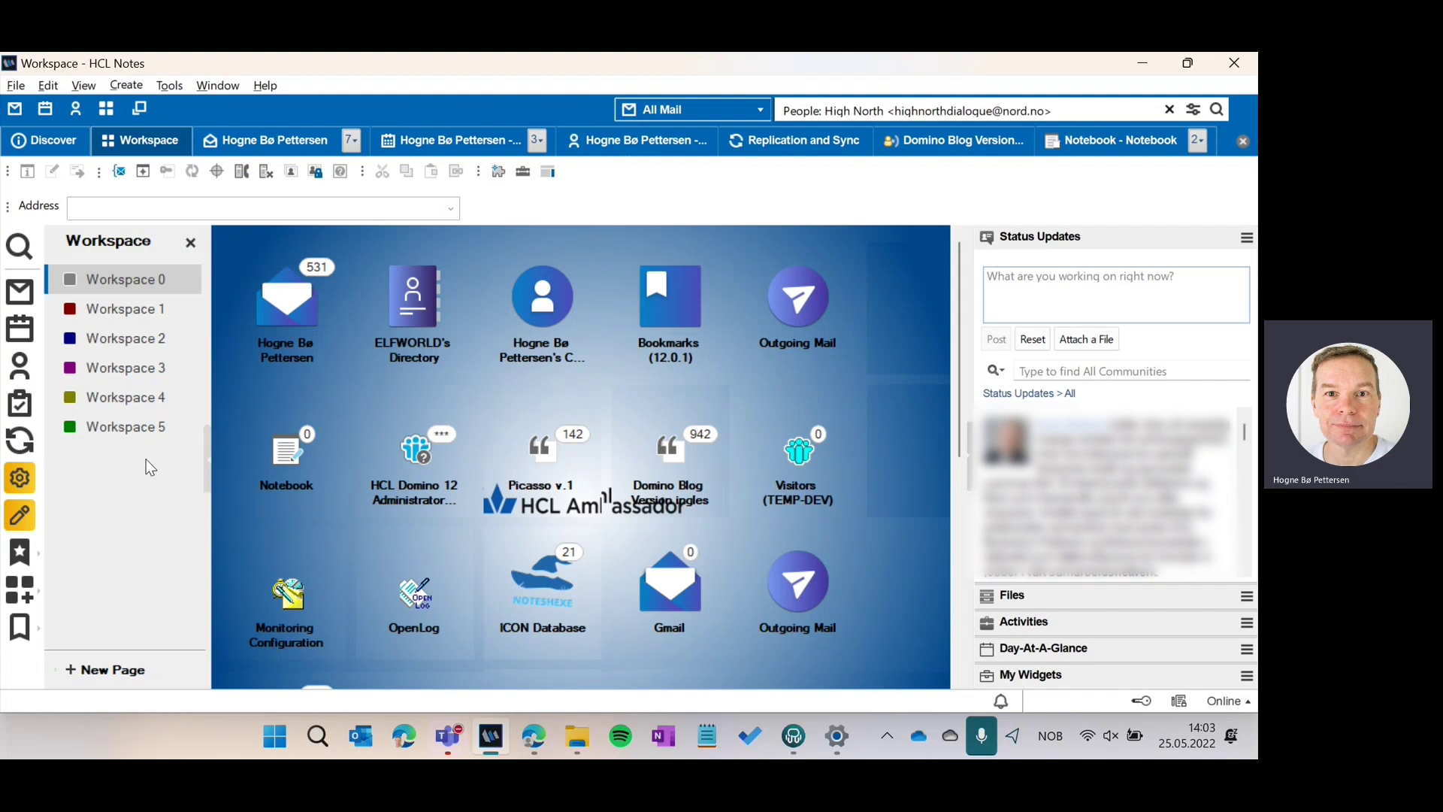
# View the page name and tab colour options in the properties of Workspace 0, then close them
pyautogui.rightClick(111, 283)
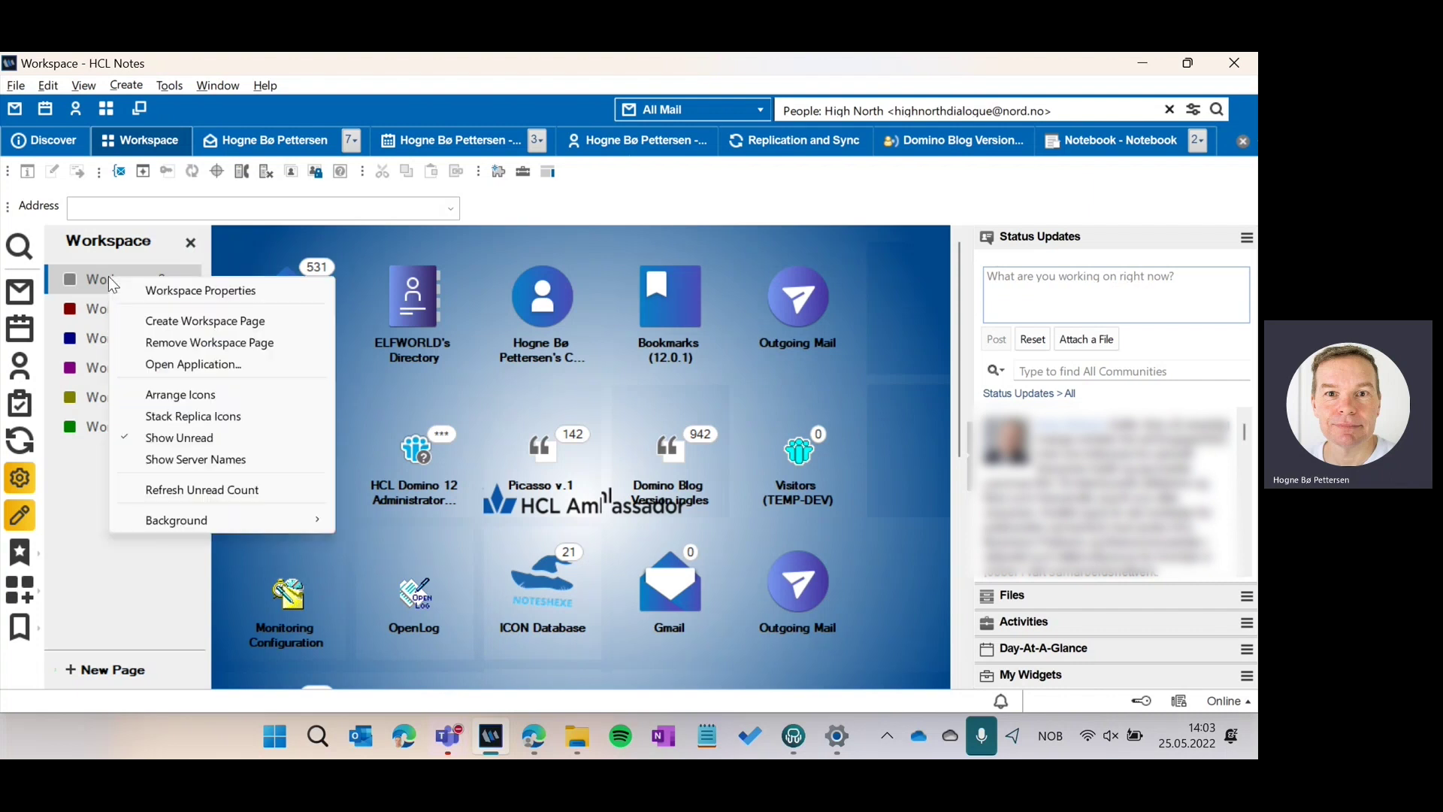
pyautogui.click(171, 288)
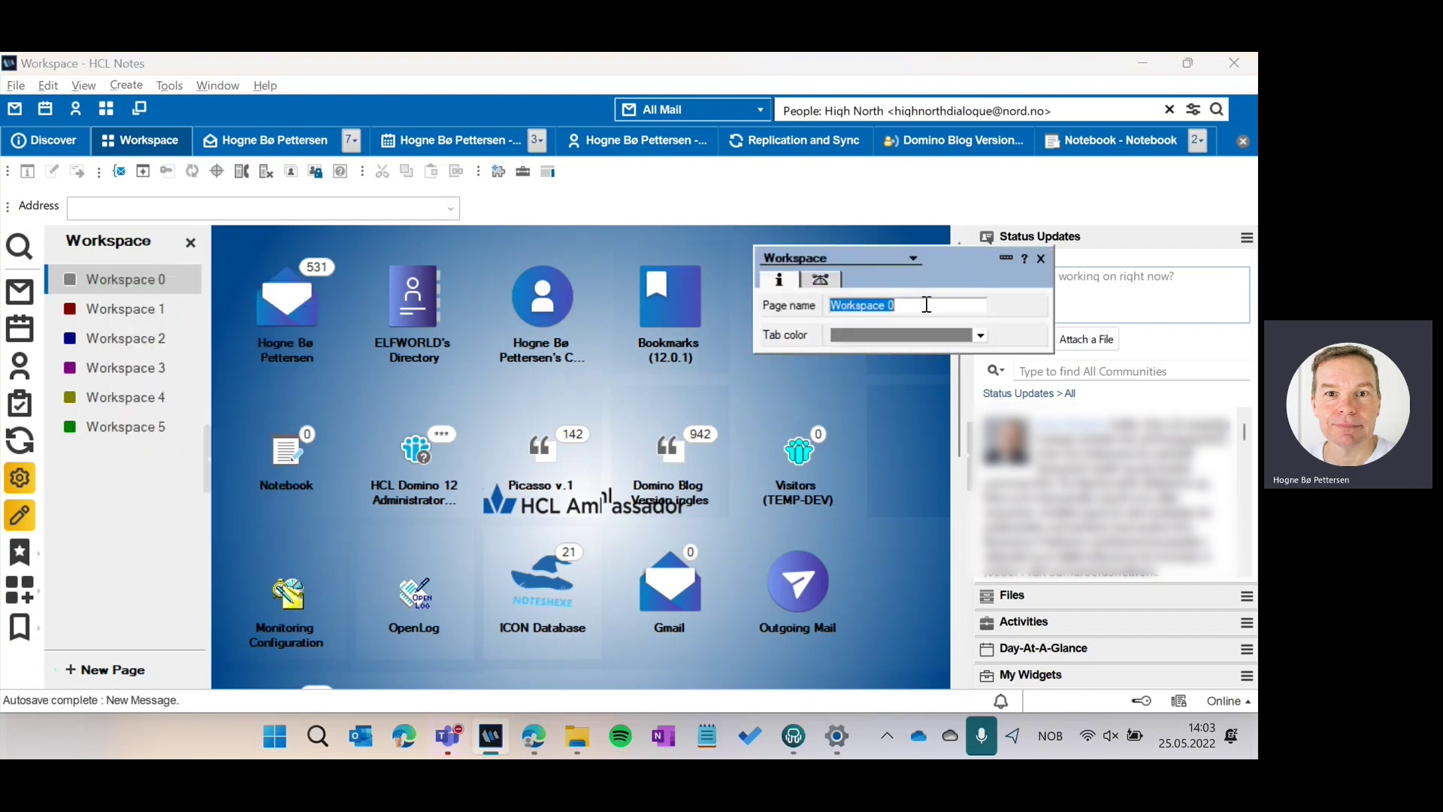
pyautogui.click(1043, 259)
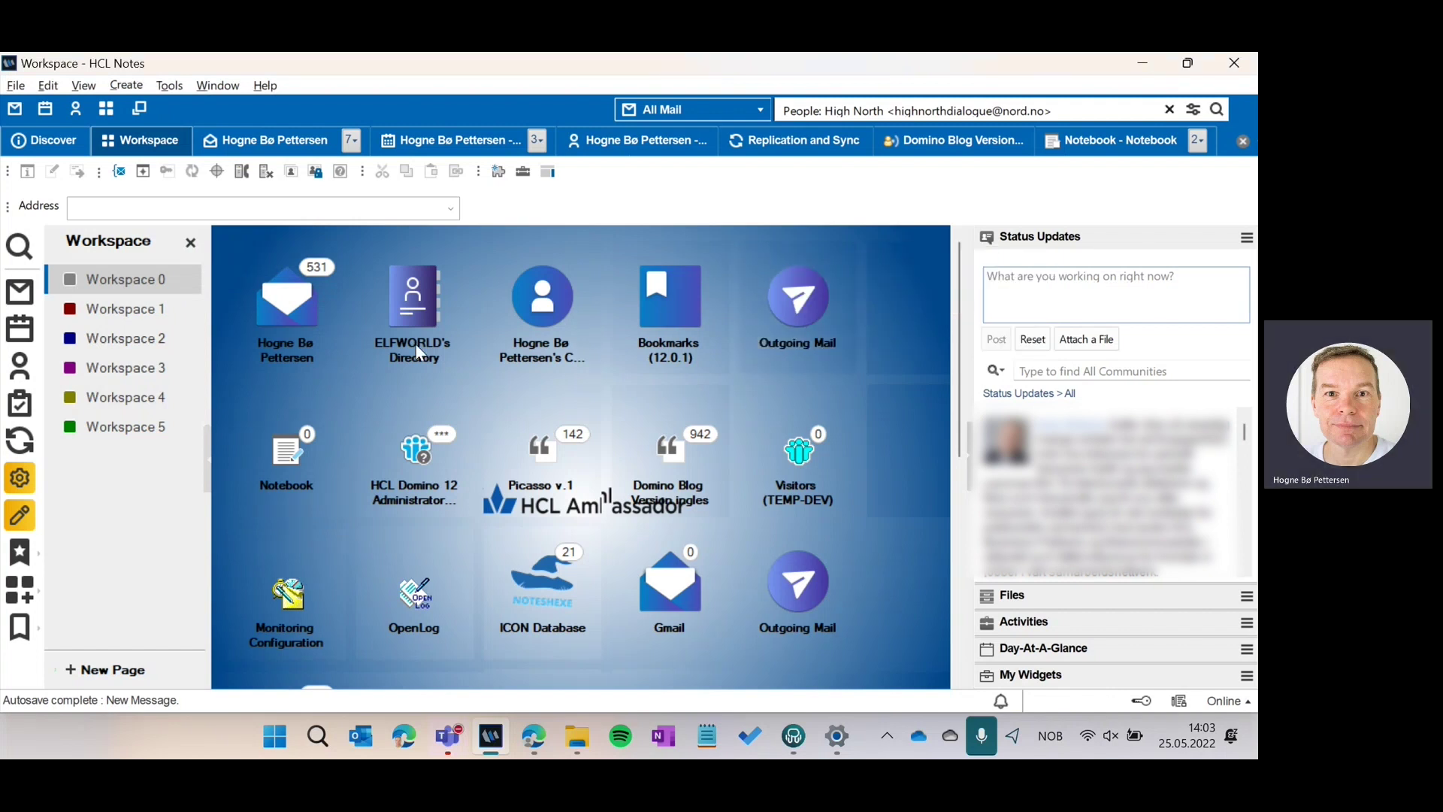
# Start choosing a custom workspace background and browse to the til_maja folder in the Bilder library
pyautogui.rightClick(97, 490)
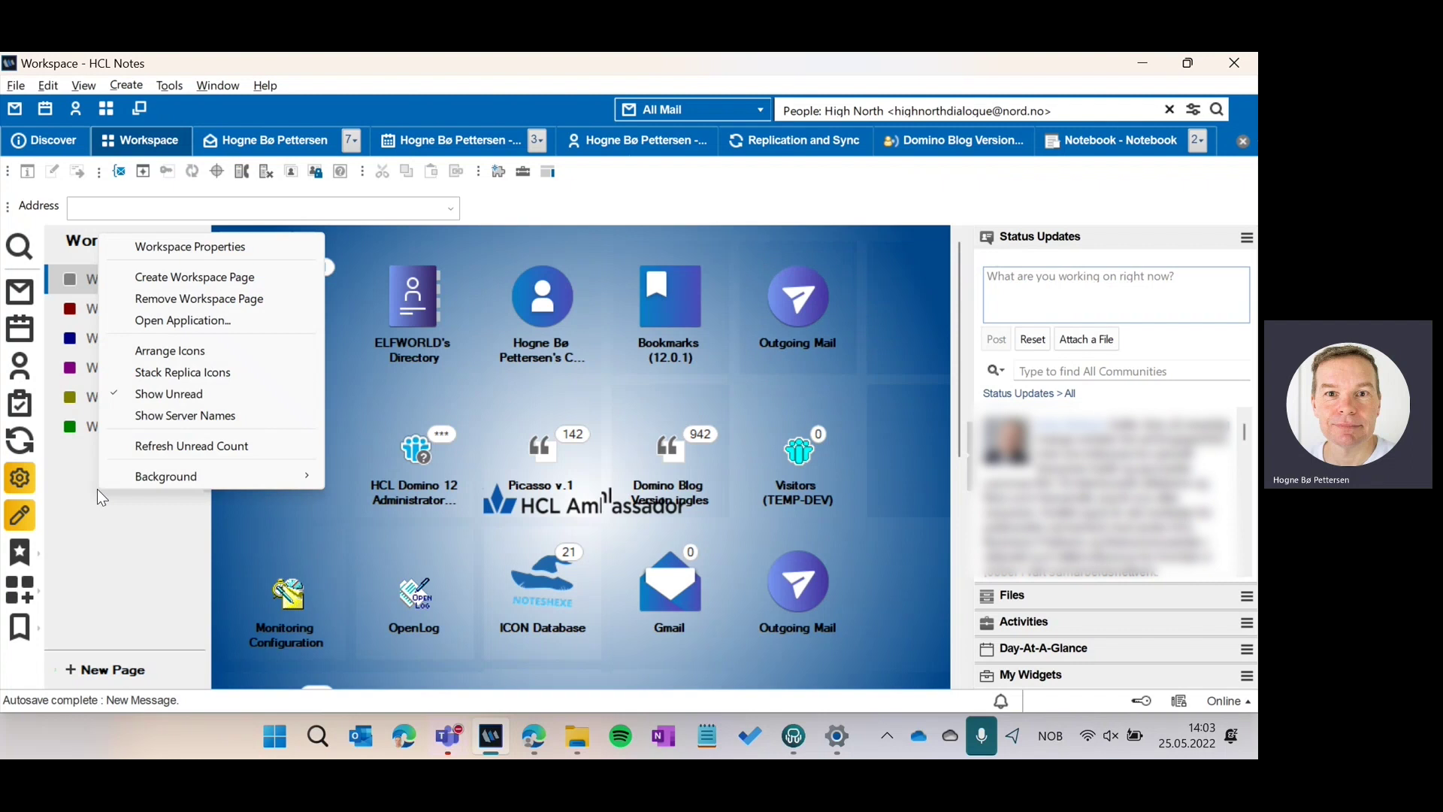
pyautogui.moveTo(180, 475)
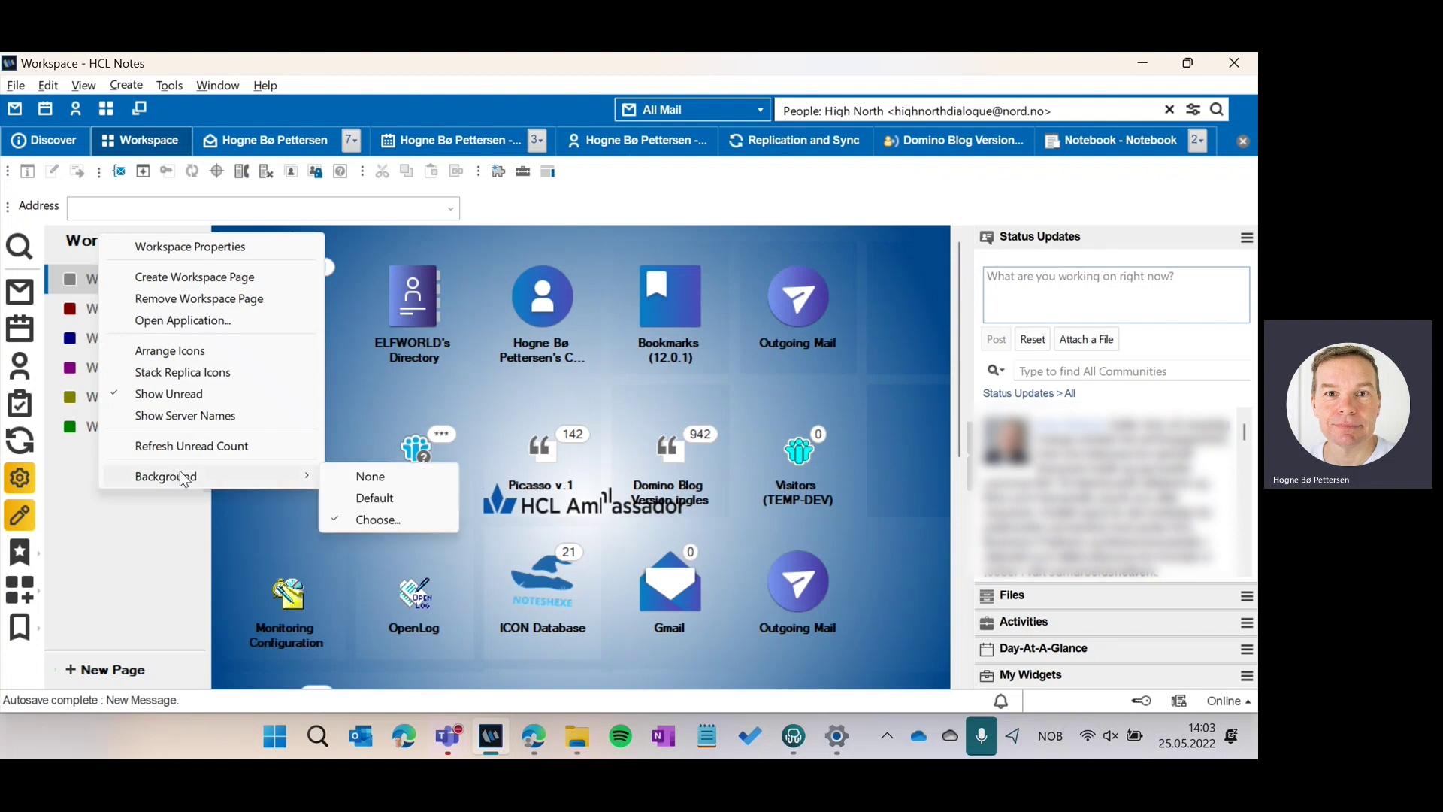
pyautogui.click(399, 519)
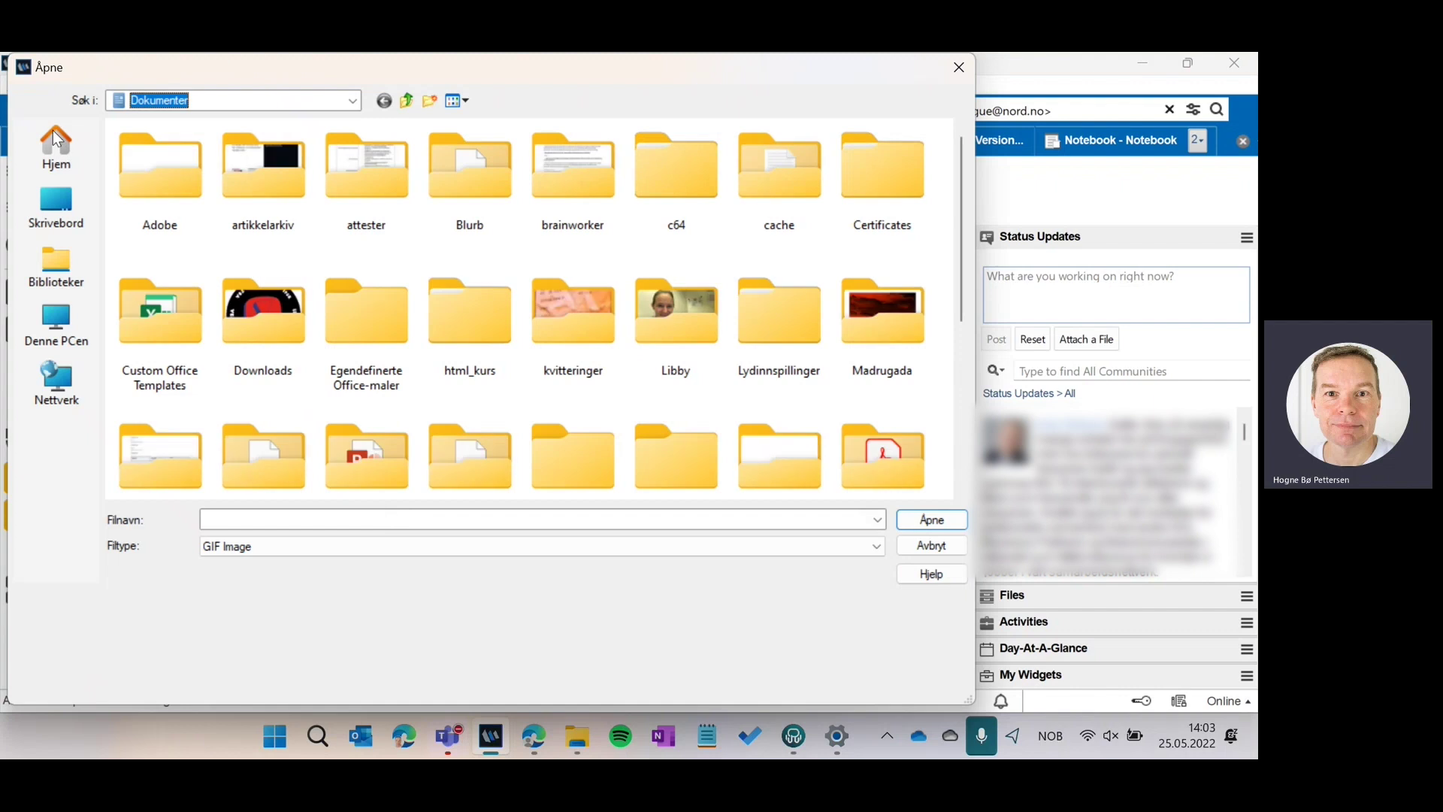
pyautogui.click(57, 267)
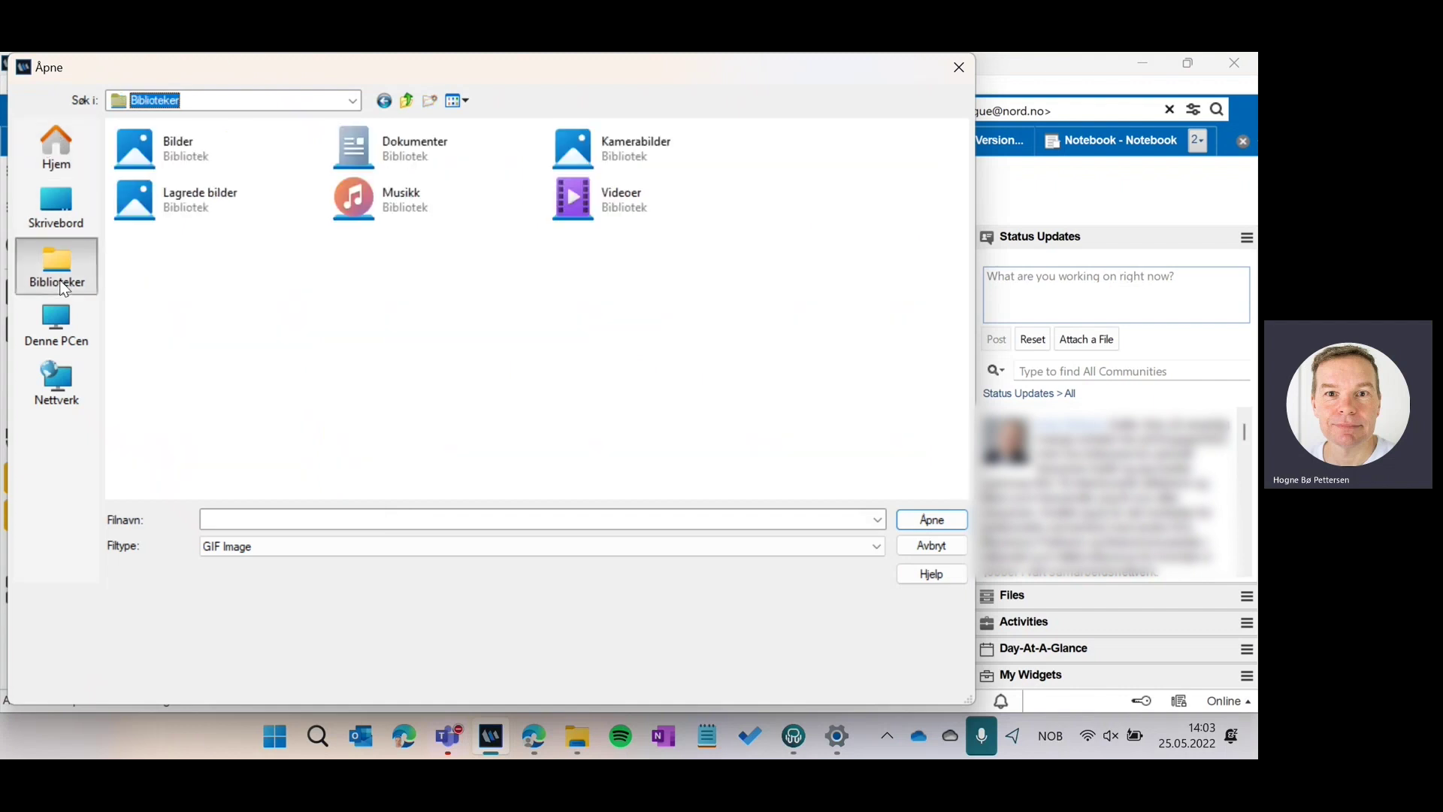
pyautogui.doubleClick(165, 169)
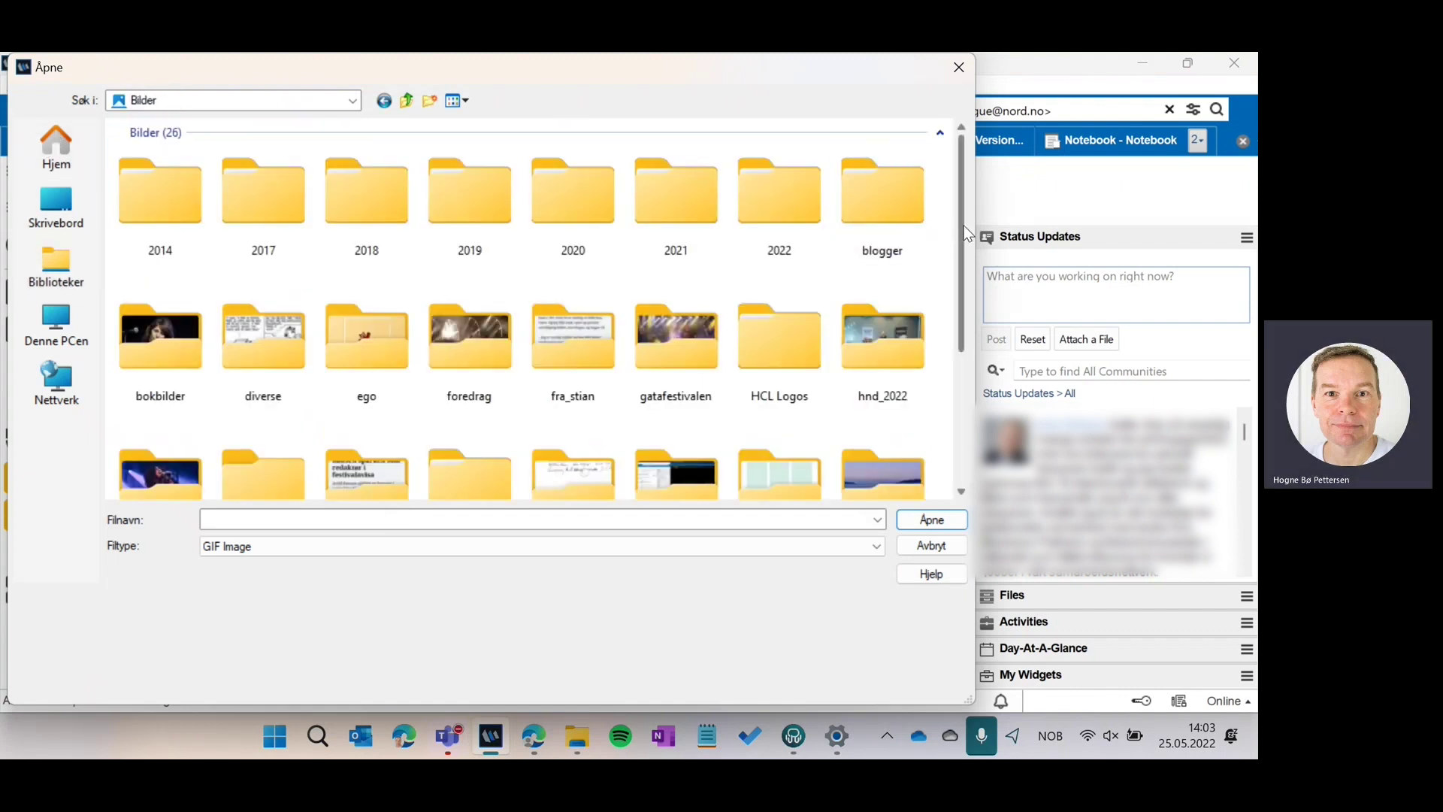
pyautogui.doubleClick(884, 474)
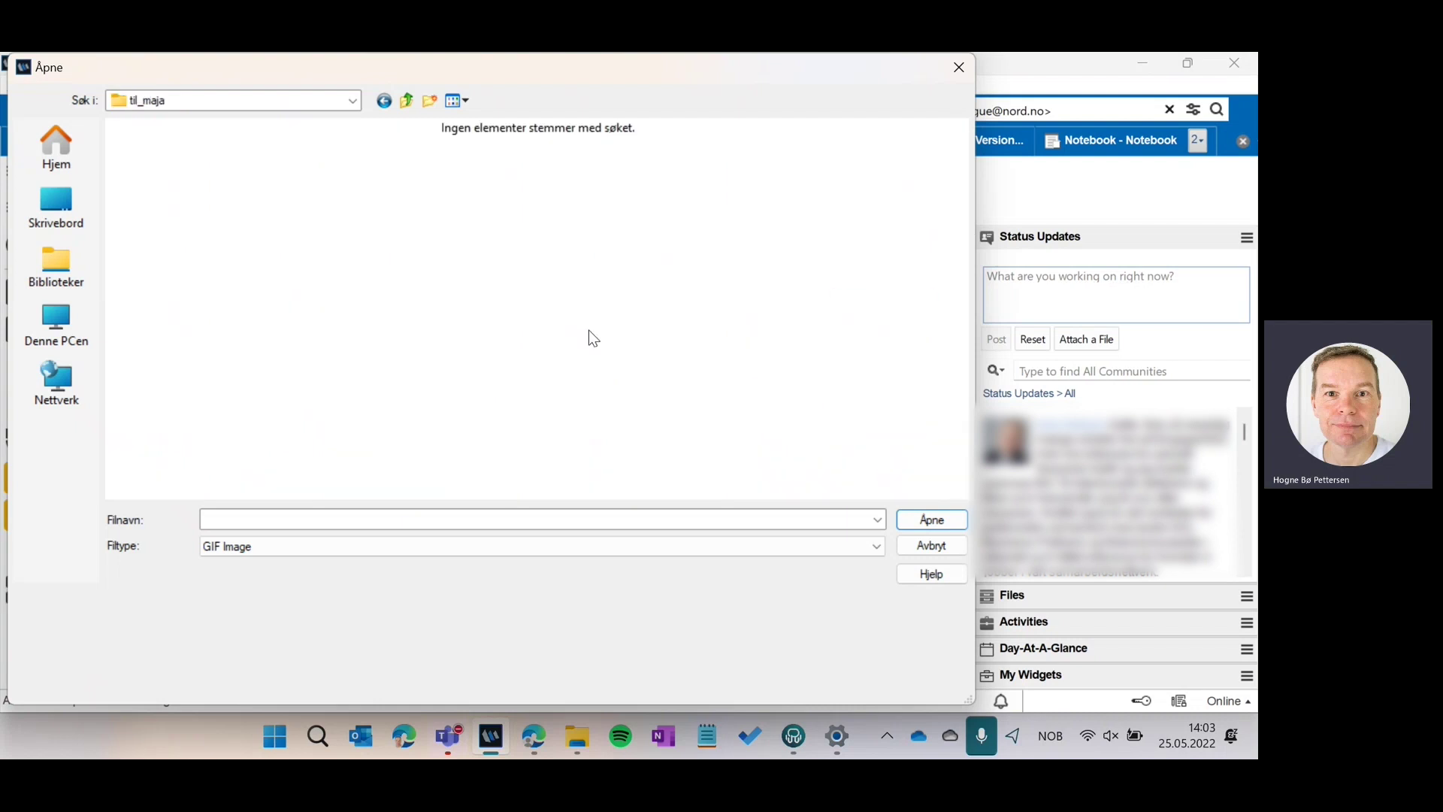
pyautogui.click(406, 100)
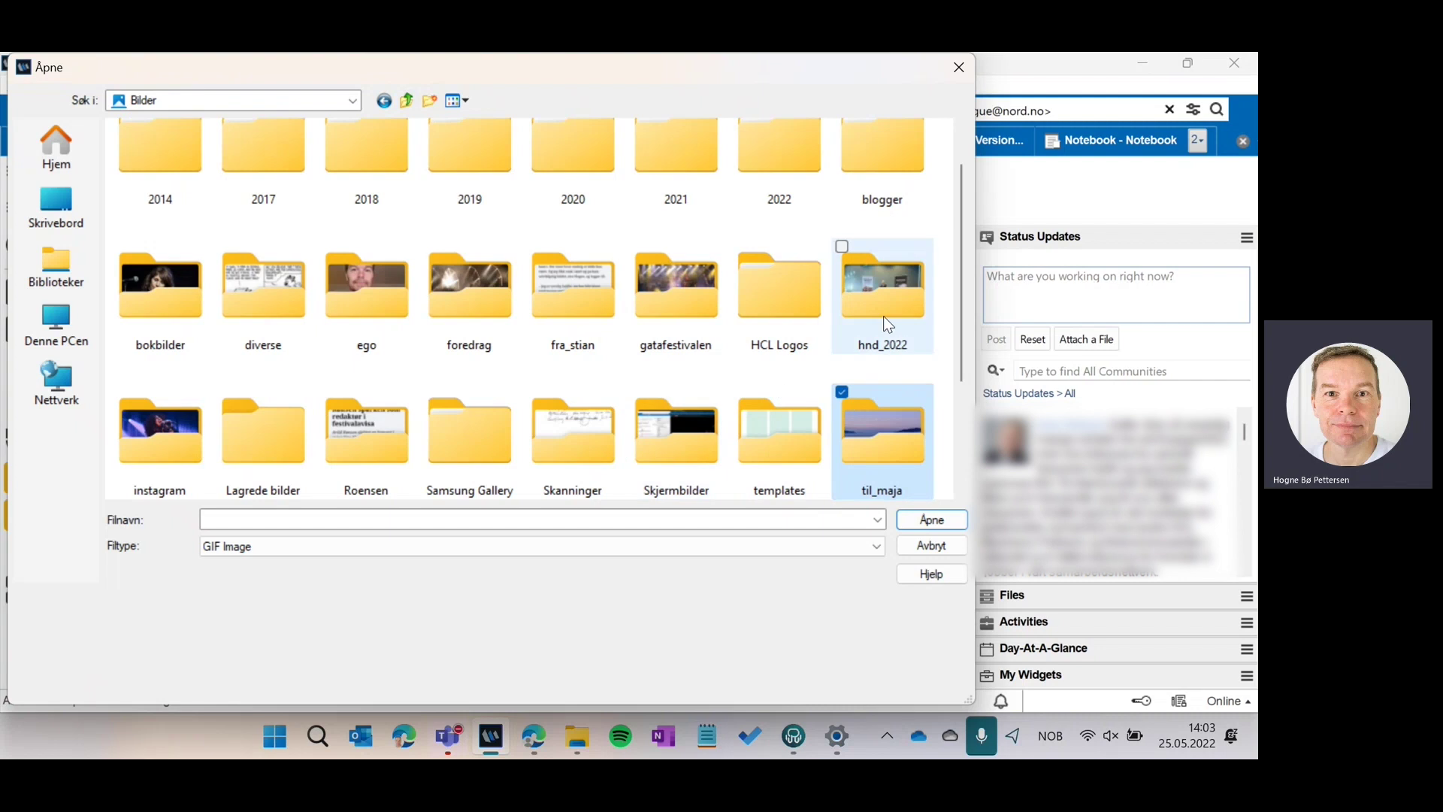
pyautogui.doubleClick(890, 444)
# Filter the files to JPEG images and set IMG_20211227_111430.jpg as the workspace background
pyautogui.click(878, 548)
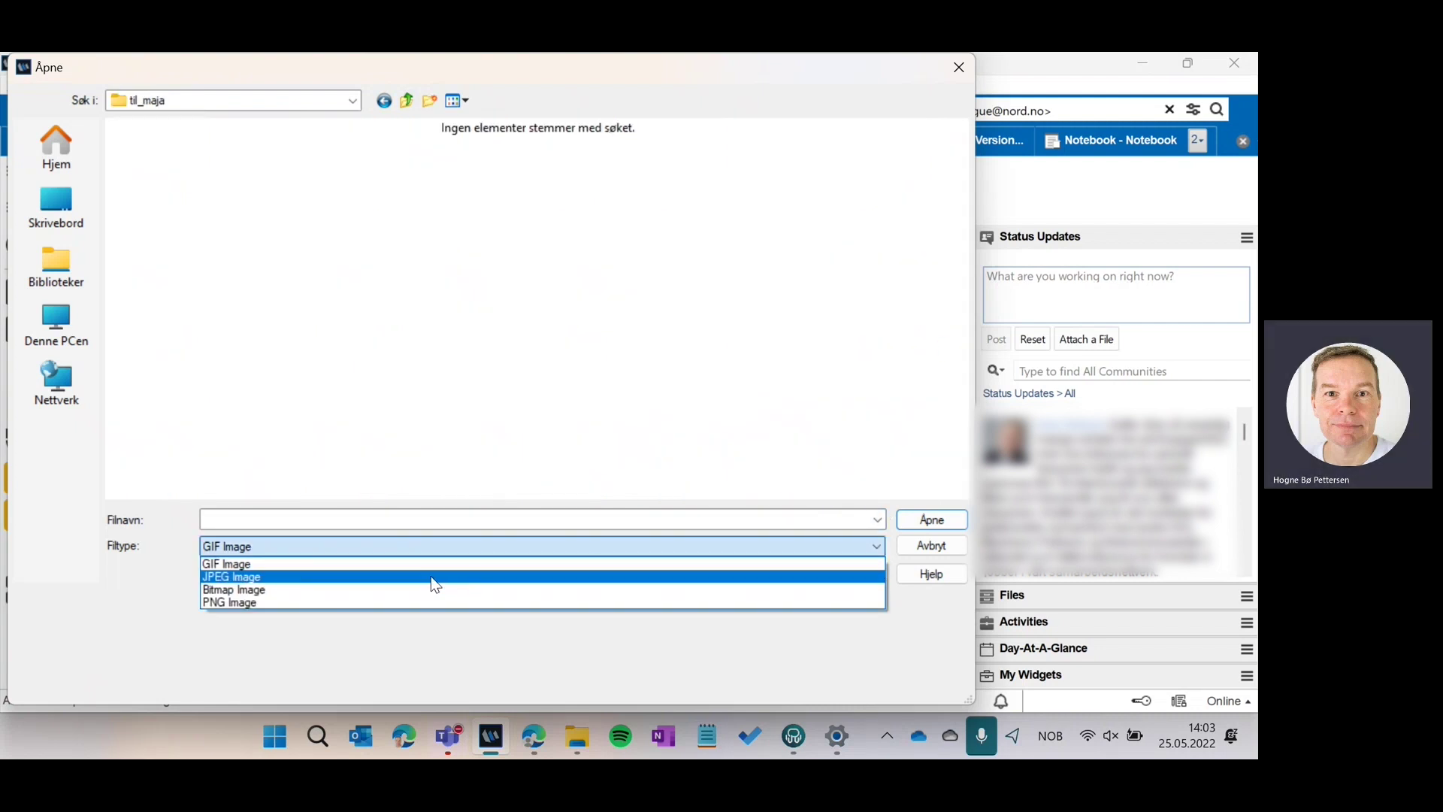
pyautogui.click(431, 576)
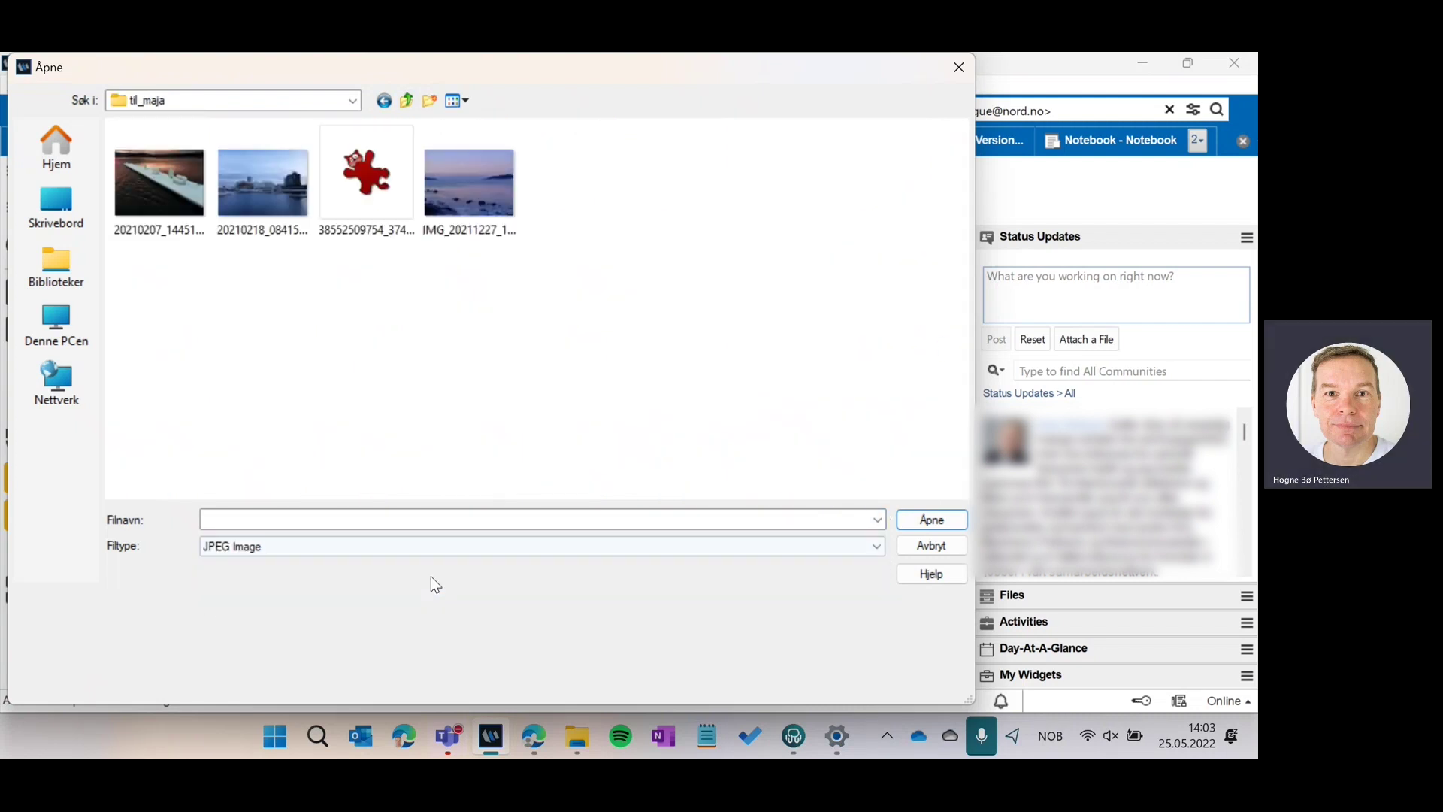
pyautogui.click(385, 545)
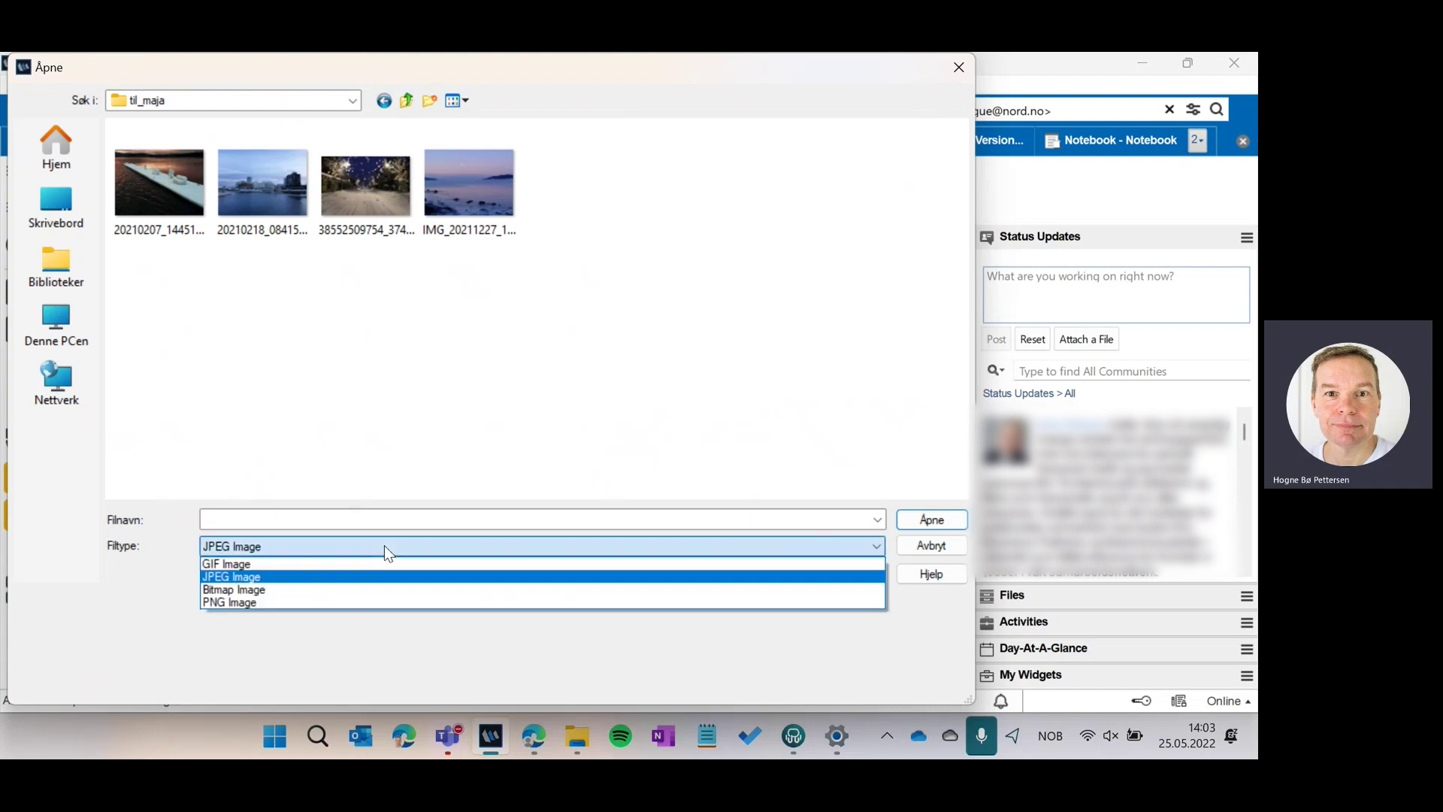
pyautogui.click(294, 561)
pyautogui.click(291, 548)
pyautogui.click(286, 575)
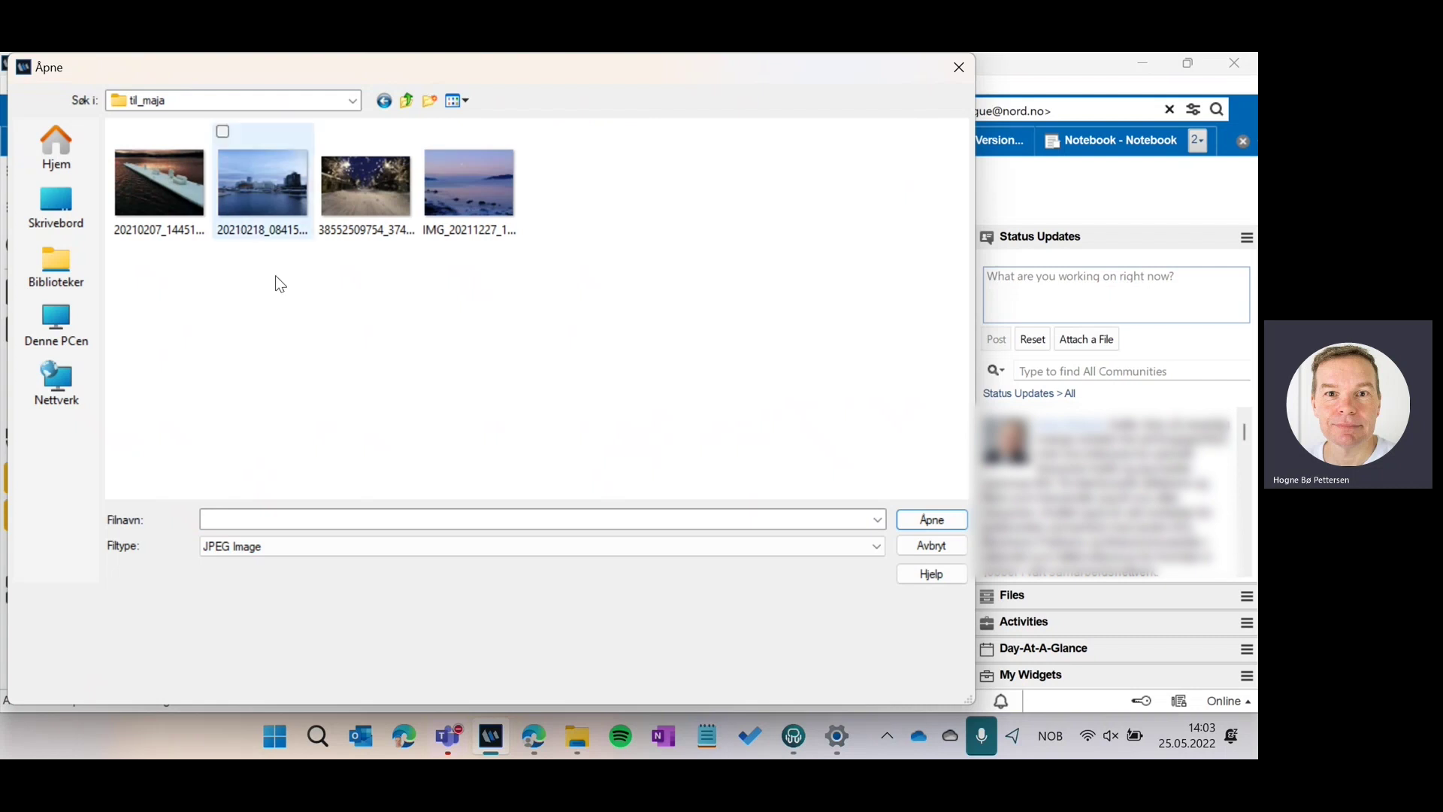
pyautogui.click(457, 213)
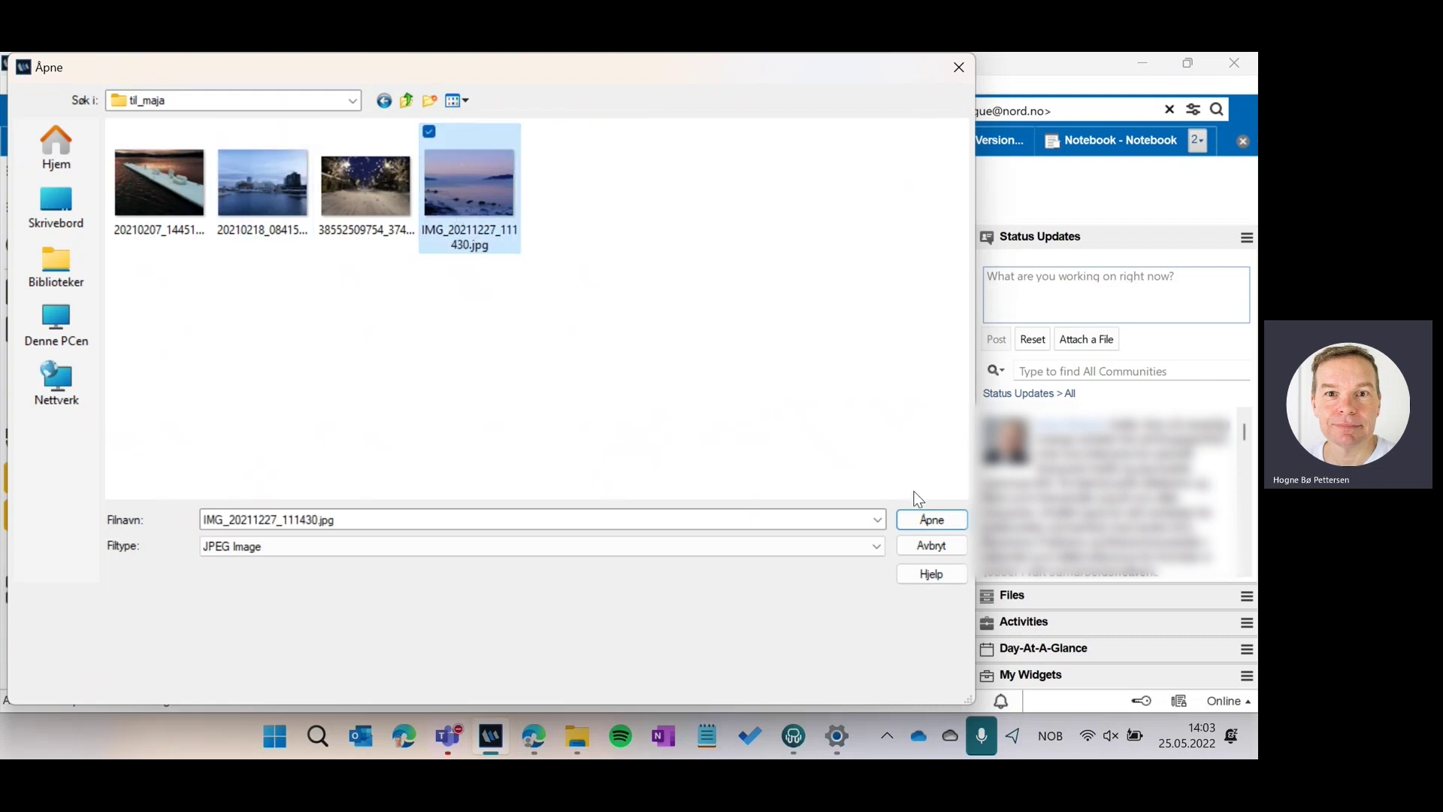
pyautogui.click(927, 517)
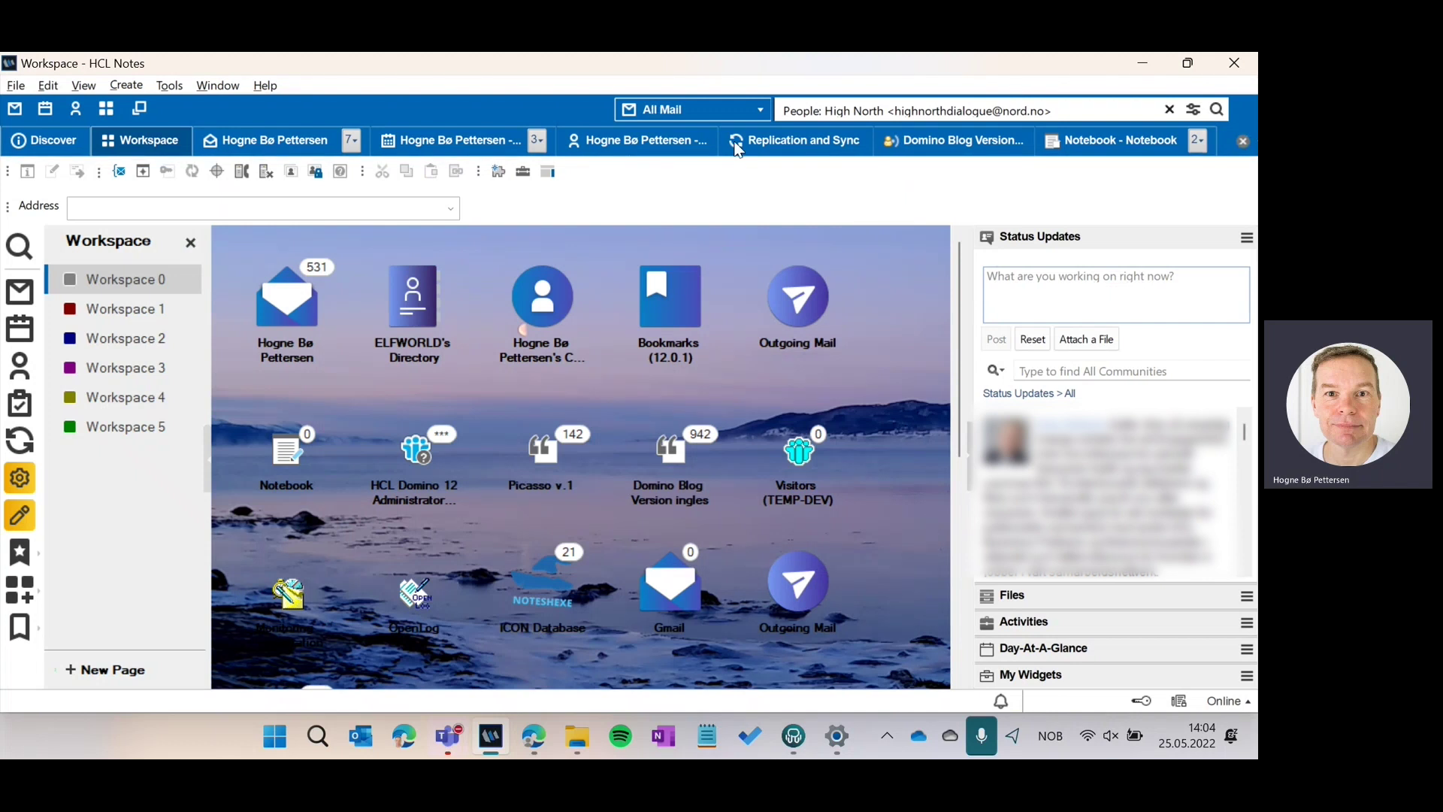
# Close the search pane in the Domino Blog posts and open the advanced document properties of the "Content no picture" post
pyautogui.click(951, 139)
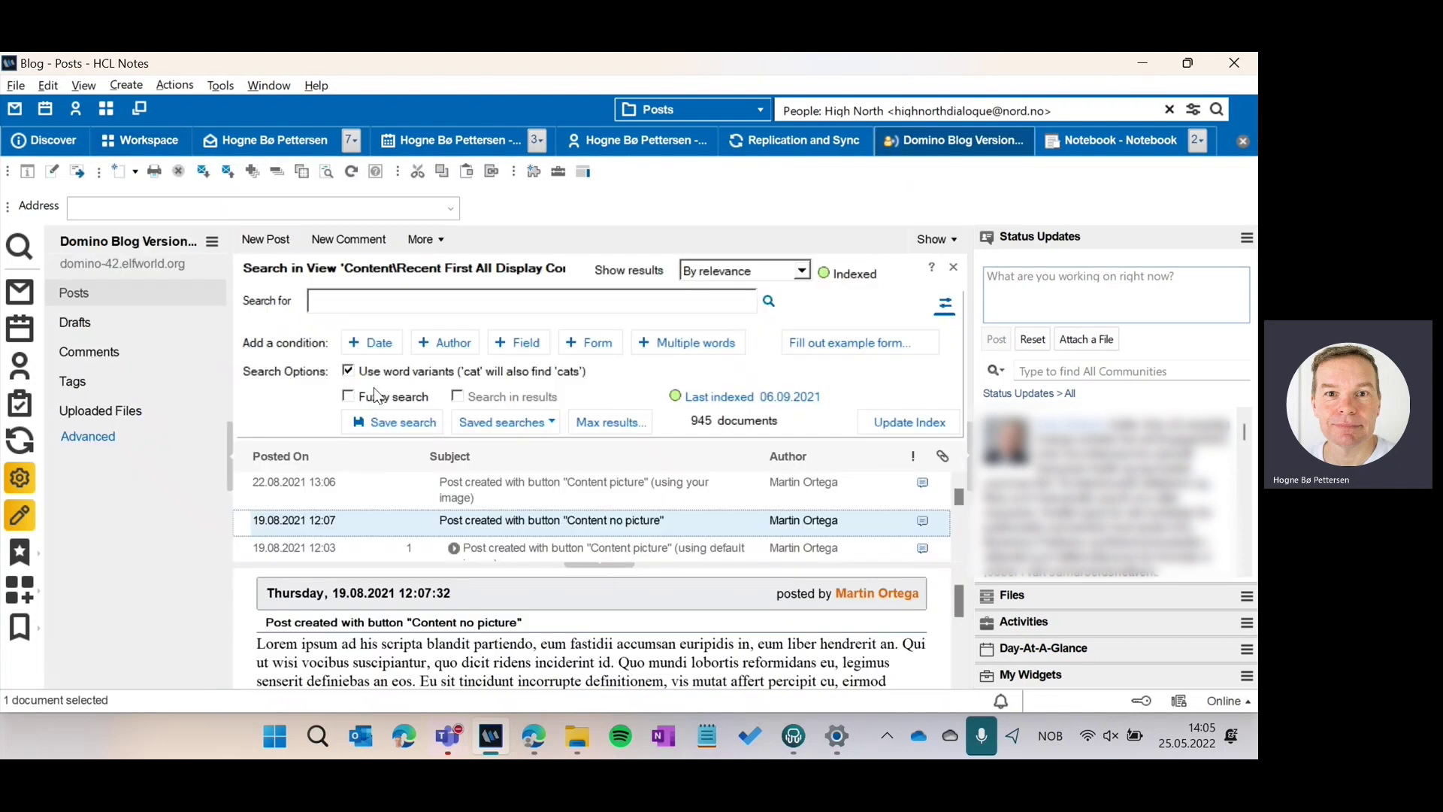
pyautogui.click(953, 268)
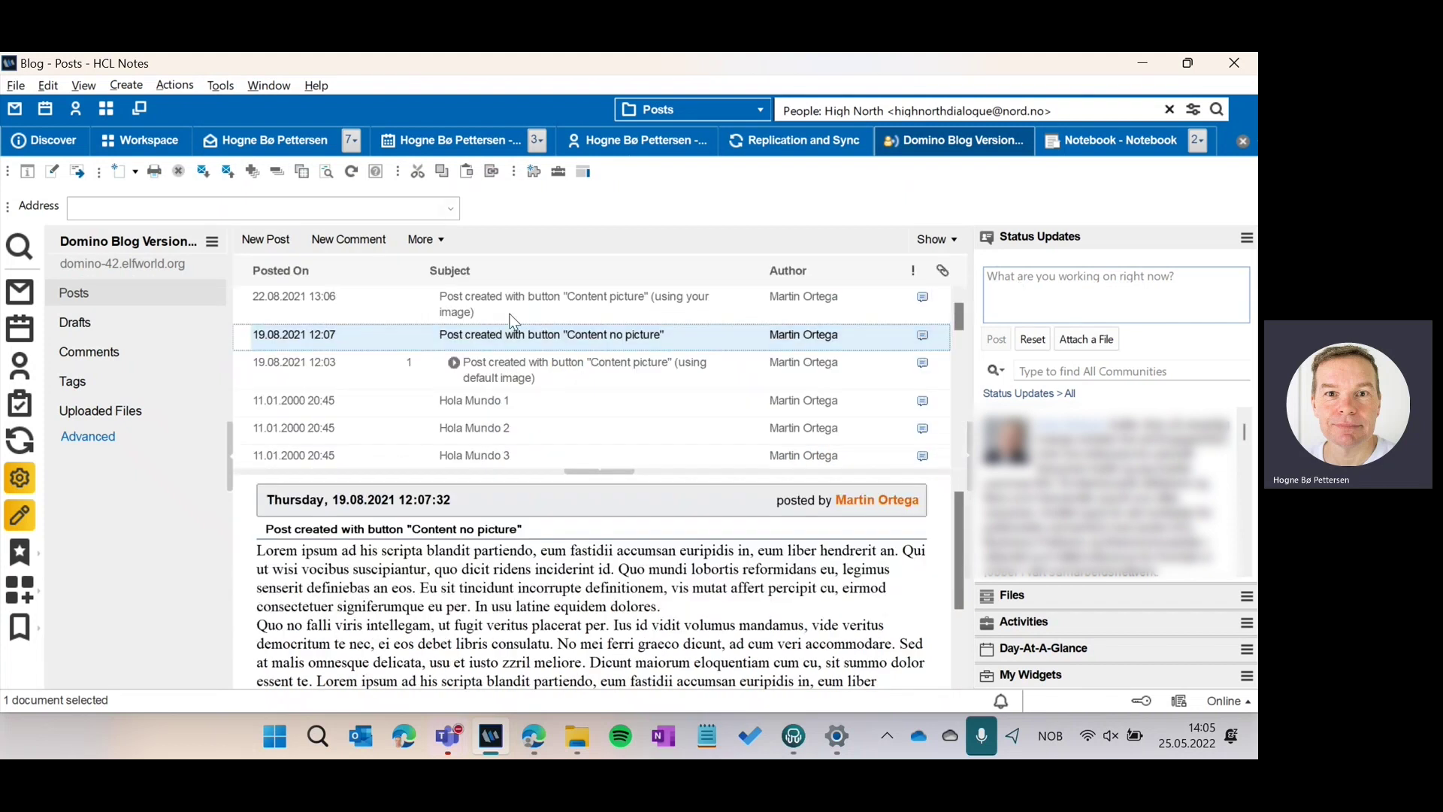
pyautogui.rightClick(505, 342)
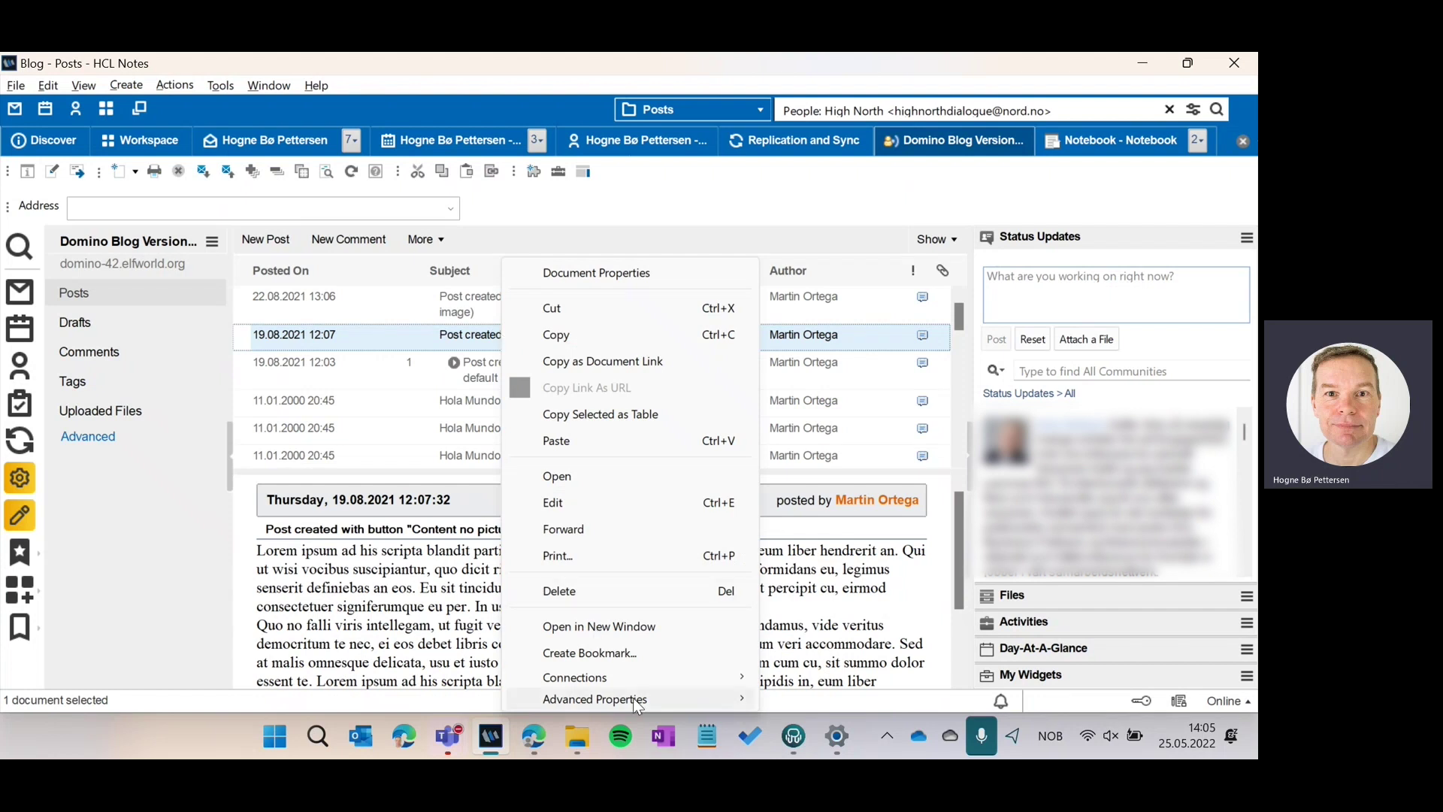
pyautogui.moveTo(638, 705)
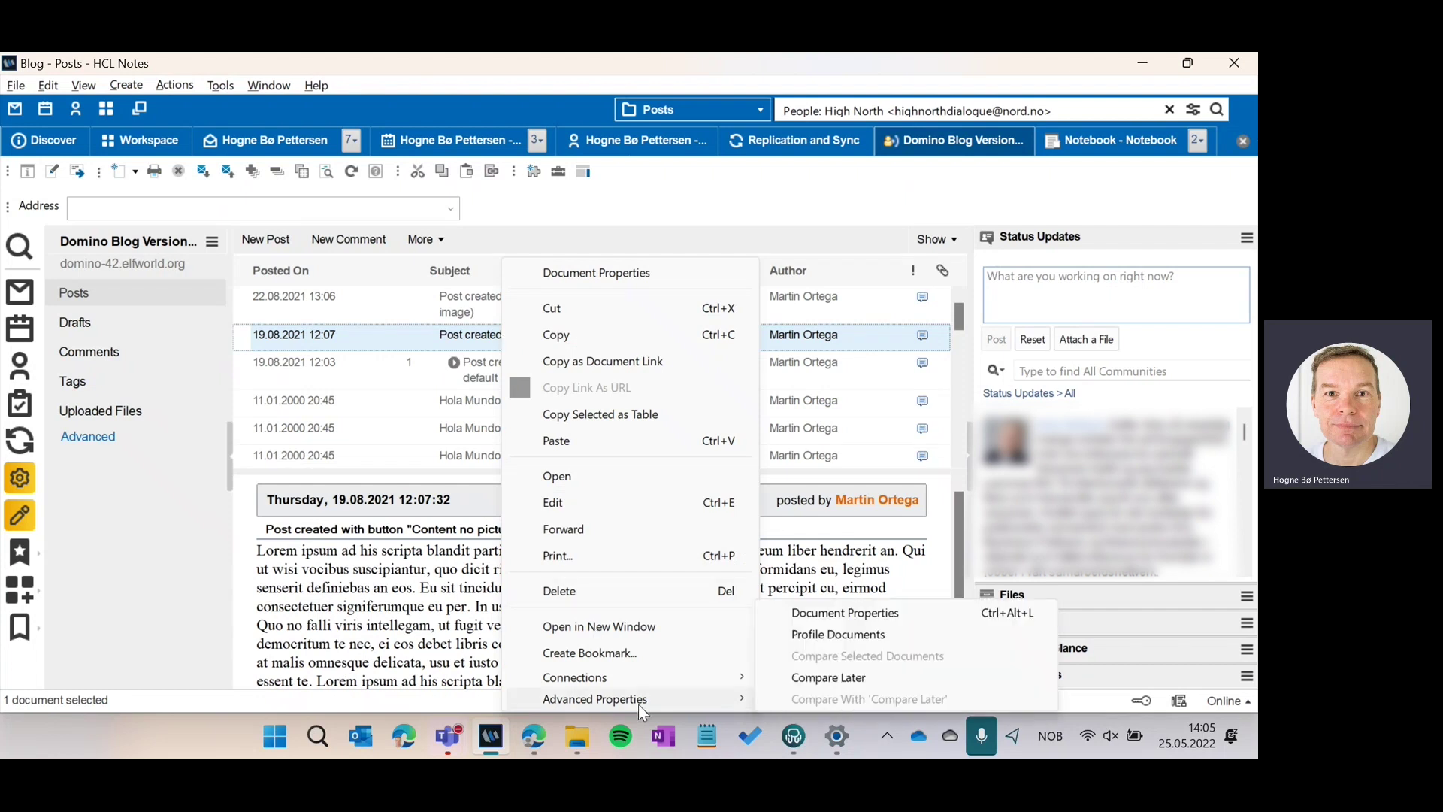
pyautogui.click(863, 614)
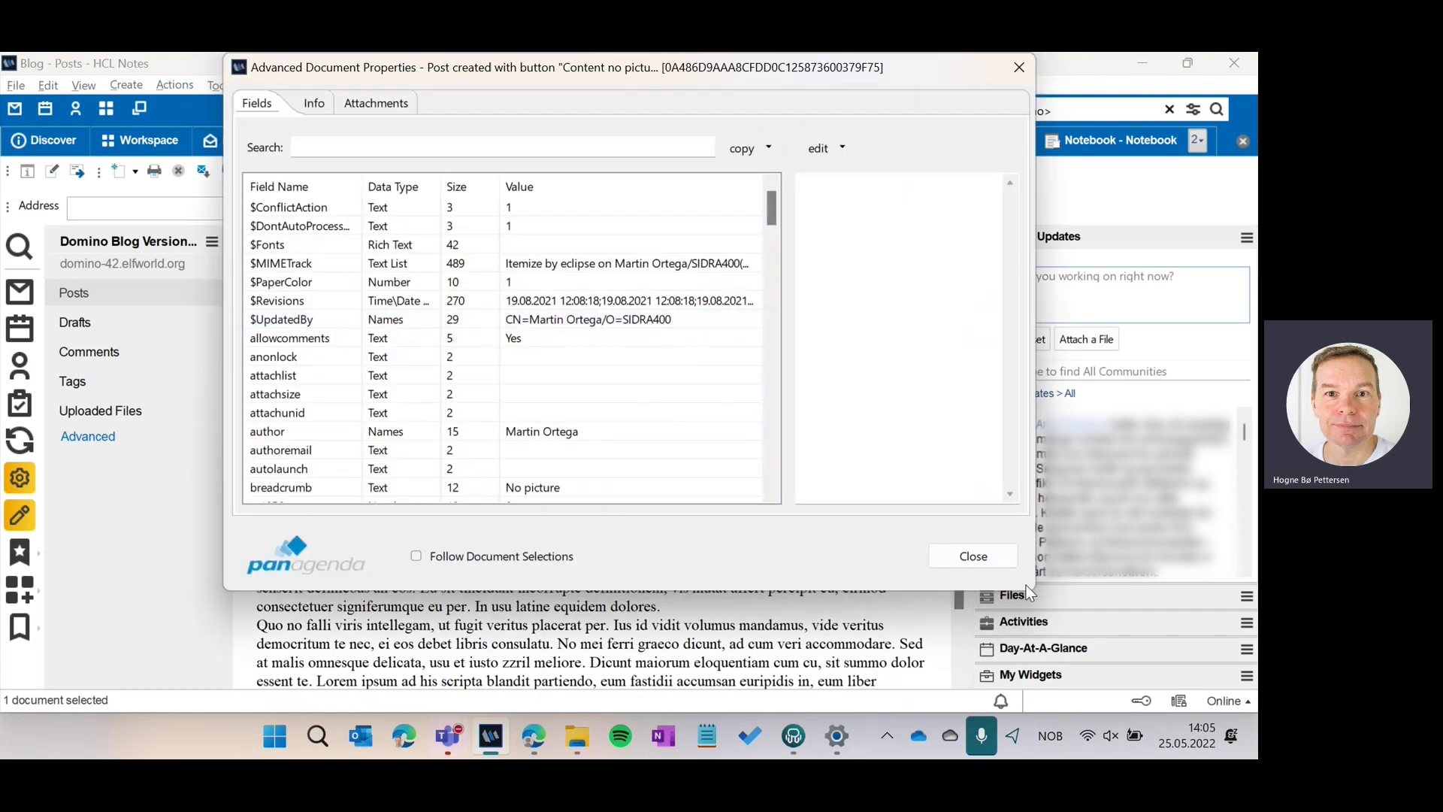
# Examine the post's info, attachments and field details, including the $PaperColor field, and close the advanced properties
pyautogui.click(313, 105)
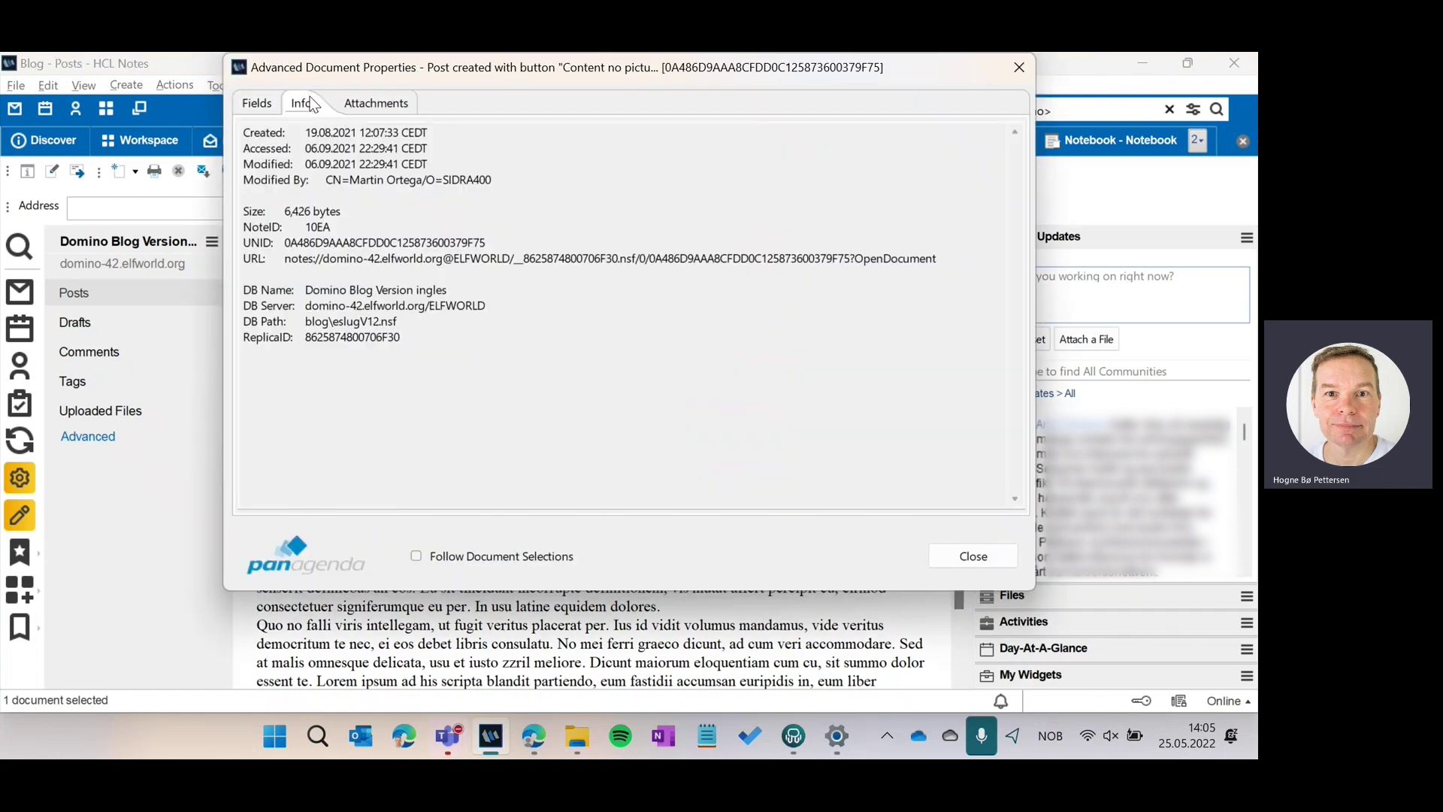
pyautogui.click(364, 113)
pyautogui.click(255, 106)
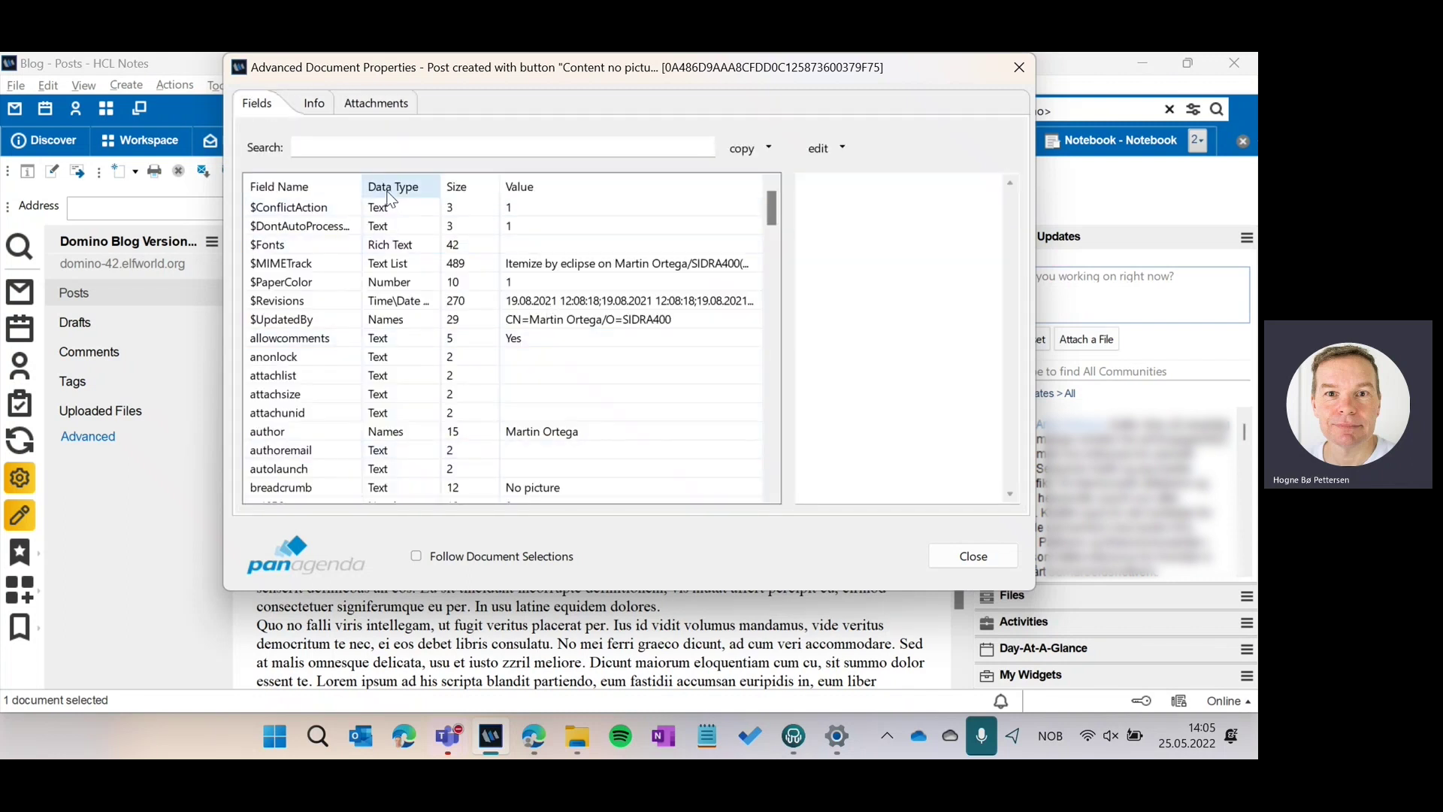
pyautogui.click(541, 301)
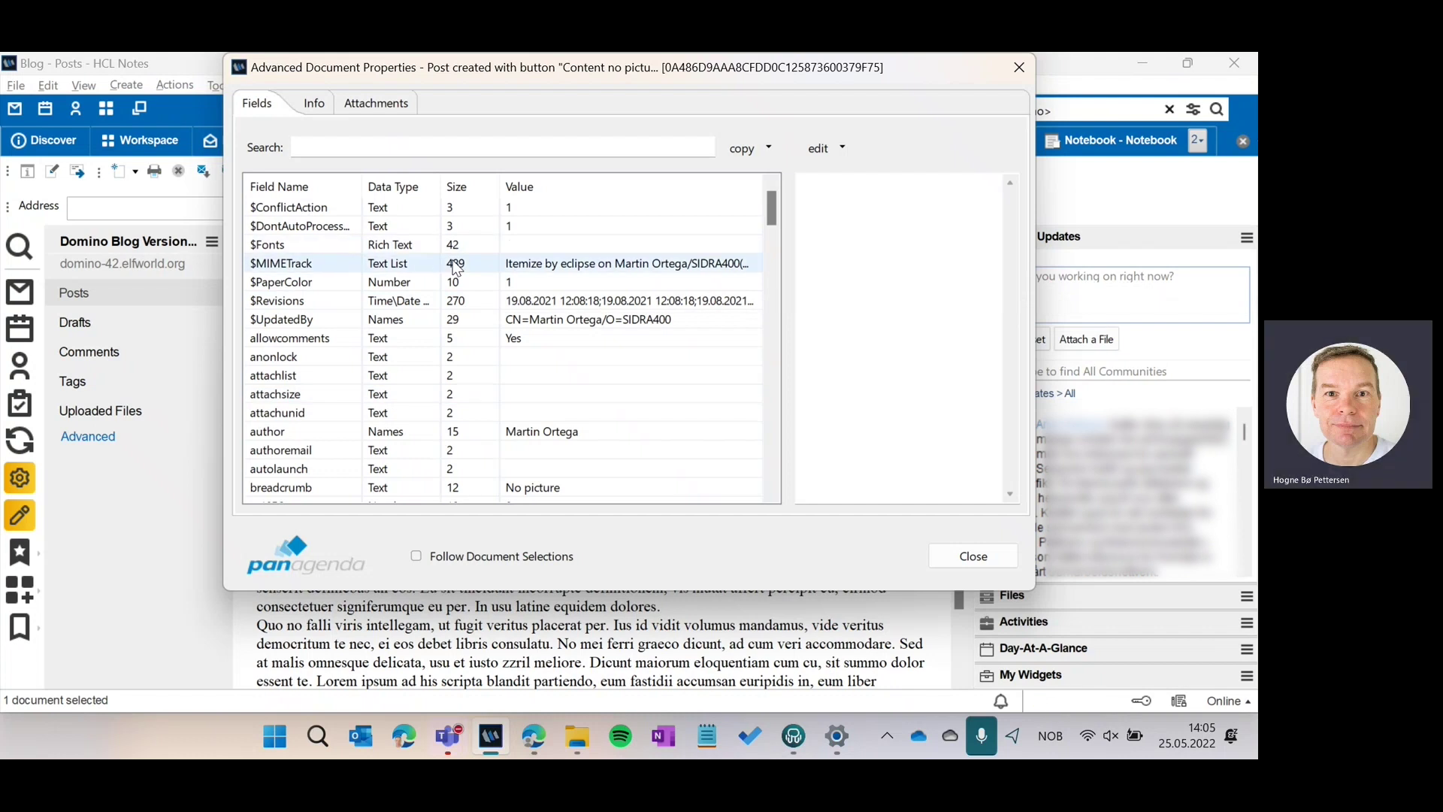
pyautogui.click(481, 283)
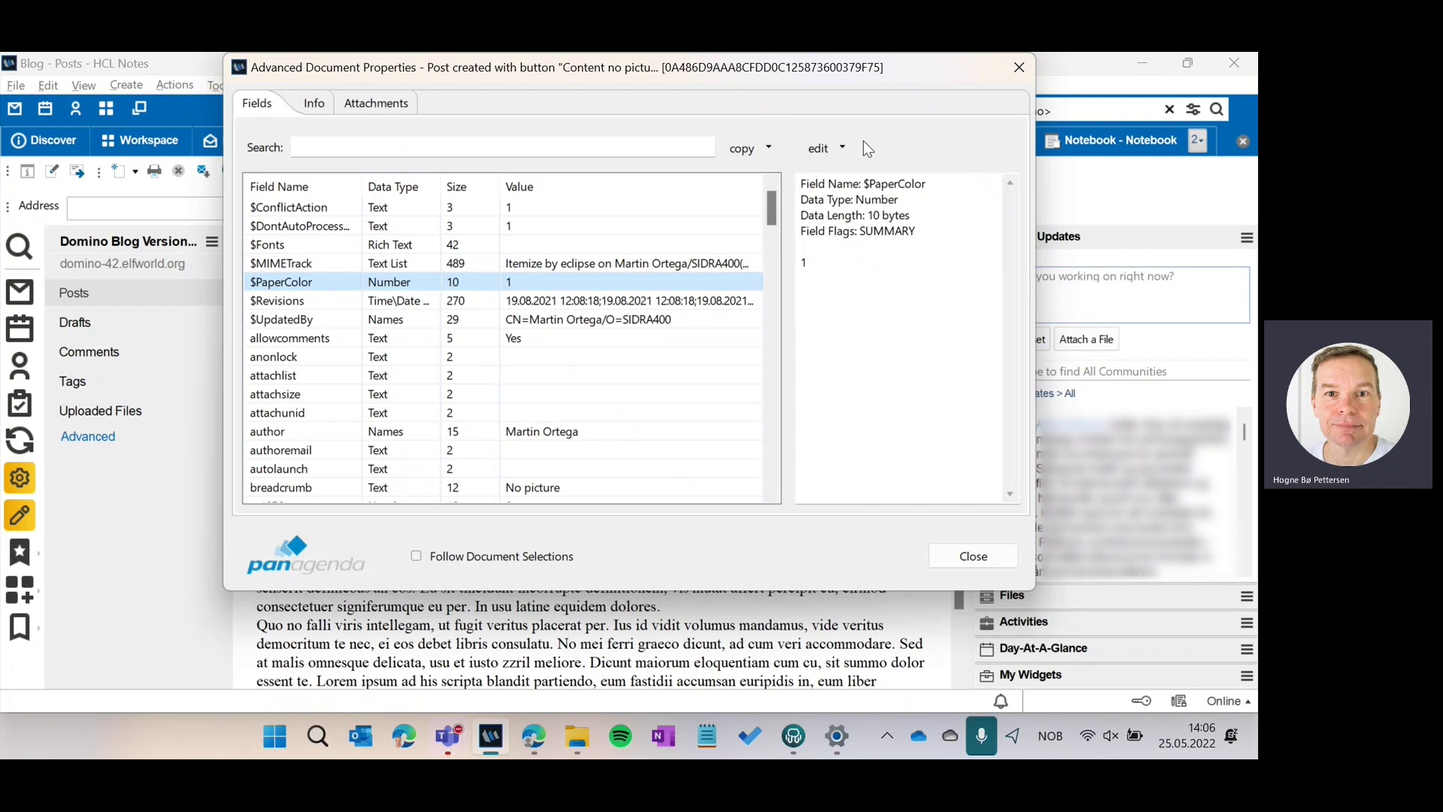
pyautogui.click(1019, 71)
# Display the remaining bookmark entries of the docked Open list, including History
pyautogui.moveTo(196, 111)
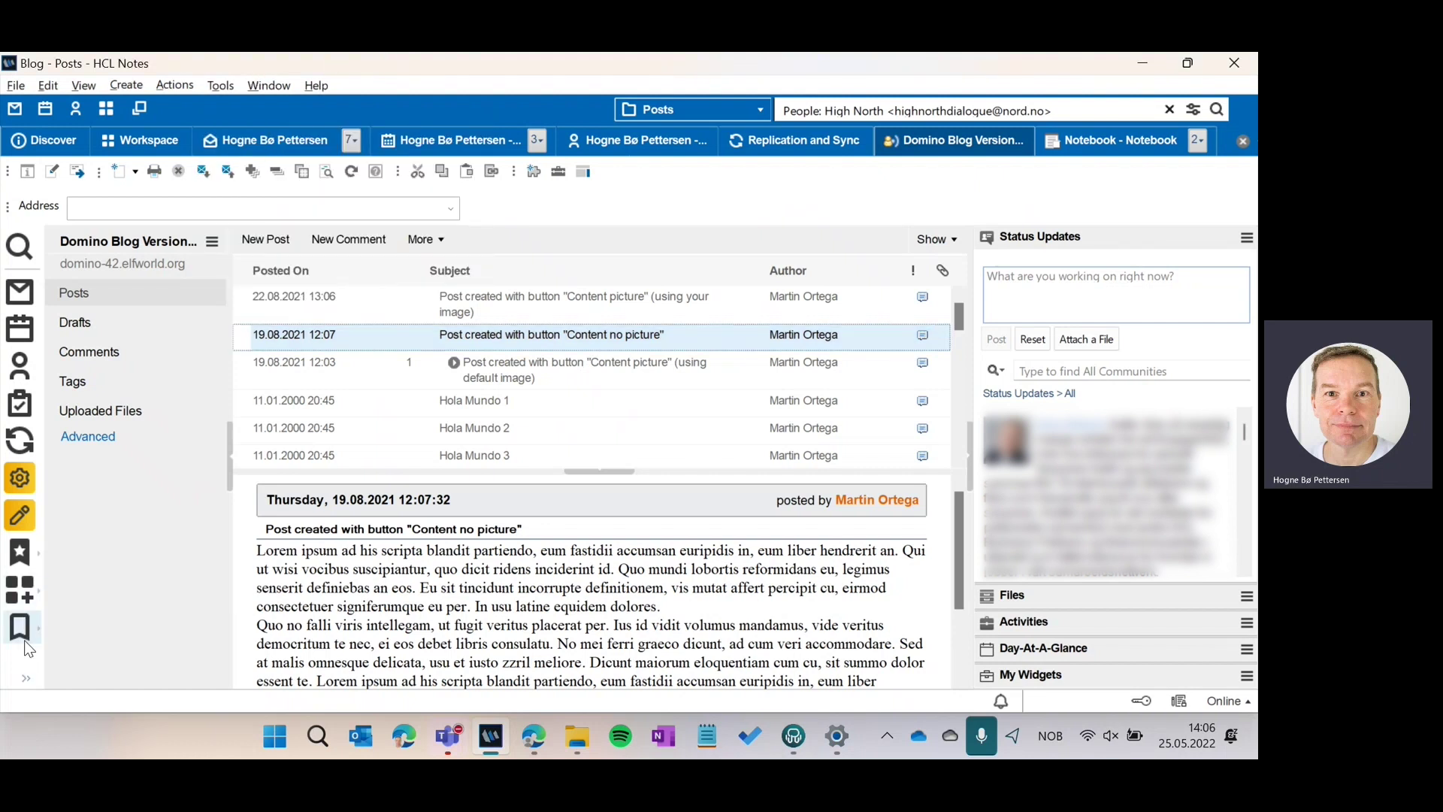
pyautogui.click(25, 669)
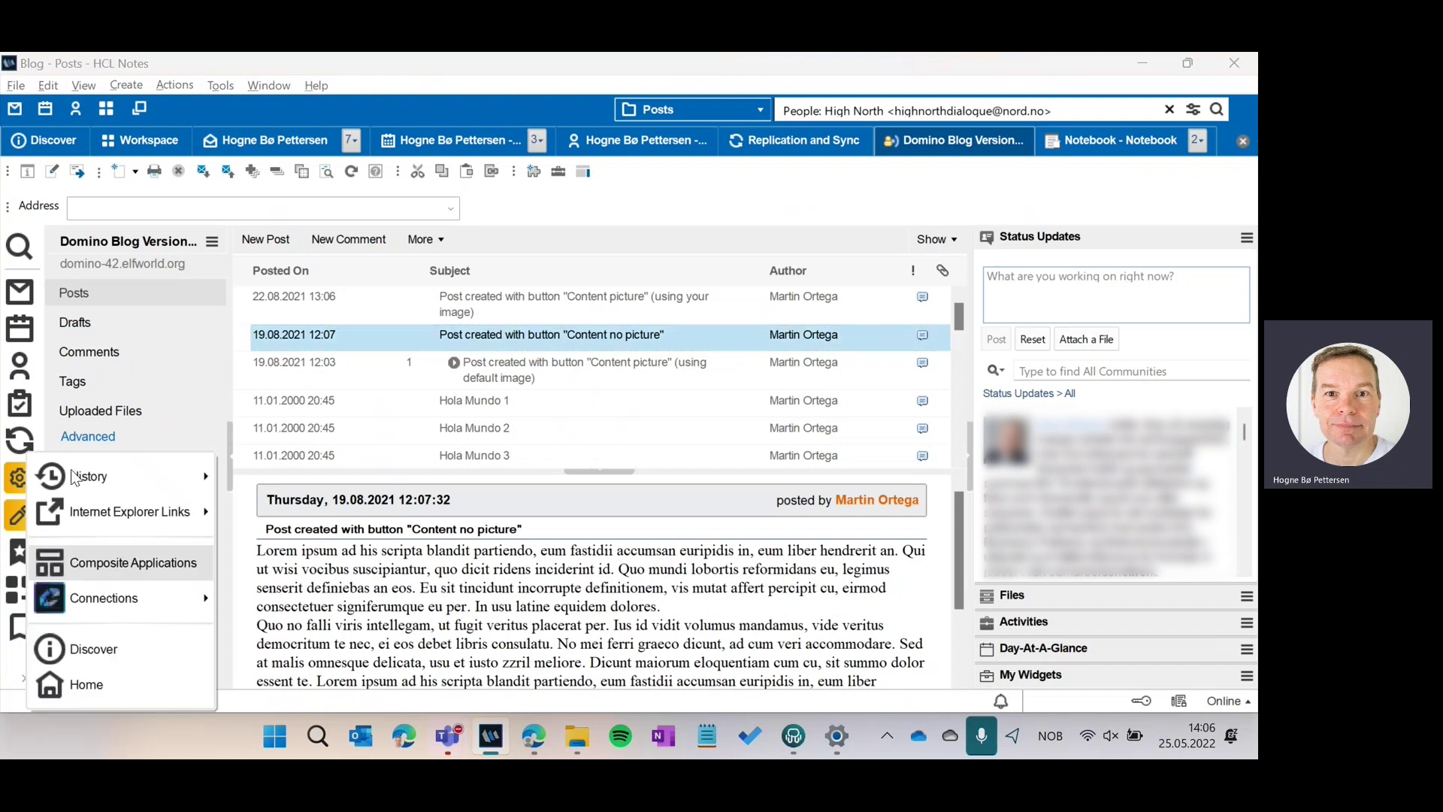
pyautogui.moveTo(113, 476)
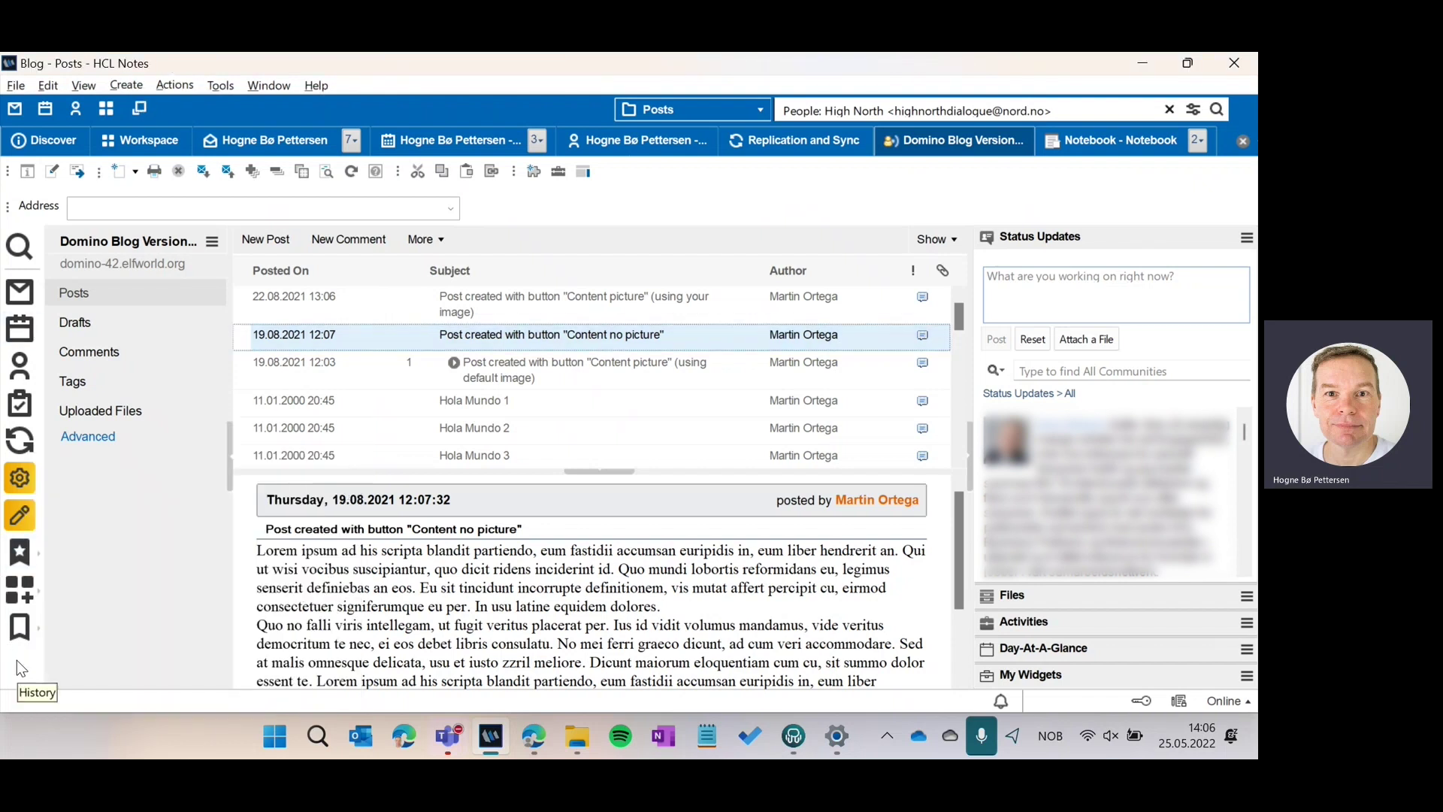
# Undock the Open list, view its entries in undocked form, and dock it again
pyautogui.rightClick(16, 660)
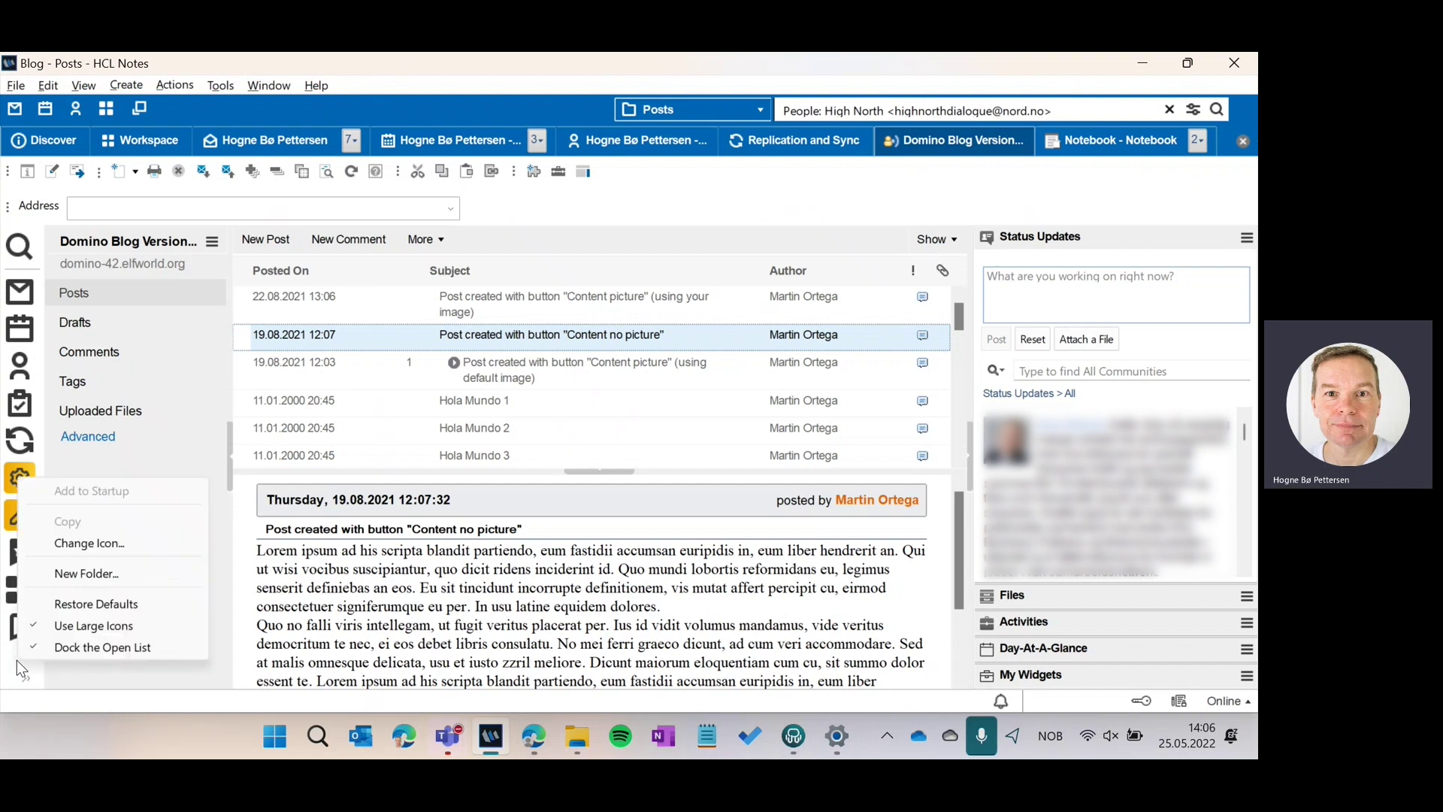
pyautogui.click(84, 651)
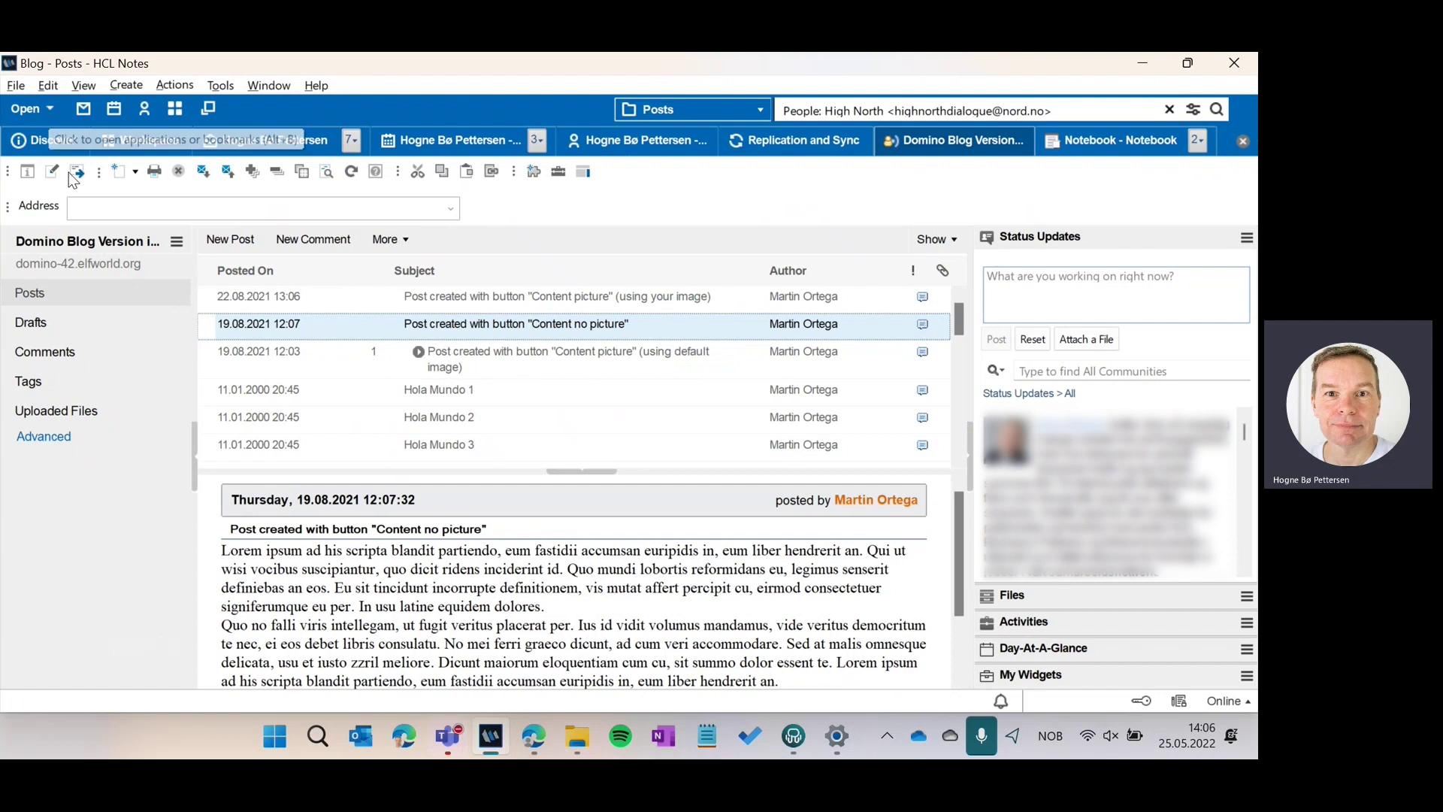
pyautogui.click(51, 113)
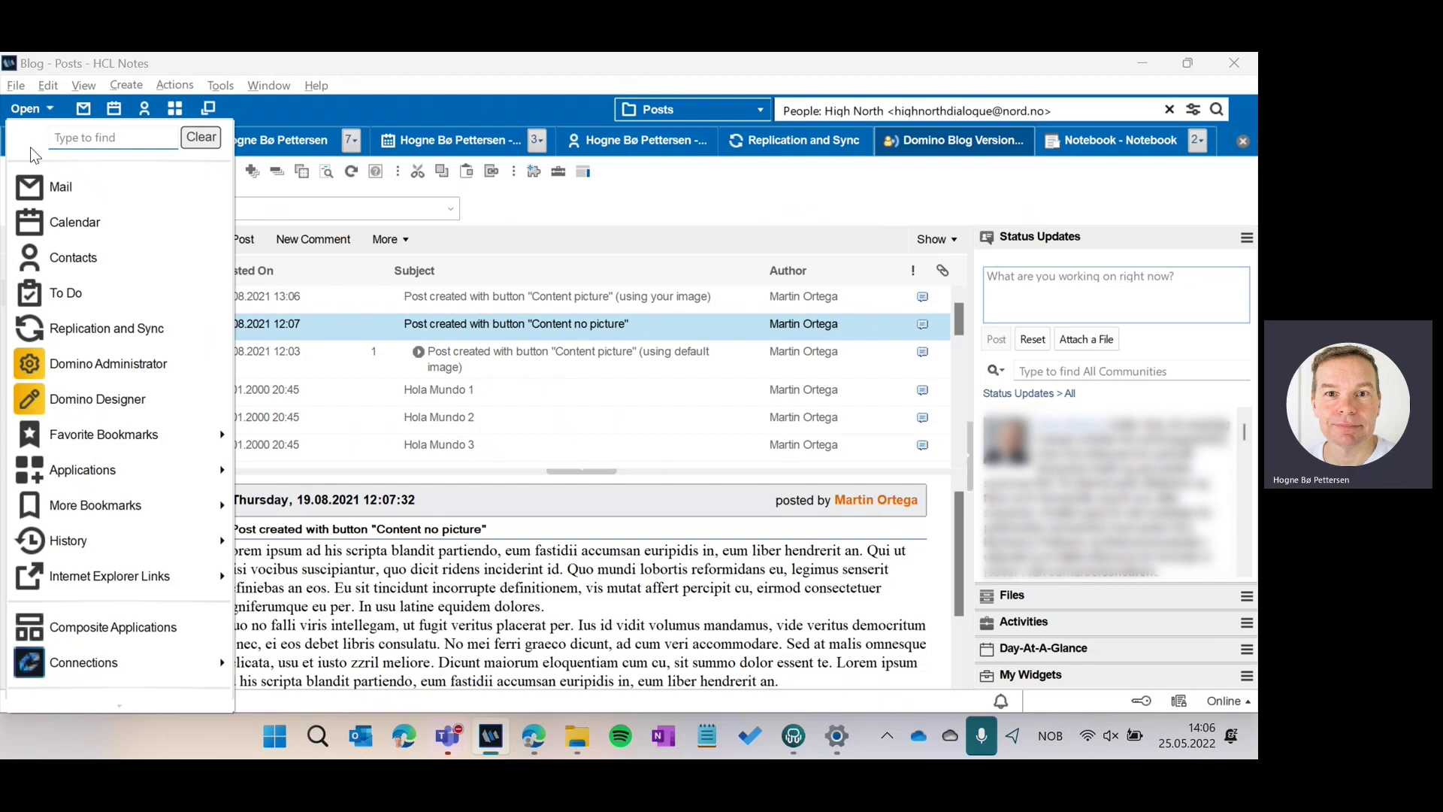
pyautogui.rightClick(32, 150)
pyautogui.click(73, 179)
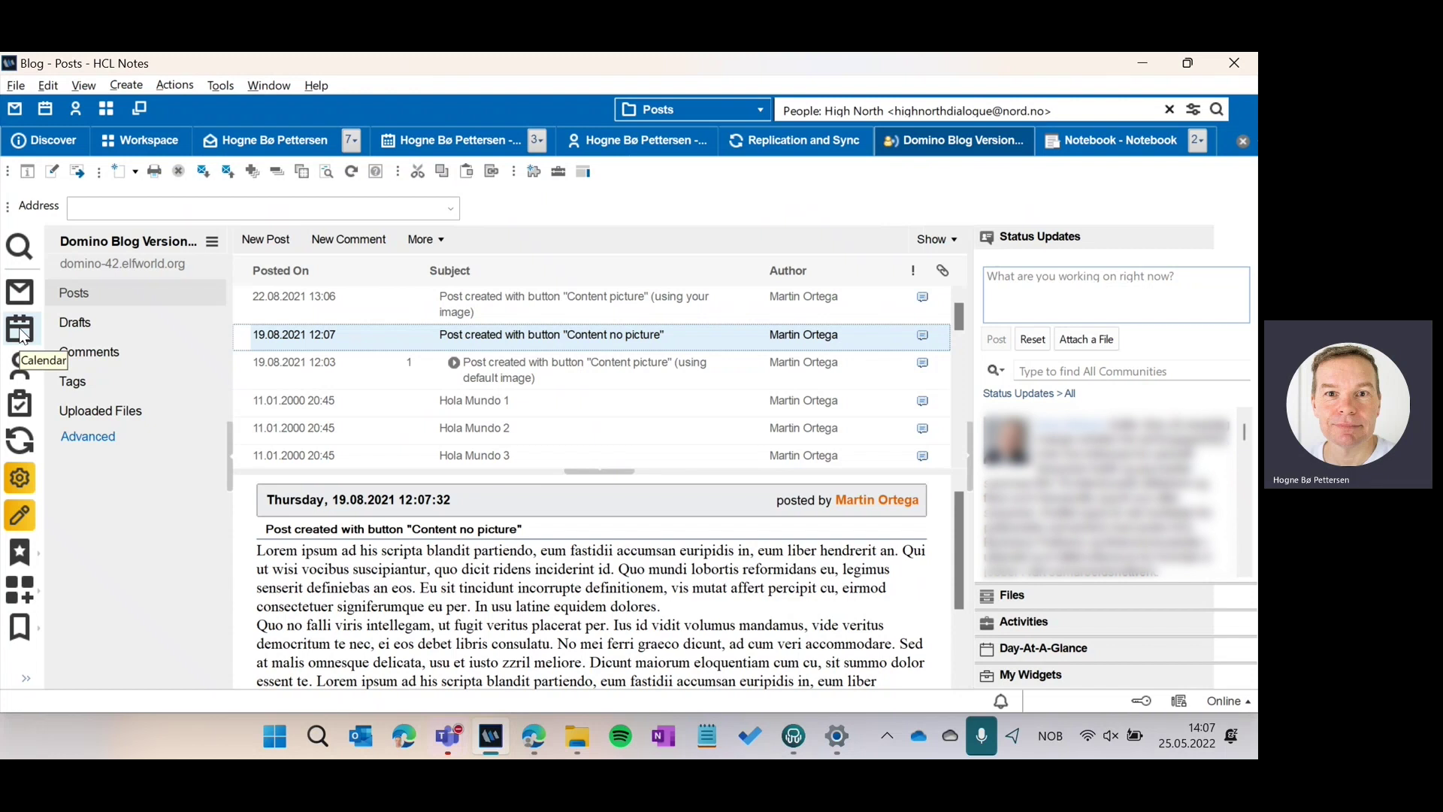
# Look over the view options, including Dock the Open List, and return to the Workspace
pyautogui.click(86, 81)
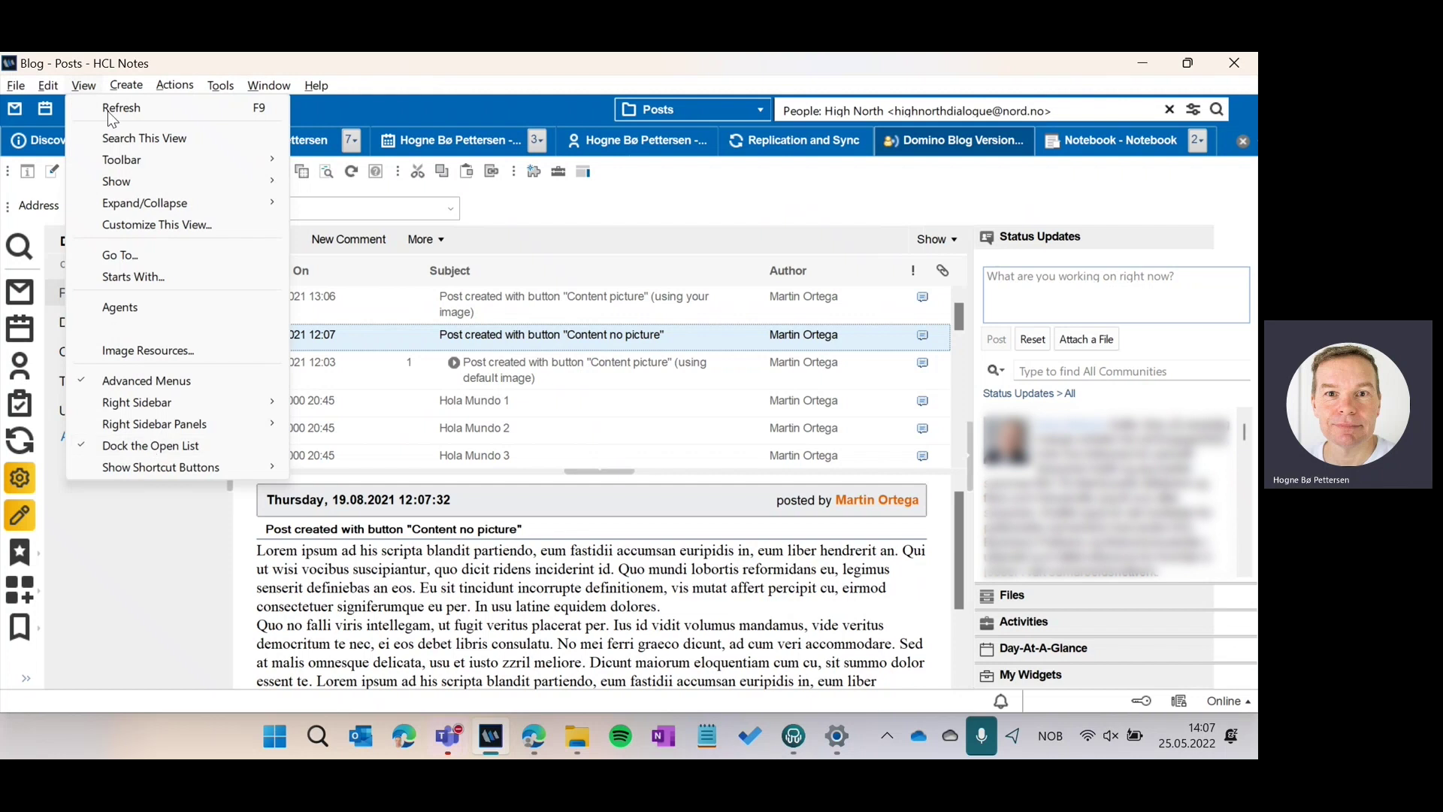
pyautogui.click(180, 66)
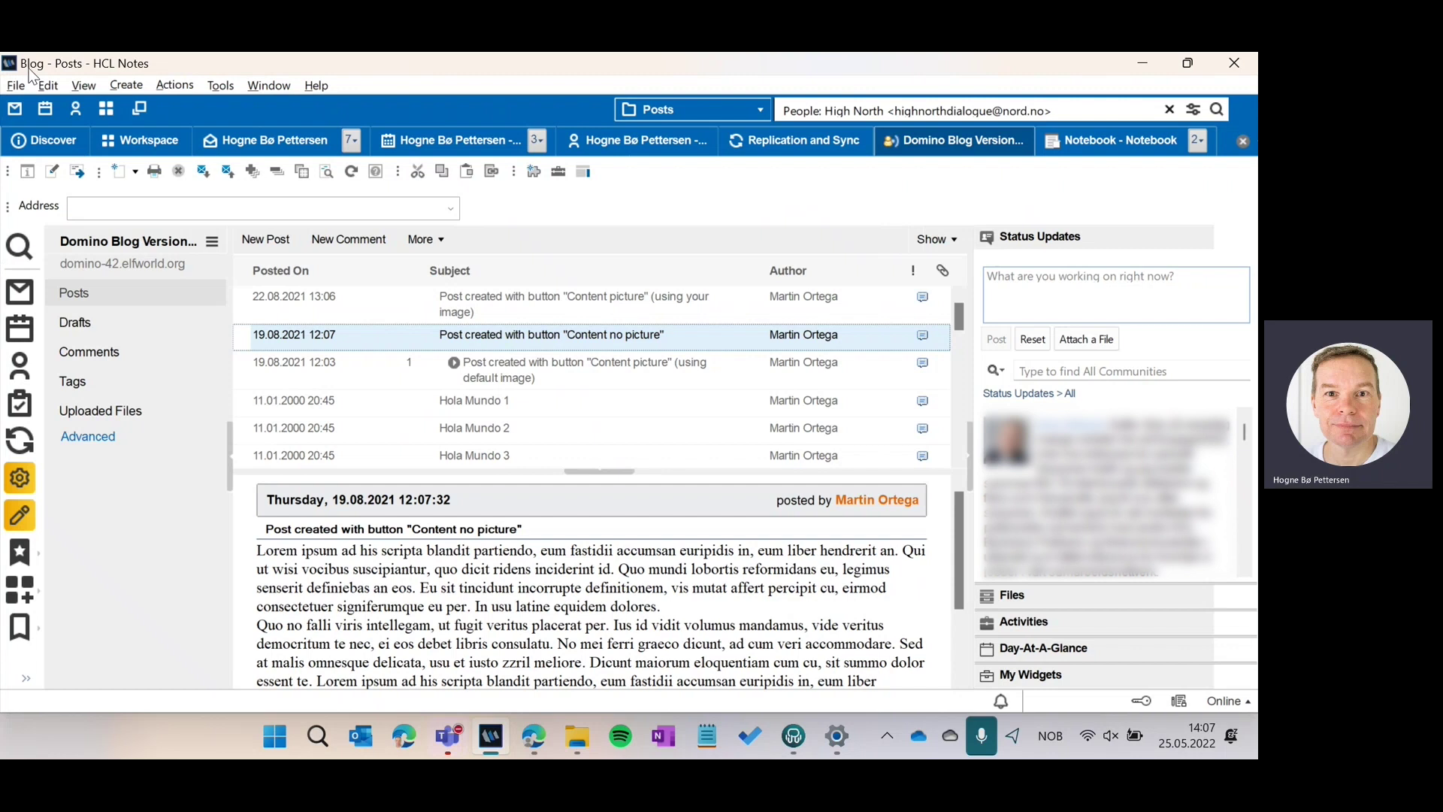
pyautogui.click(128, 139)
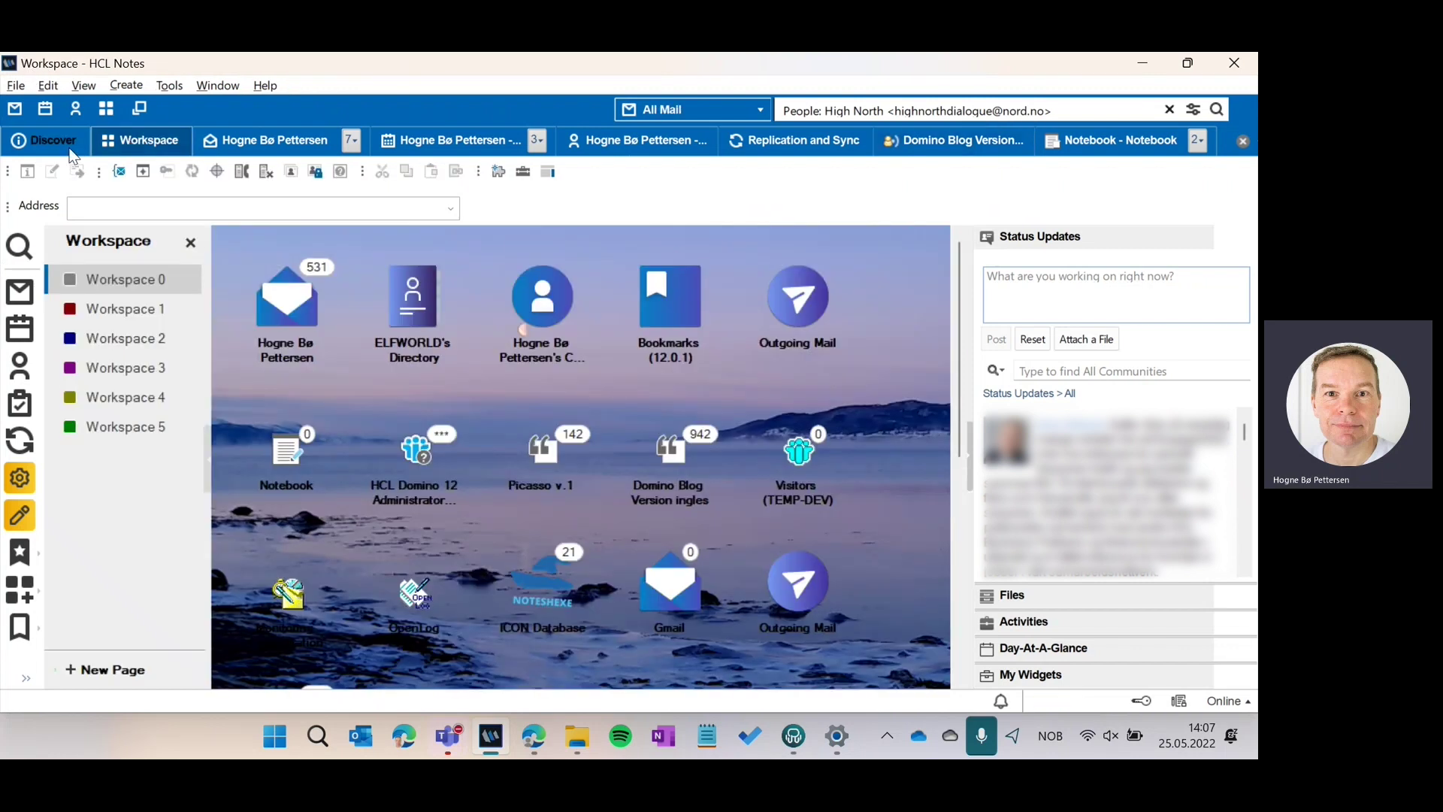
# Search the Open list for "icon" and clear the search text
pyautogui.click(23, 252)
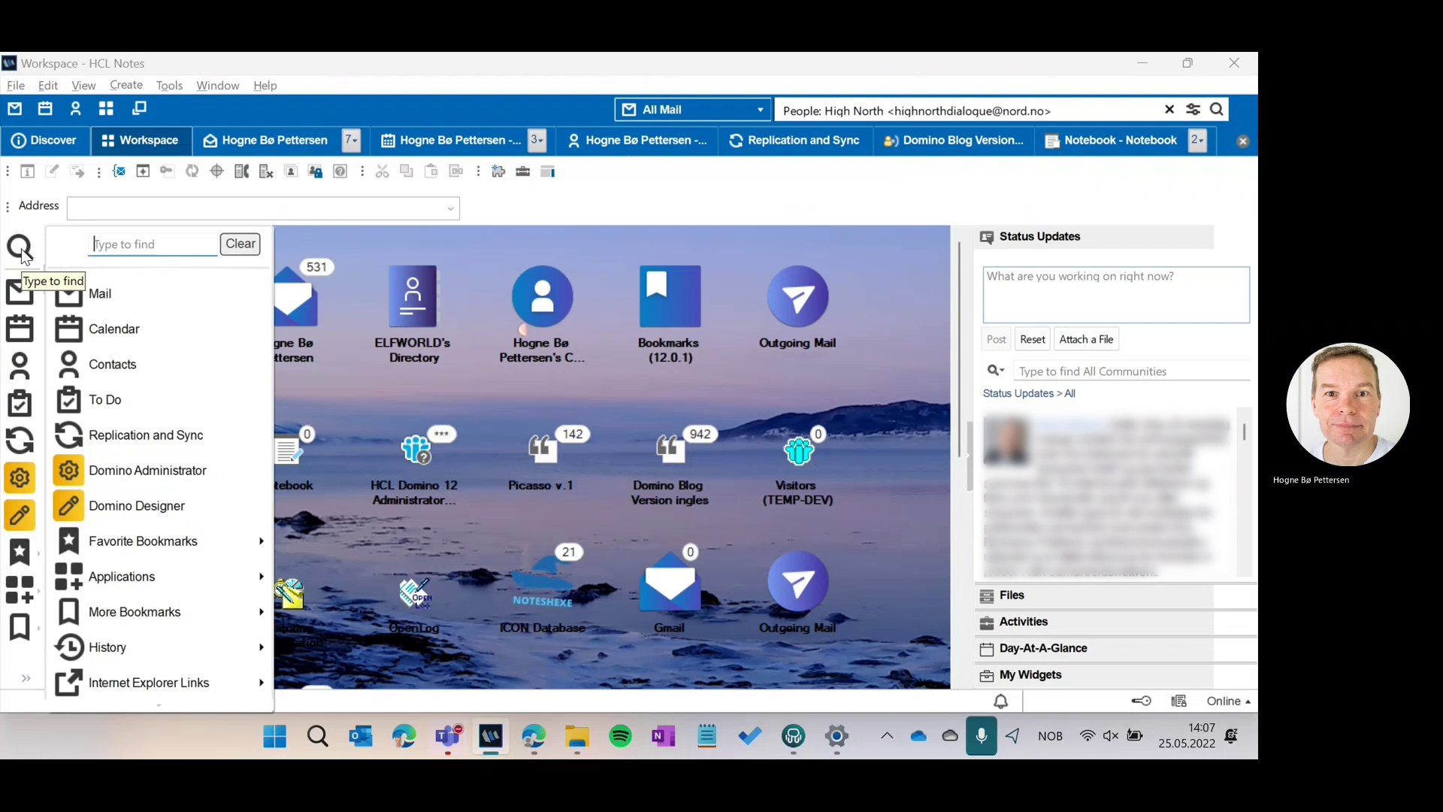
pyautogui.write('icon')
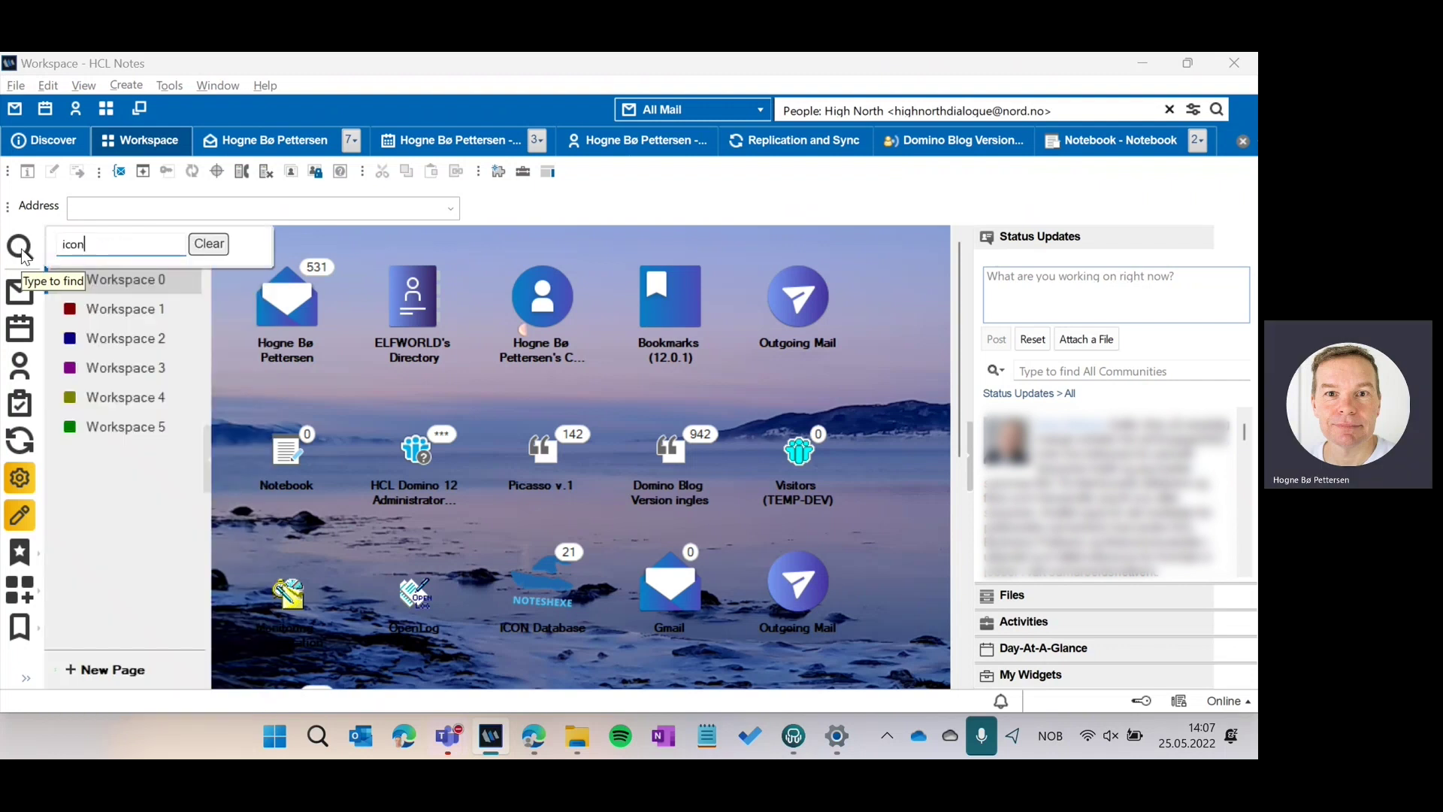
pyautogui.press('BackSpace')
pyautogui.press('BackSpace')
pyautogui.press('BackSpace')
pyautogui.press('BackSpace')
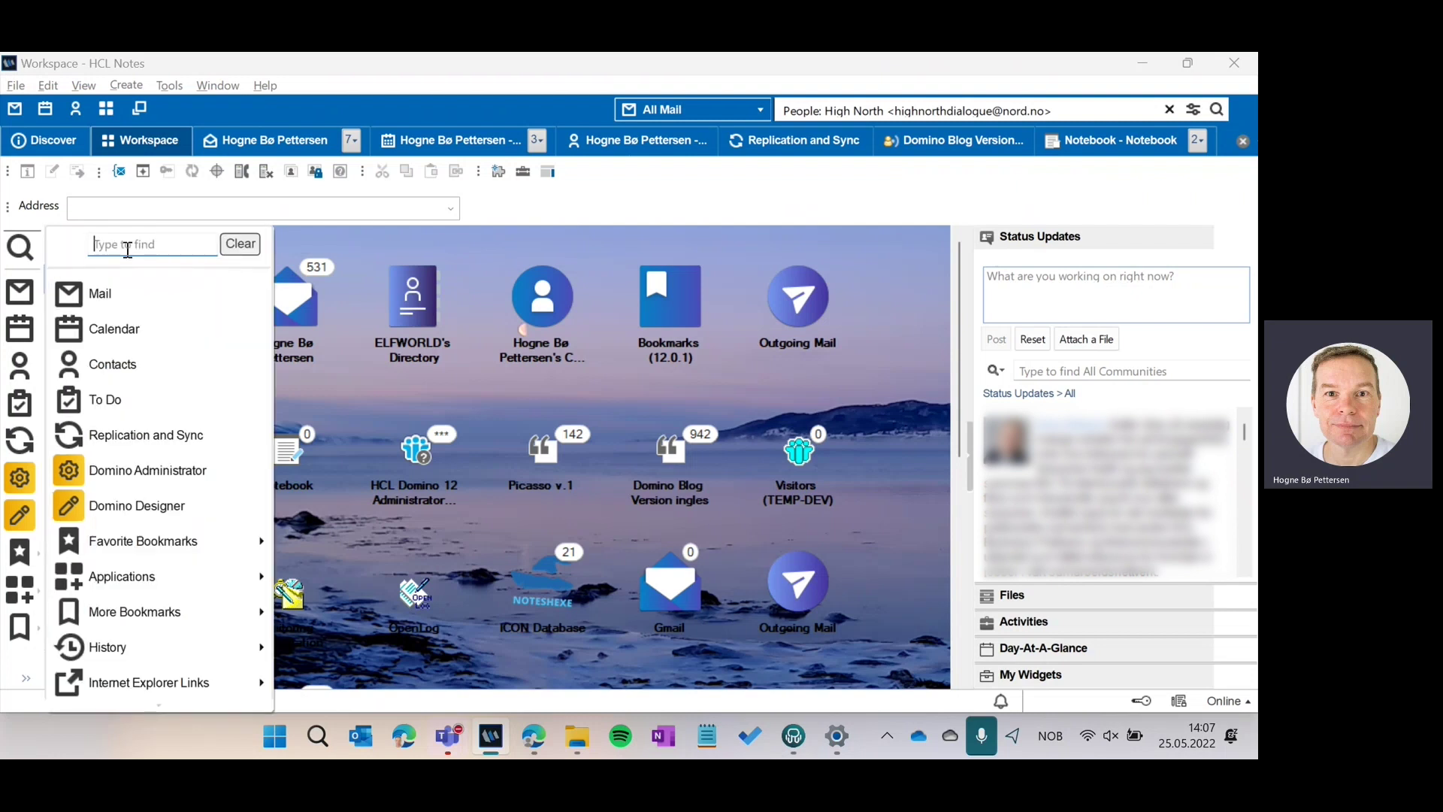
# Search the Open list for "gmail", "visitors" and "visi" in turn
pyautogui.write('gmail')
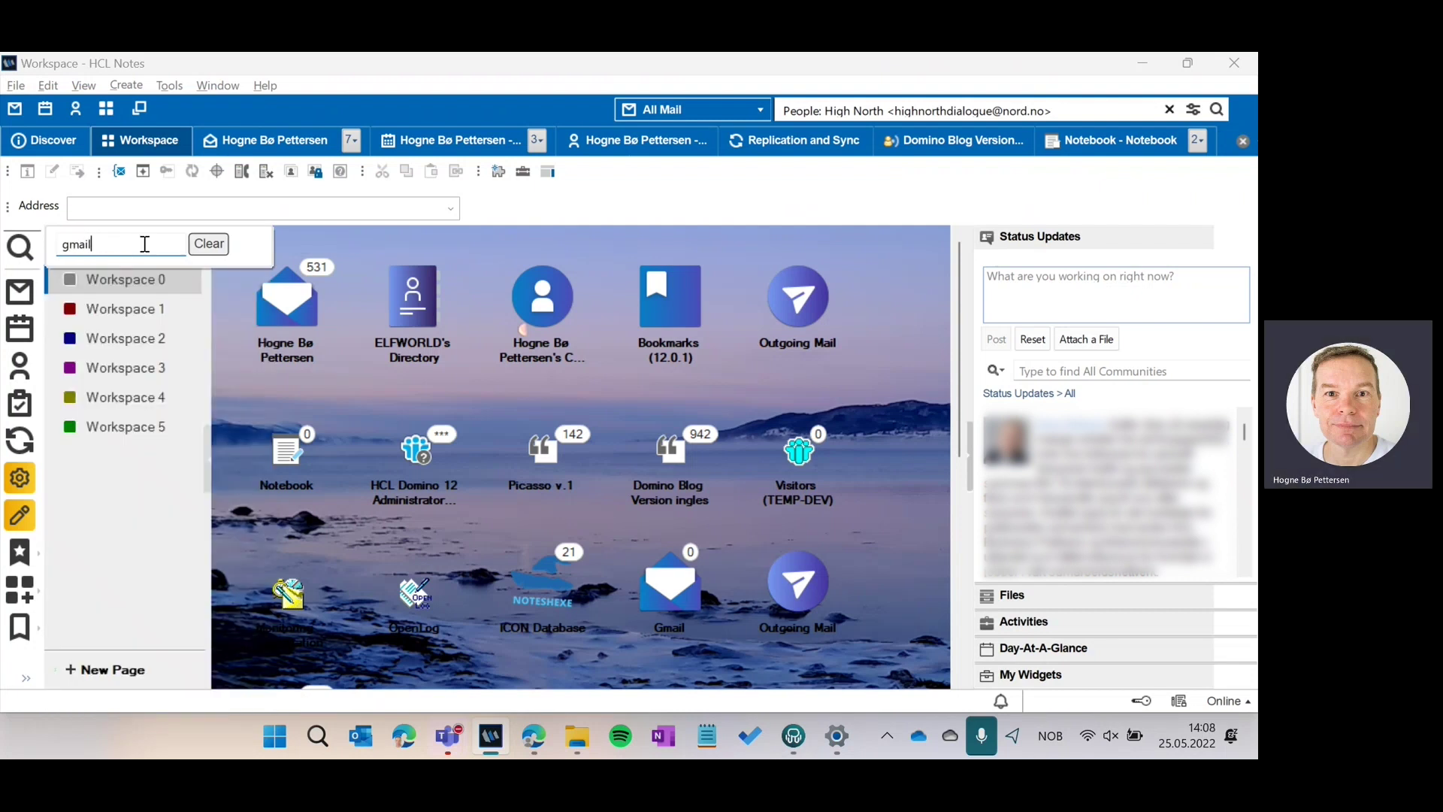
pyautogui.moveTo(145, 244); pyautogui.dragTo(40, 239)
pyautogui.write('visitors')
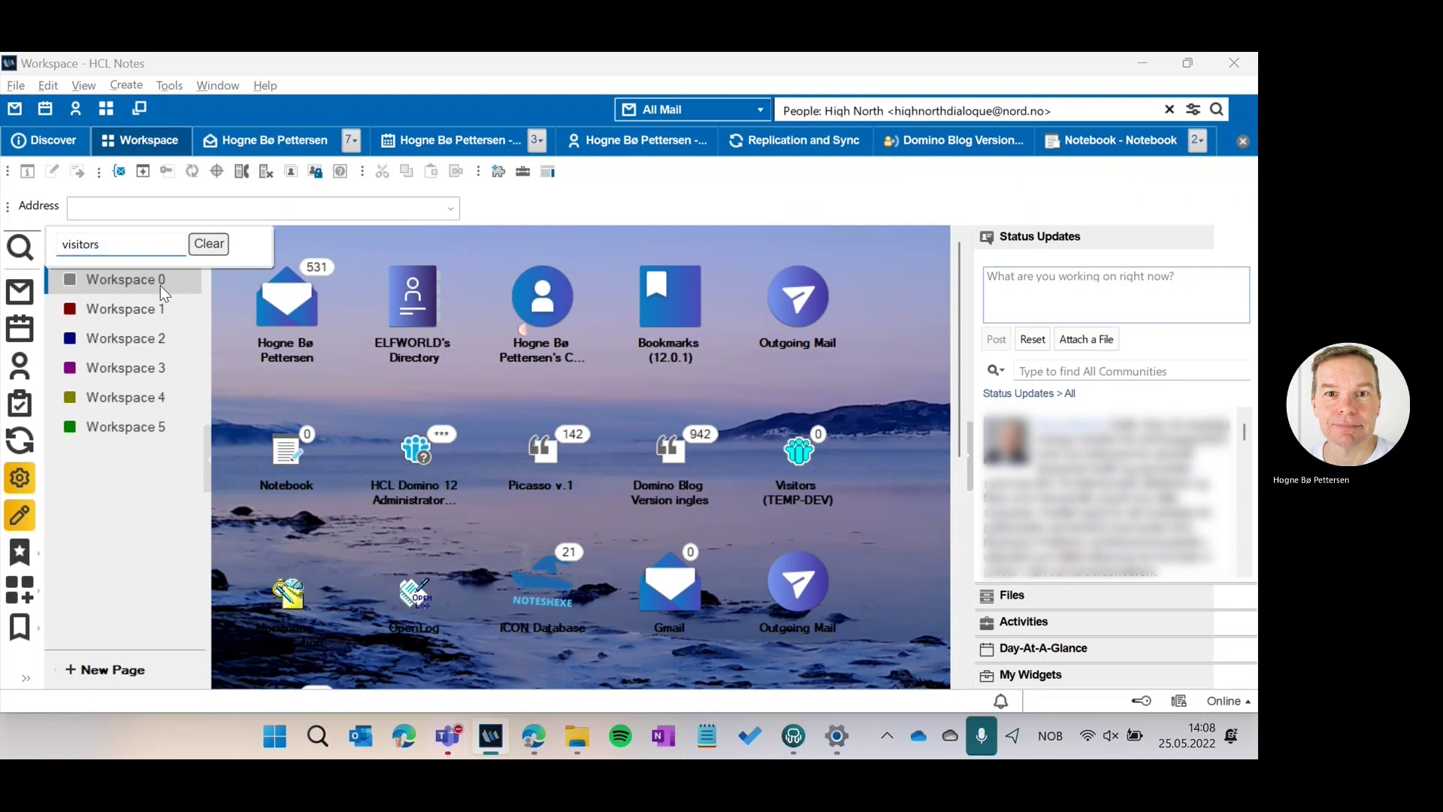
pyautogui.click(209, 245)
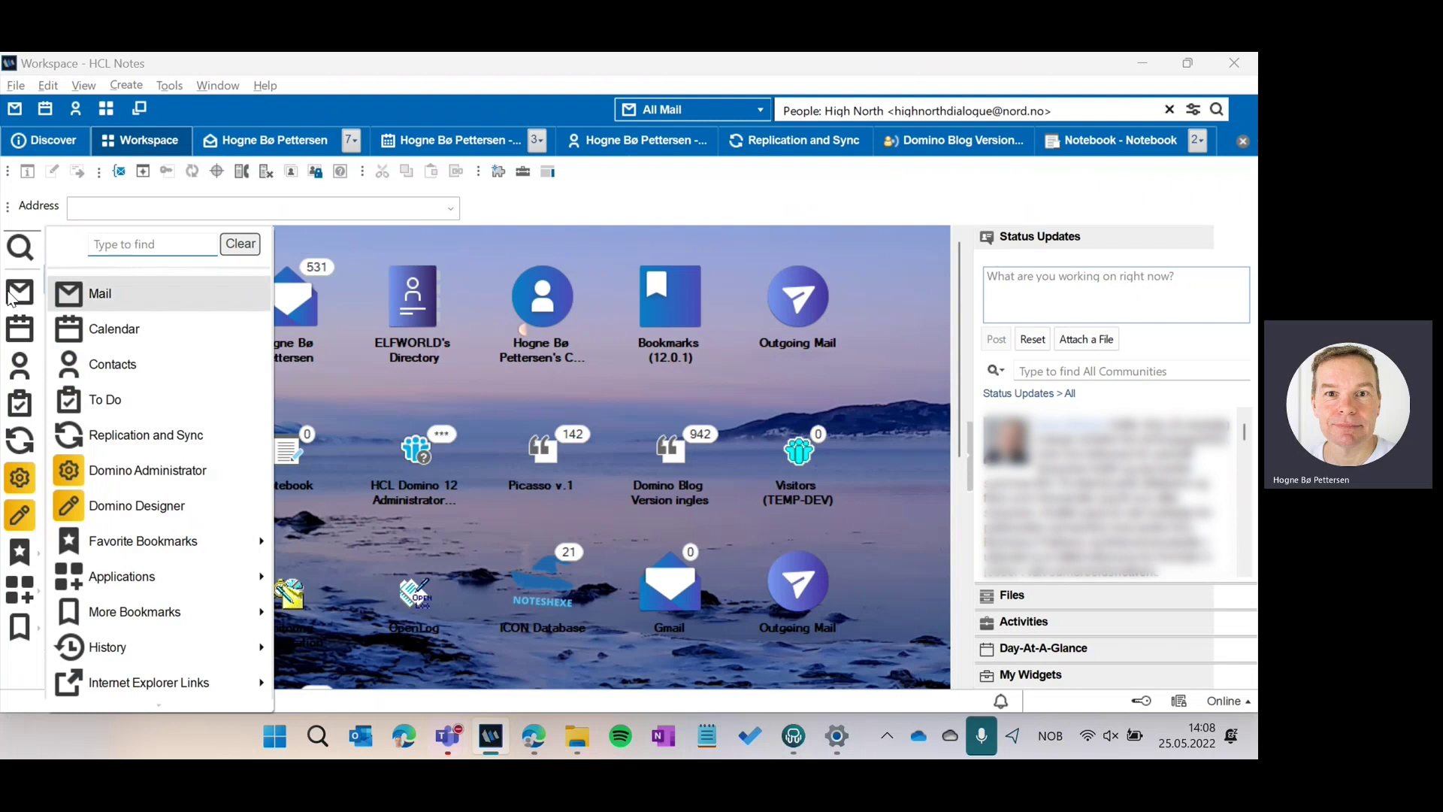
pyautogui.click(21, 248)
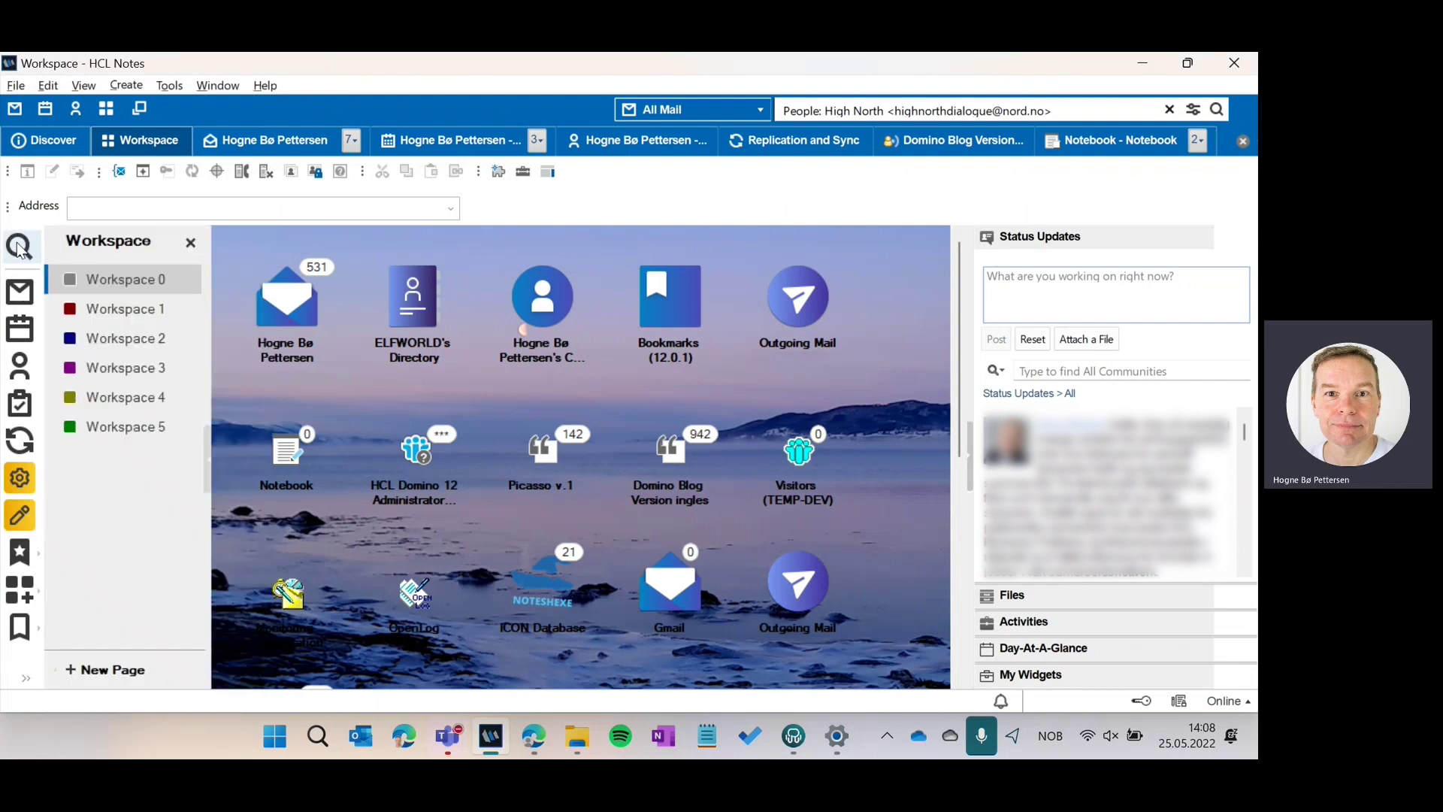
pyautogui.click(21, 248)
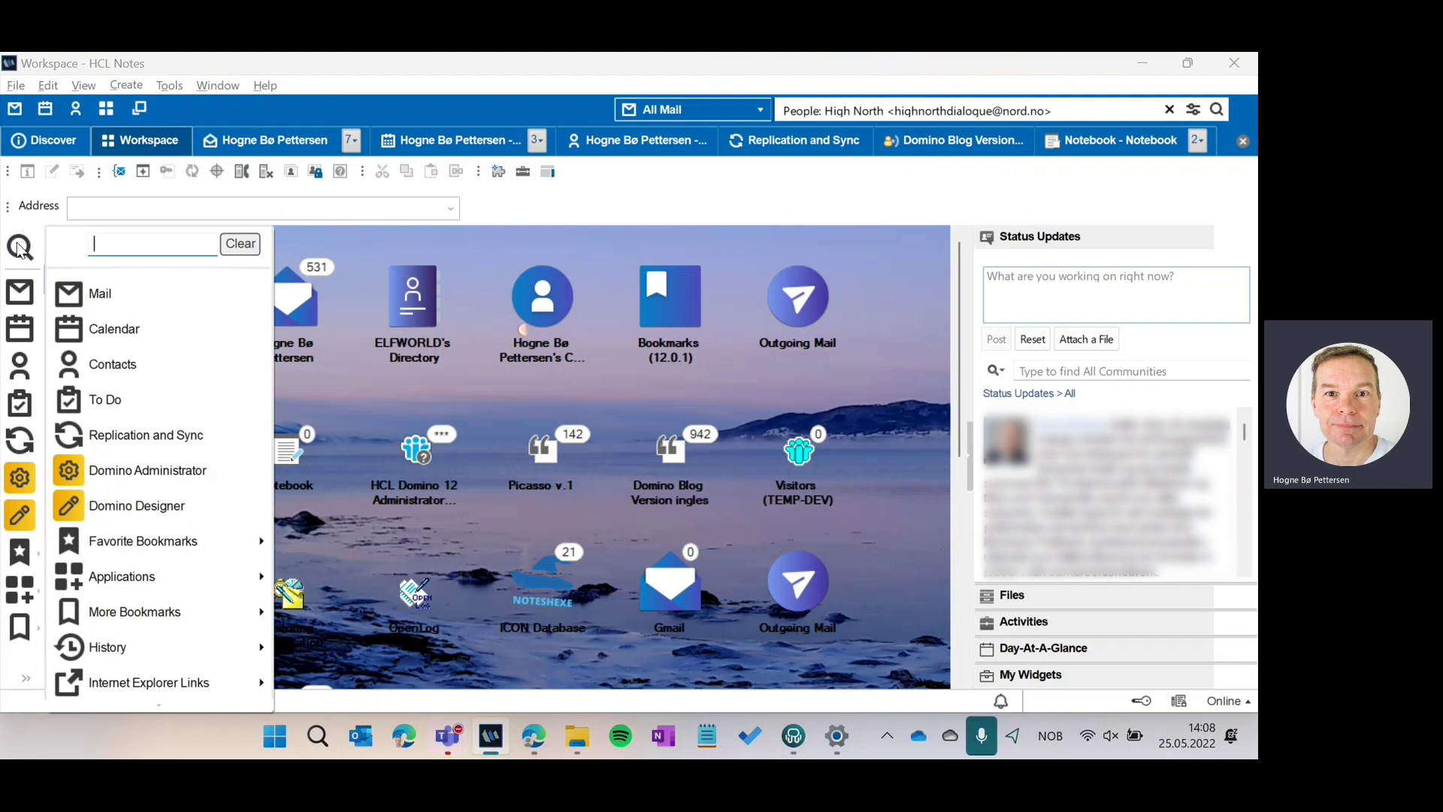
pyautogui.write('visi')
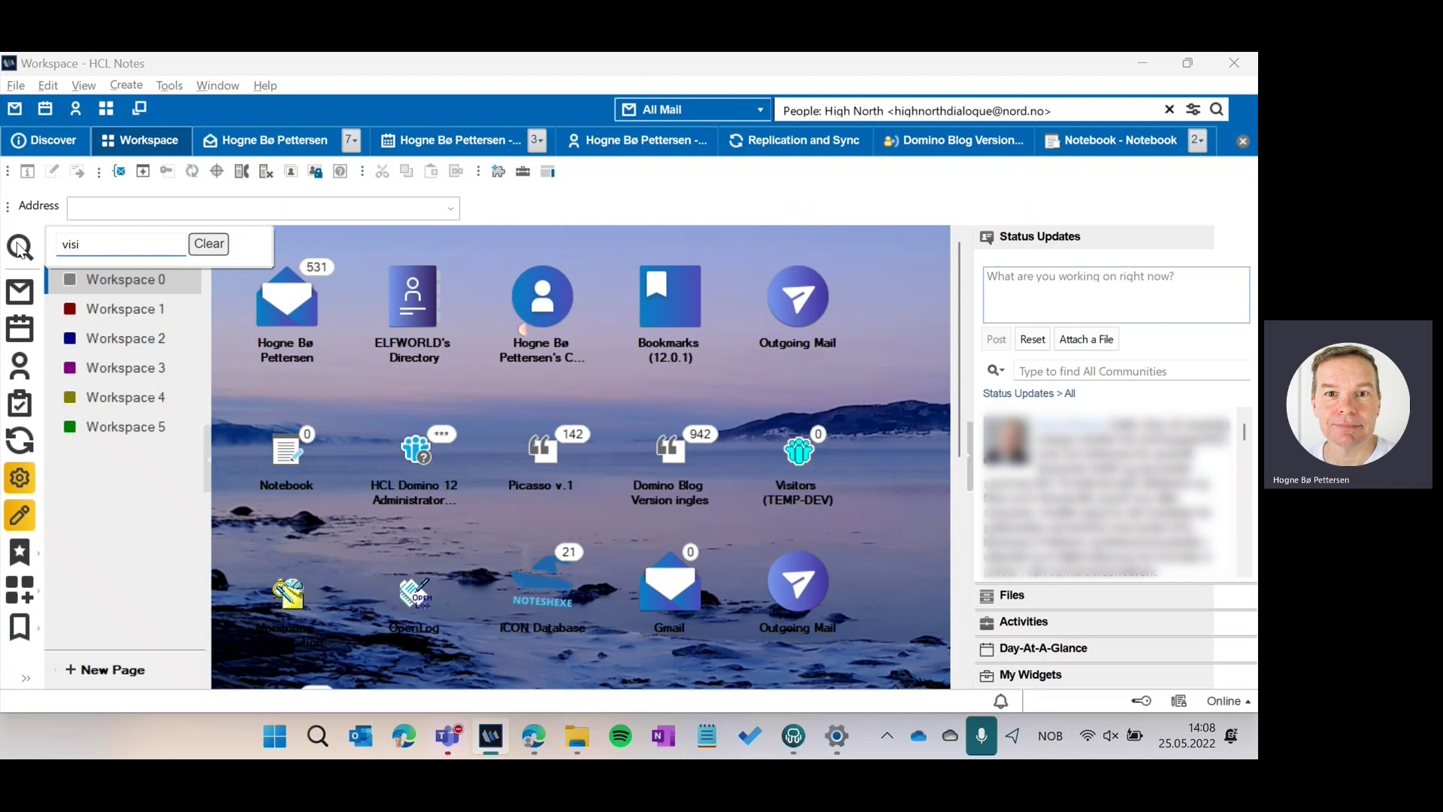
# Search the Windows Start menu for "word" and dismiss it without launching anything
pyautogui.click(283, 737)
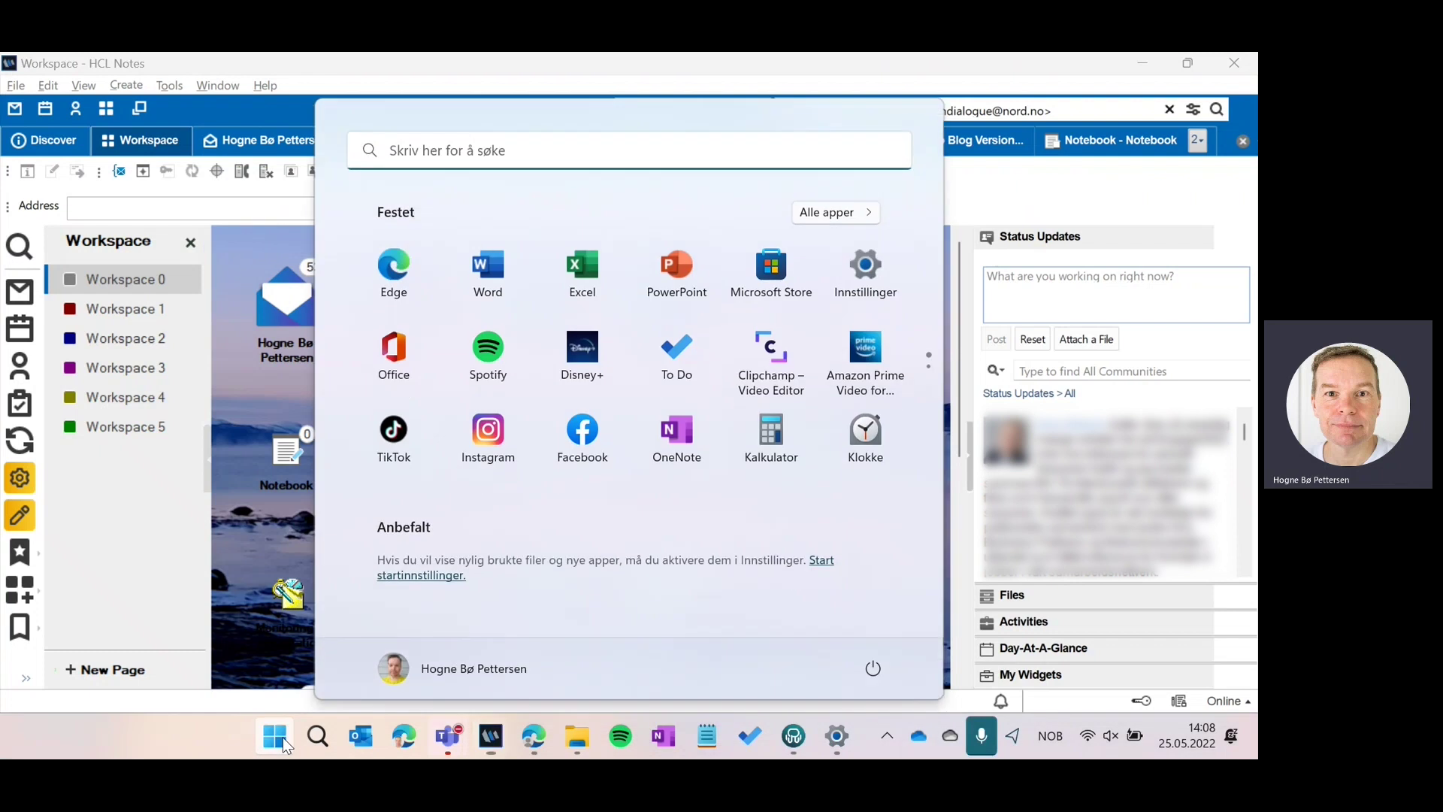
pyautogui.write('word')
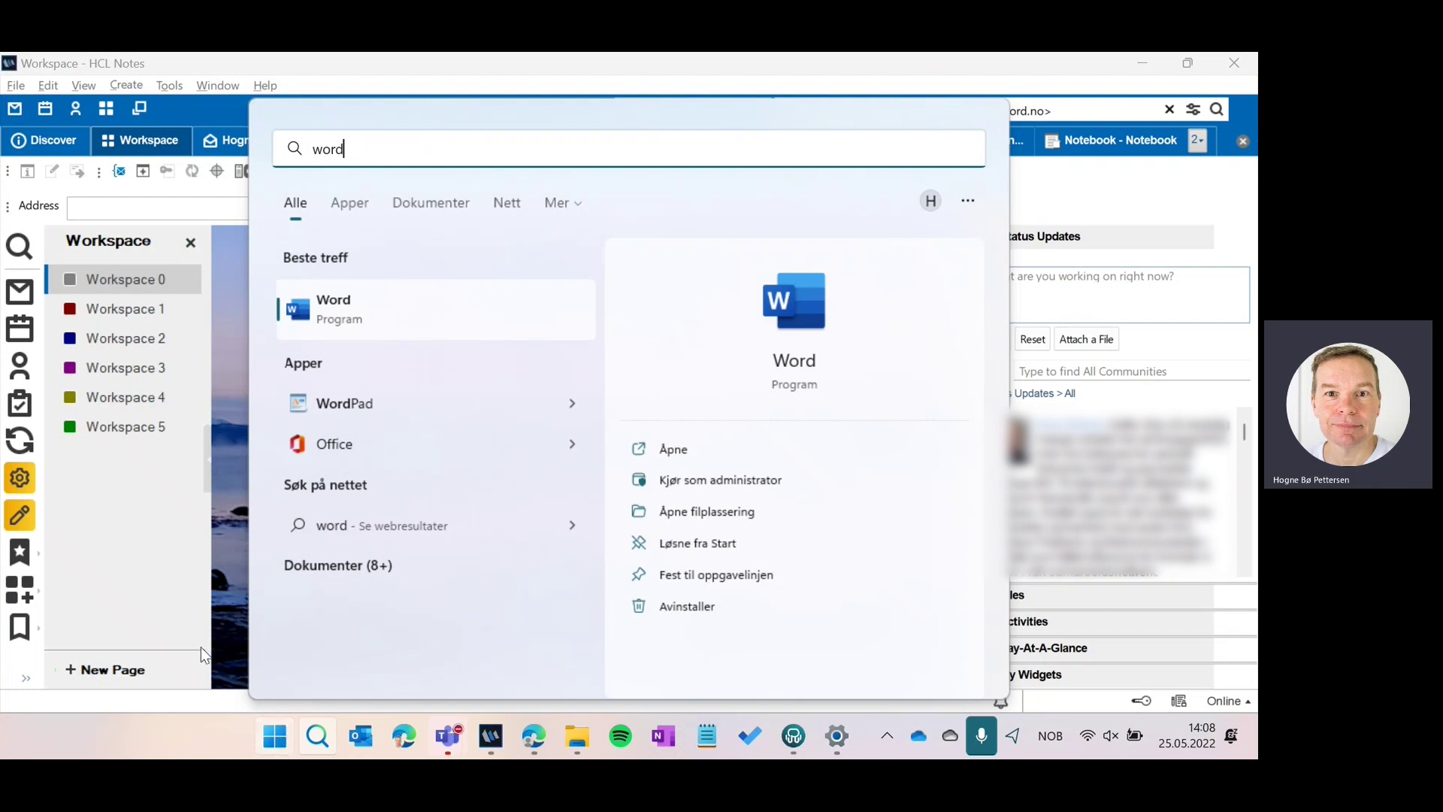
pyautogui.click(118, 539)
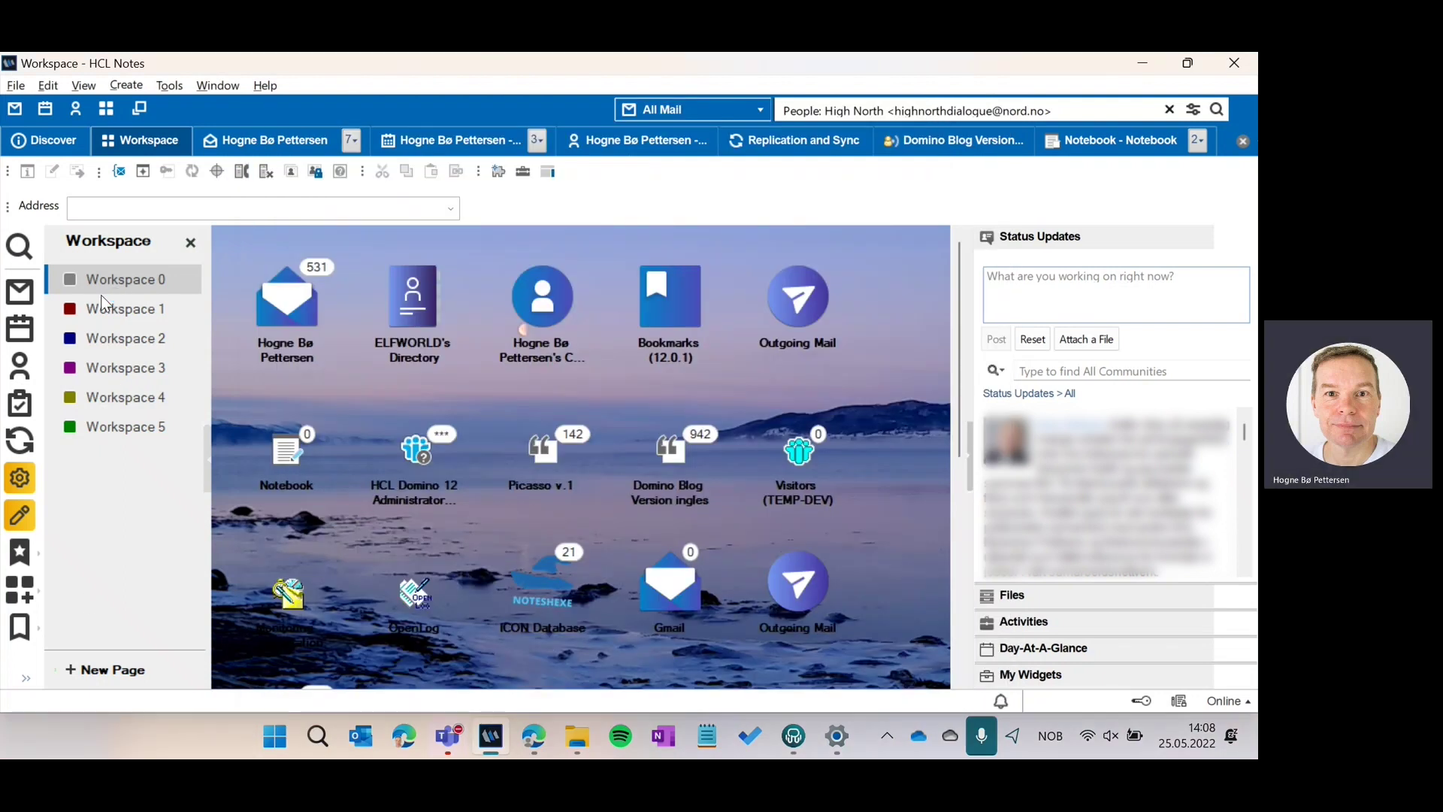
# Review the Open list entries and browse the History items for Idag and Igår
pyautogui.click(21, 248)
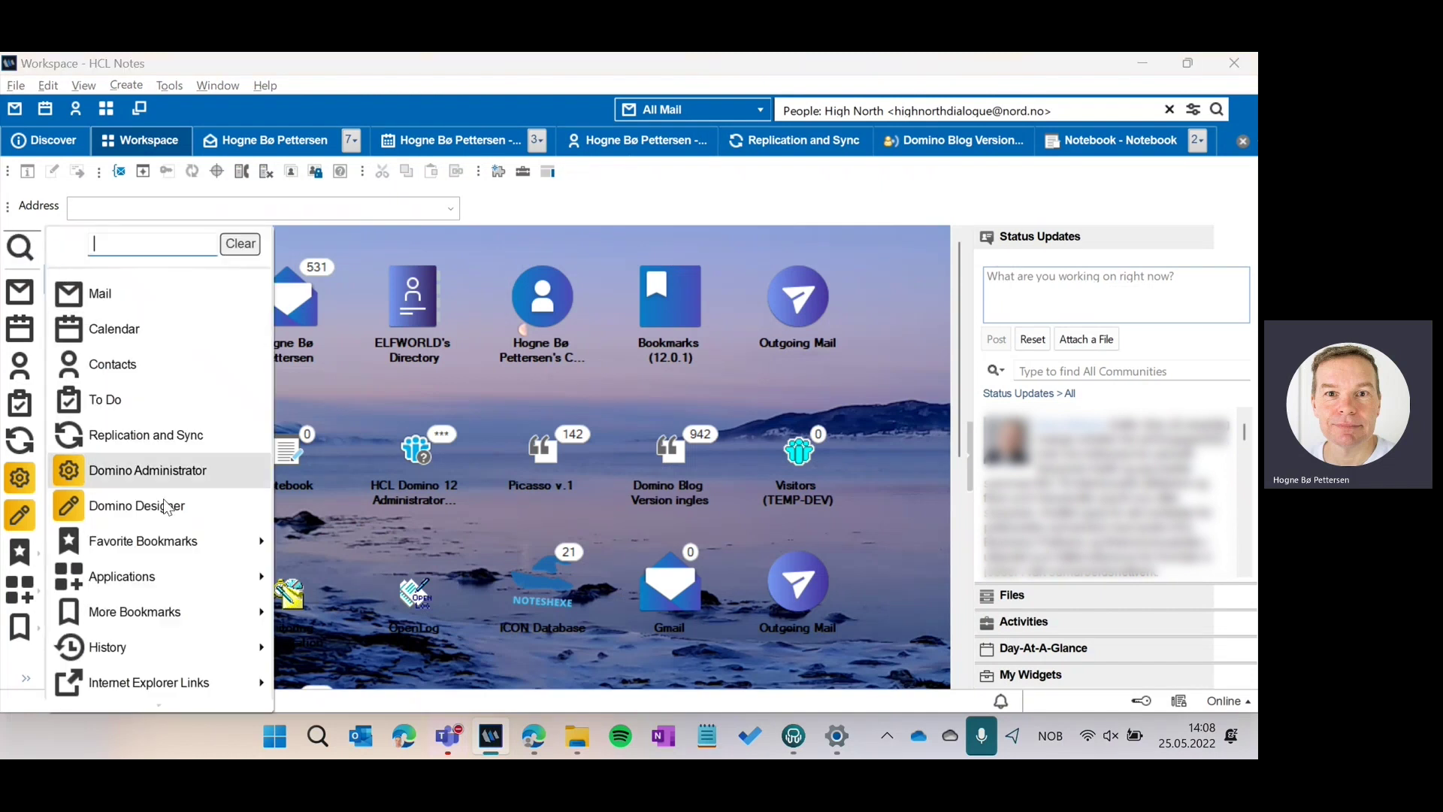
pyautogui.click(23, 248)
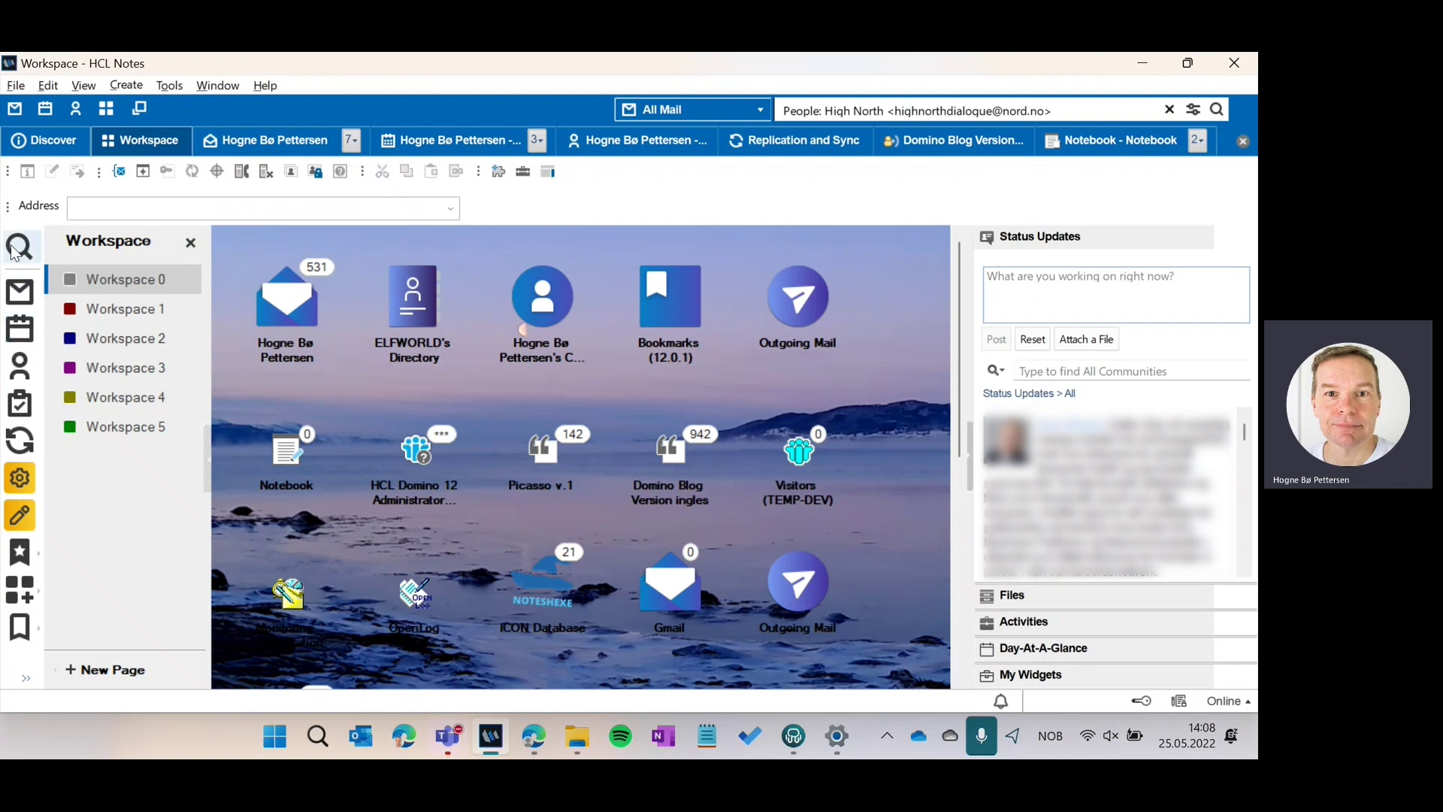
pyautogui.click(24, 680)
pyautogui.moveTo(110, 487)
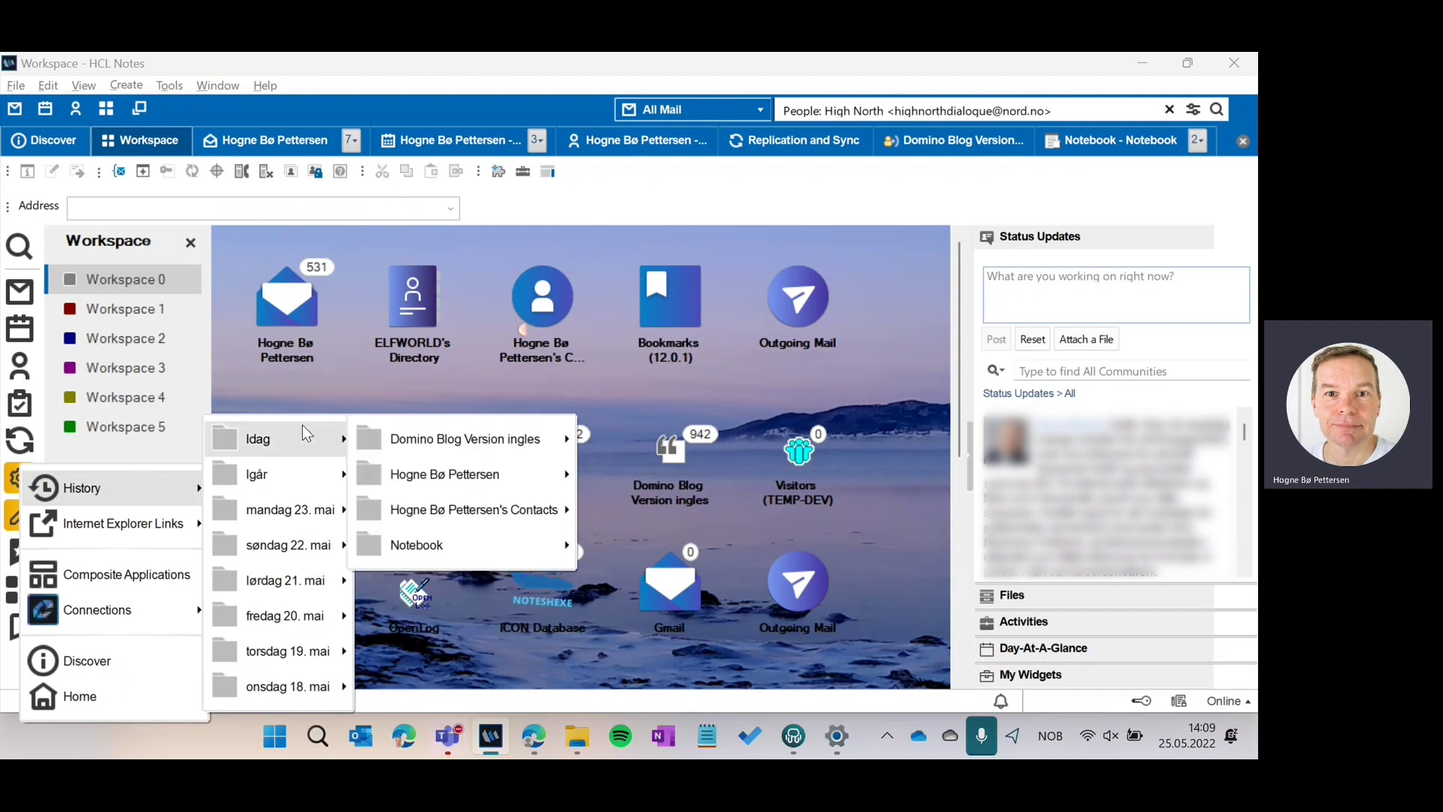
pyautogui.moveTo(313, 464)
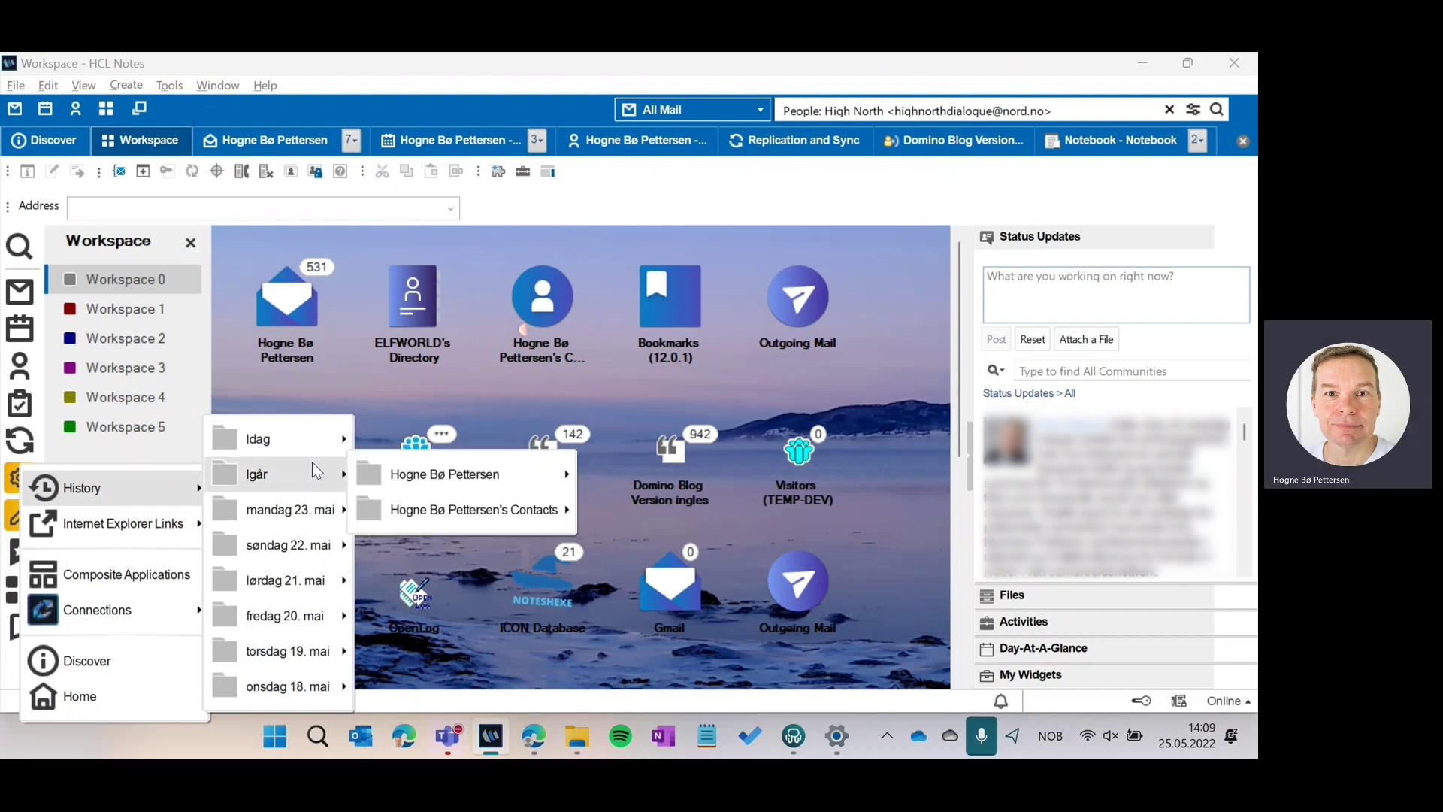
# Look through the History entries for mandag 23. mai and onsdag 18. mai and the Internet Explorer Links entry, and close the Open list
pyautogui.moveTo(323, 515)
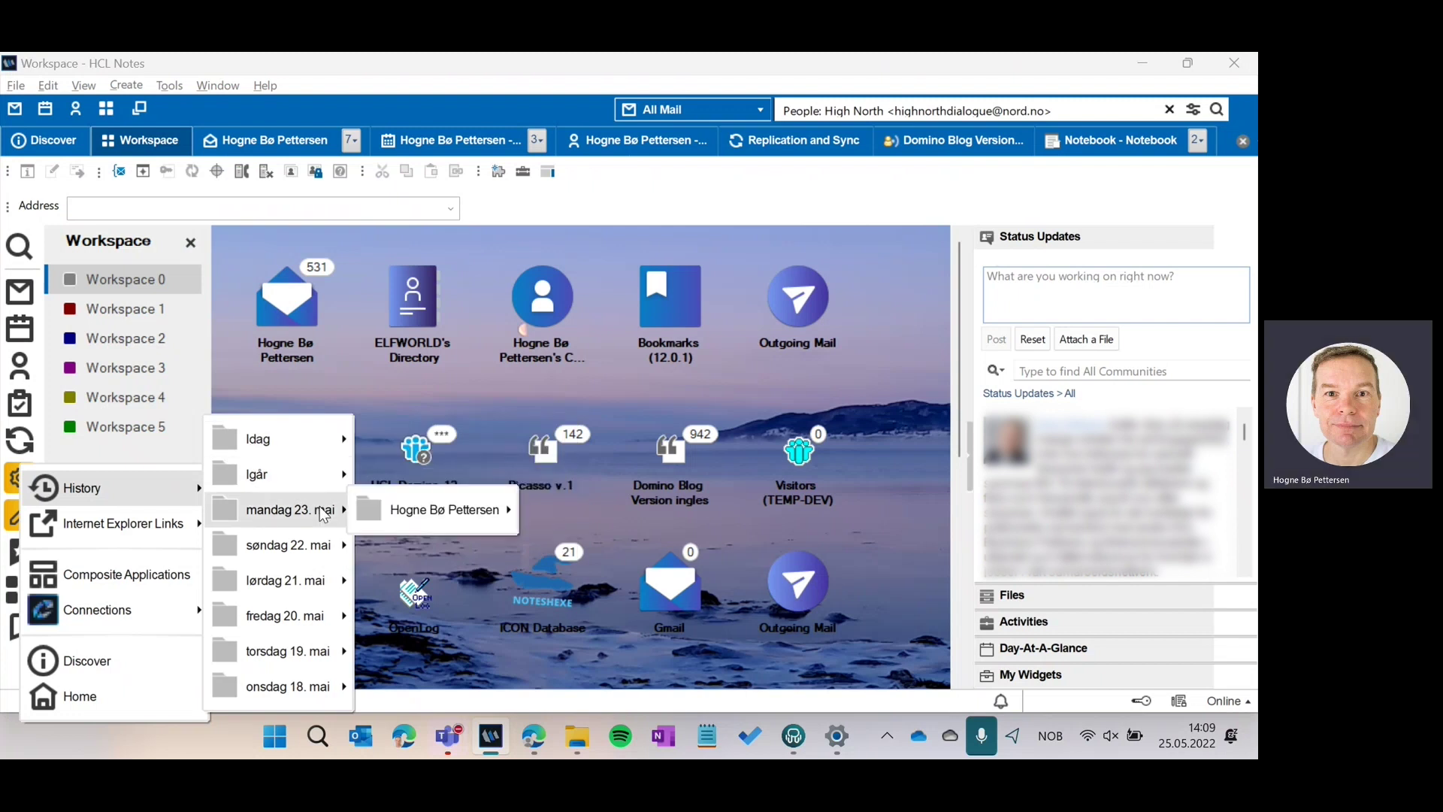
pyautogui.moveTo(335, 696)
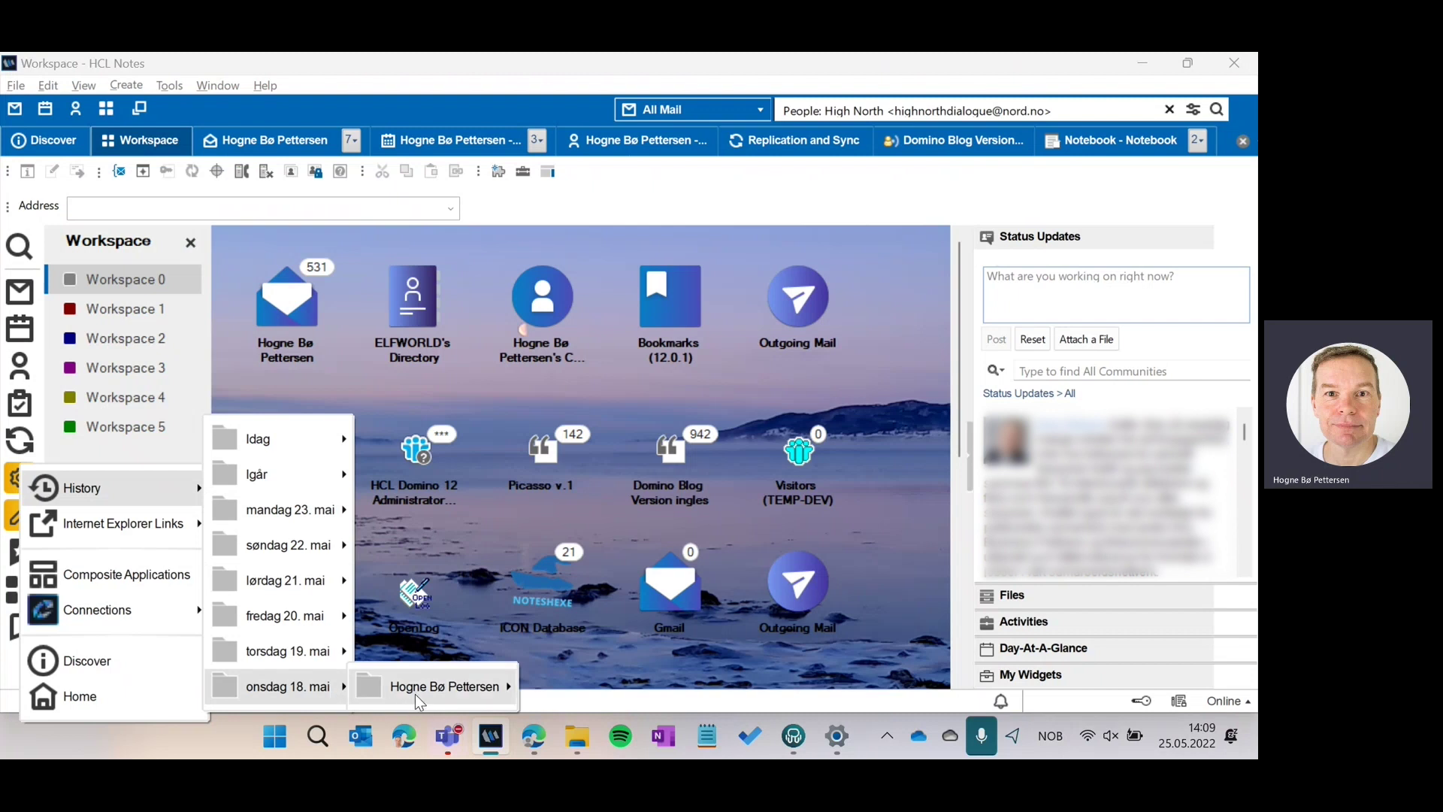
pyautogui.moveTo(414, 693)
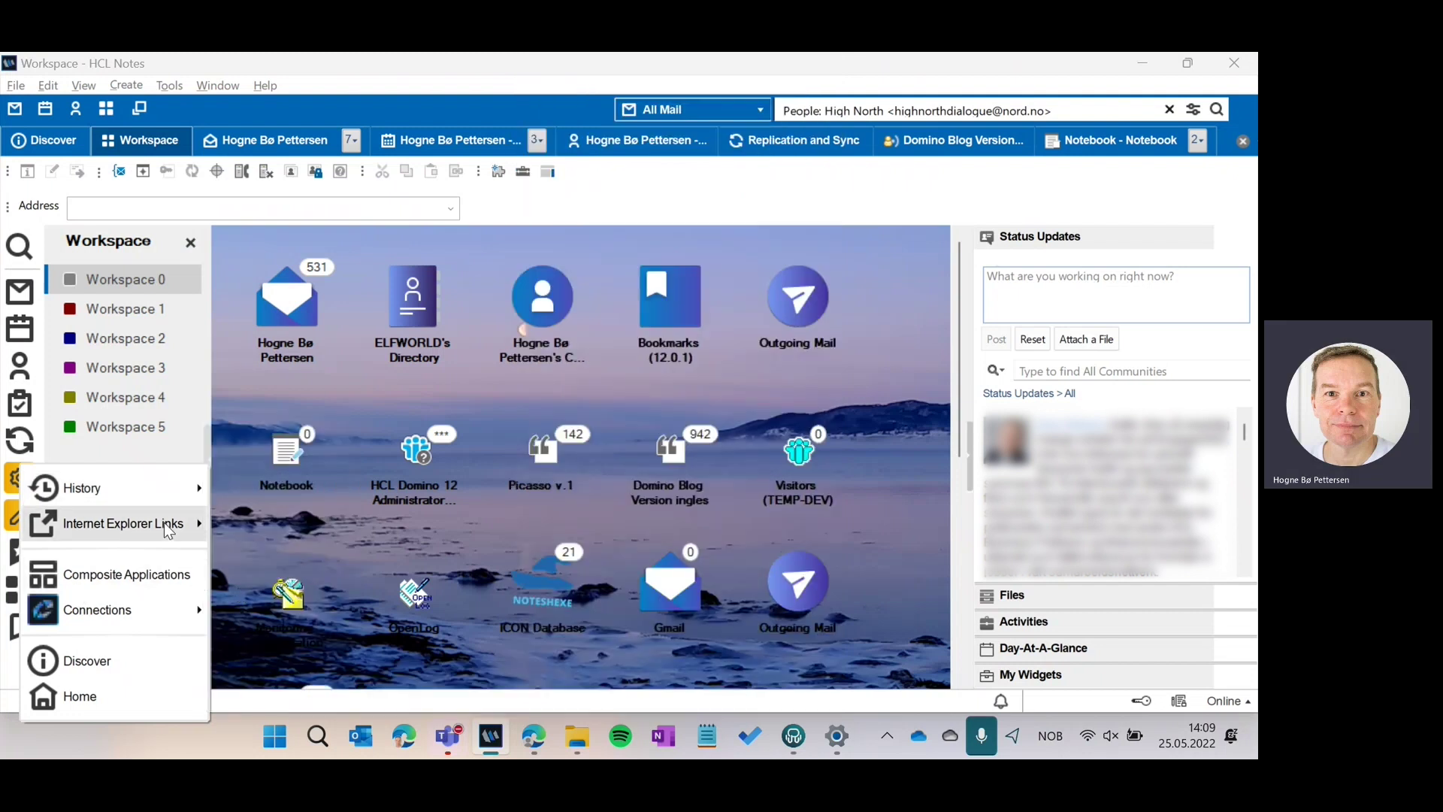
pyautogui.moveTo(169, 530)
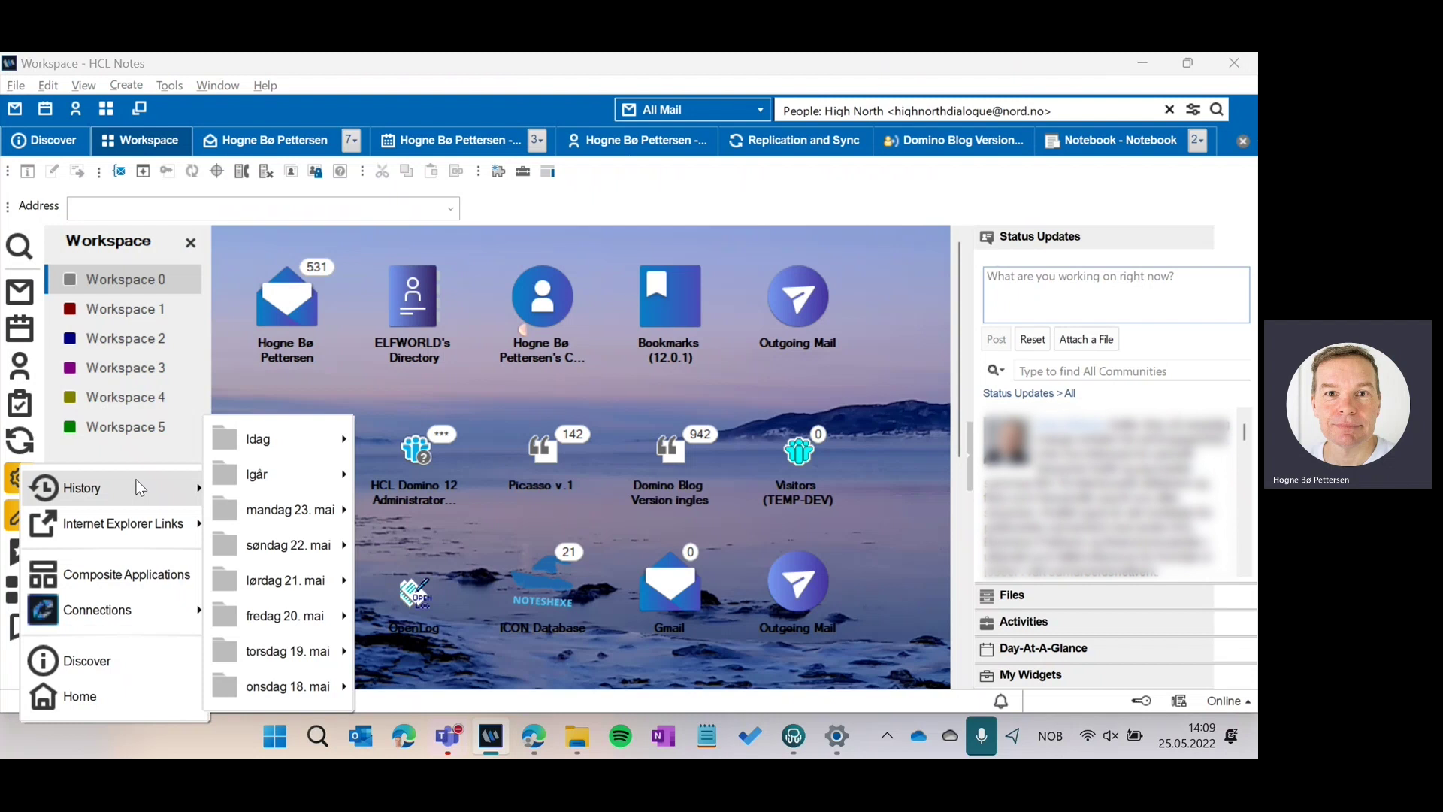
pyautogui.click(219, 57)
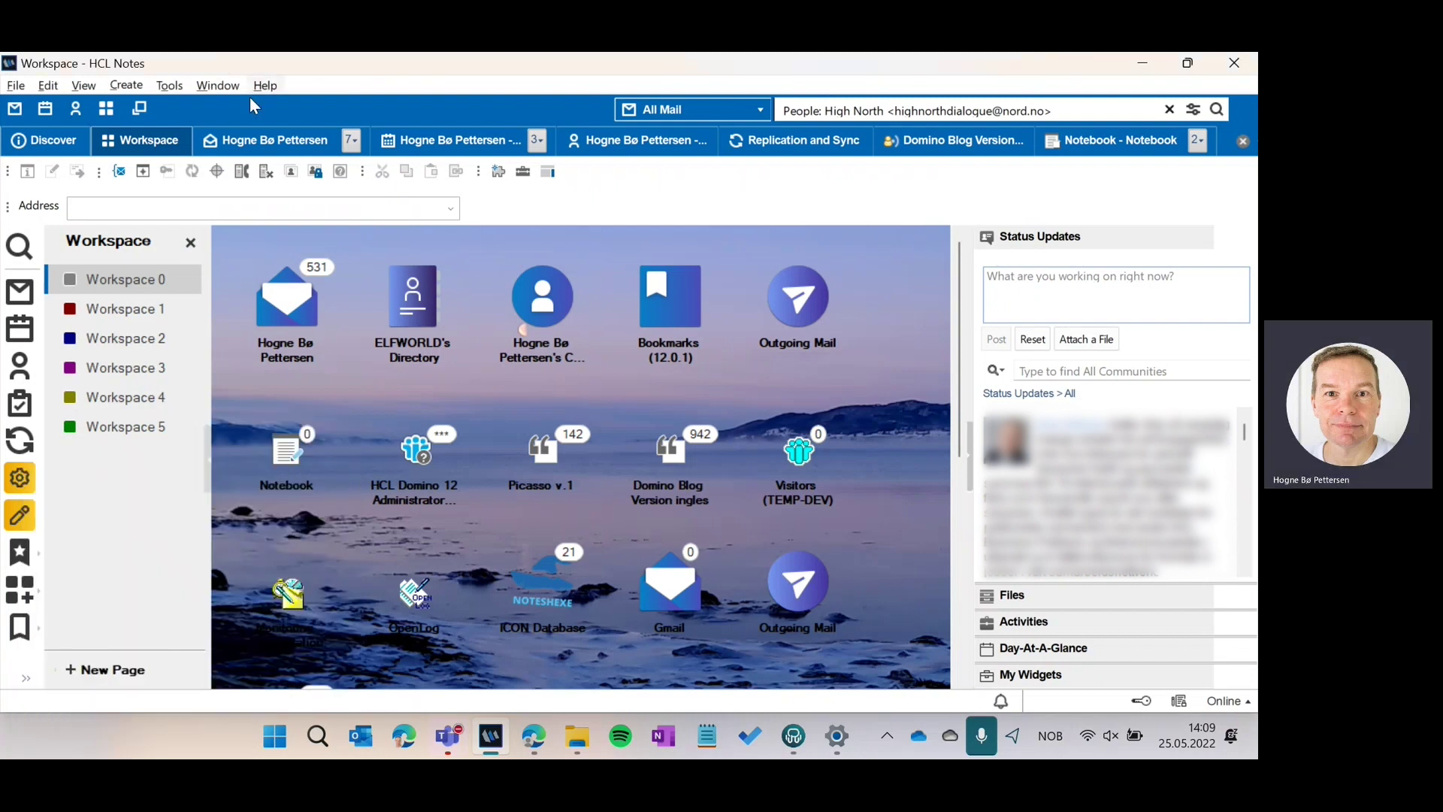
# Bring the already opened message "Nå kan du sjekke inn via sas.no" to the front of the mail group
pyautogui.click(276, 141)
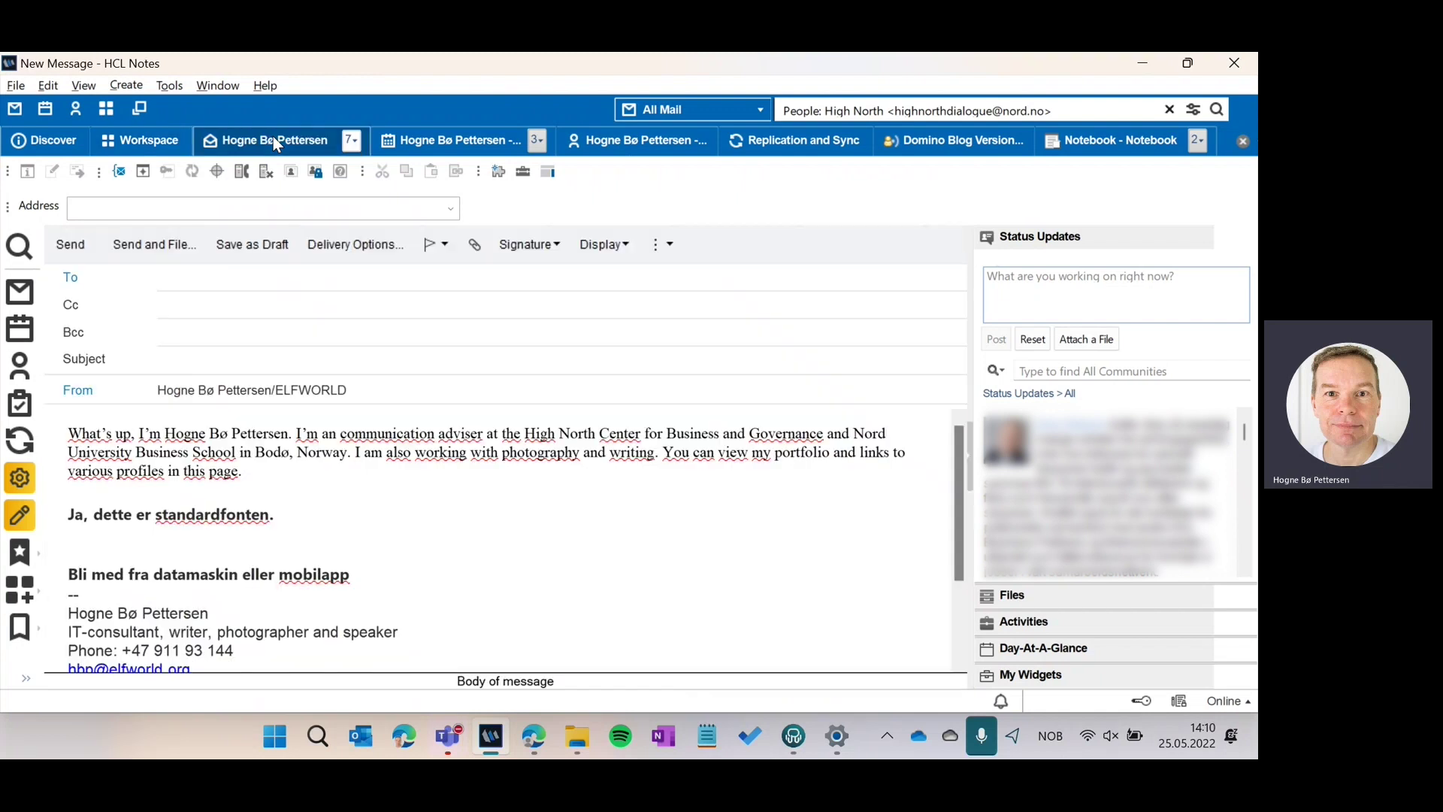
pyautogui.click(351, 141)
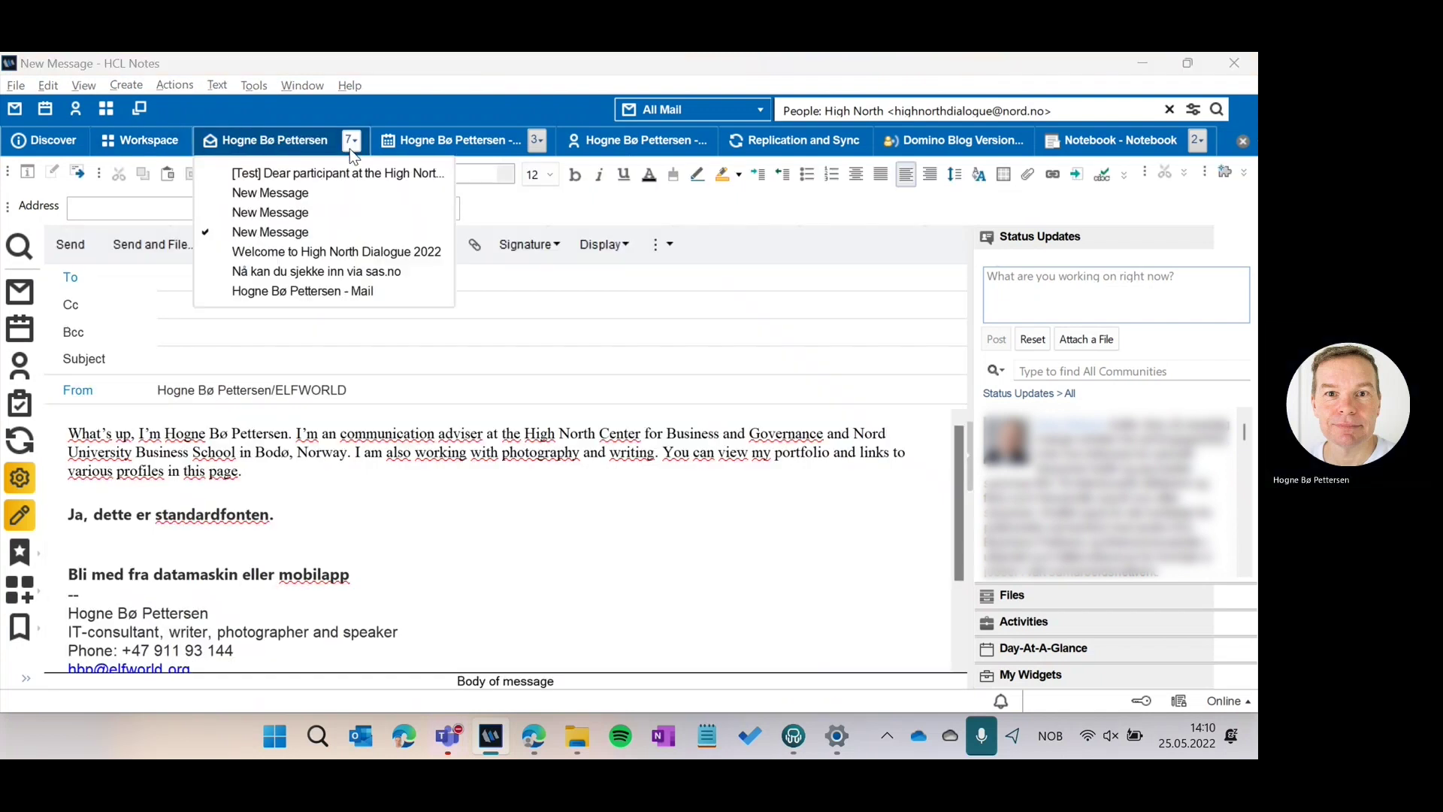
pyautogui.click(283, 272)
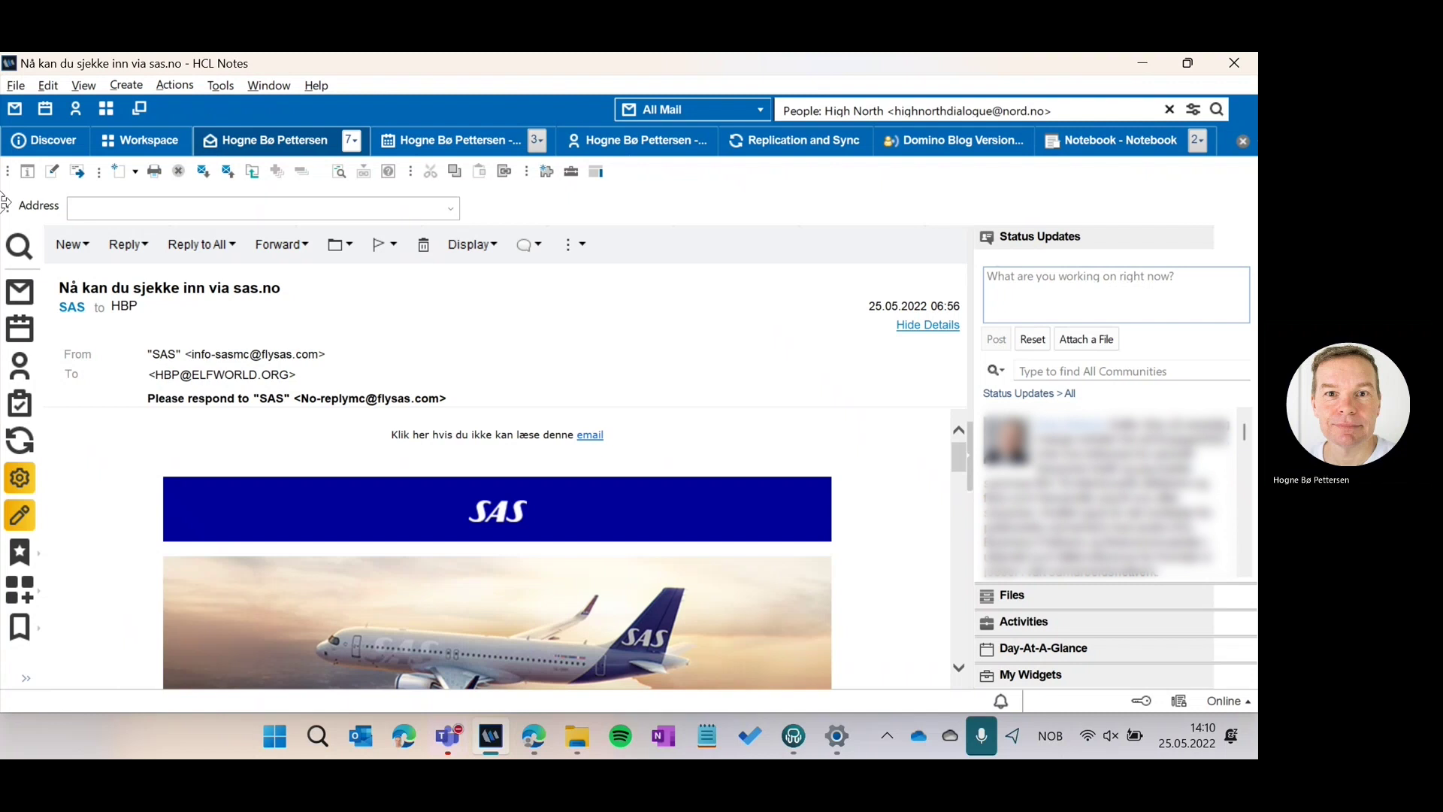
# Inspect the export settings for the SAS message with PDF Document as the file type, and cancel the export
pyautogui.click(16, 85)
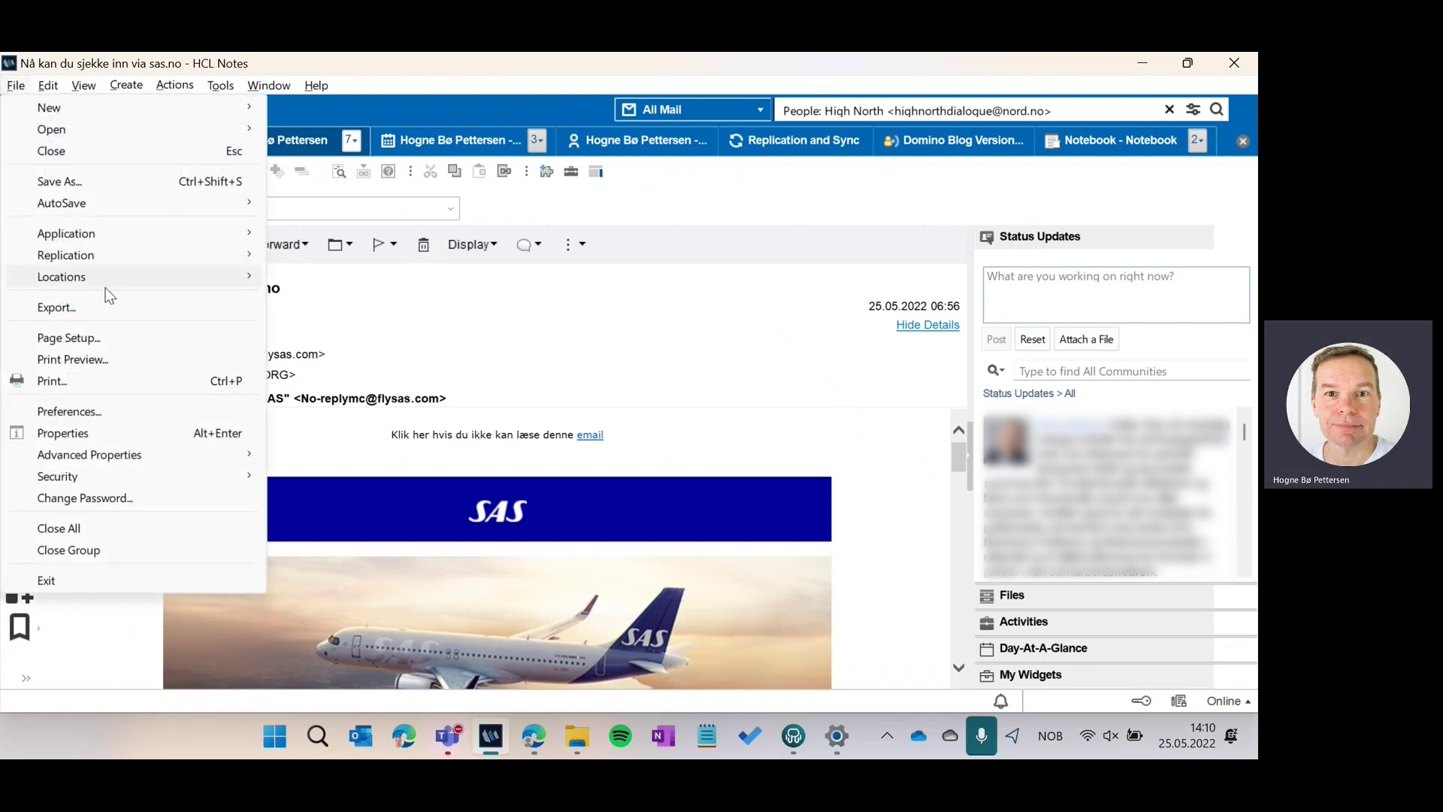
pyautogui.click(88, 305)
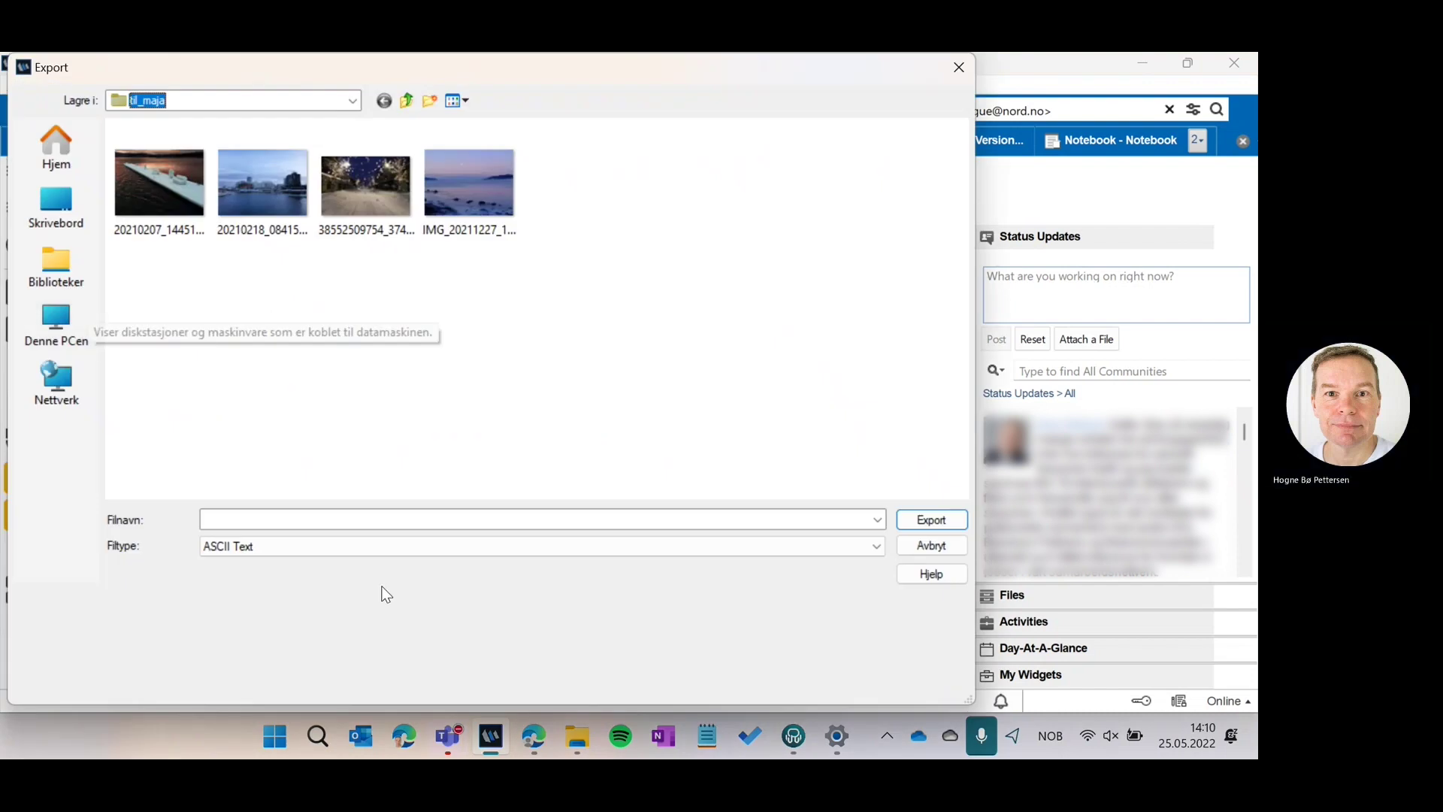
pyautogui.click(350, 547)
pyautogui.click(313, 603)
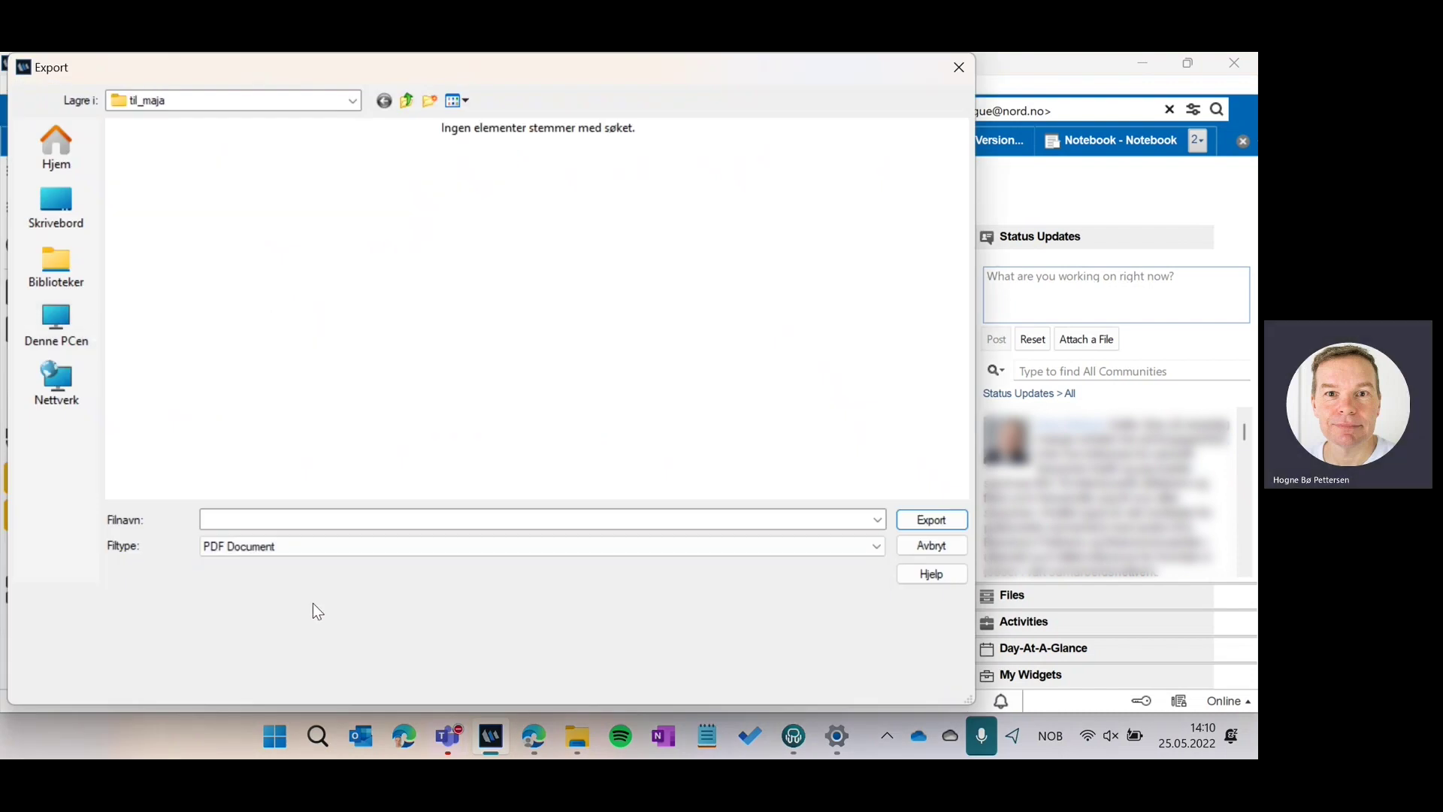
pyautogui.click(280, 515)
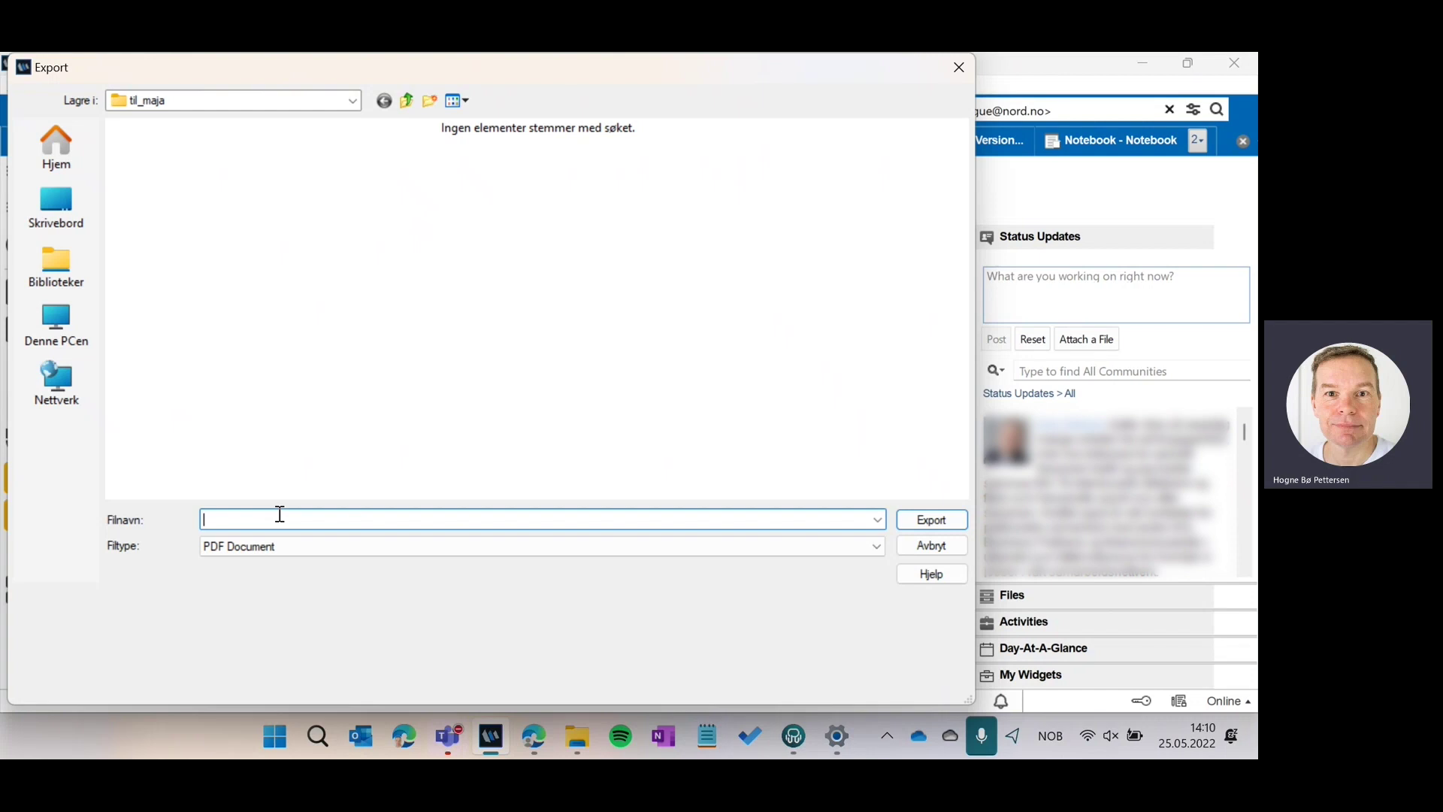
pyautogui.click(932, 546)
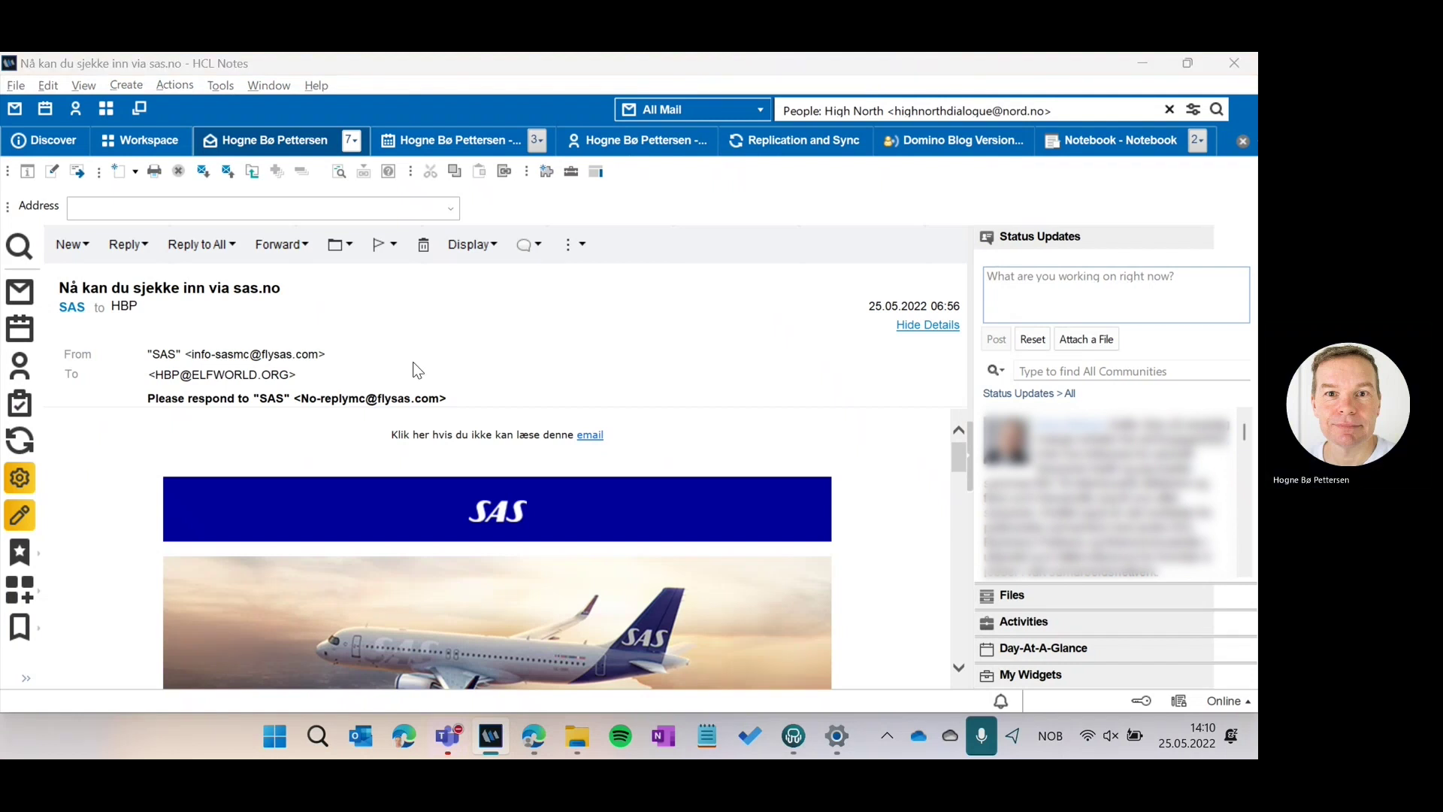
# Inspect the print settings and printer choice for the SAS message, and cancel printing
pyautogui.hotkey('ctrl', 'p')
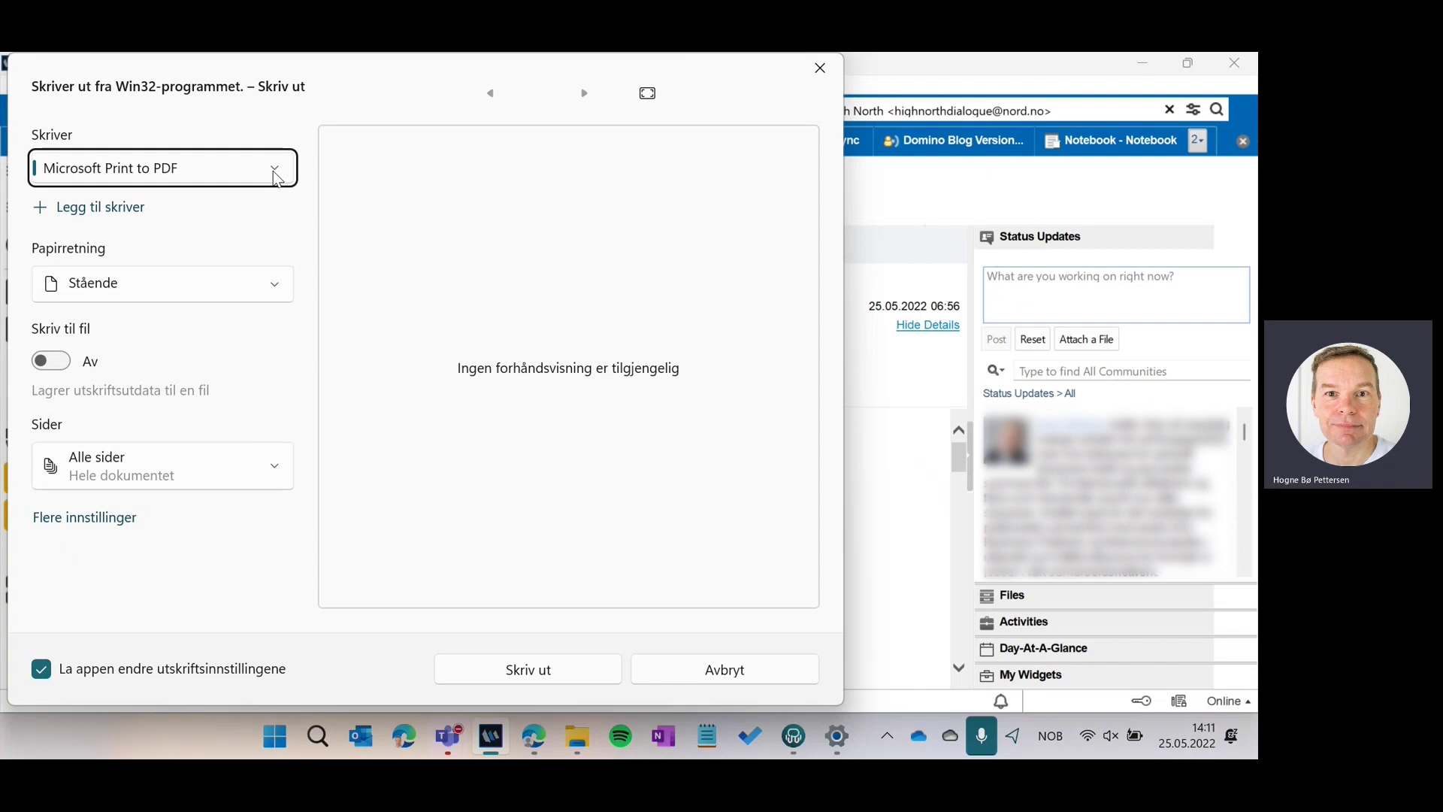
pyautogui.click(275, 172)
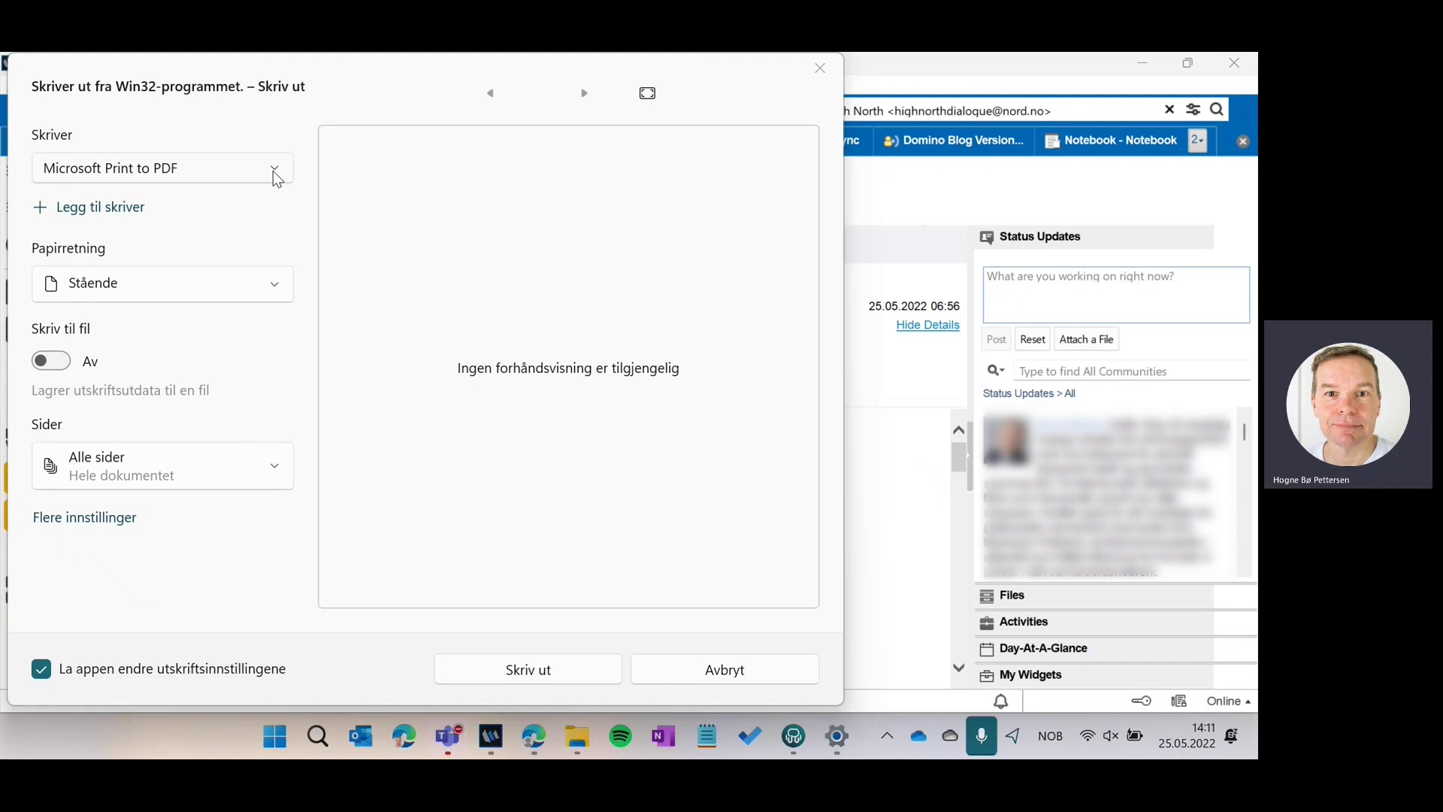
pyautogui.click(729, 667)
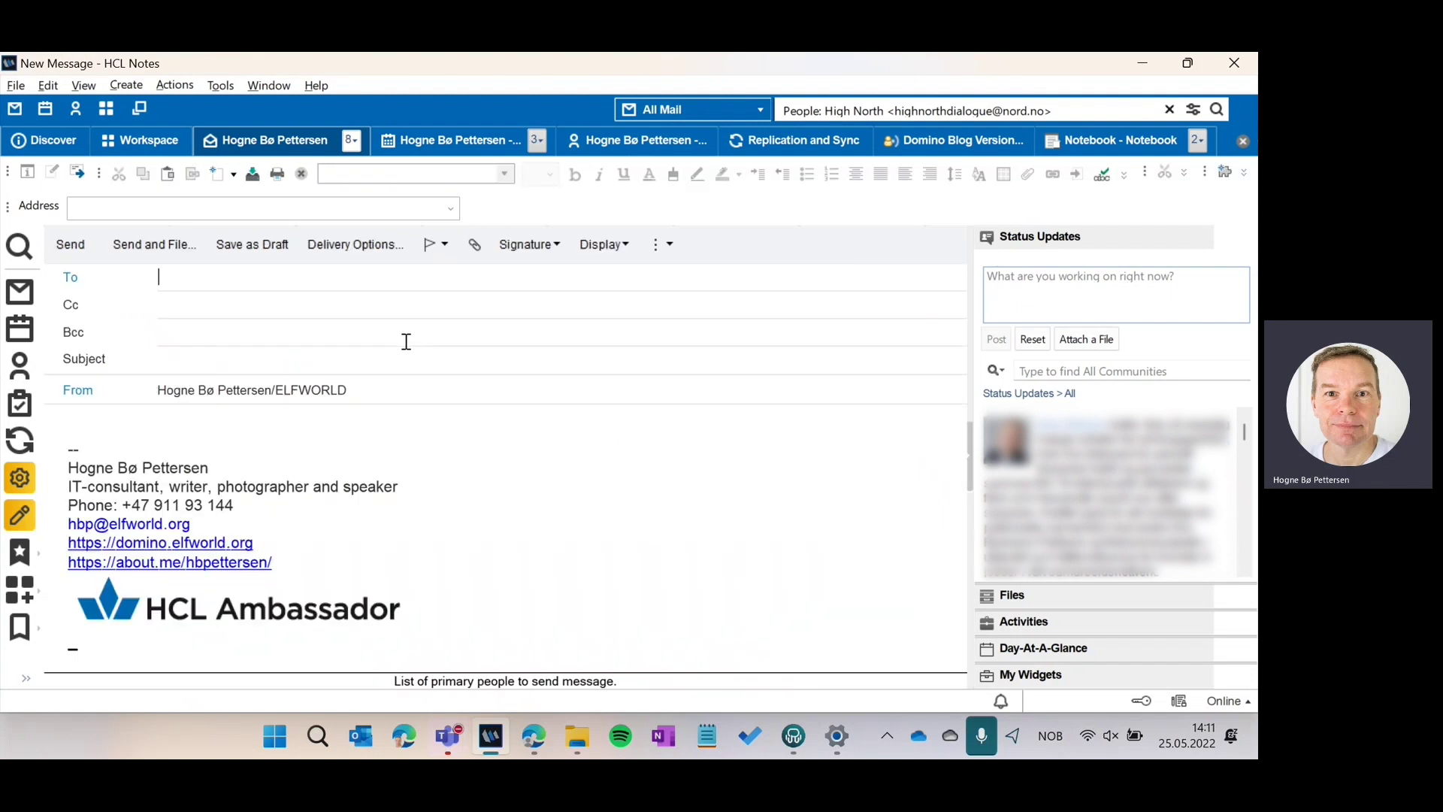
# Write a Norwegian introduction above the signature in the new message, giving the sender's first name and ending "jeg kommer fra Fauske i Nordland."
pyautogui.click(113, 426)
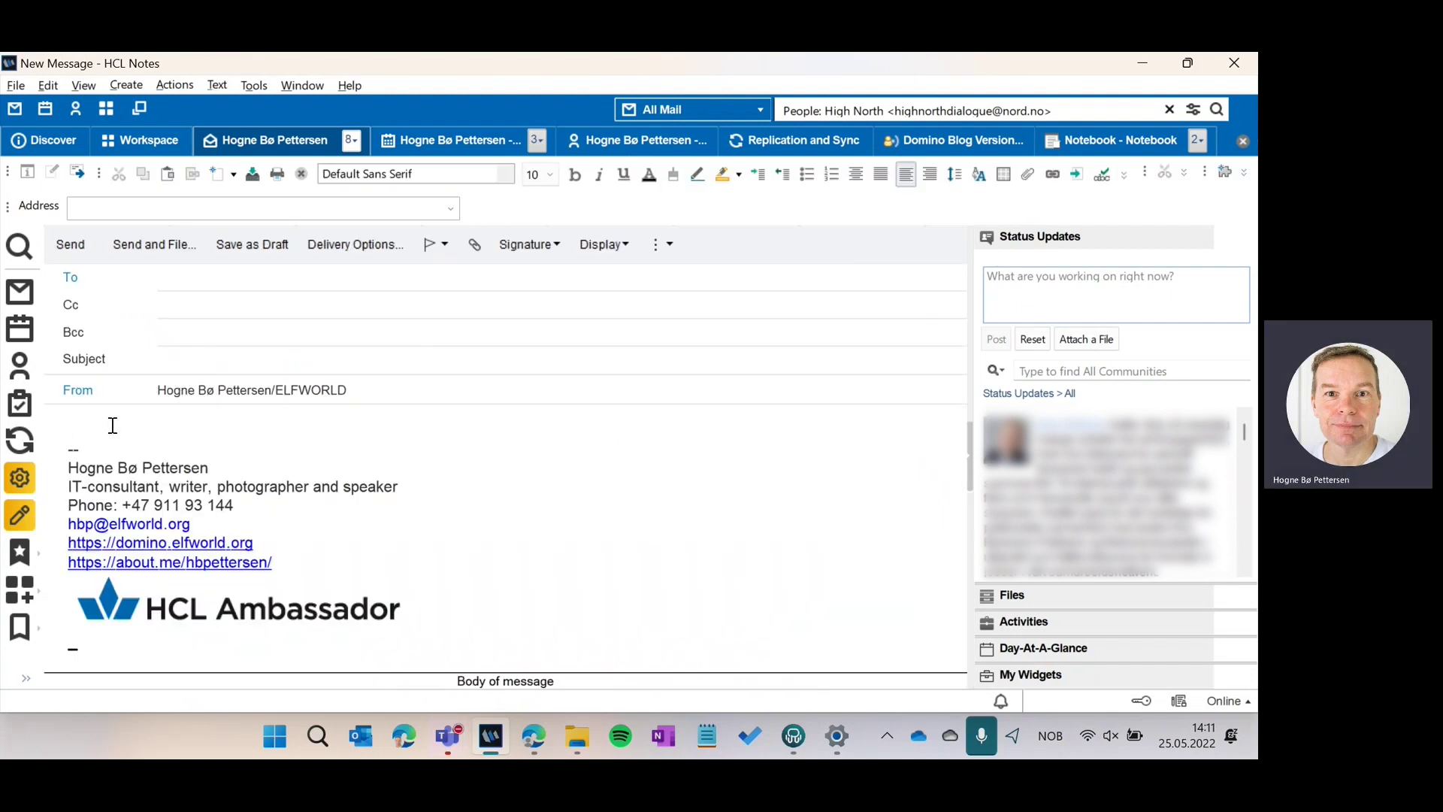
pyautogui.write('Hei, jeg heter Hogne og jeg kommer fra Fauske i Nordlan')
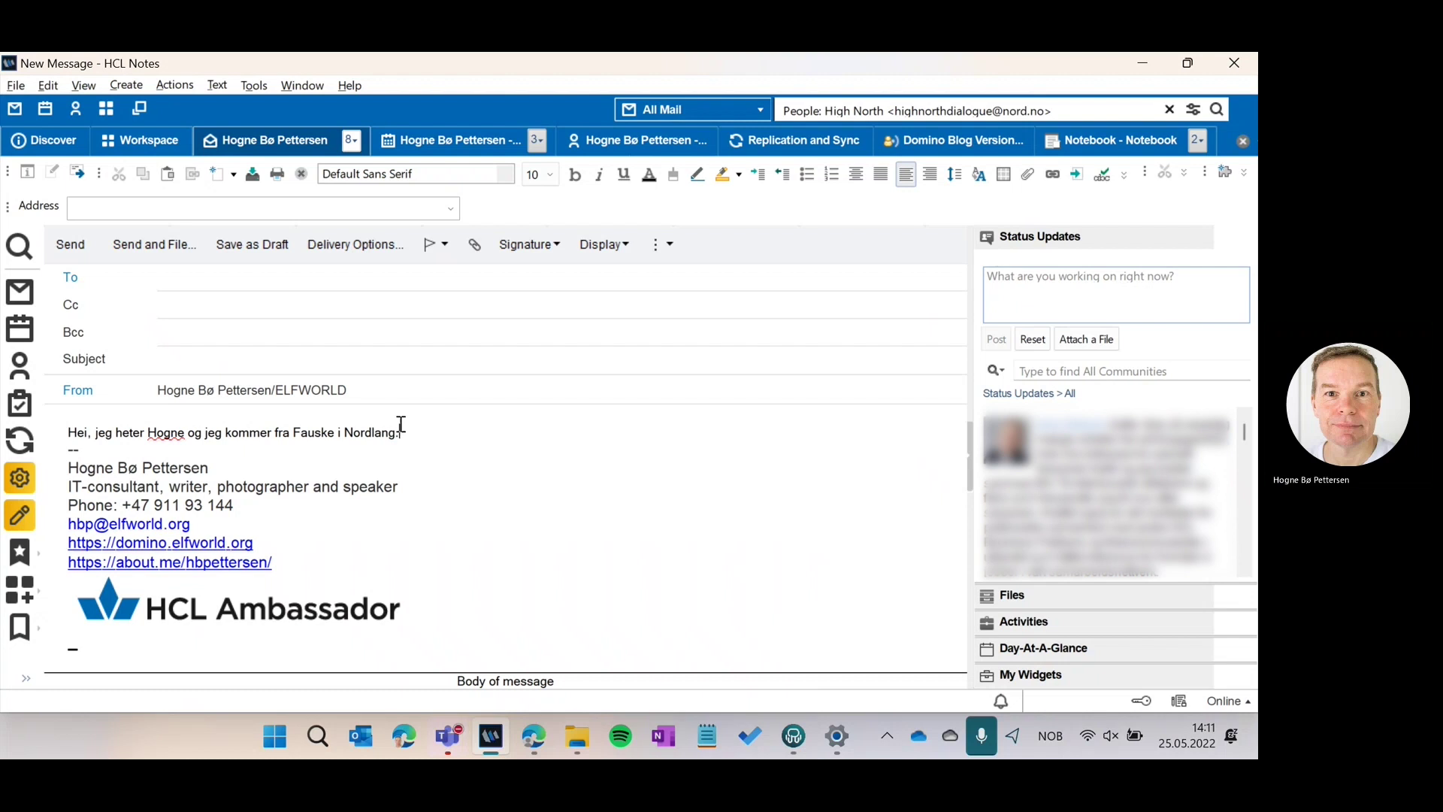
pyautogui.write('d.')
pyautogui.press('Return')
pyautogui.press('Return')
# Add an English introduction below it with the sender's first name, ending "and I come from Fauske in Nordland County."
pyautogui.write('Hi')
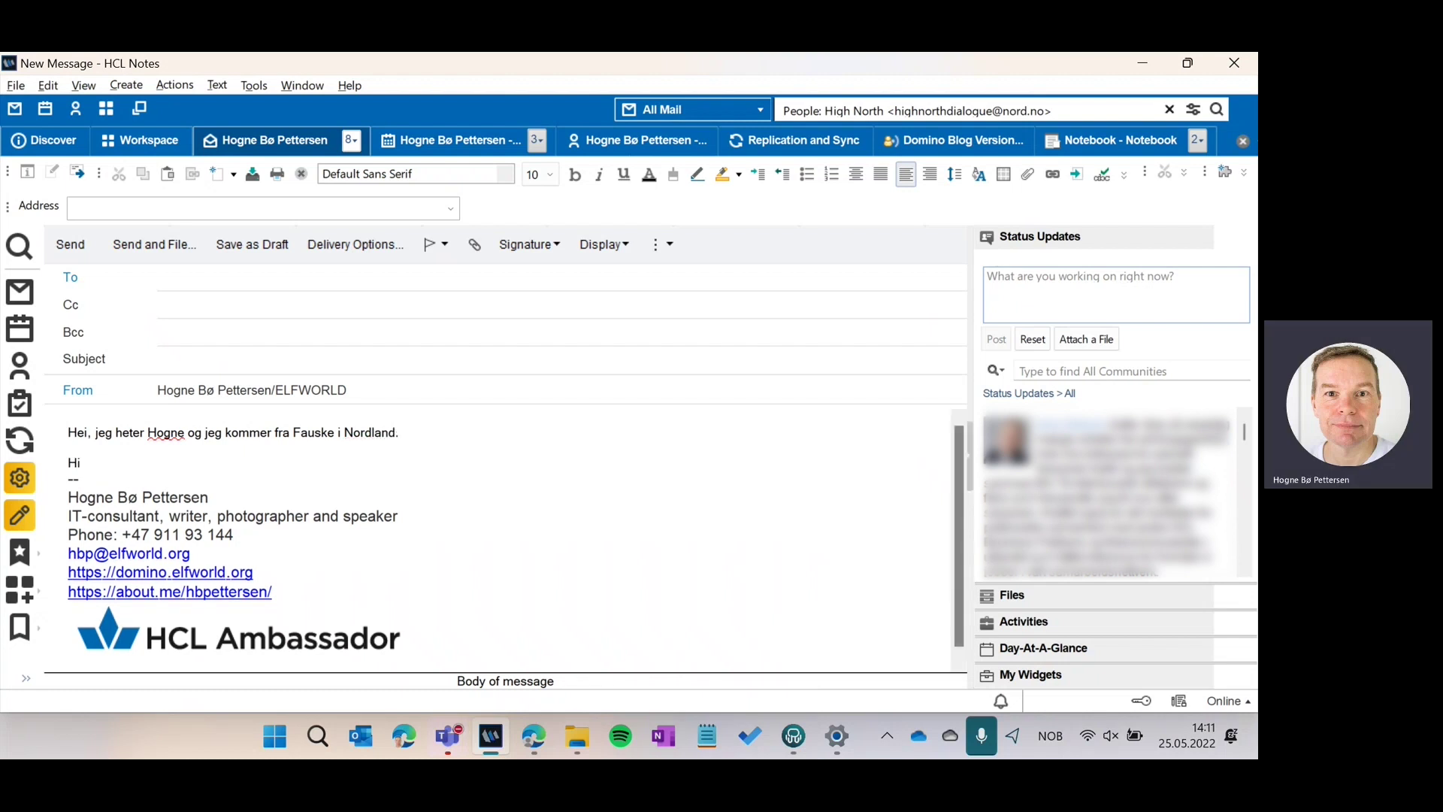
pyautogui.write(', my name is Hogne, and I come f')
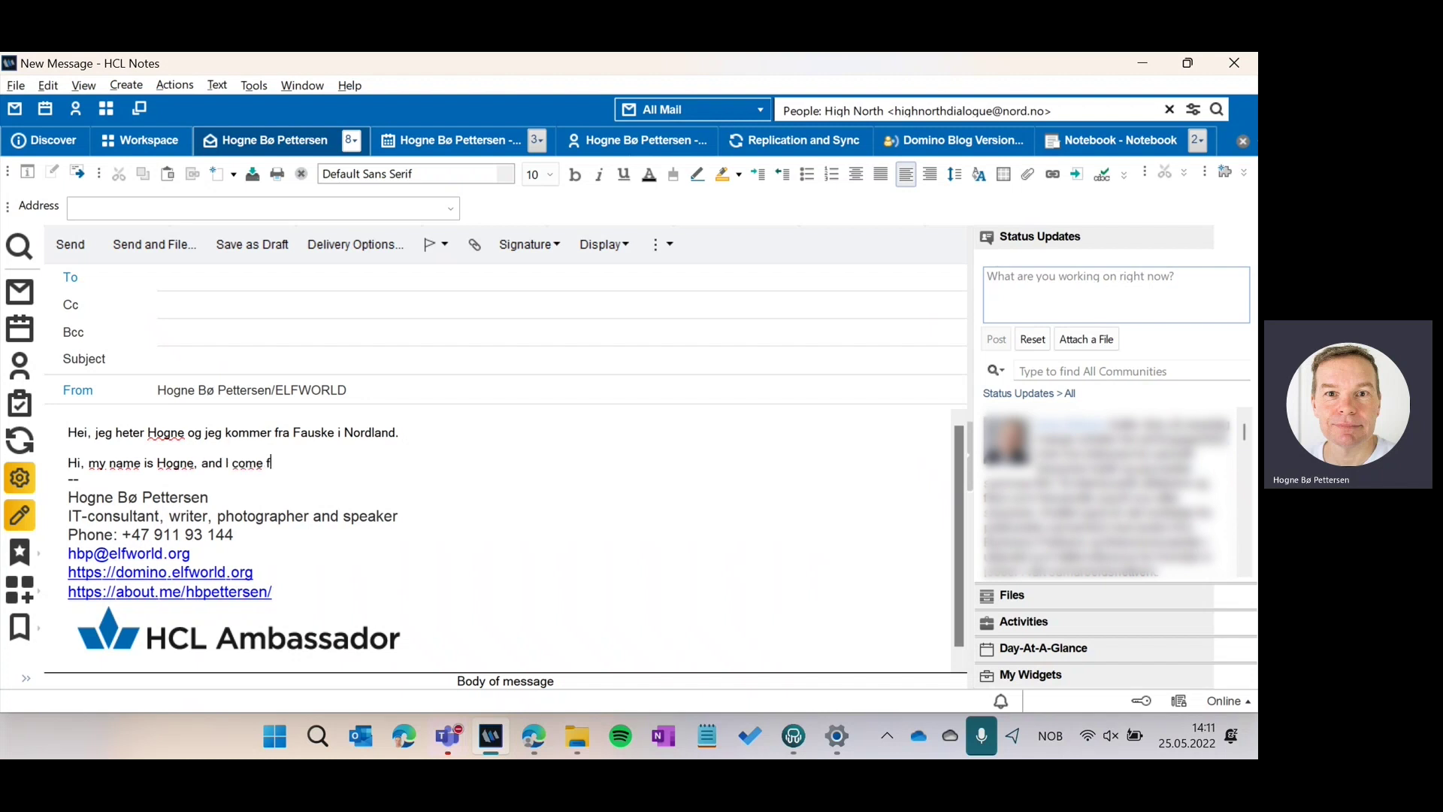
pyautogui.write('rom Fauske in Nordland C')
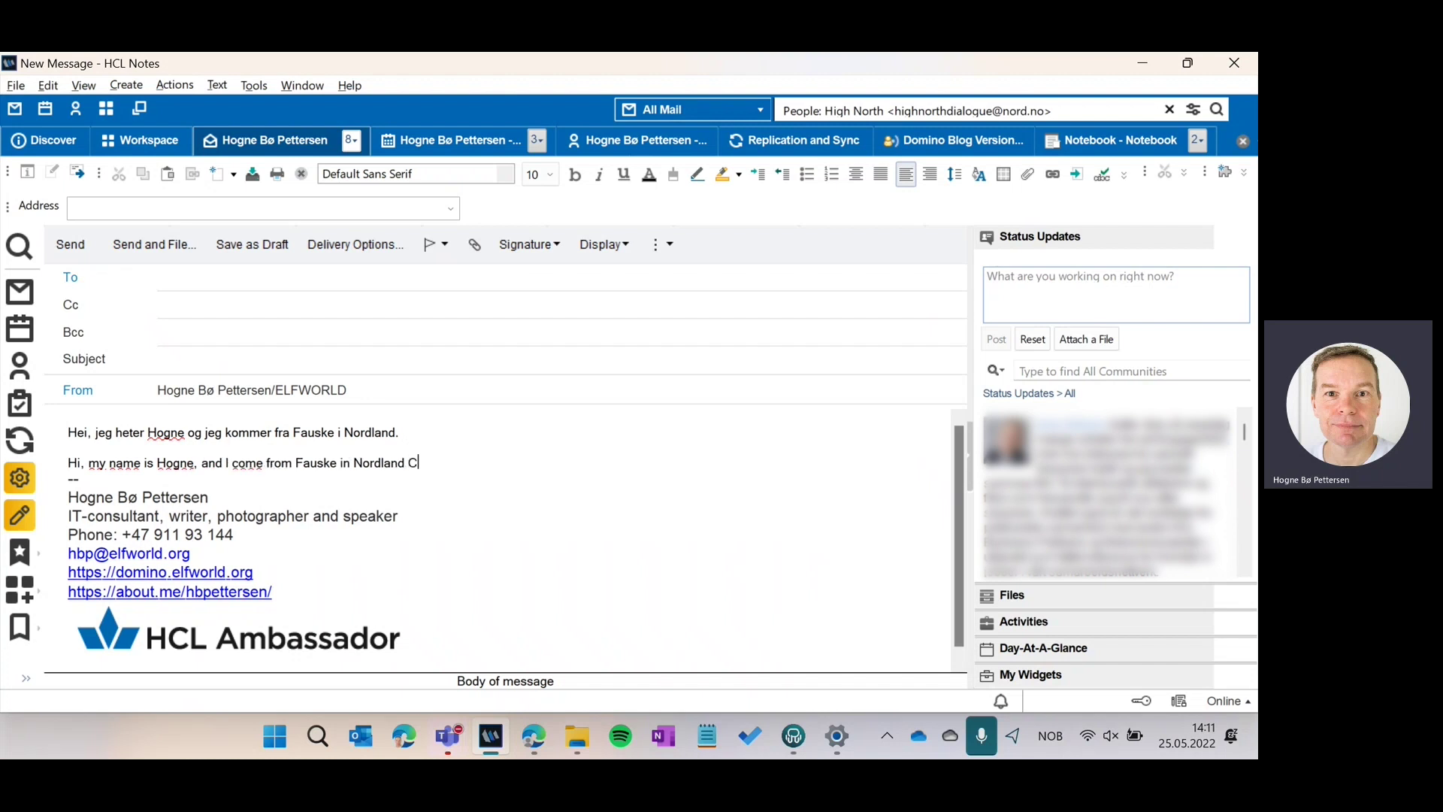
pyautogui.write('ounty.')
pyautogui.press('Return')
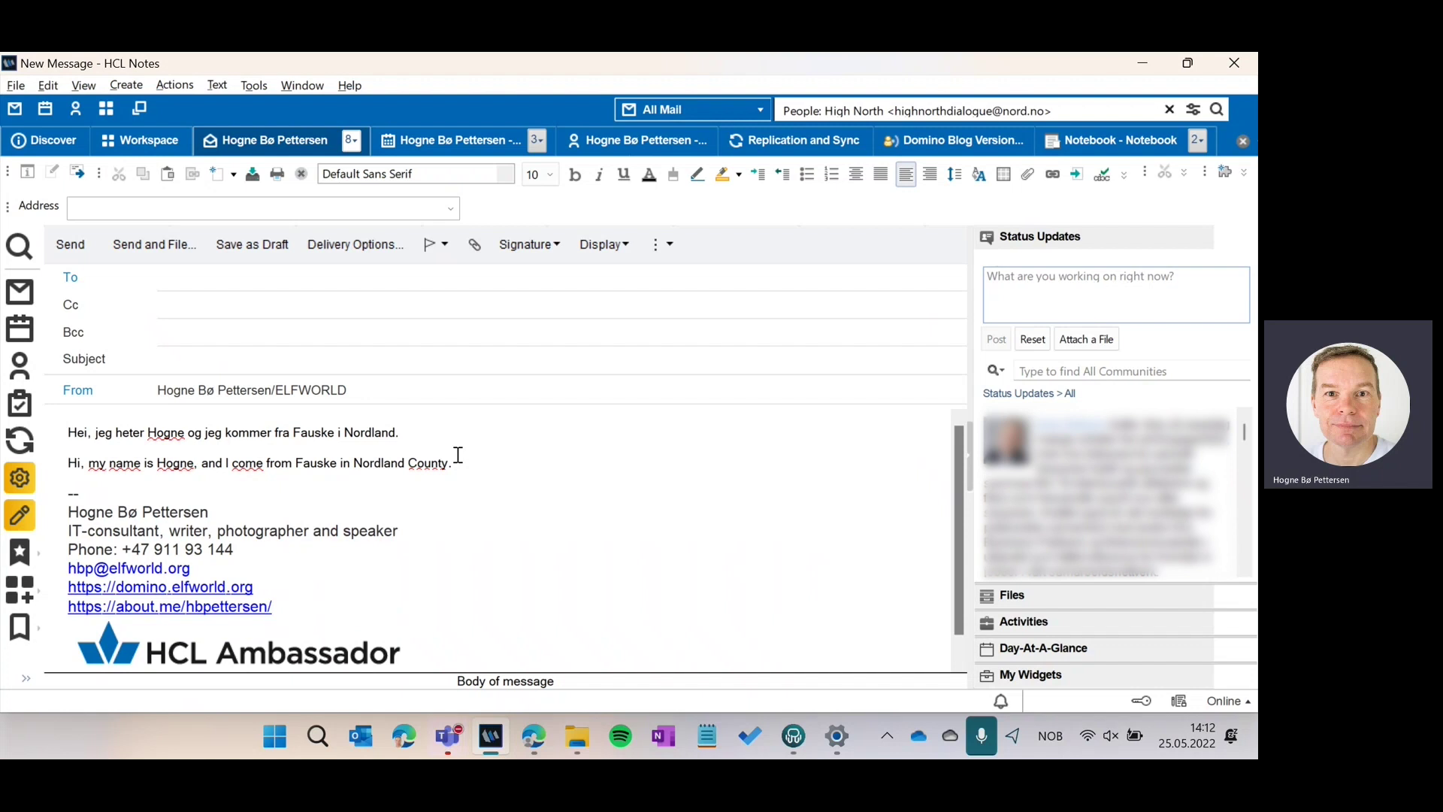
# Set the text language of the English sentence to English (United Kingdom) and deselect it
pyautogui.keyDown('shift'); pyautogui.click(458, 460); pyautogui.keyUp('shift')
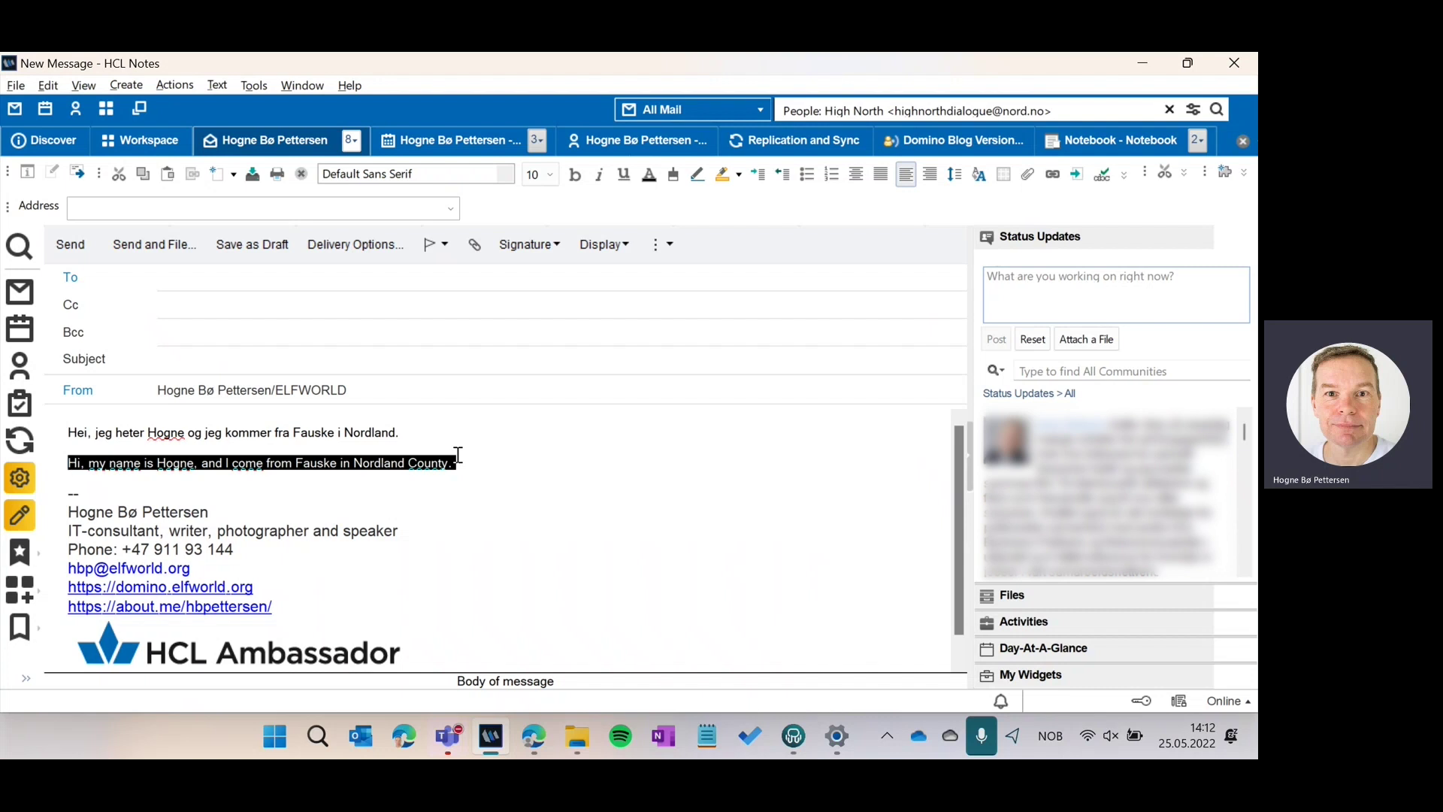
pyautogui.click(217, 85)
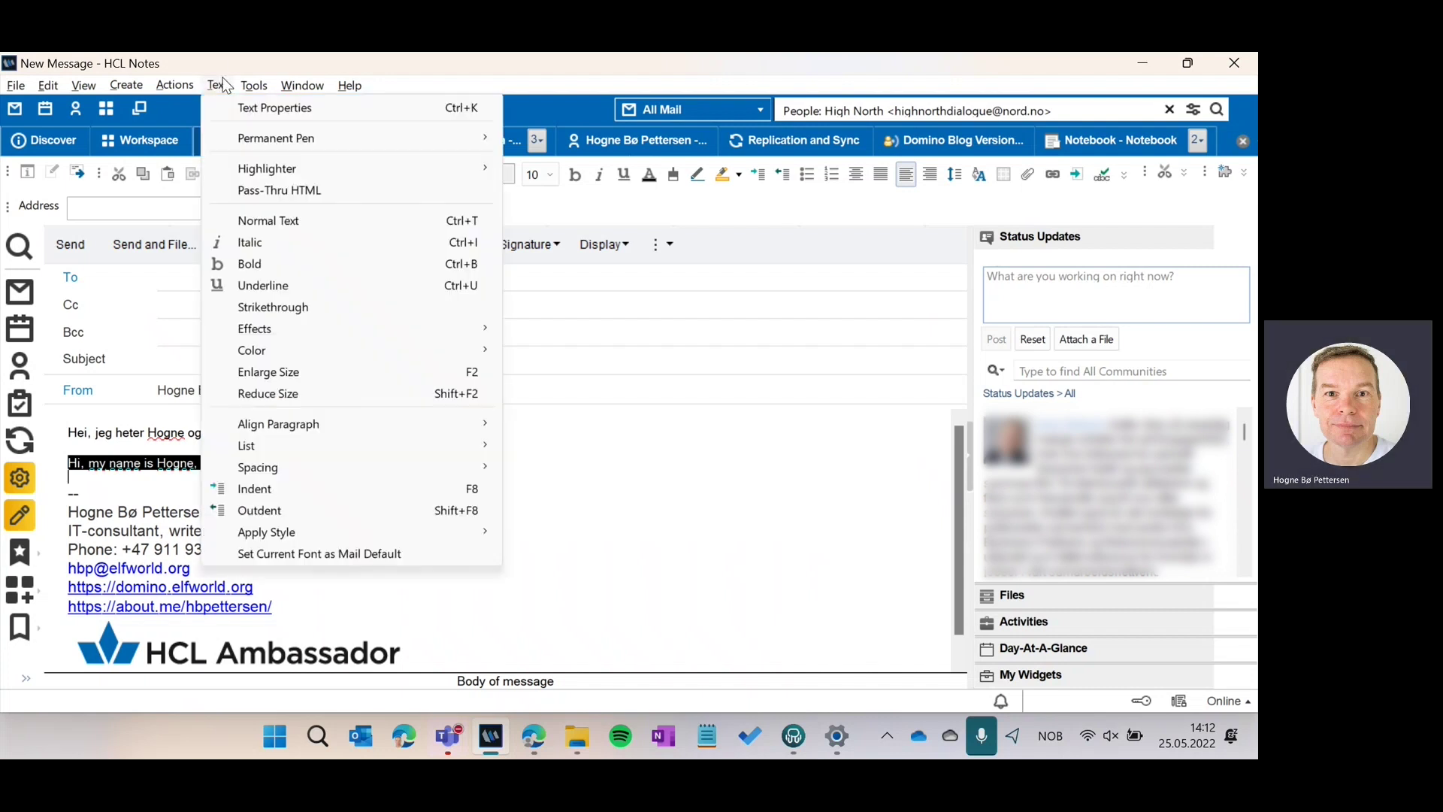
pyautogui.click(263, 116)
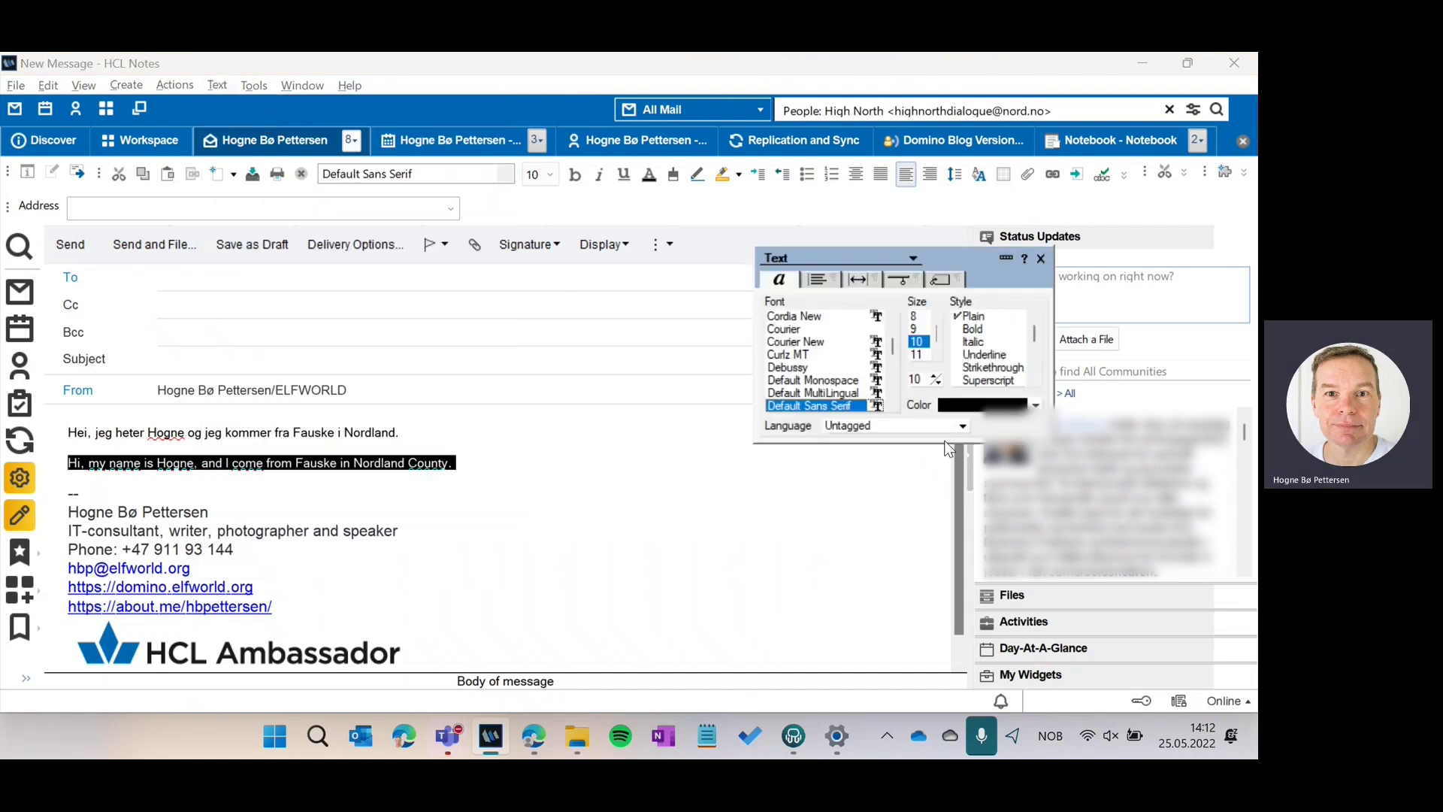
pyautogui.click(901, 426)
pyautogui.click(870, 443)
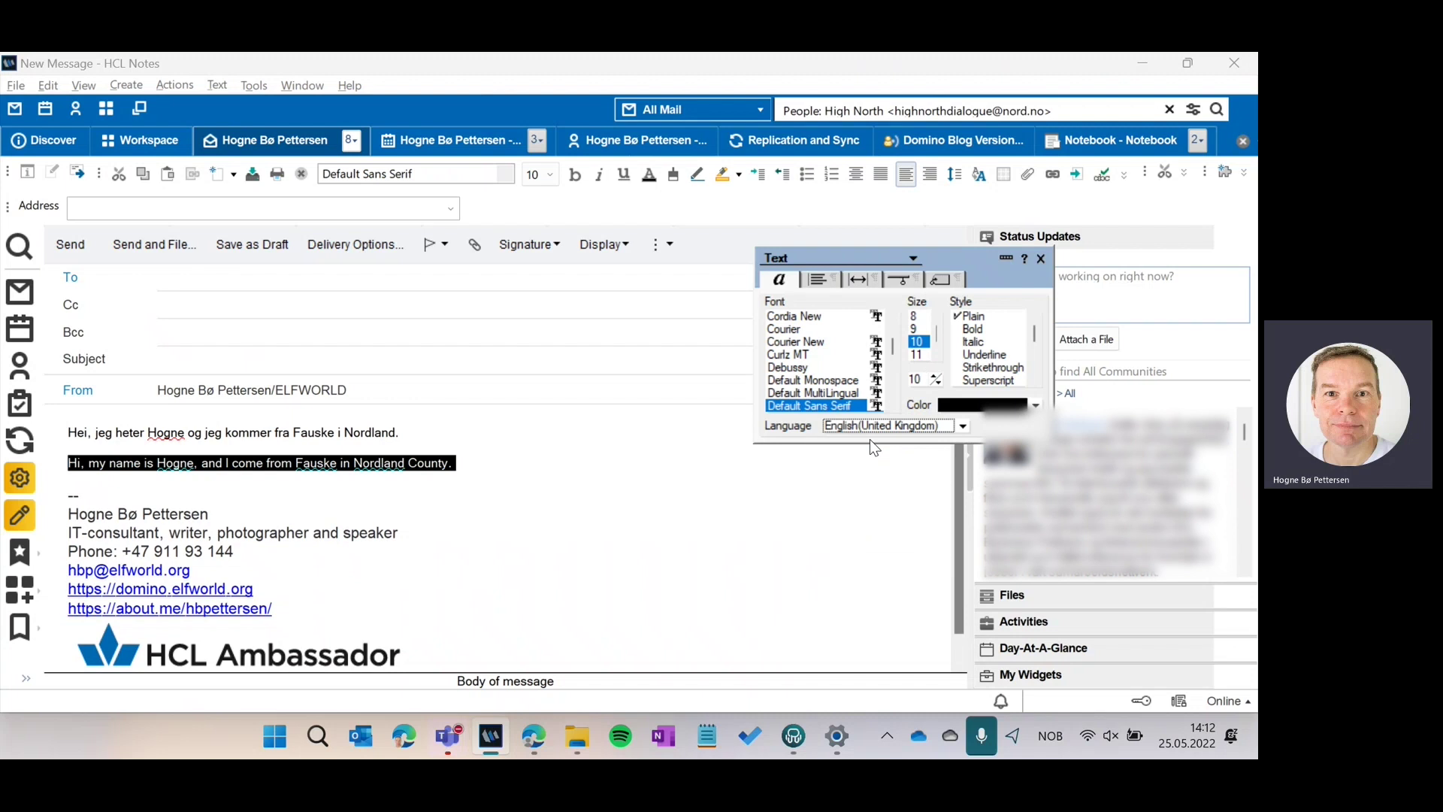
pyautogui.press('Escape')
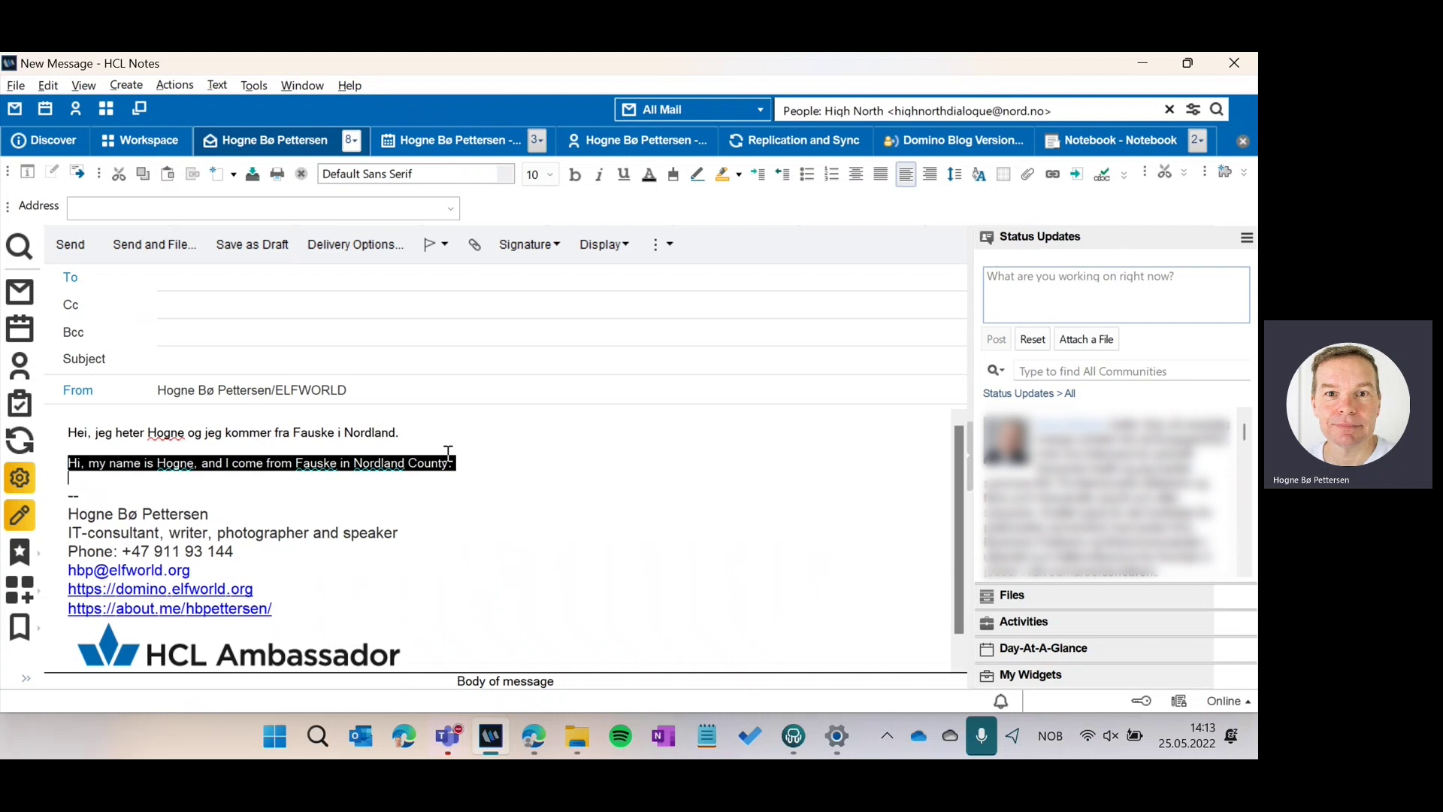
pyautogui.click(432, 434)
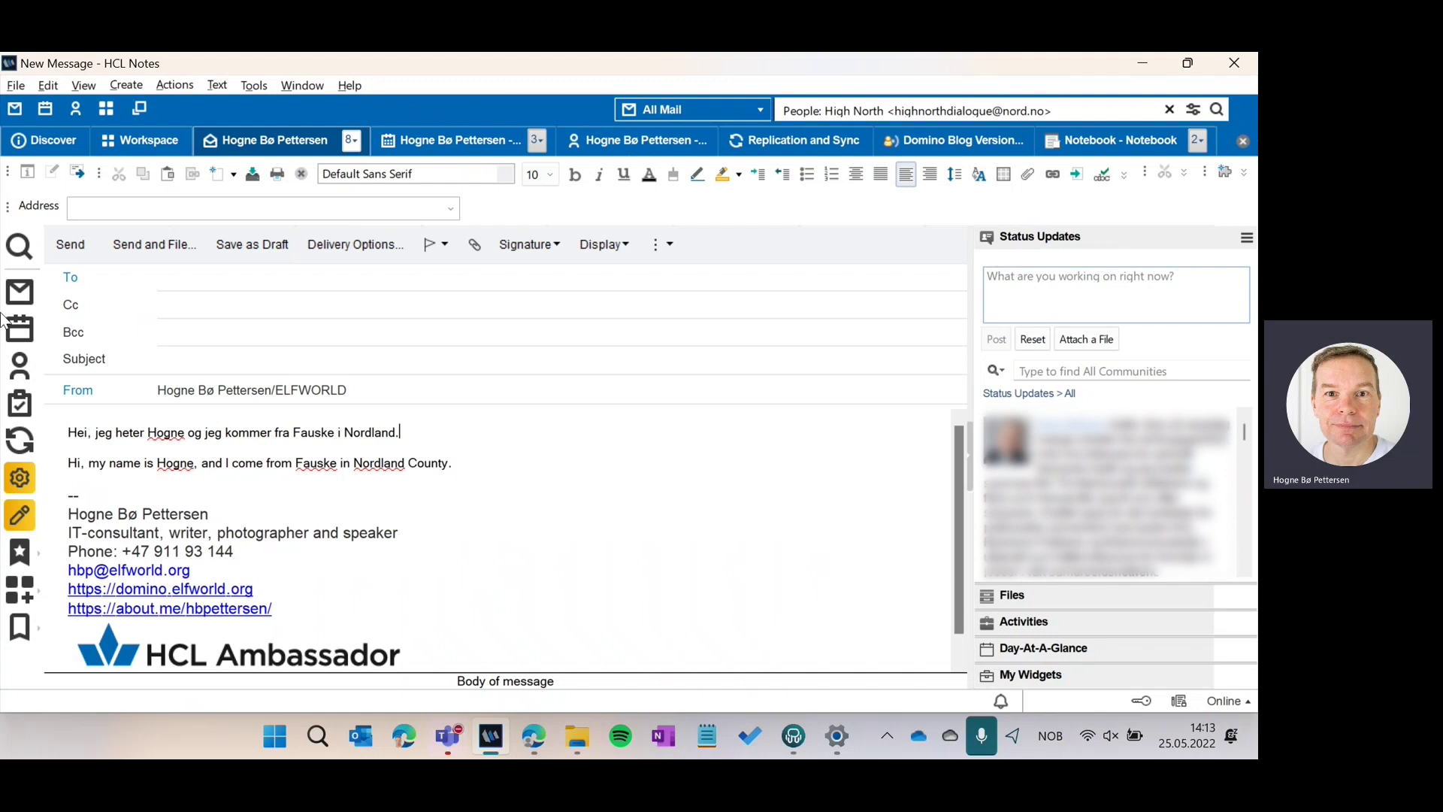
# Review the Sending and Receiving options of the mail preferences, and cancel without changes
pyautogui.click(19, 89)
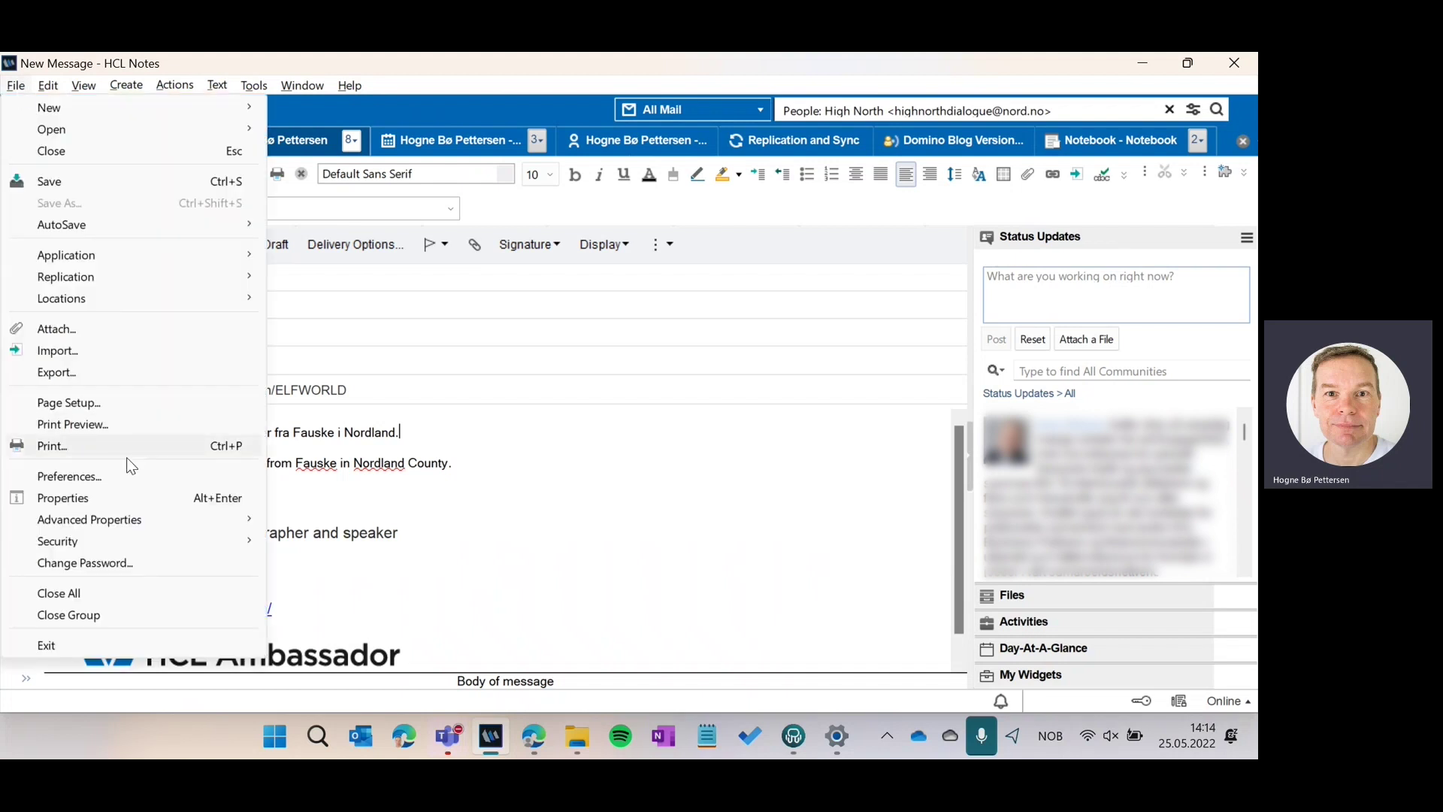
pyautogui.click(69, 476)
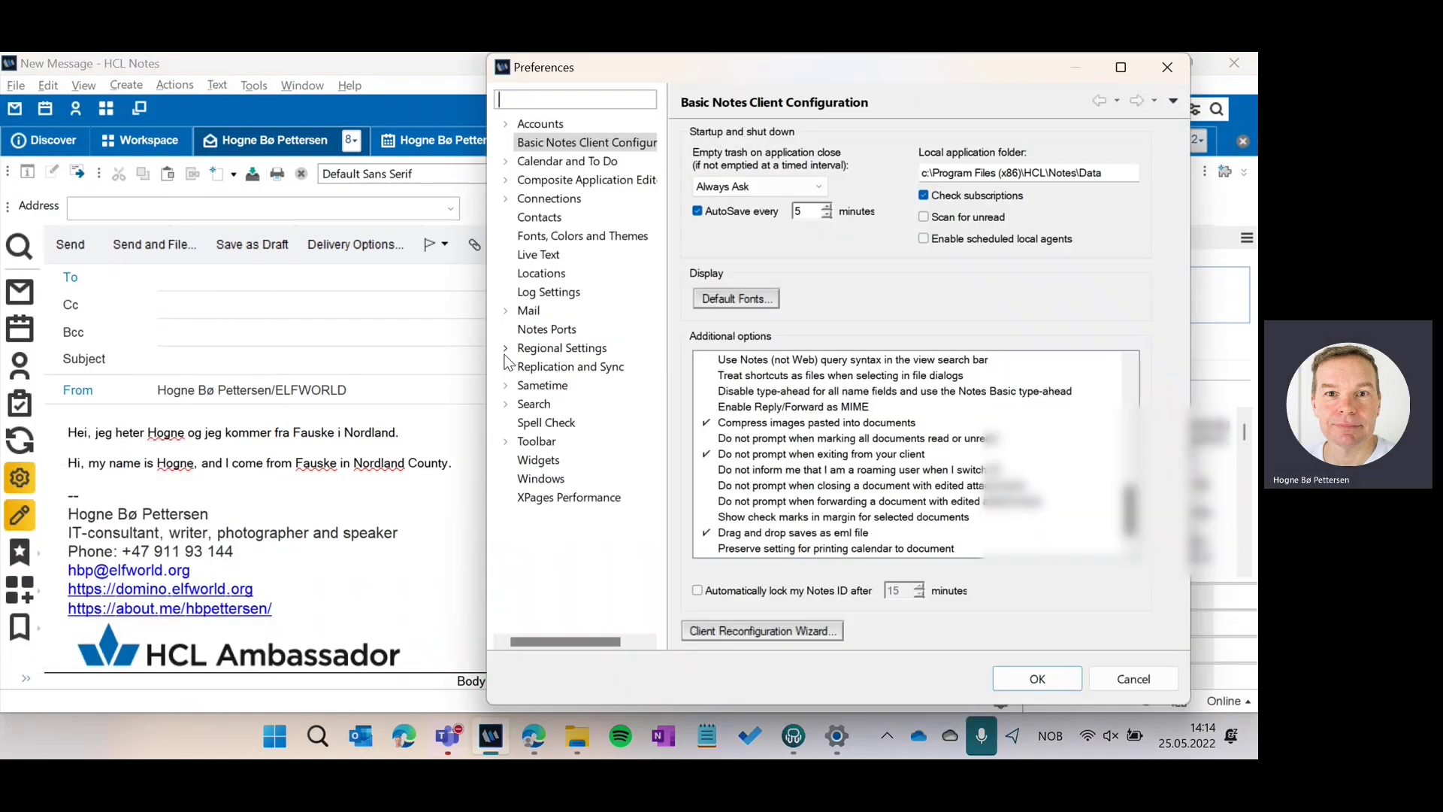
pyautogui.click(508, 311)
pyautogui.click(573, 366)
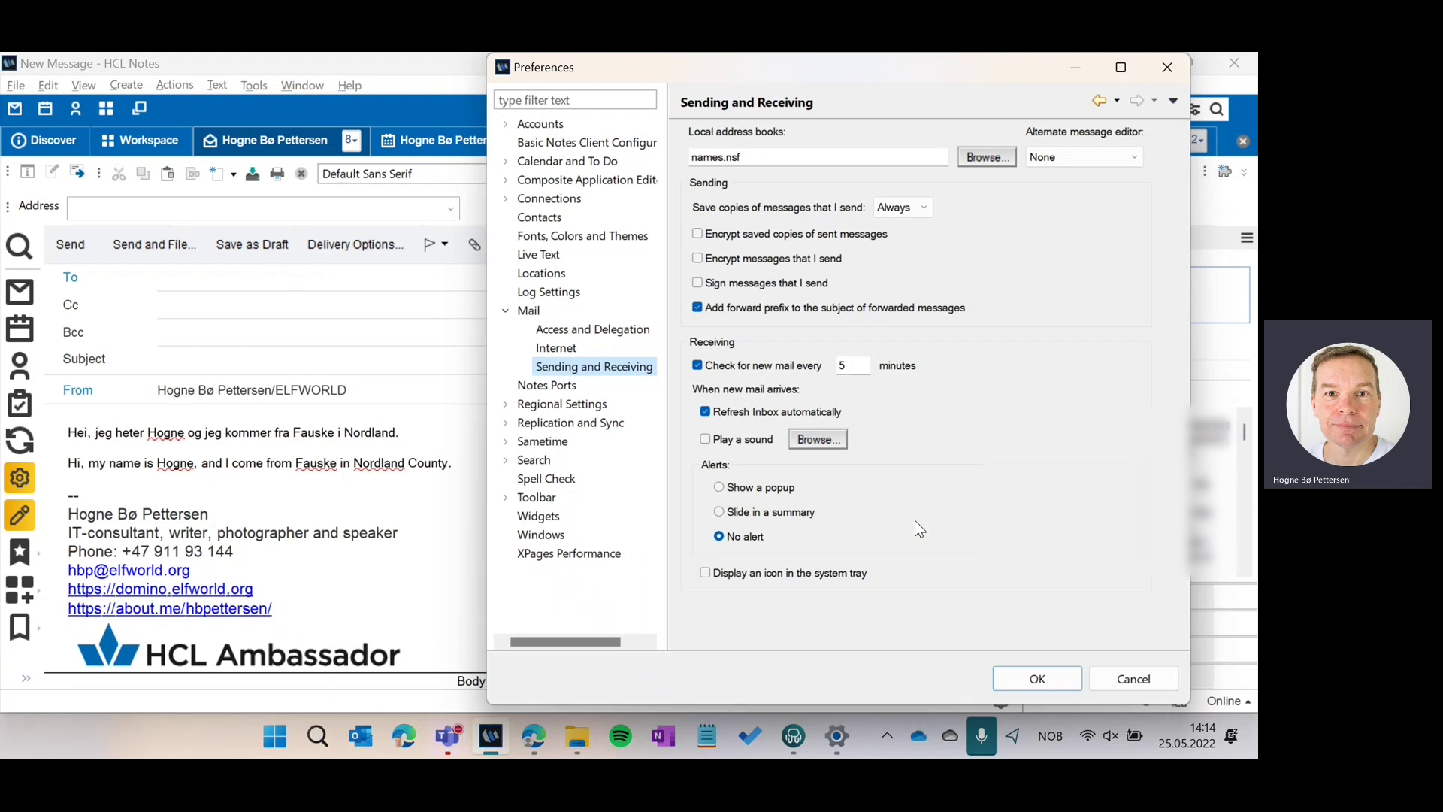
pyautogui.click(1113, 679)
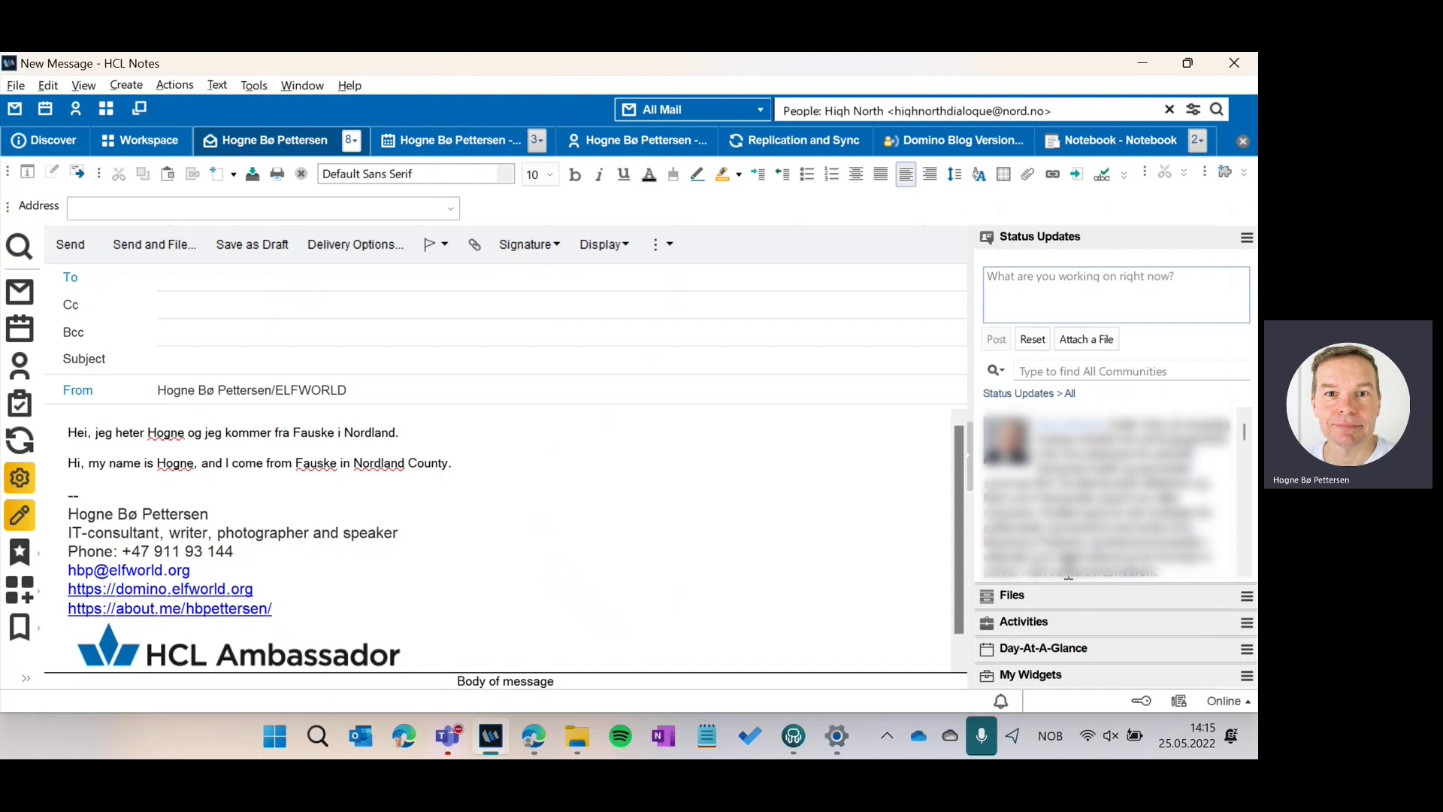
# Expand Day-At-A-Glance with the sidebar sections above it collapsed to icons, and move its date back to Sunday, May 22, 2022
pyautogui.click(1064, 648)
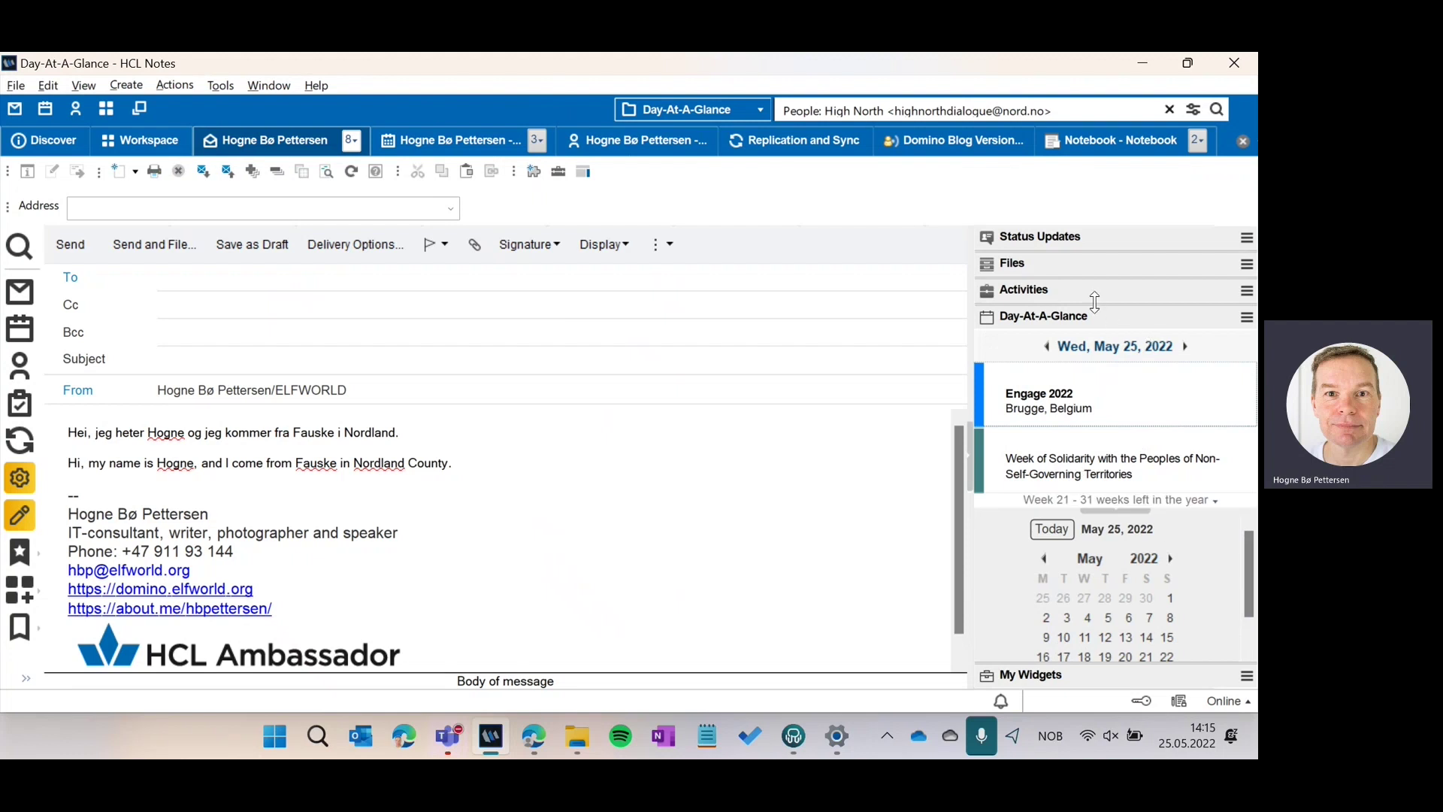
pyautogui.moveTo(1095, 302); pyautogui.dragTo(1093, 252)
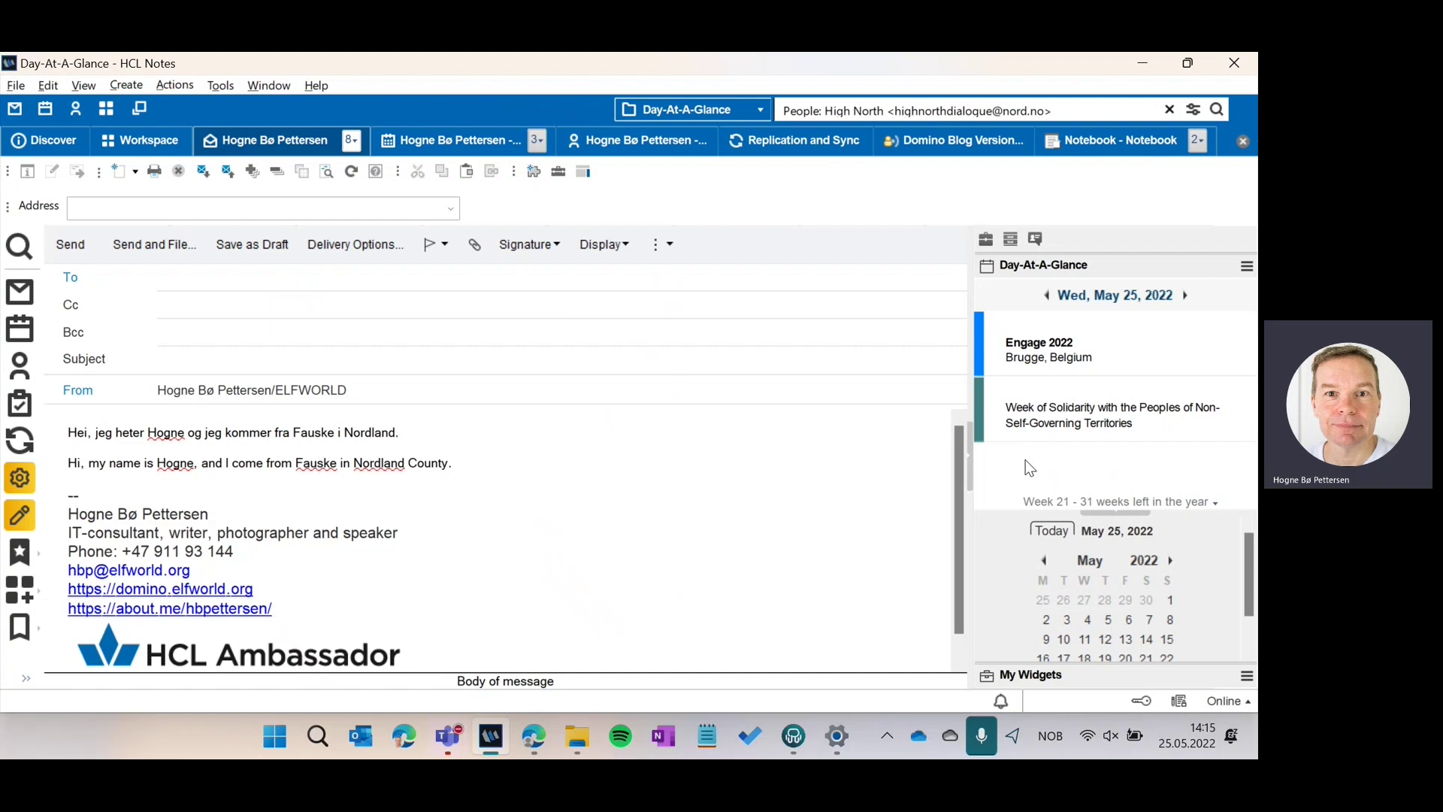
pyautogui.click(1047, 294)
pyautogui.click(1048, 296)
pyautogui.click(1048, 296)
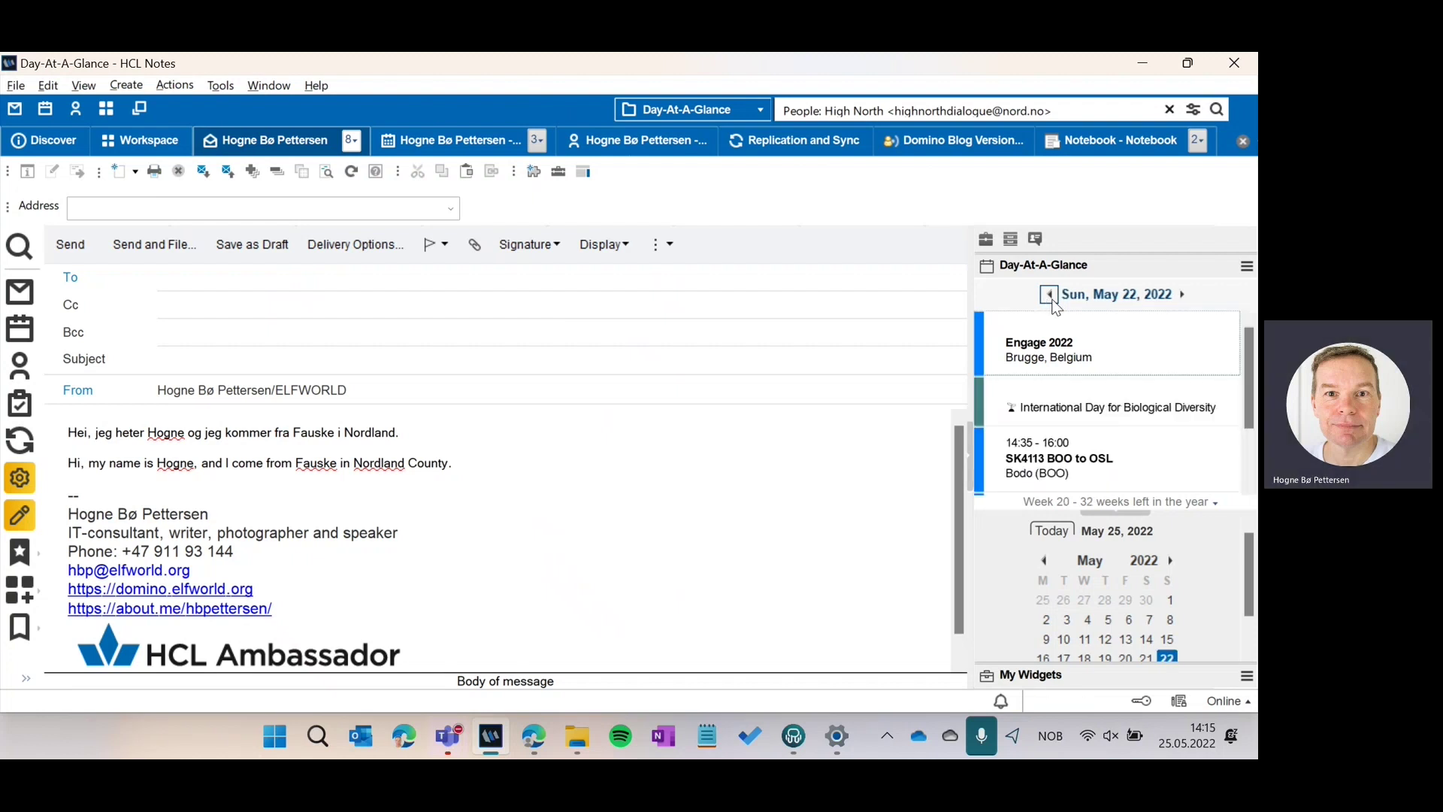
# Advance the Day-At-A-Glance date to Wednesday, May 25, 2022
pyautogui.click(1184, 294)
pyautogui.click(1184, 294)
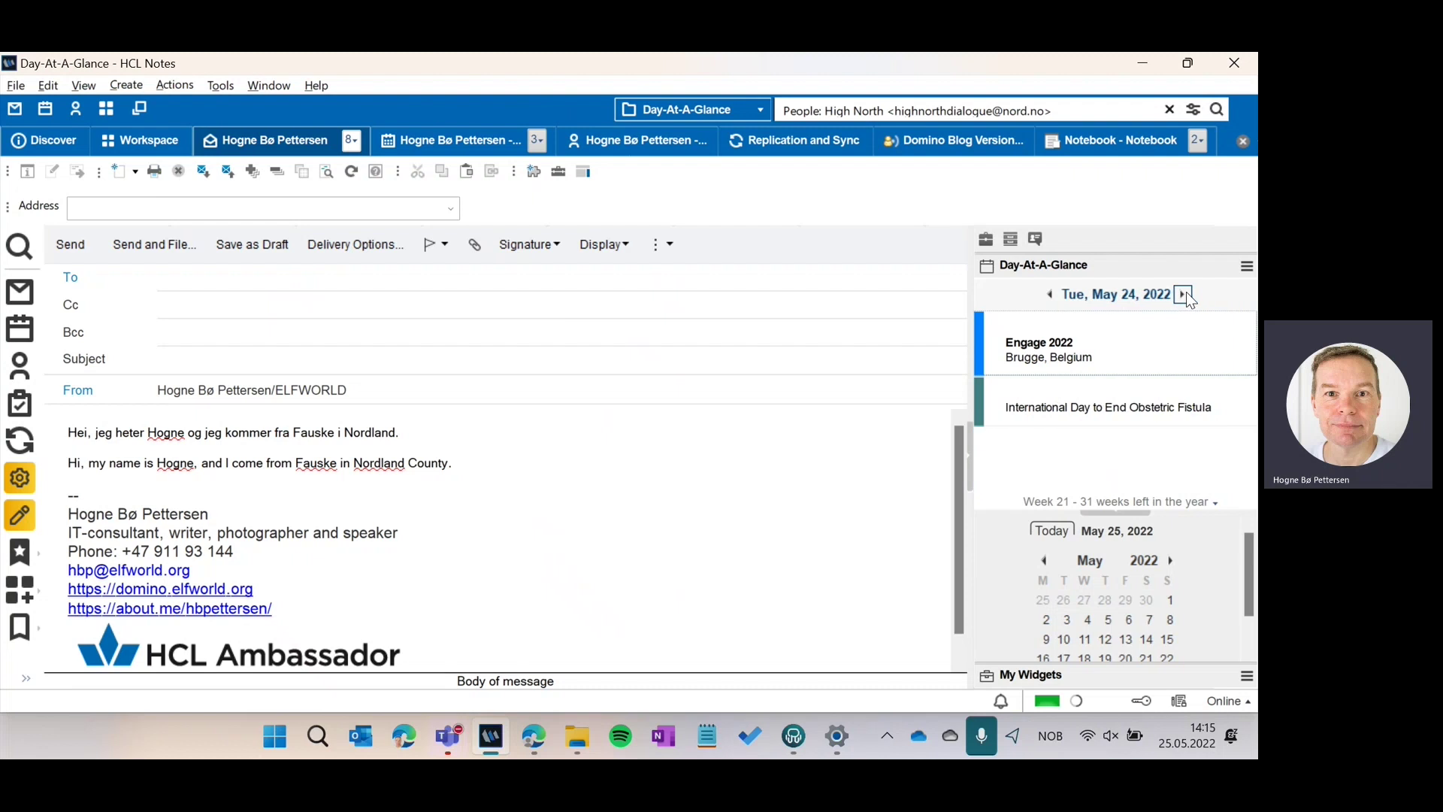
pyautogui.click(1184, 294)
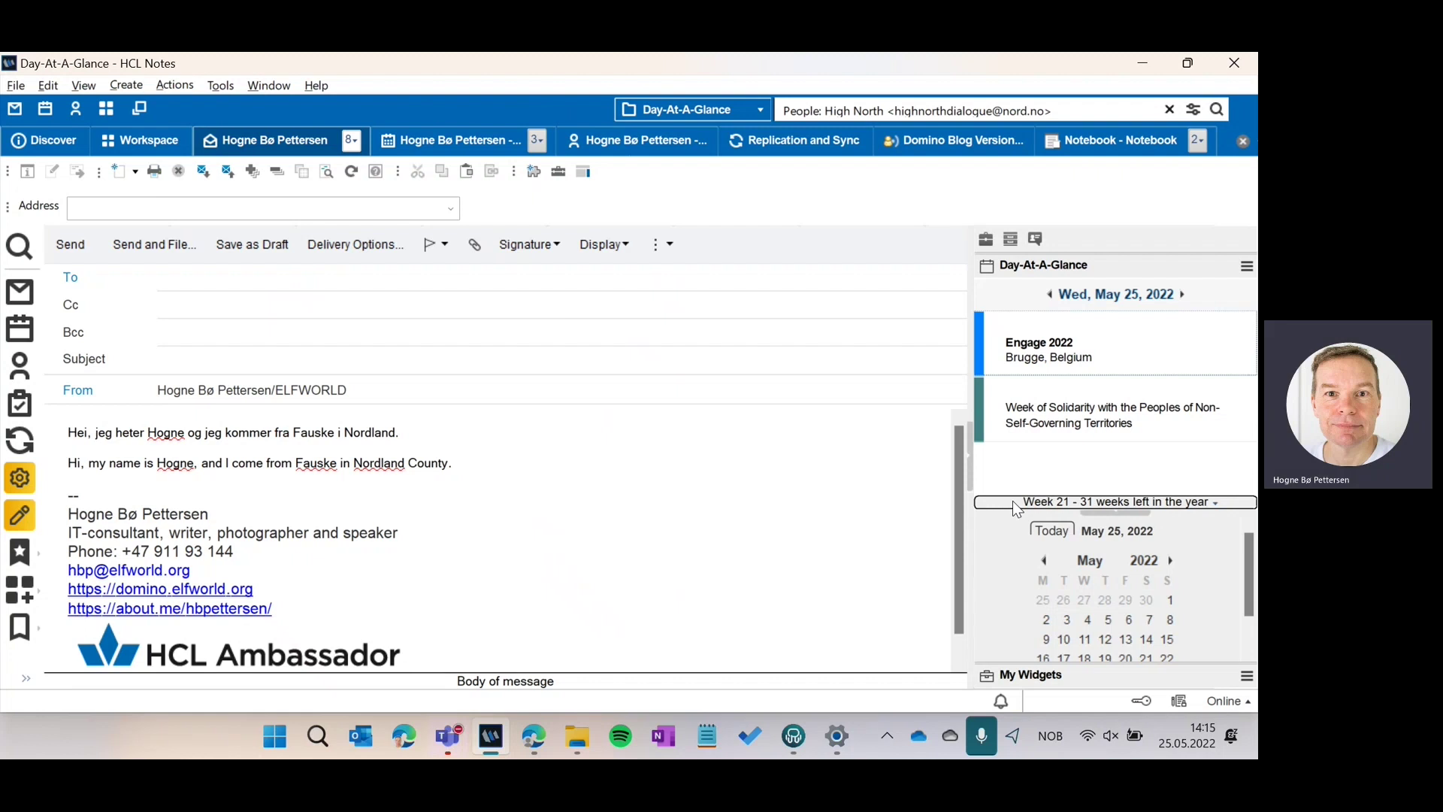
# Open the calendar in the One Month view and examine the calendars listed below its views
pyautogui.click(435, 143)
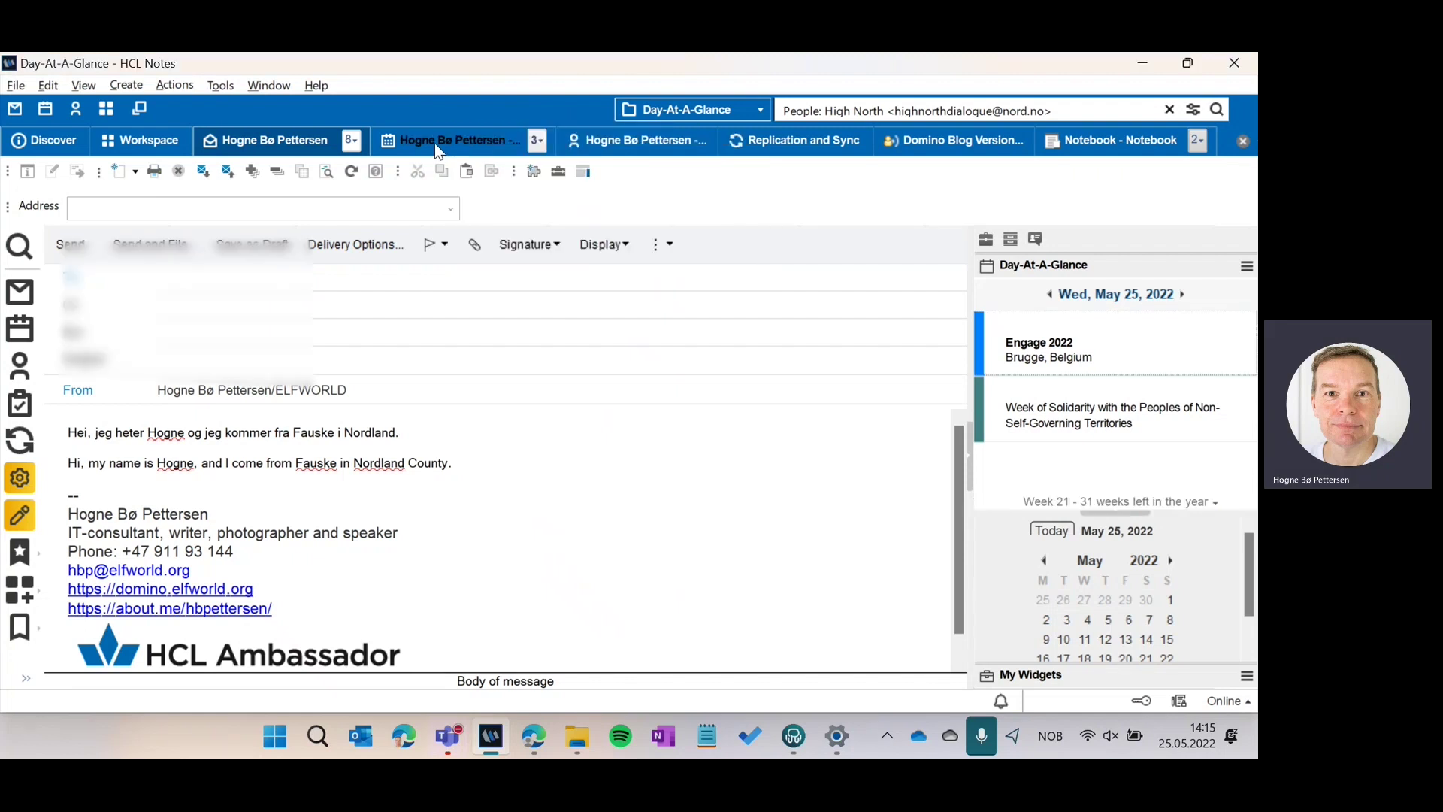
pyautogui.click(537, 140)
pyautogui.click(521, 206)
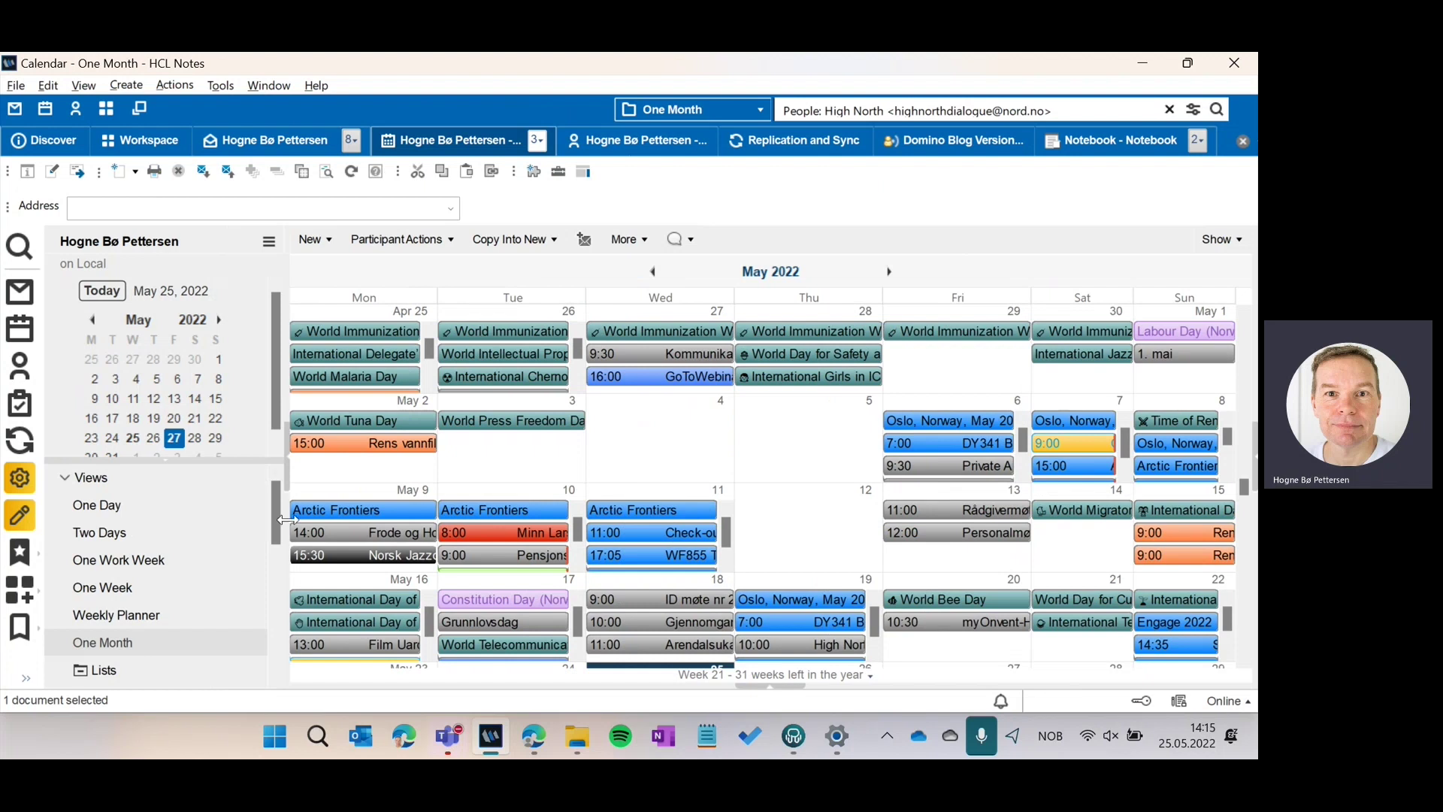
pyautogui.moveTo(277, 517); pyautogui.dragTo(289, 624)
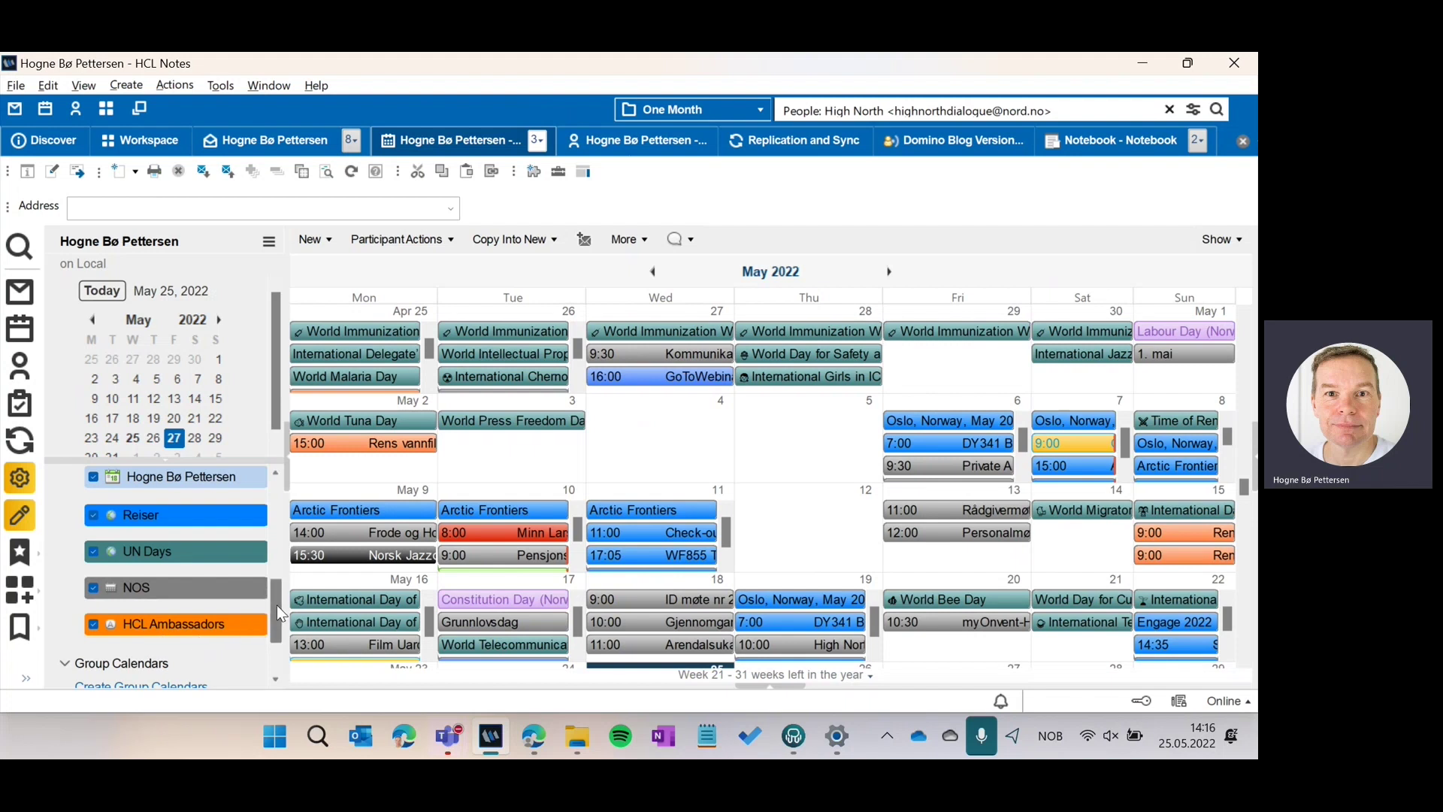
pyautogui.moveTo(276, 617); pyautogui.dragTo(299, 482)
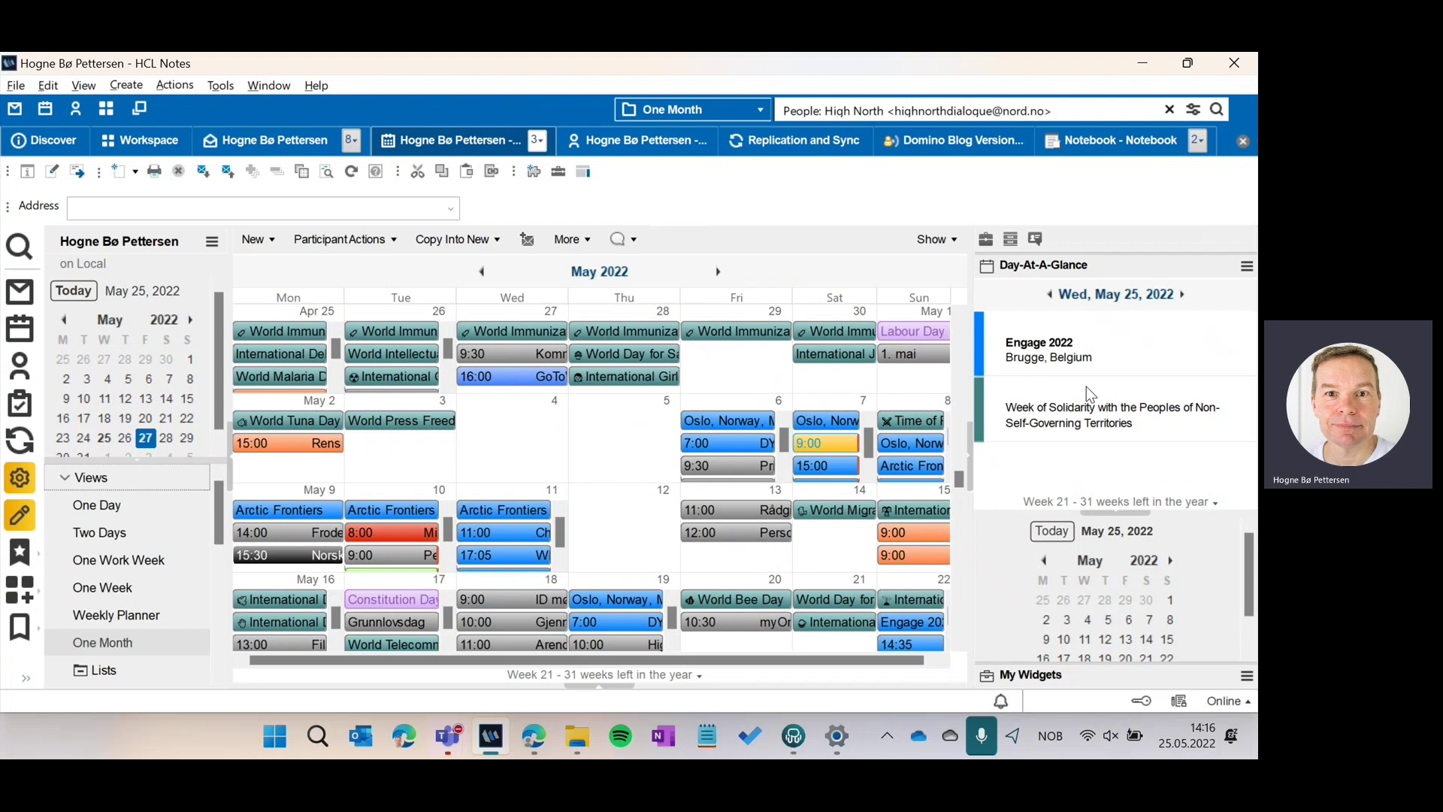
# Review the Day-At-A-Glance options for creating new entries without choosing one
pyautogui.click(1247, 267)
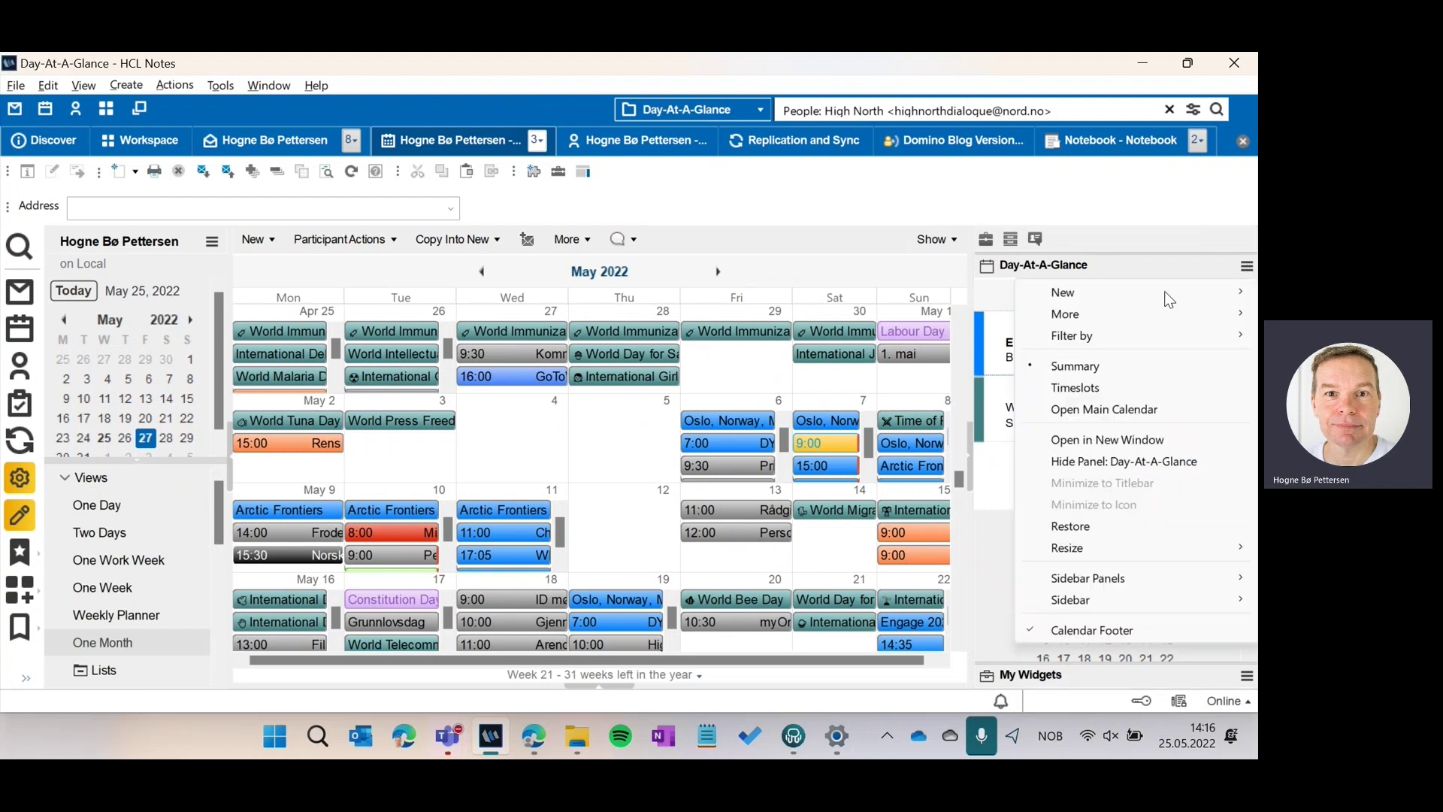
pyautogui.moveTo(1088, 301)
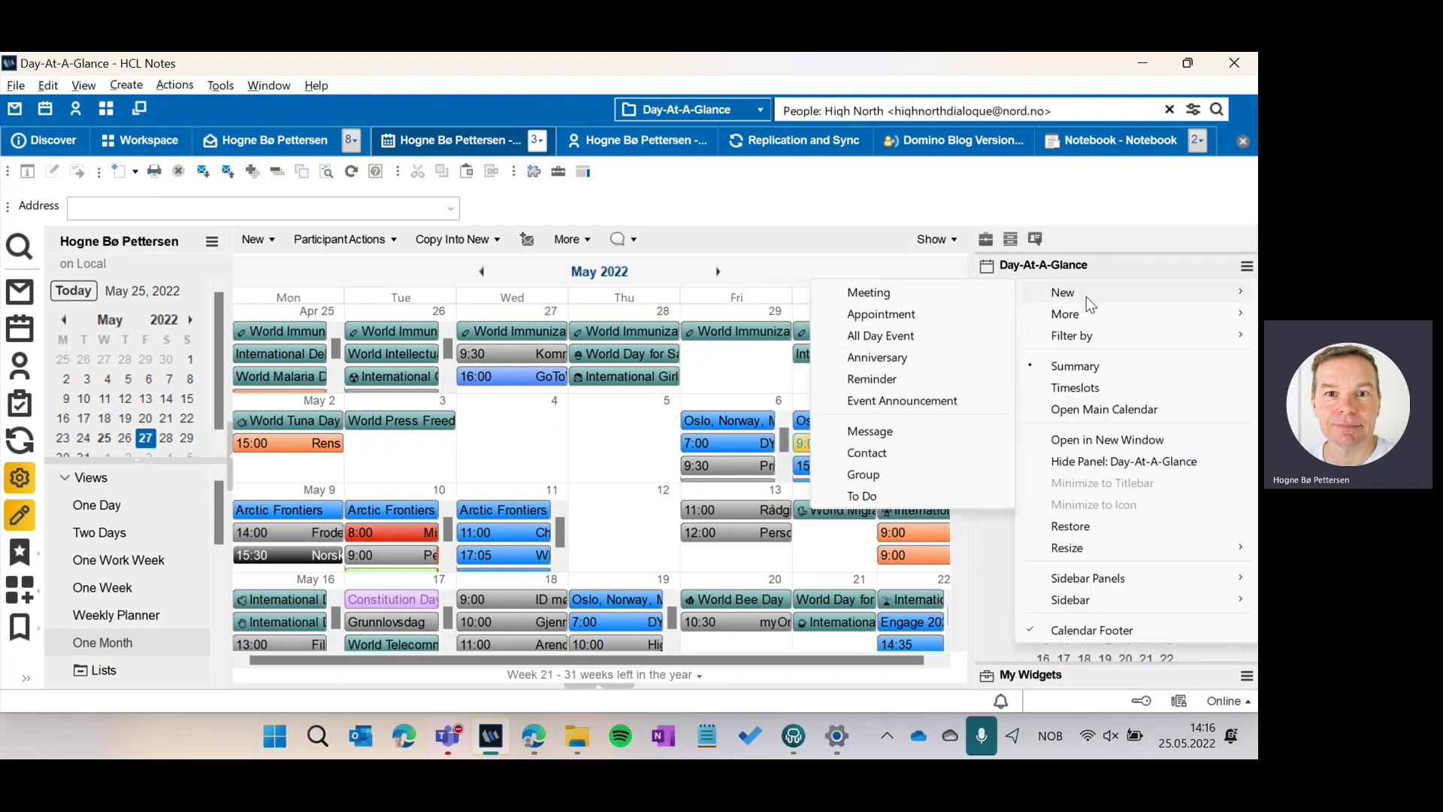
pyautogui.click(549, 412)
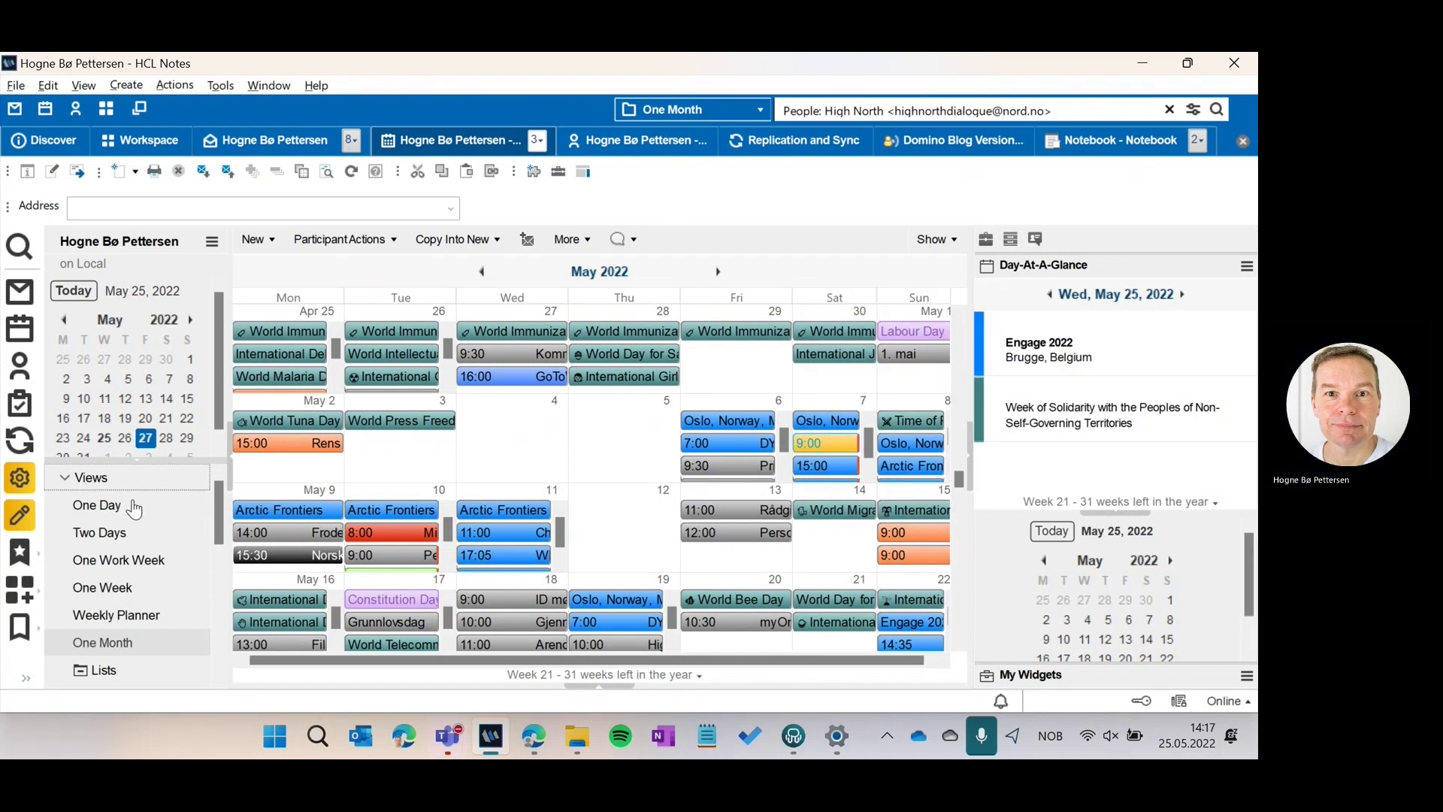
# Switch the calendar through the day and week views back to One Month, and browse the entries of Sunday, May 22
pyautogui.click(114, 506)
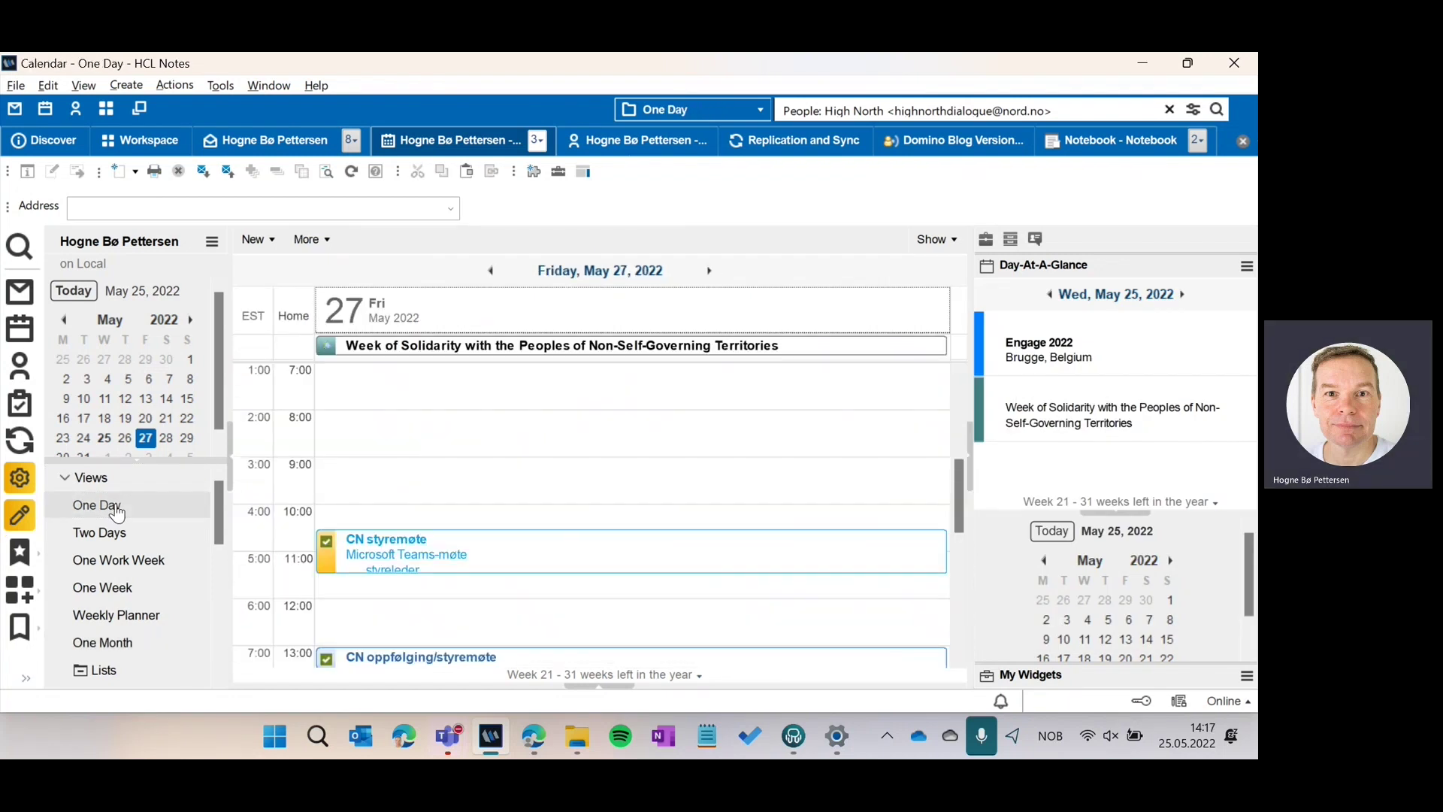
pyautogui.click(124, 535)
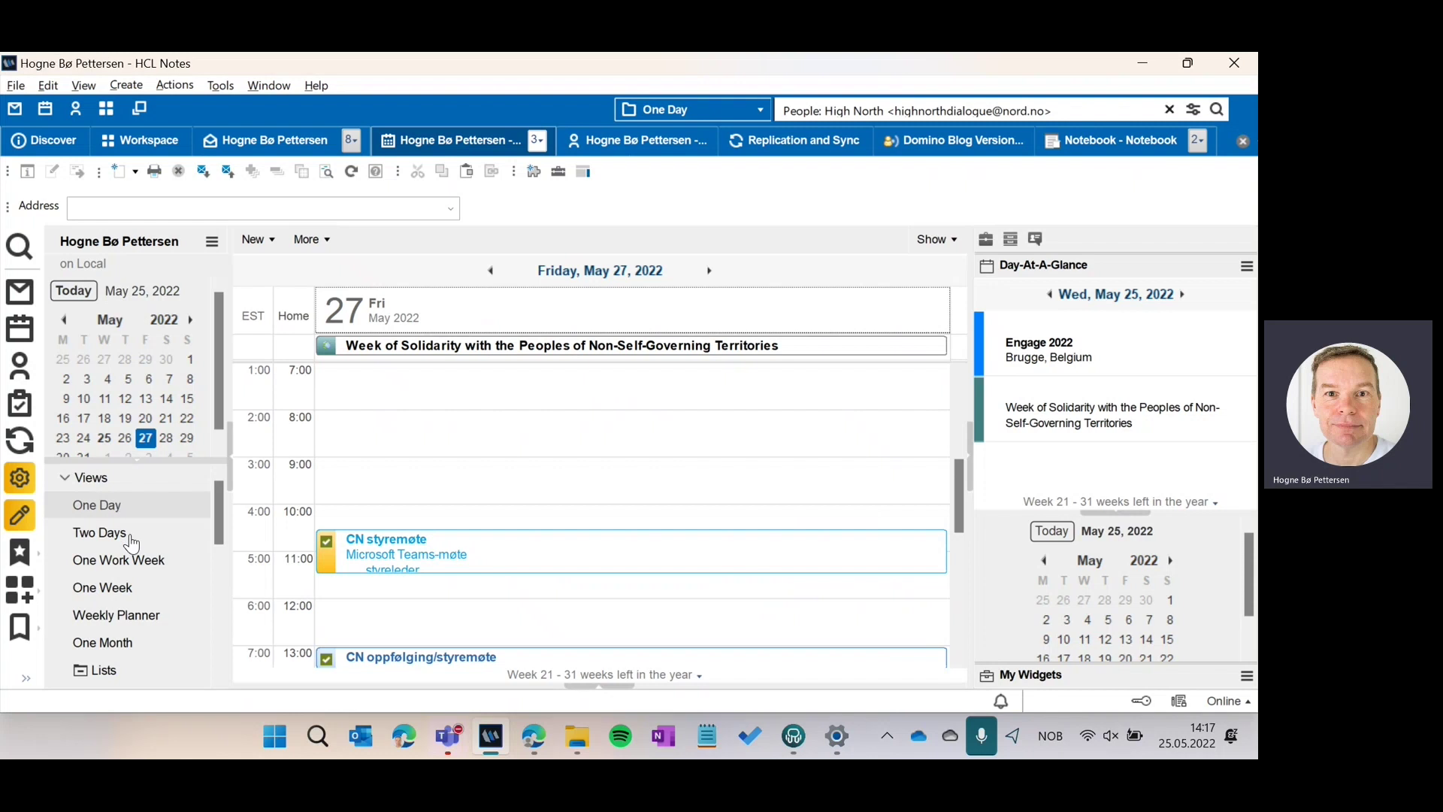
pyautogui.click(147, 570)
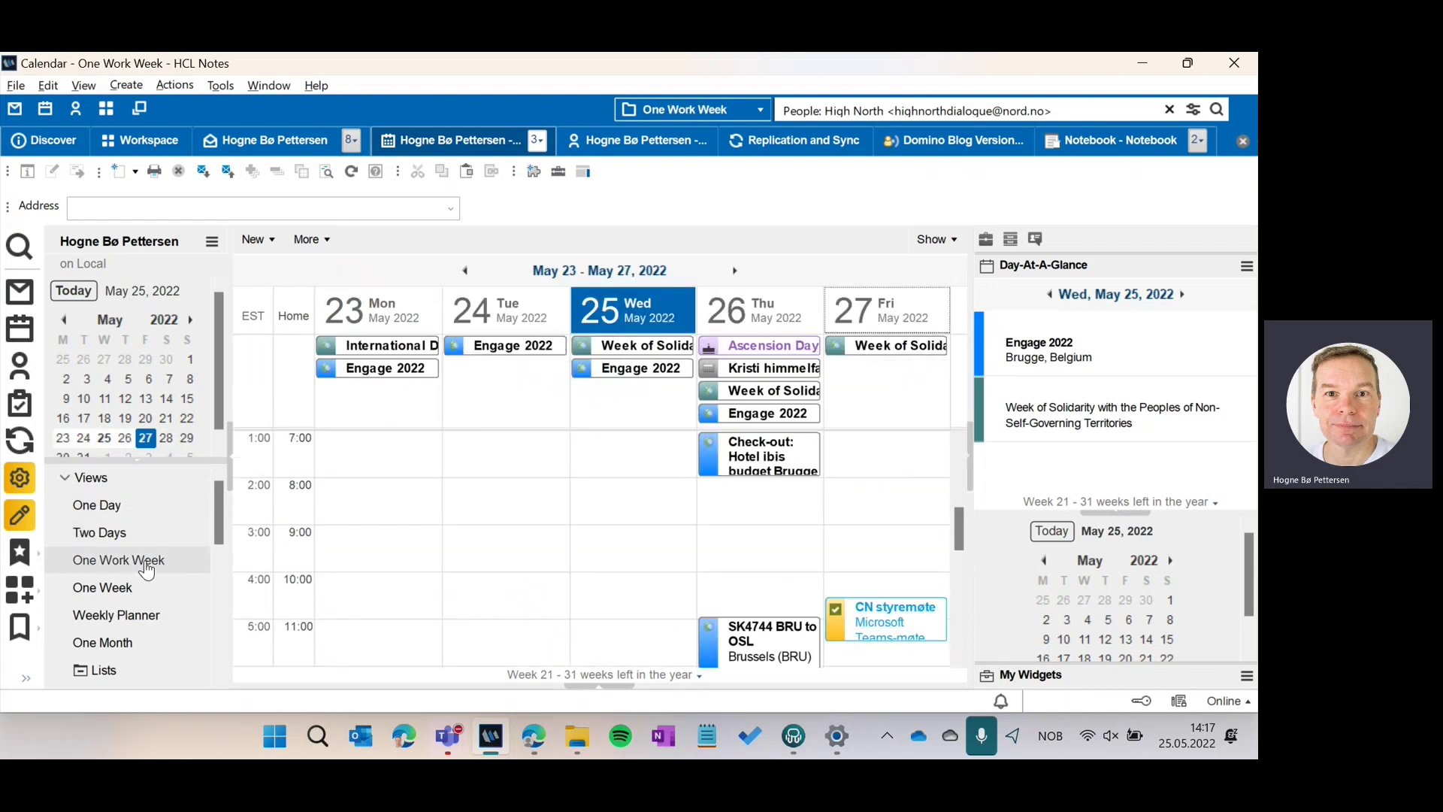
pyautogui.click(150, 589)
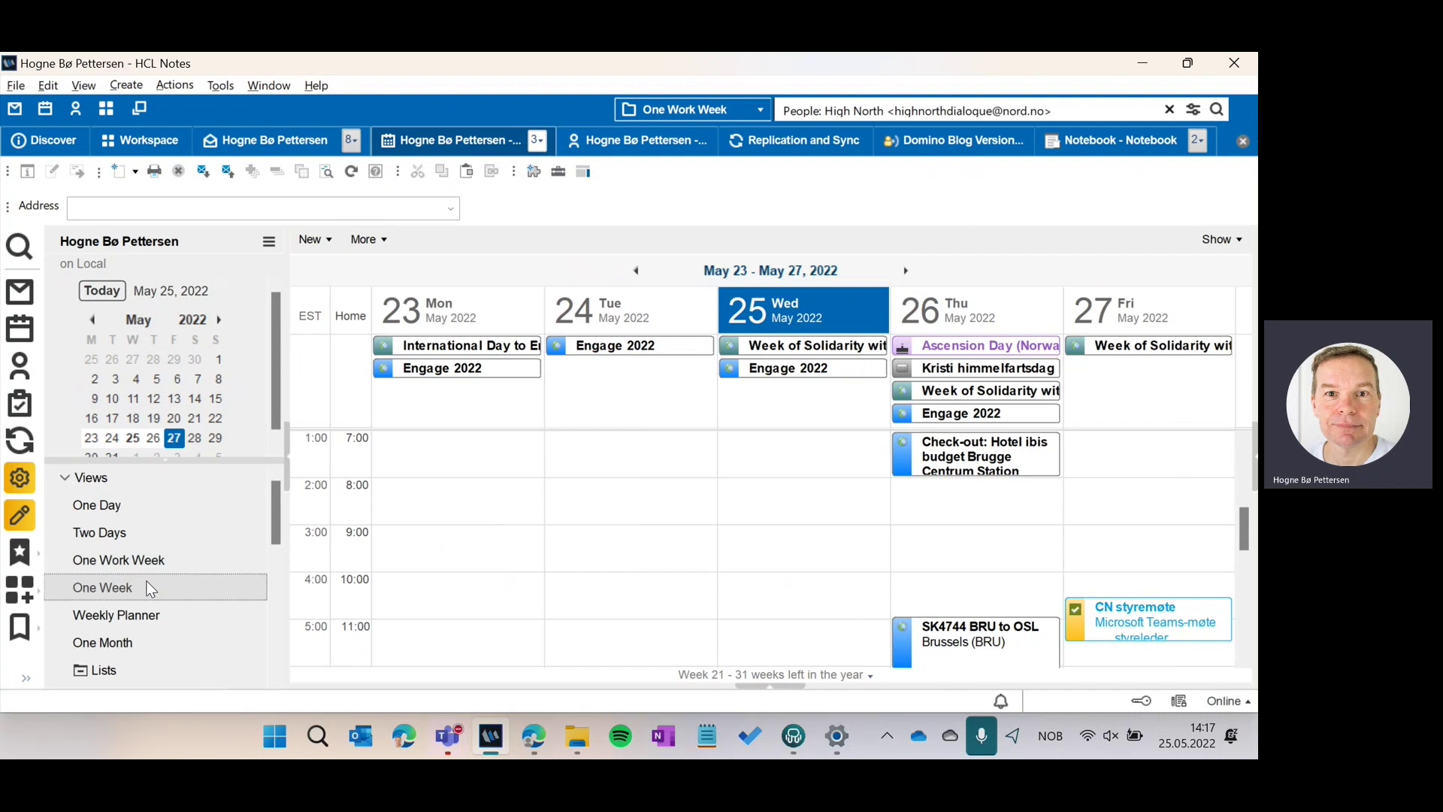
pyautogui.click(133, 641)
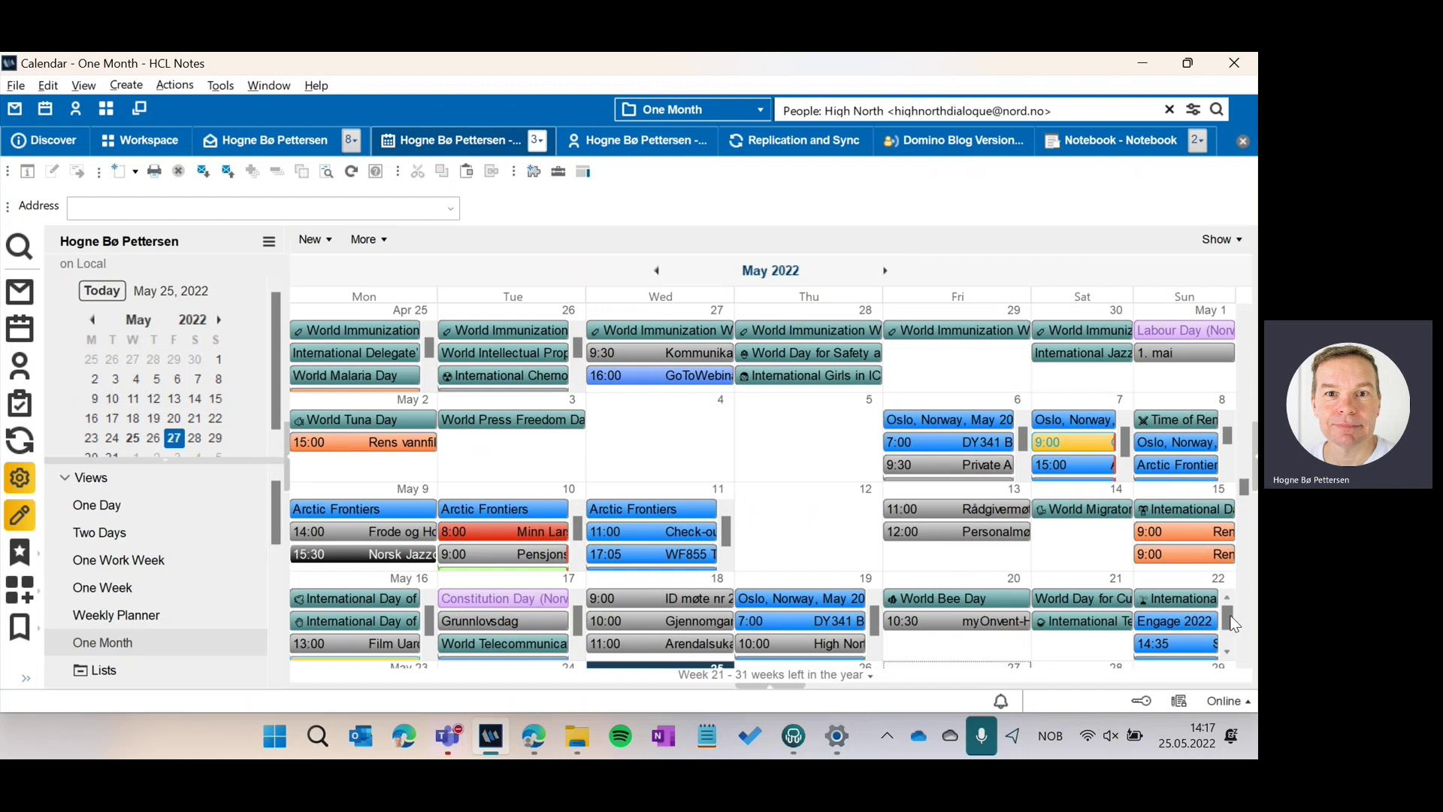
pyautogui.click(1229, 652)
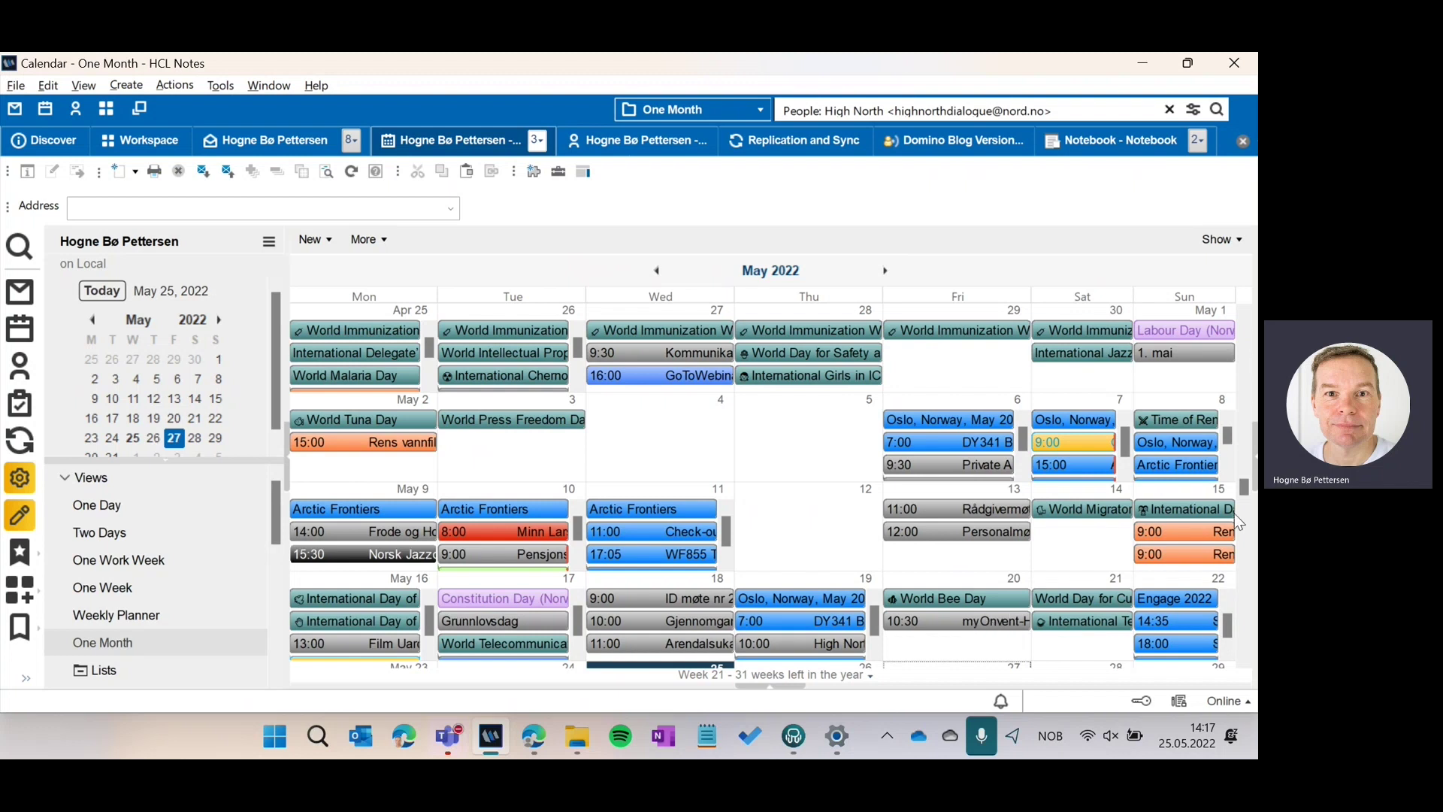
pyautogui.click(1229, 651)
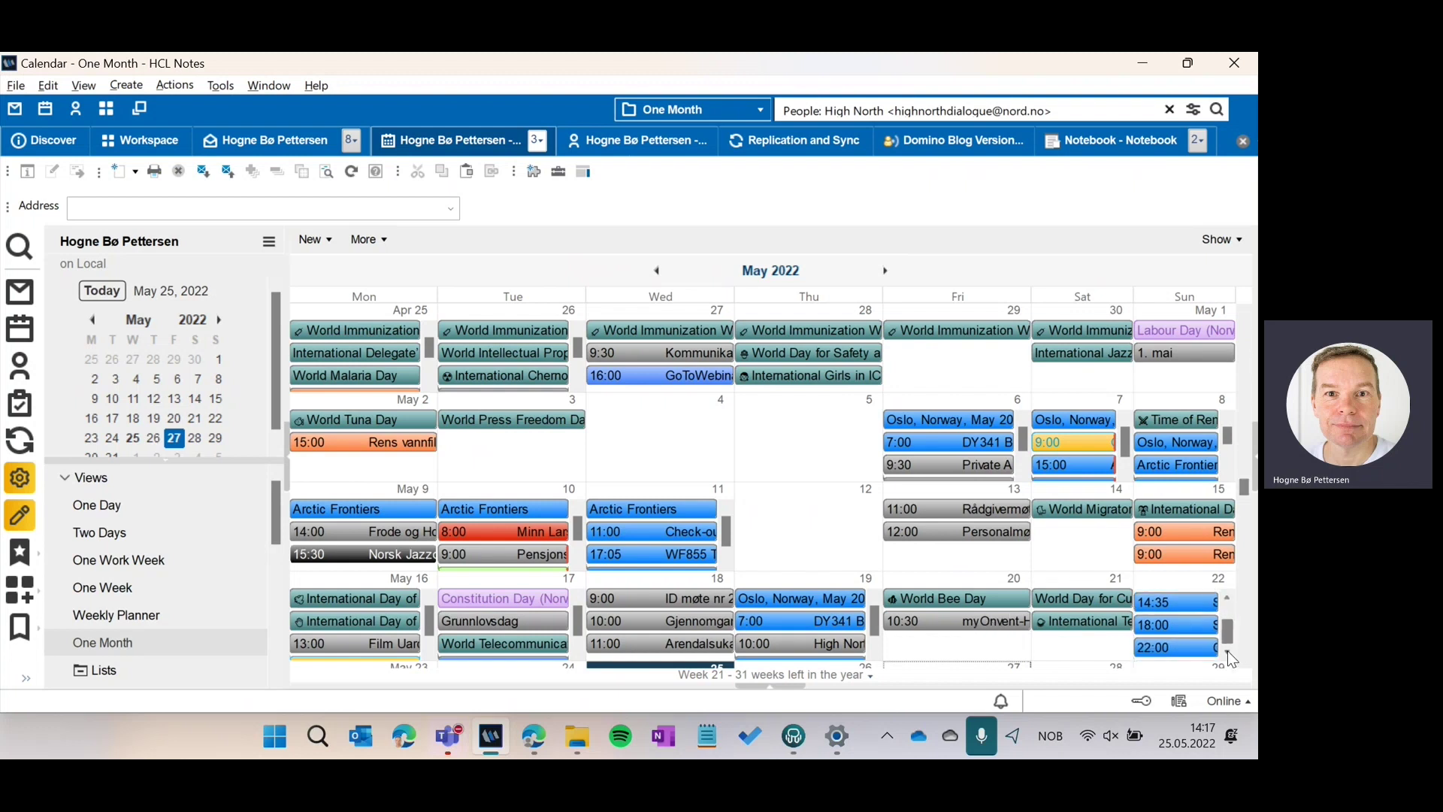
# Open the 13:00 CN oppfølging/styremøte meeting on May 27 for editing, and view the category color assignments without changing them
pyautogui.scroll(-3, 1248, 666)
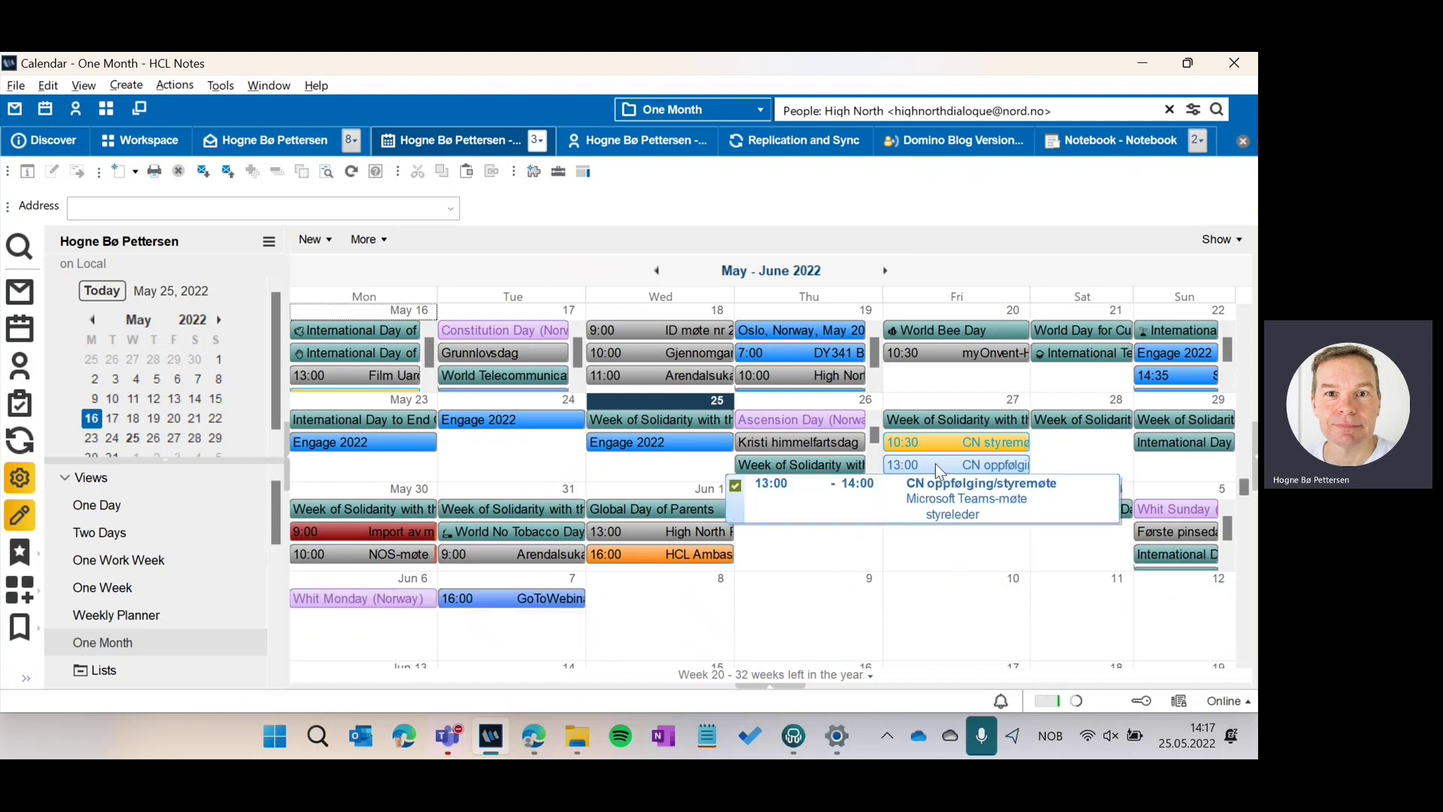
pyautogui.click(935, 463)
pyautogui.doubleClick(935, 464)
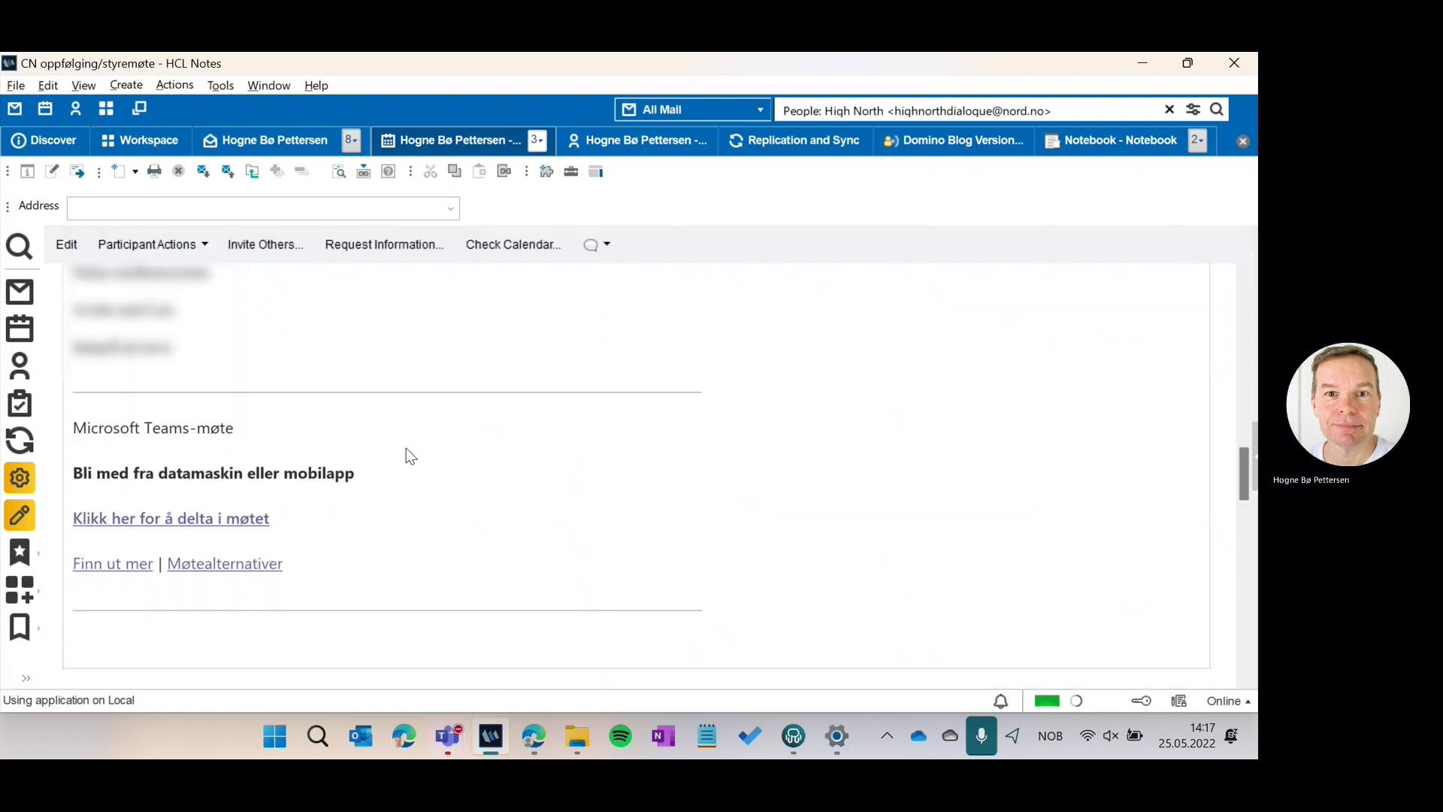
pyautogui.click(73, 244)
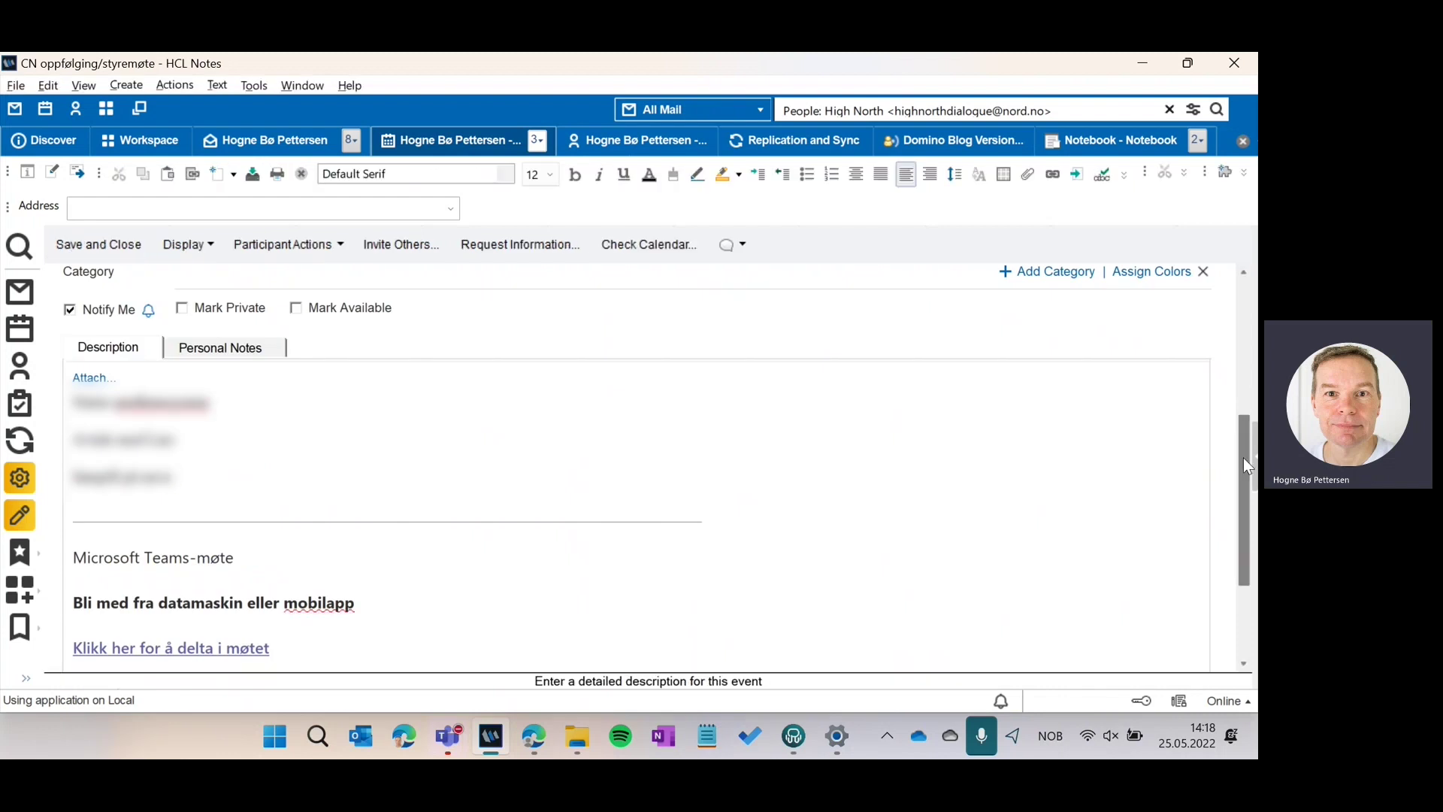
pyautogui.click(1130, 275)
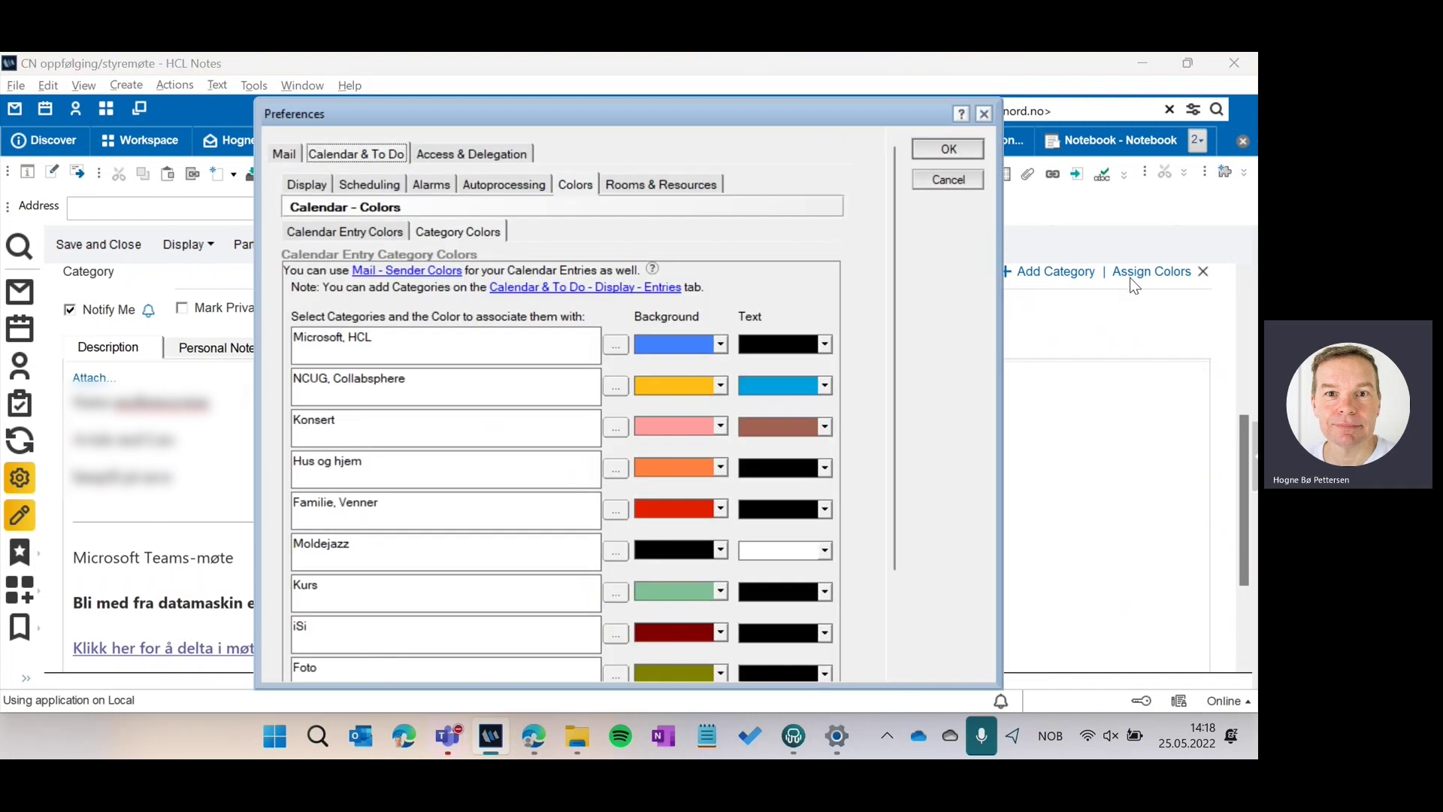
pyautogui.click(984, 113)
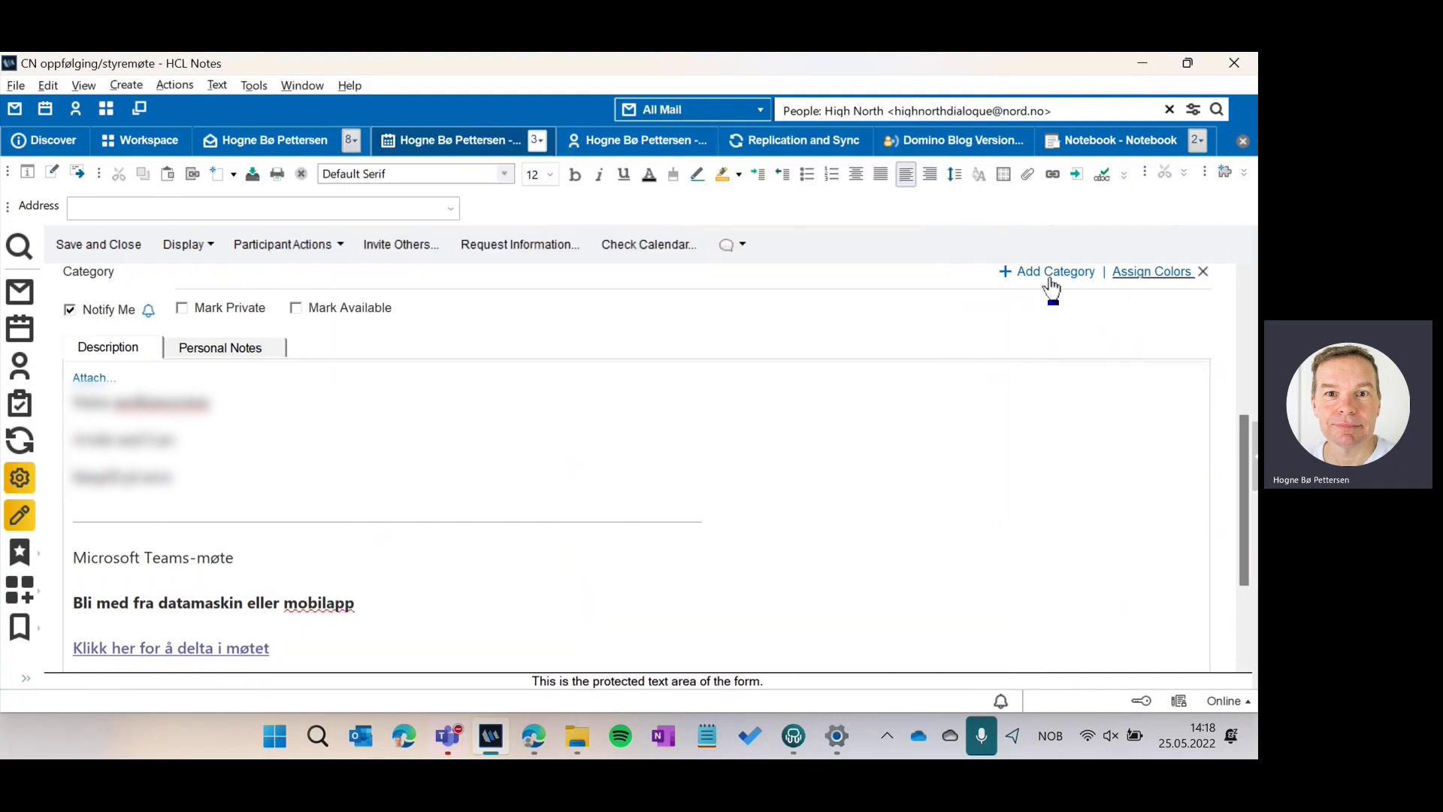
# Assign the NCUG category to the meeting, and save and close it
pyautogui.click(1051, 275)
pyautogui.press('Down')
pyautogui.press('Down')
pyautogui.press('Down')
pyautogui.press('Down')
pyautogui.press('Down')
pyautogui.press('Down')
pyautogui.press('Down')
pyautogui.press('Down')
pyautogui.press('Down')
pyautogui.press('Down')
pyautogui.click(524, 358)
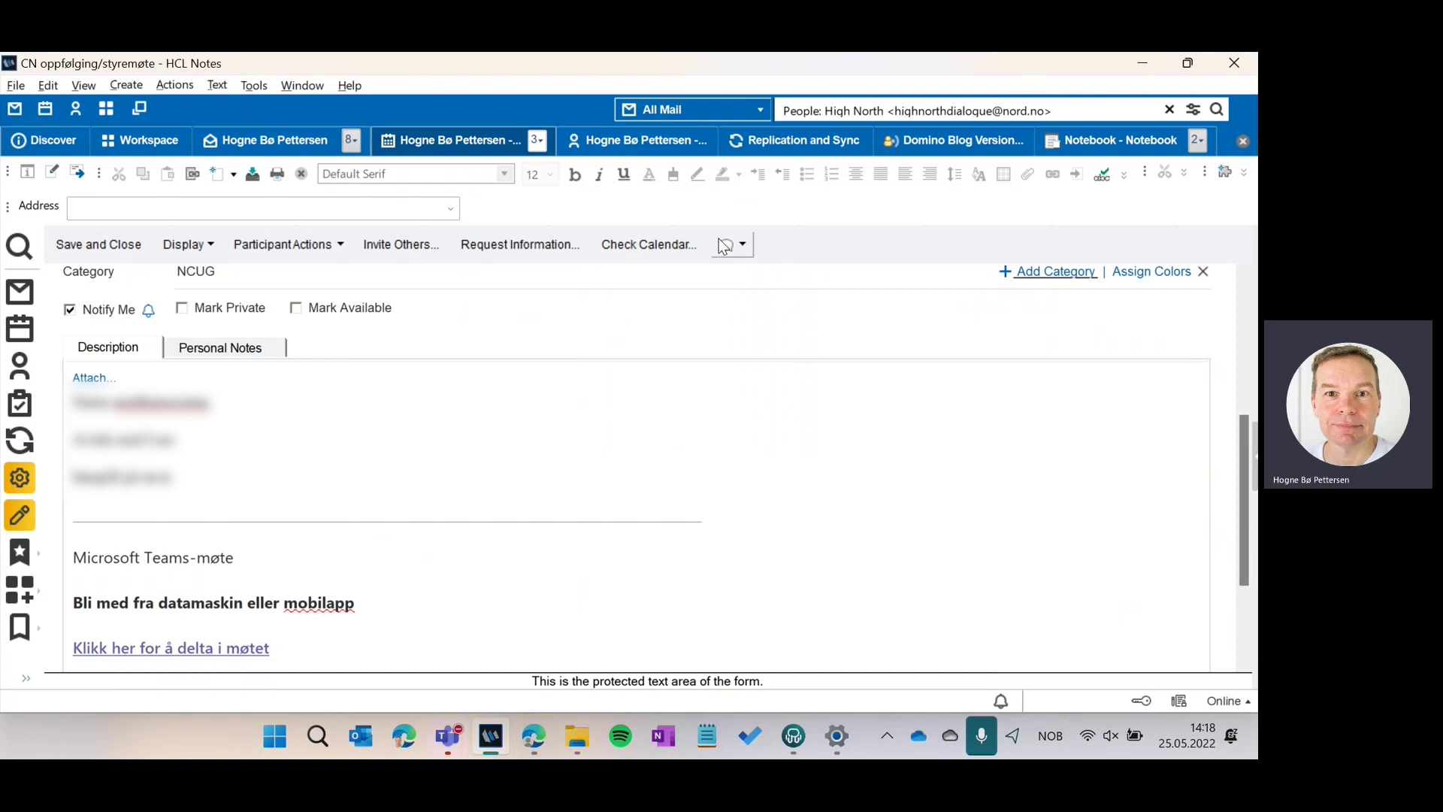
pyautogui.click(103, 247)
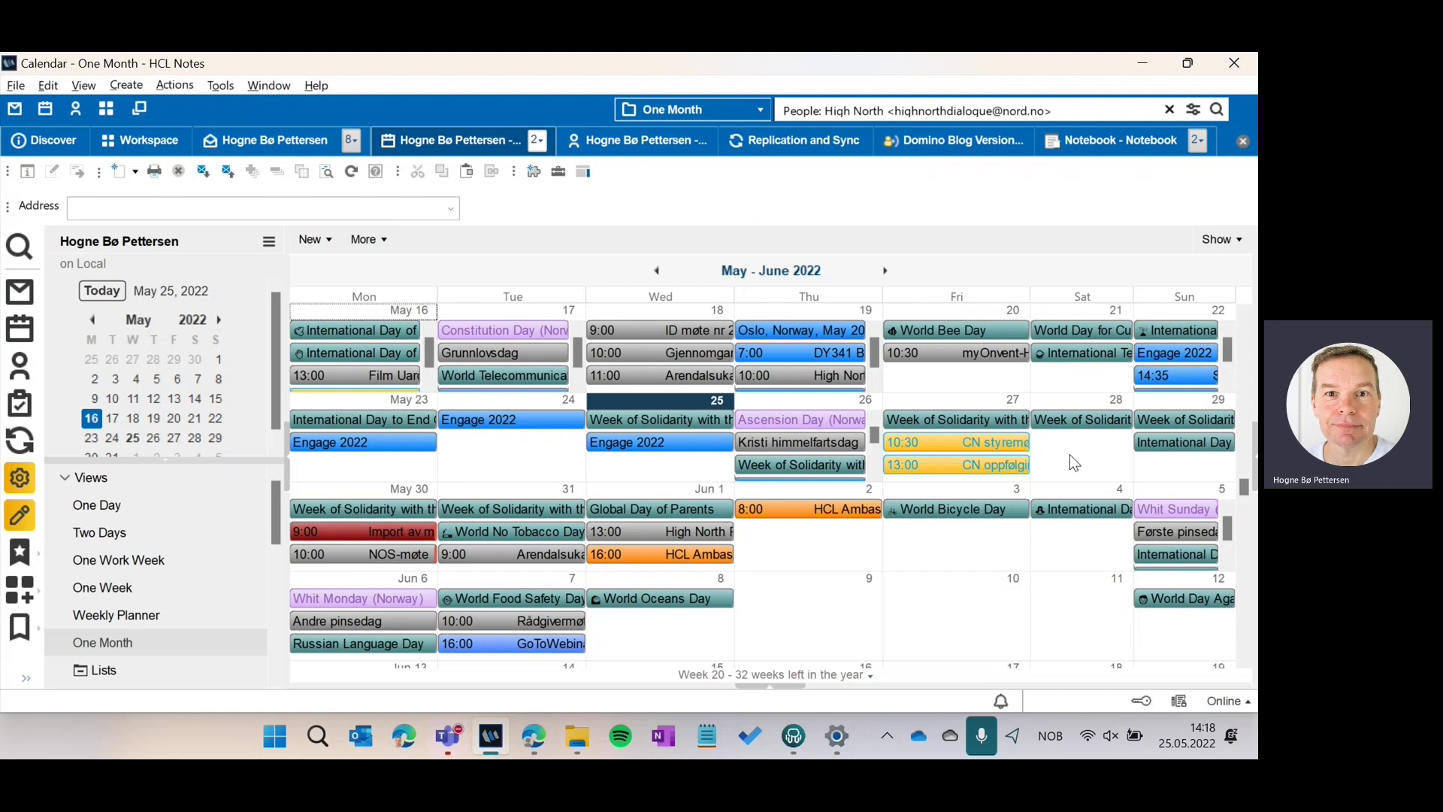
# Reopen the 13:00 meeting on May 27 and review the Category Colors preferences, cancelling without changes
pyautogui.click(959, 465)
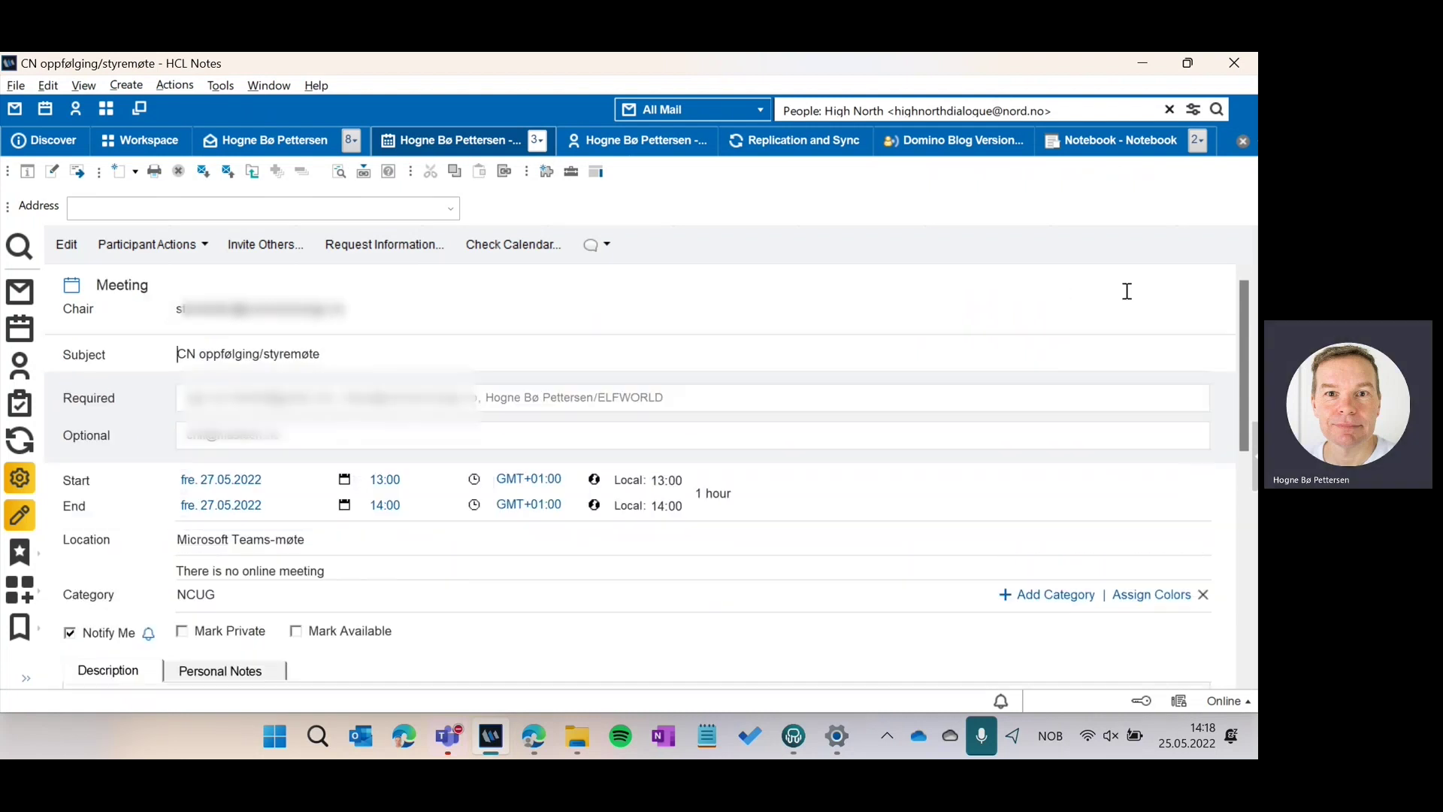
pyautogui.click(1159, 596)
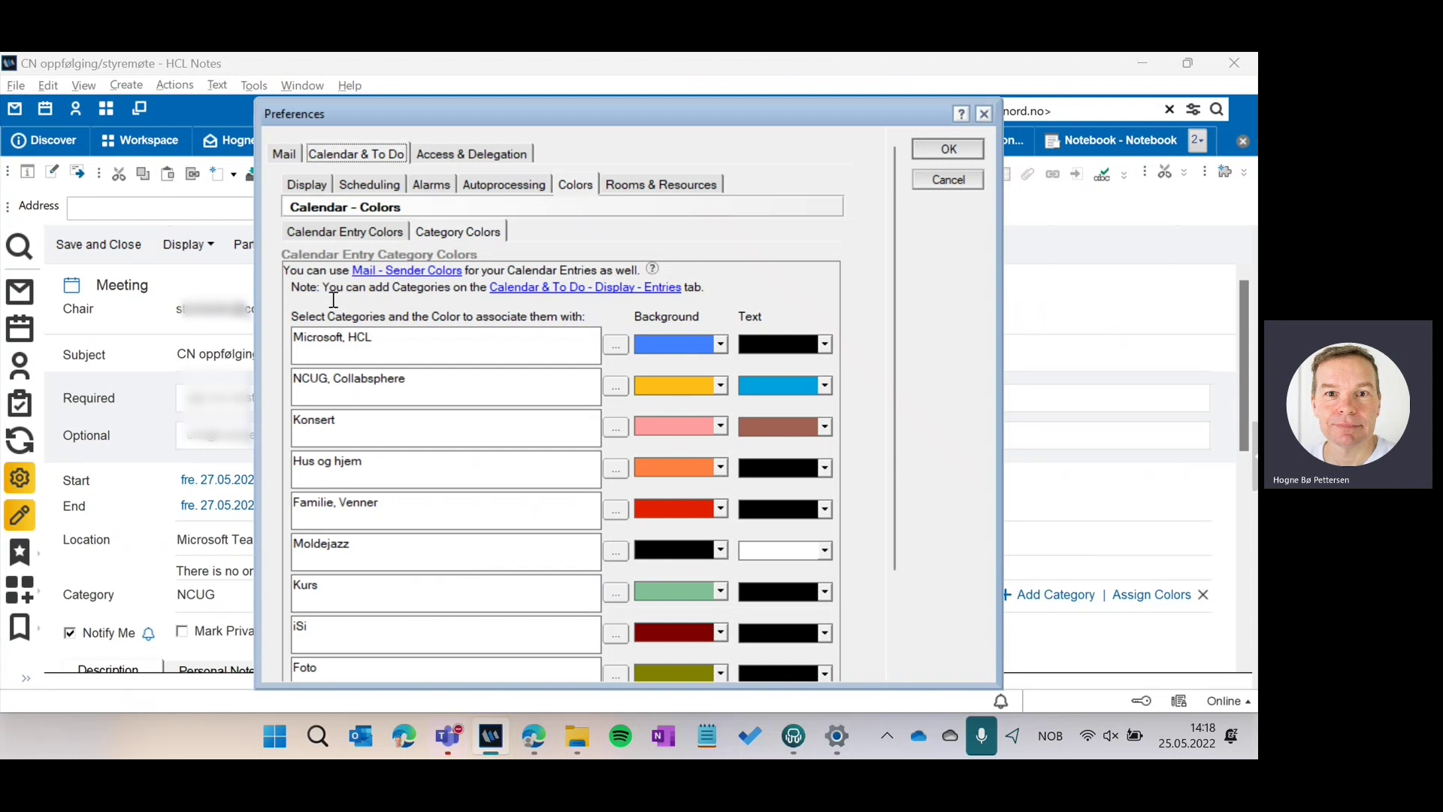
pyautogui.click(387, 344)
pyautogui.click(948, 179)
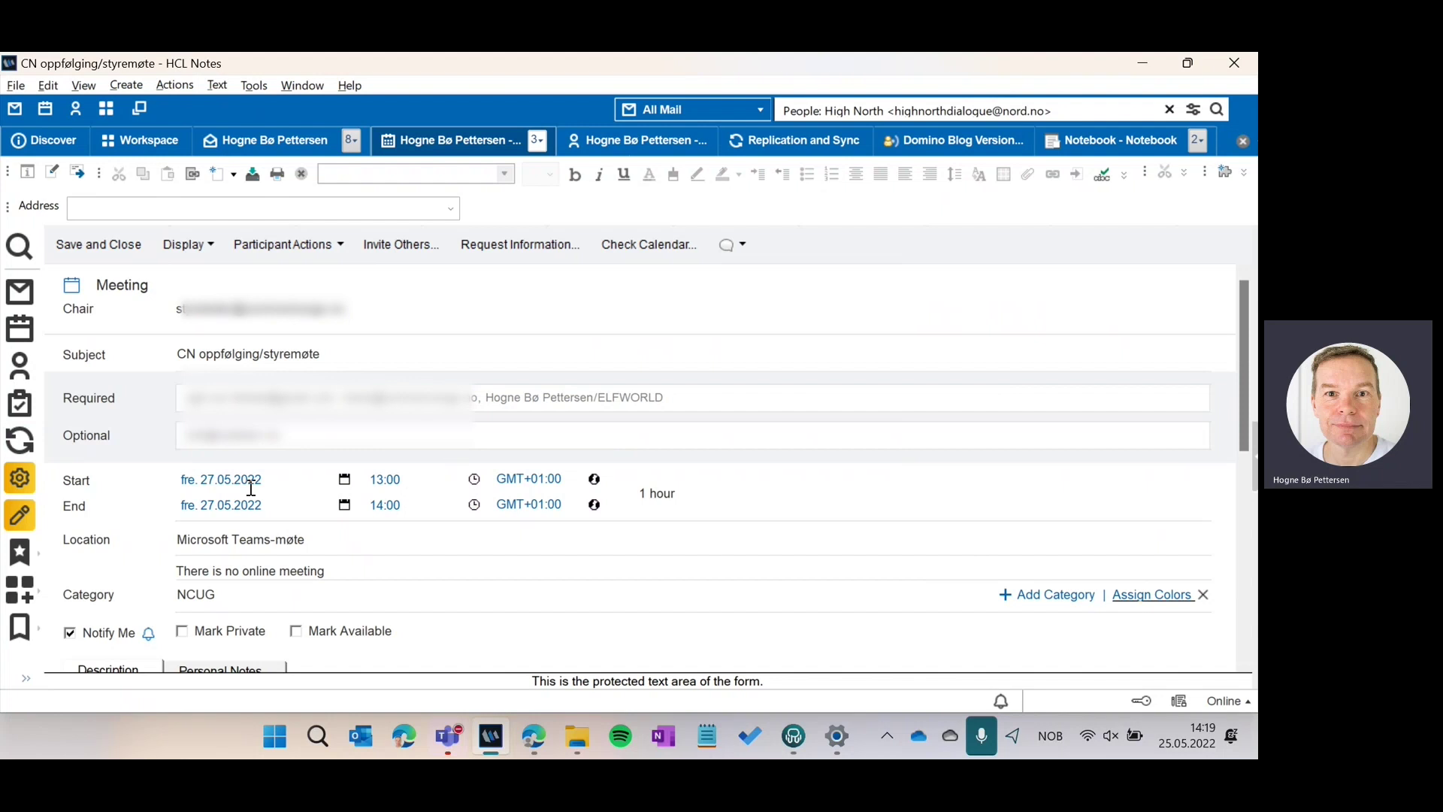
# View the list of categories available for the meeting, cancel it, and close the meeting
pyautogui.click(1060, 595)
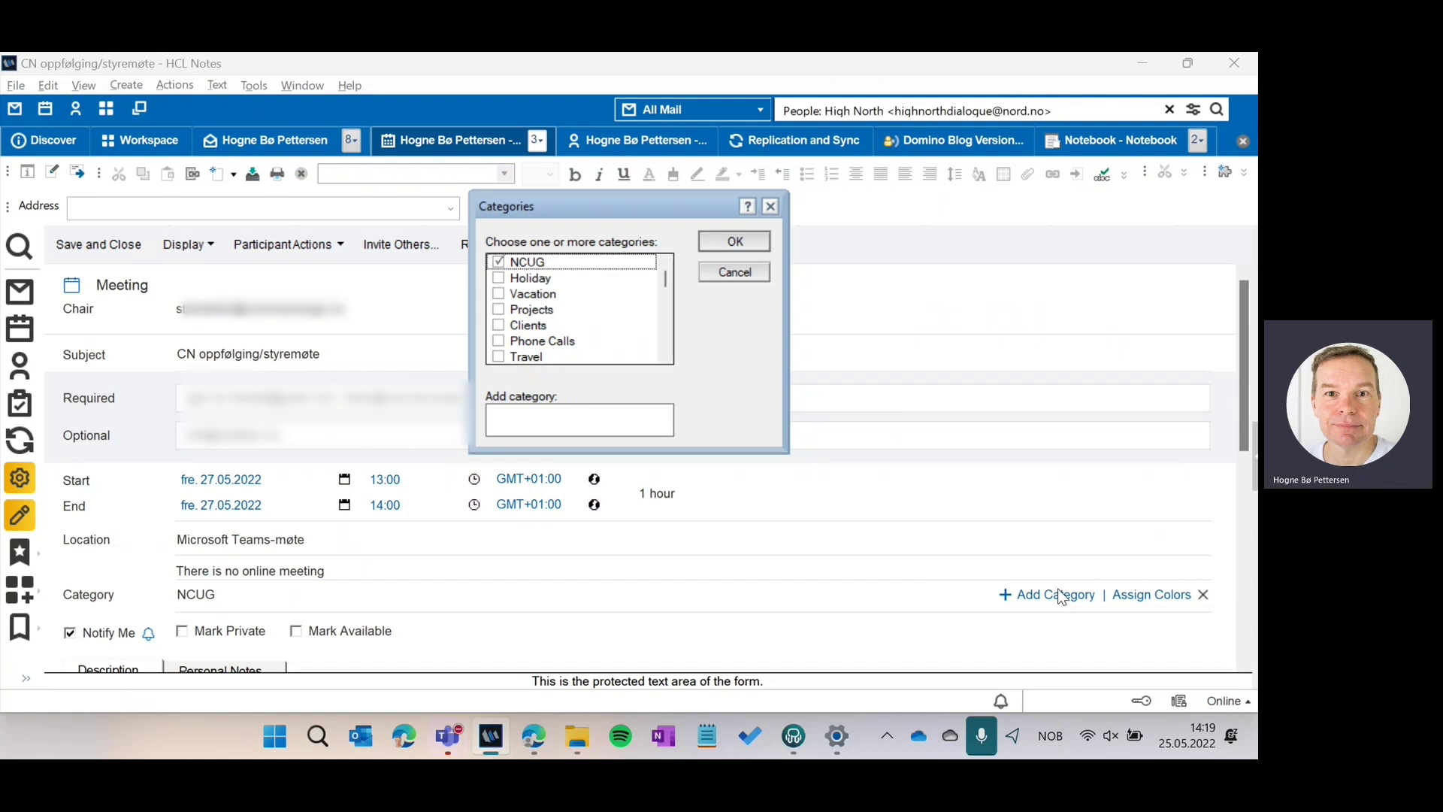
pyautogui.click(735, 272)
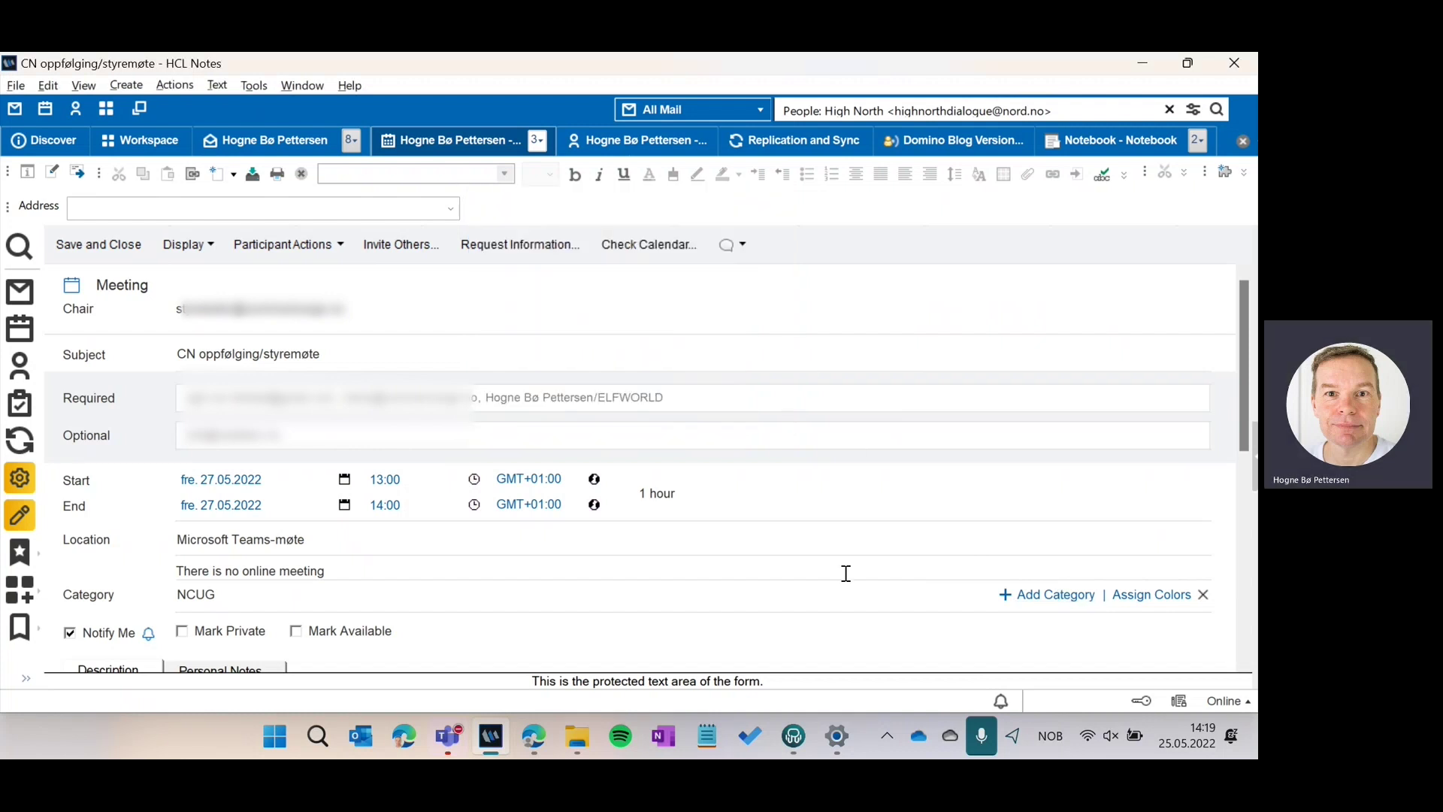
pyautogui.press('Escape')
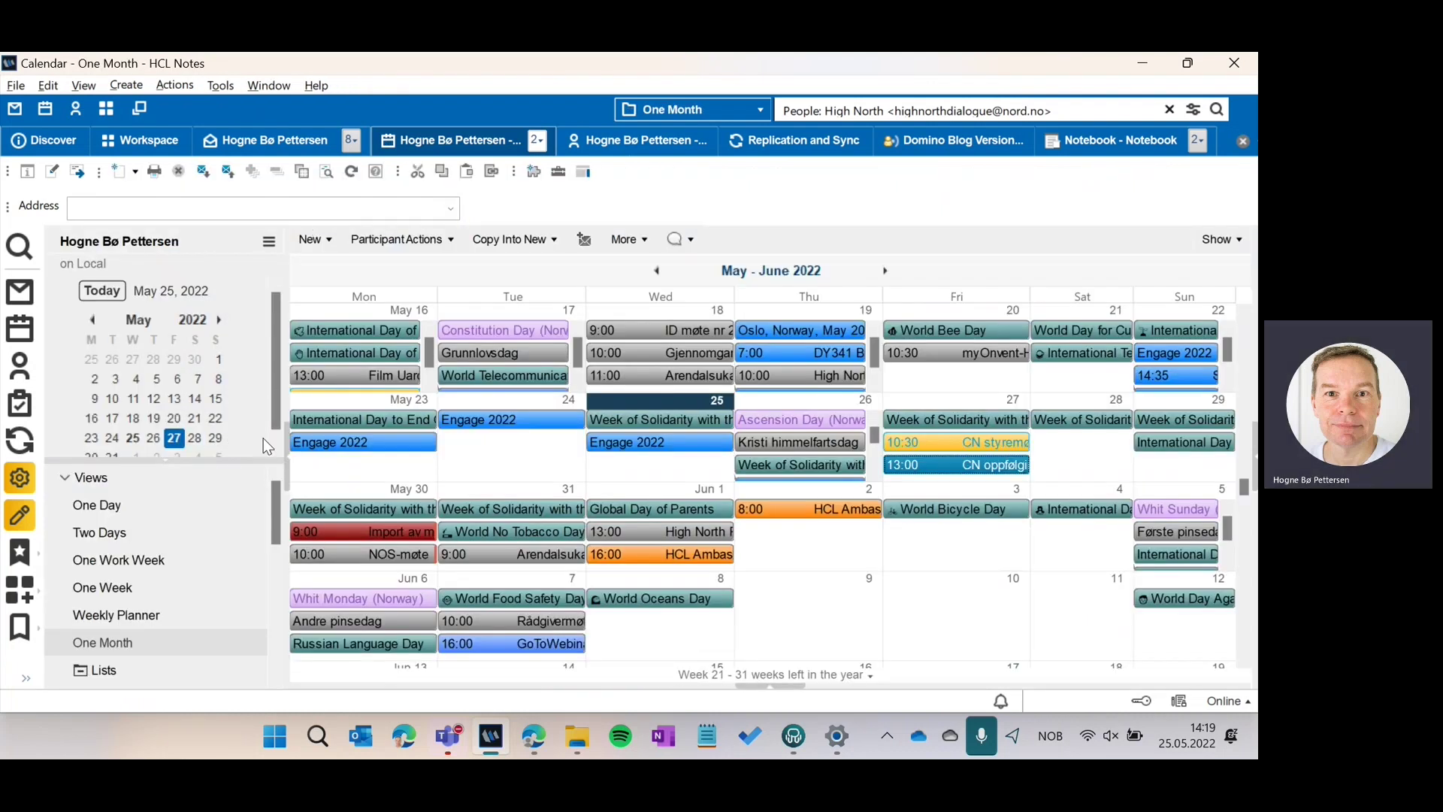
# Start adding a calendar to the calendar list, with iCalendar feed as its type
pyautogui.moveTo(281, 521); pyautogui.dragTo(280, 621)
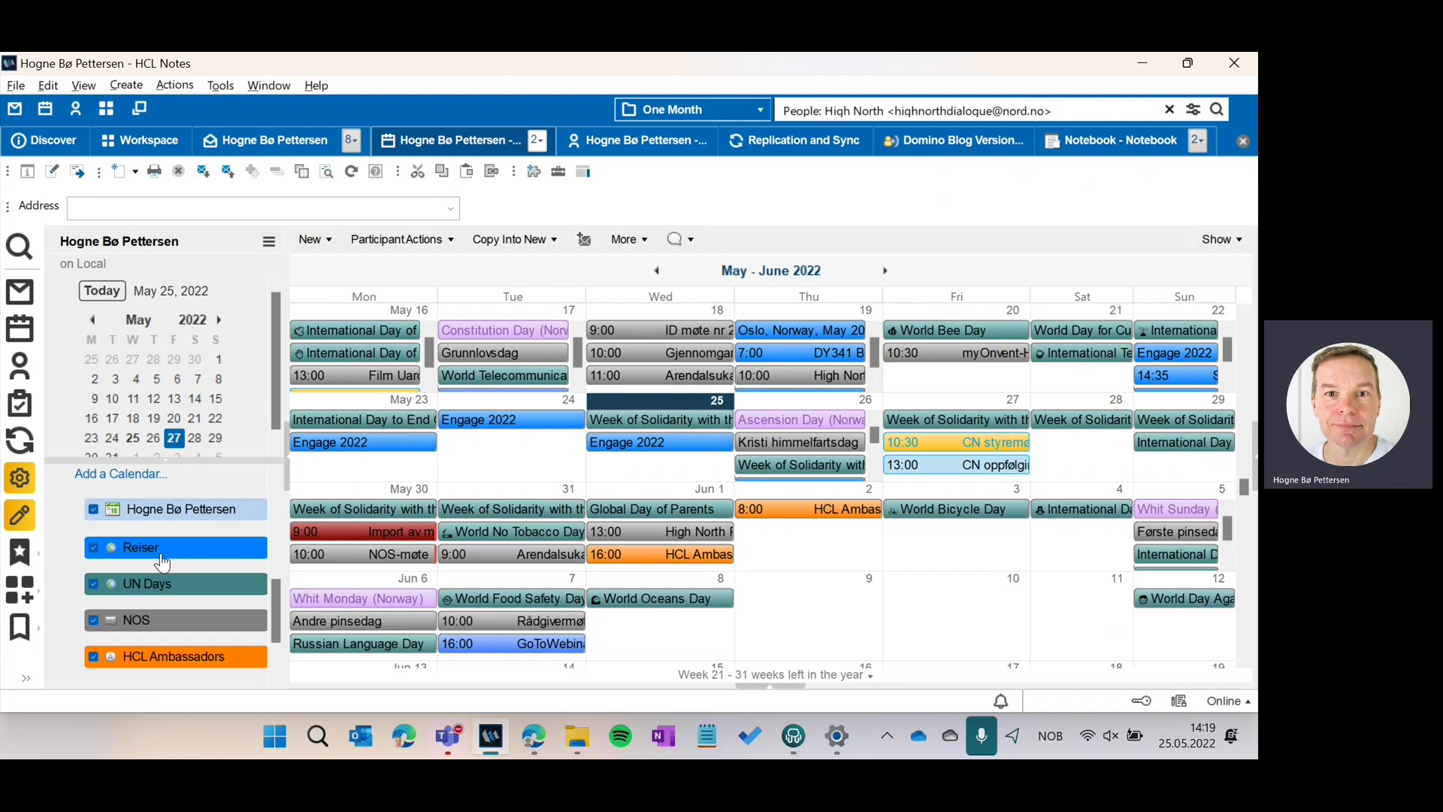
pyautogui.click(145, 478)
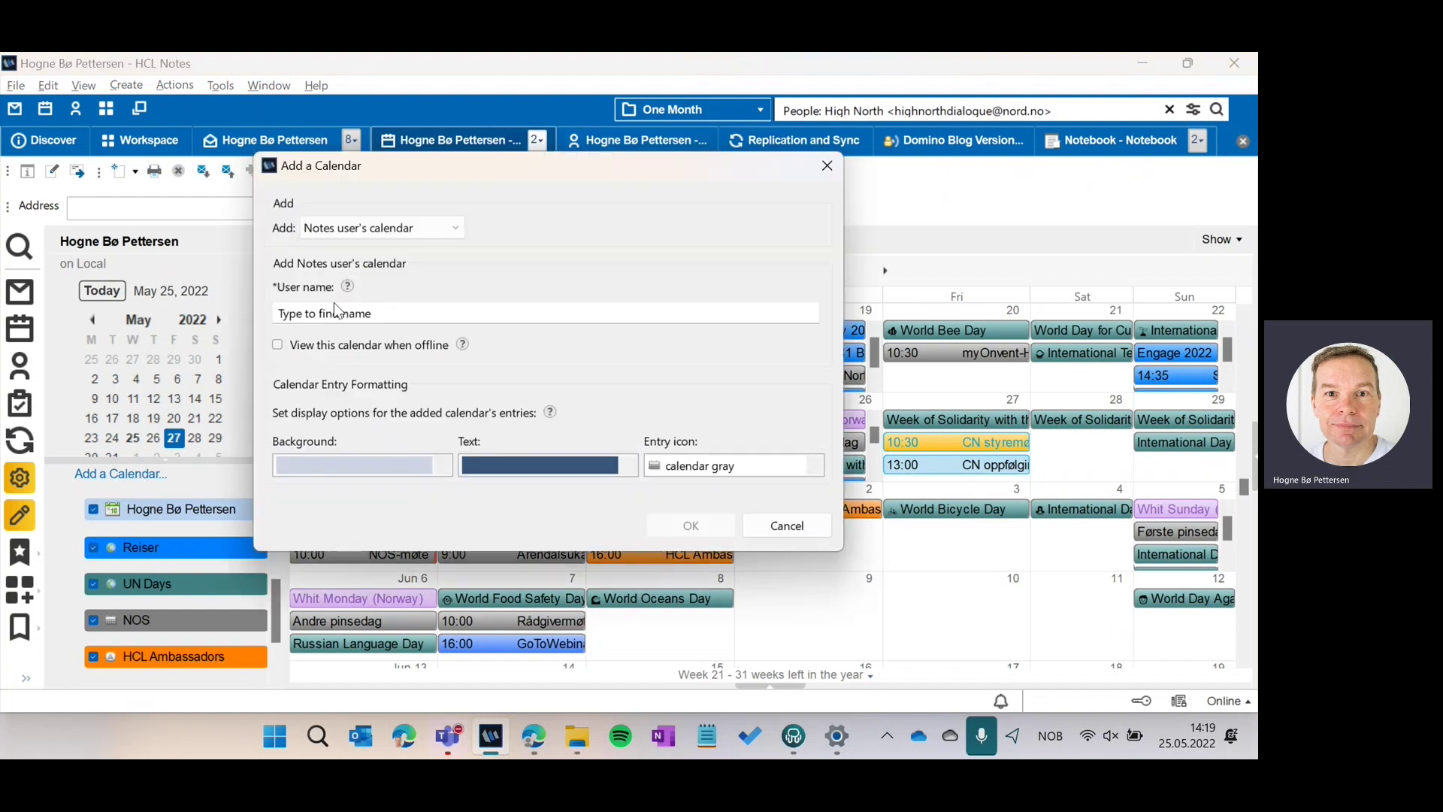
pyautogui.click(457, 233)
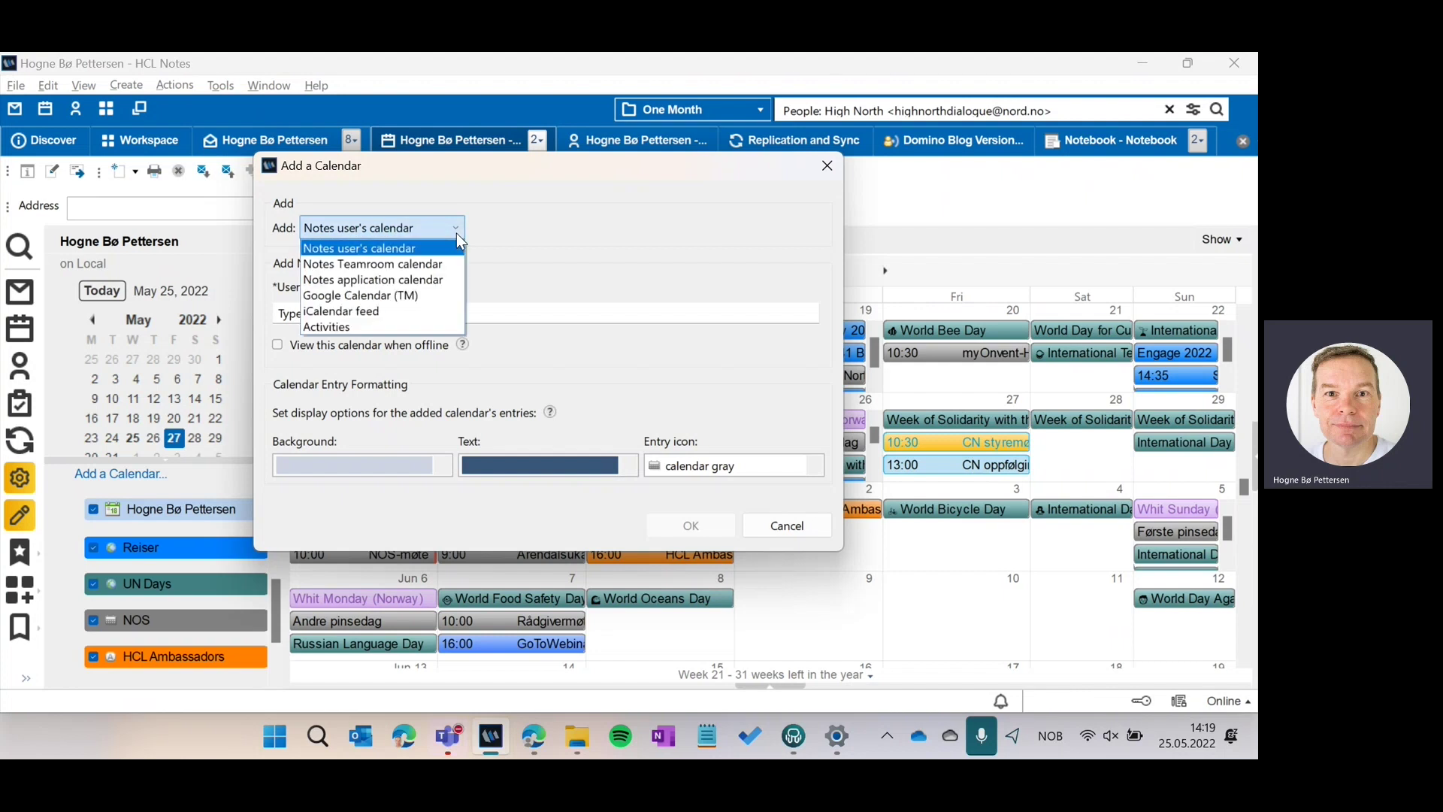
pyautogui.click(394, 311)
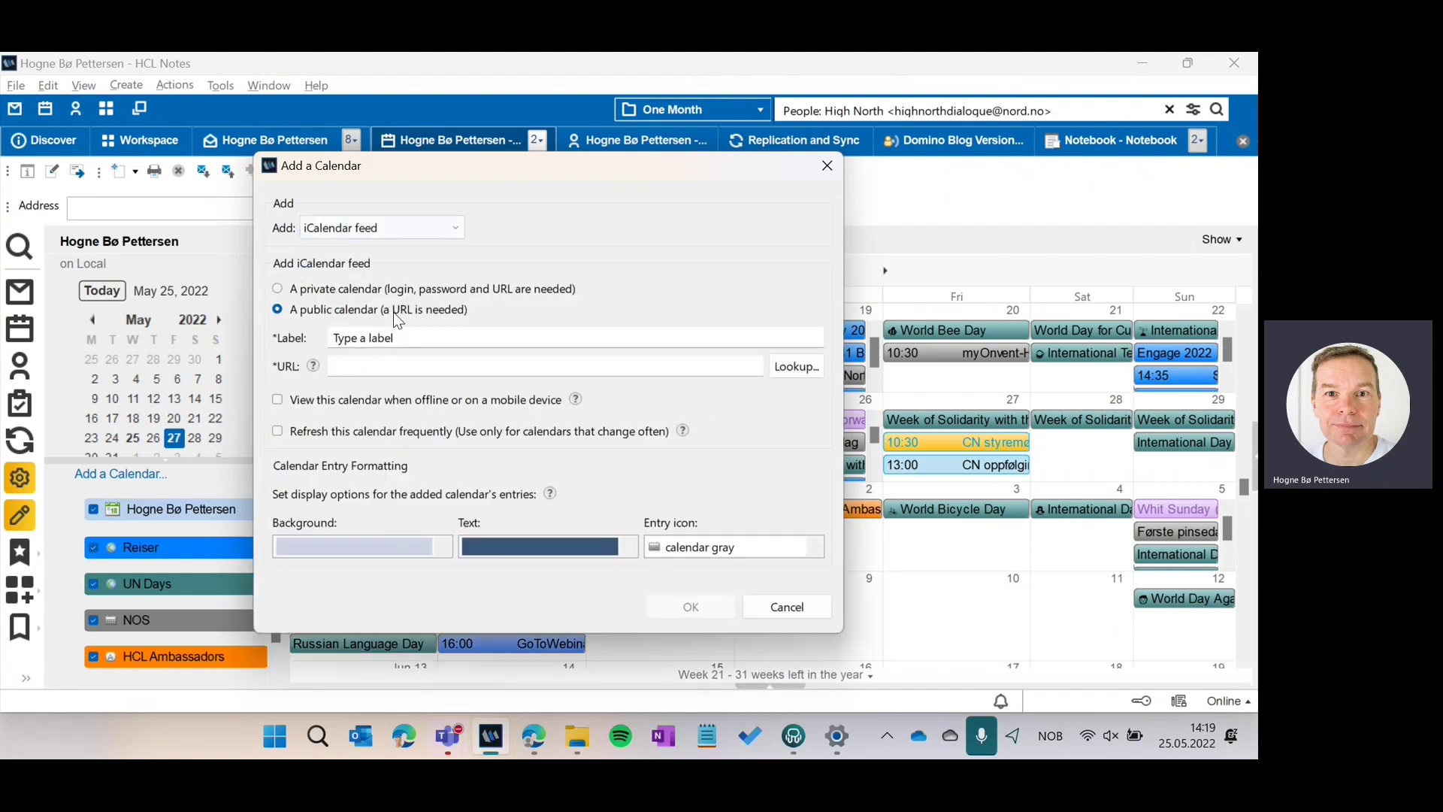
# Review the label, URL, background colour and entry icon options for a public iCalendar feed, and cancel adding the calendar
pyautogui.click(382, 336)
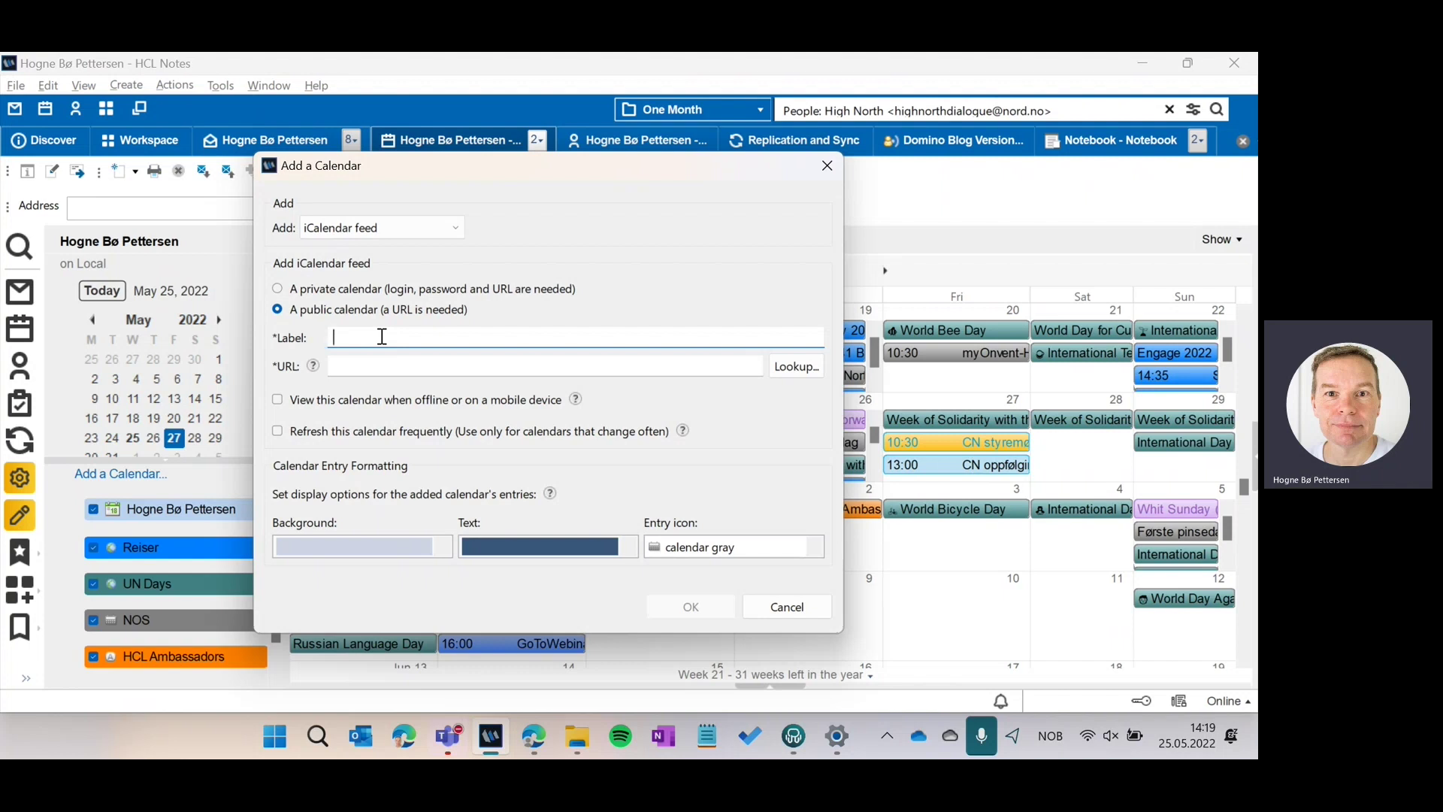
pyautogui.click(378, 370)
pyautogui.click(359, 337)
pyautogui.click(435, 548)
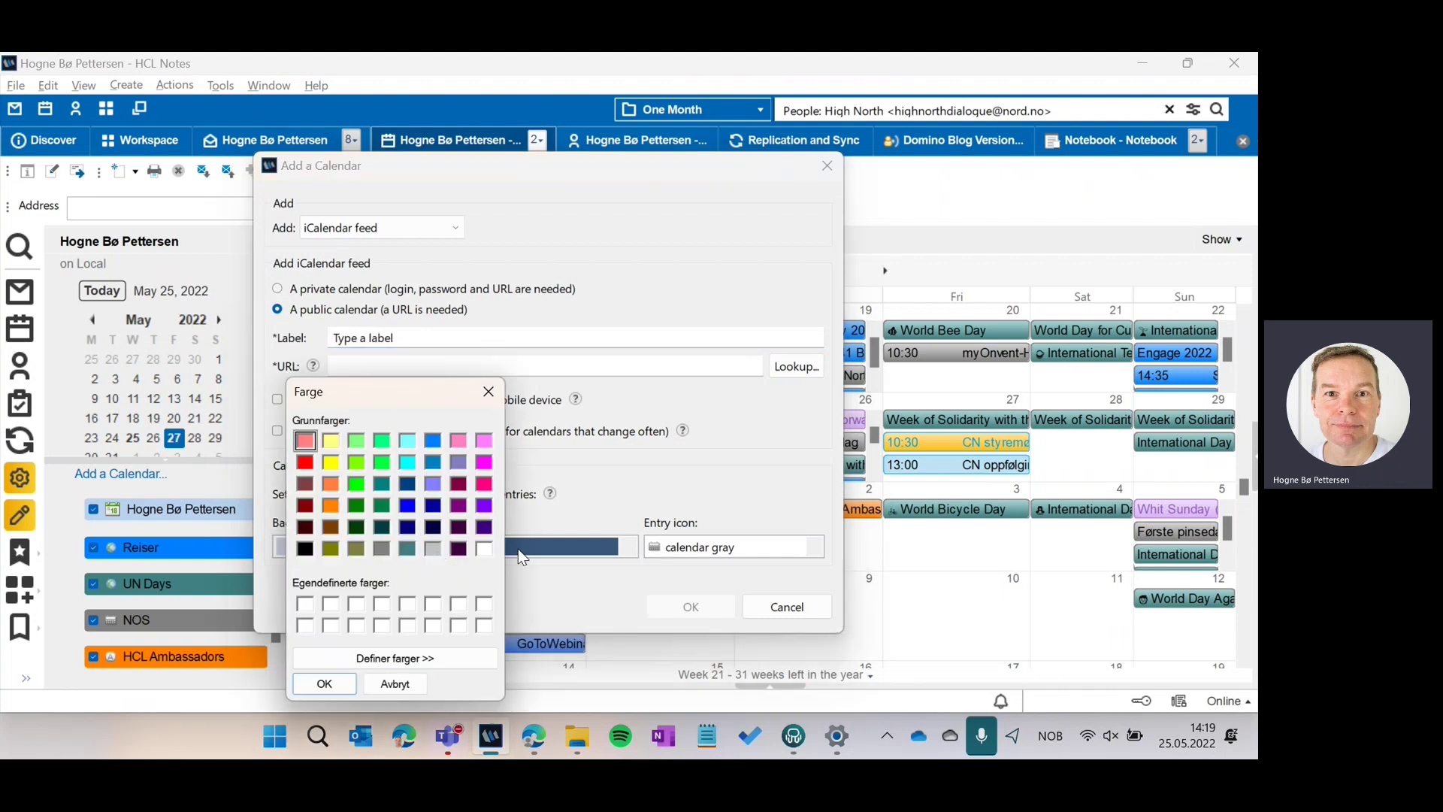
pyautogui.click(489, 392)
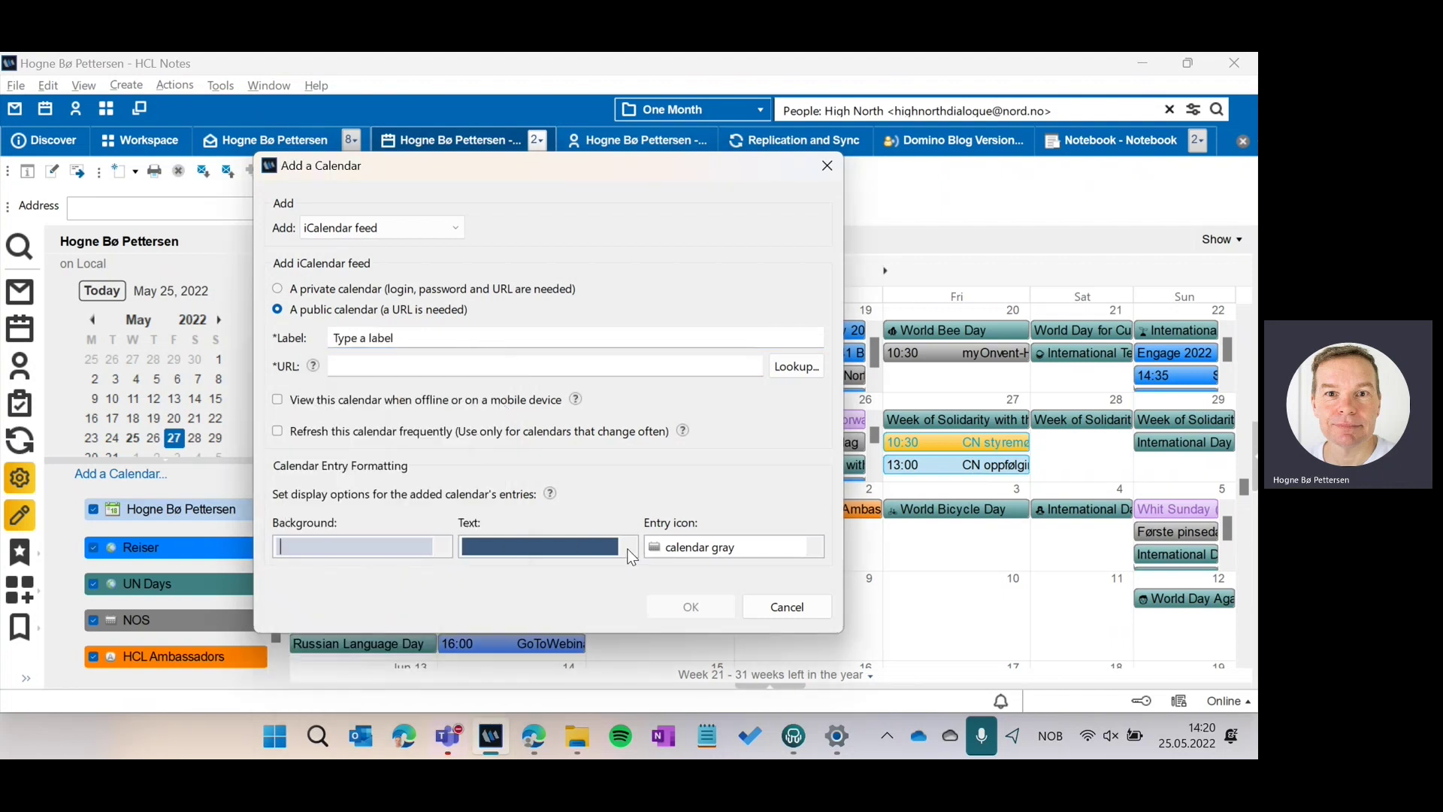
pyautogui.click(806, 550)
pyautogui.click(781, 554)
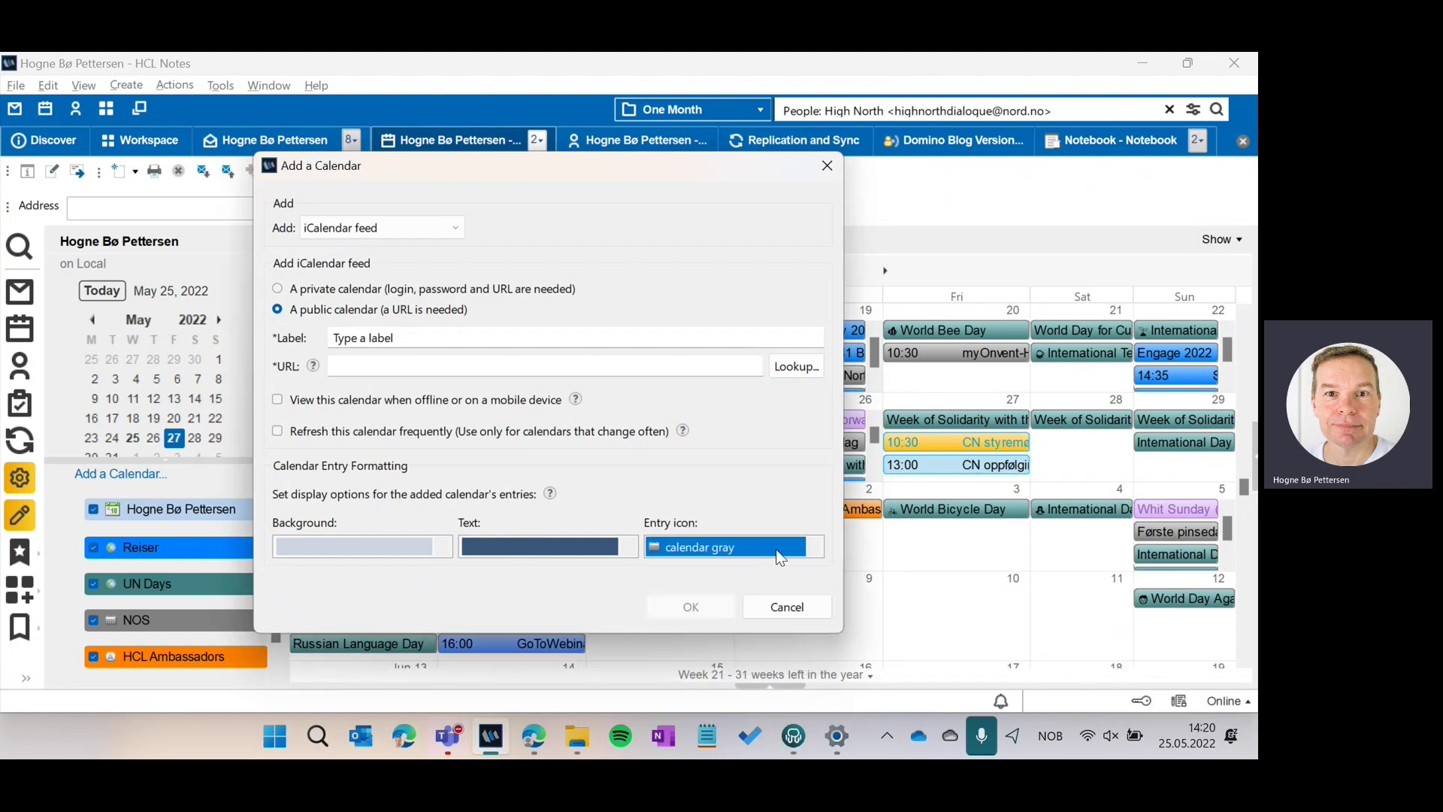
pyautogui.click(787, 606)
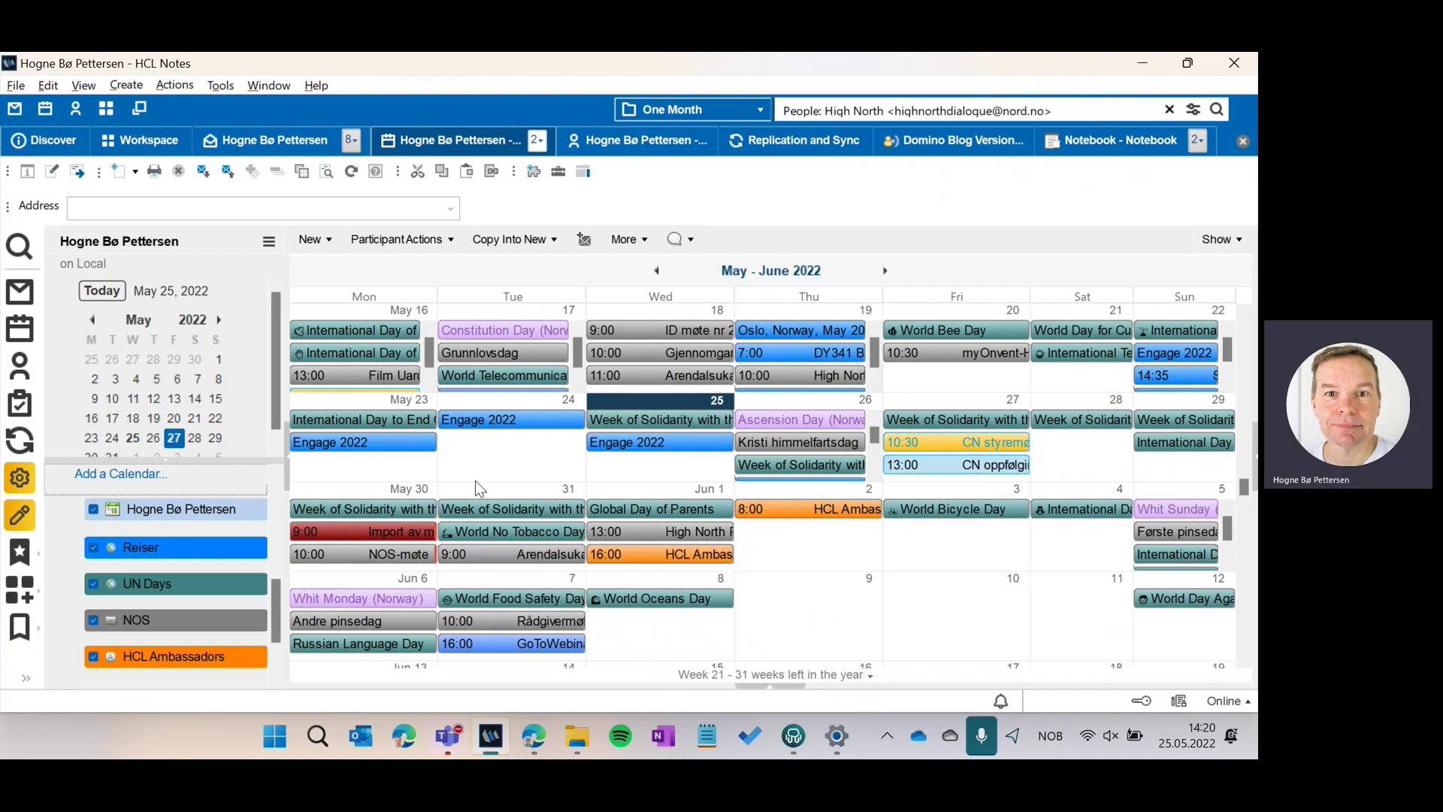
# Open the mail Access and Delegation preferences and start adding a person or group for mail and calendar access
pyautogui.click(16, 85)
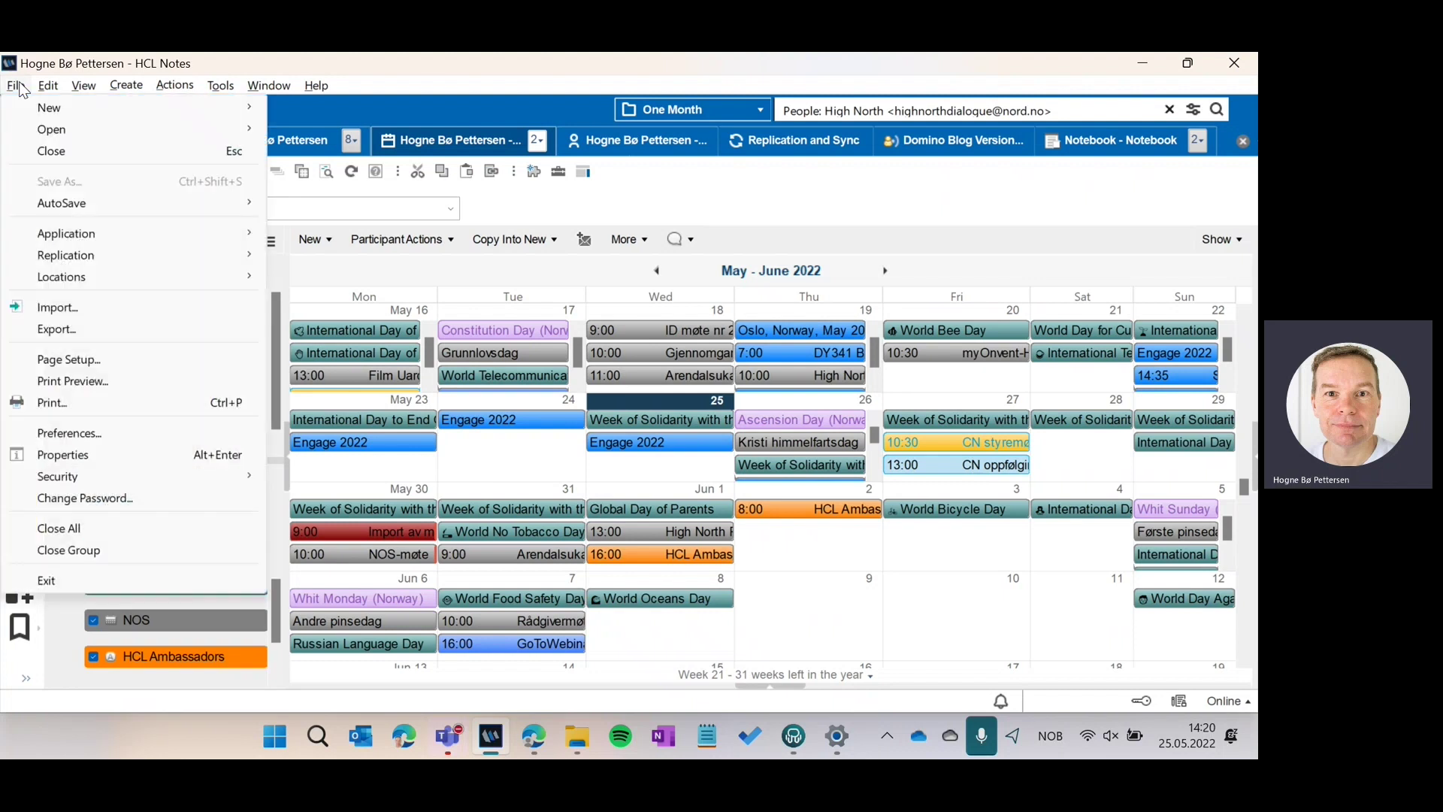
pyautogui.click(78, 441)
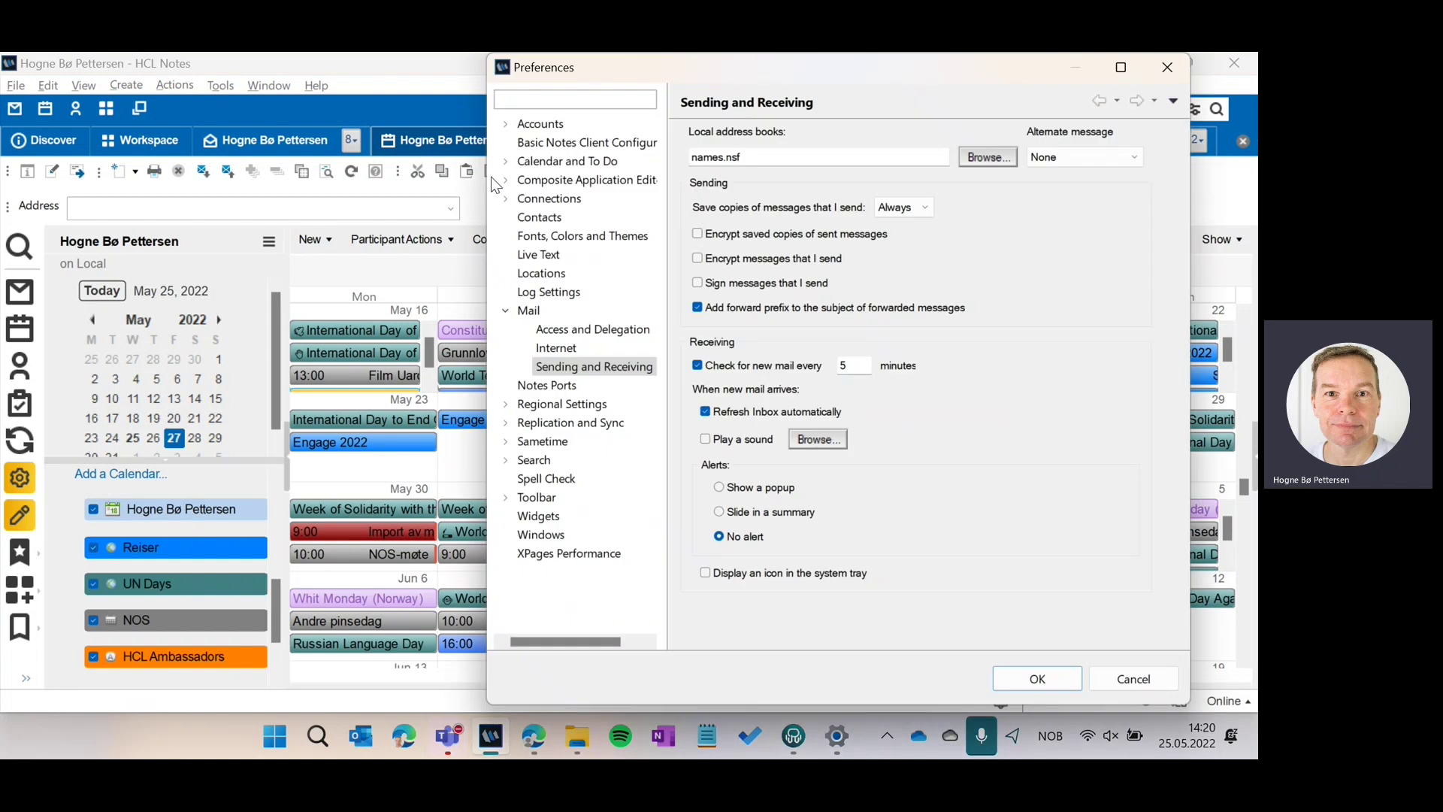
pyautogui.click(590, 329)
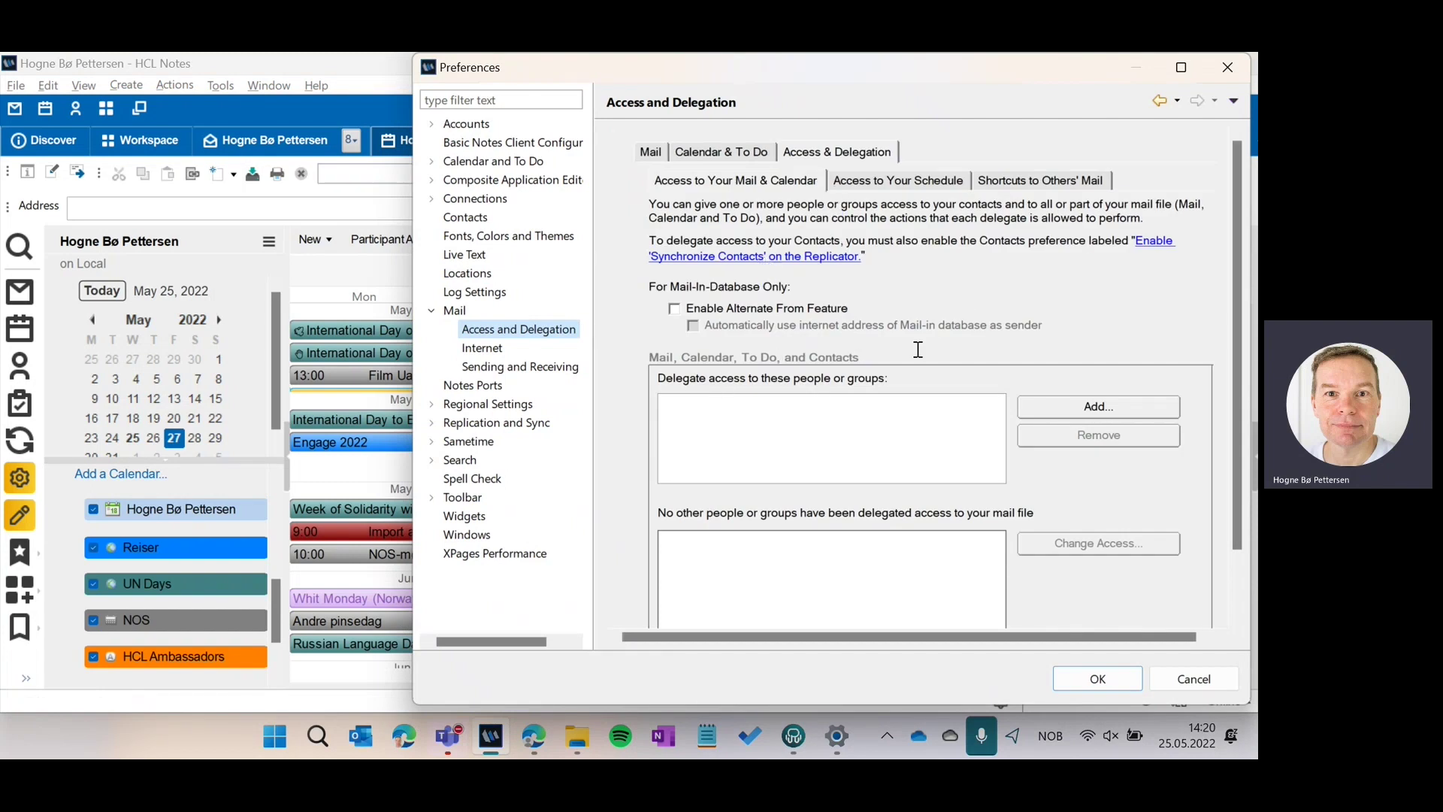
pyautogui.click(1053, 413)
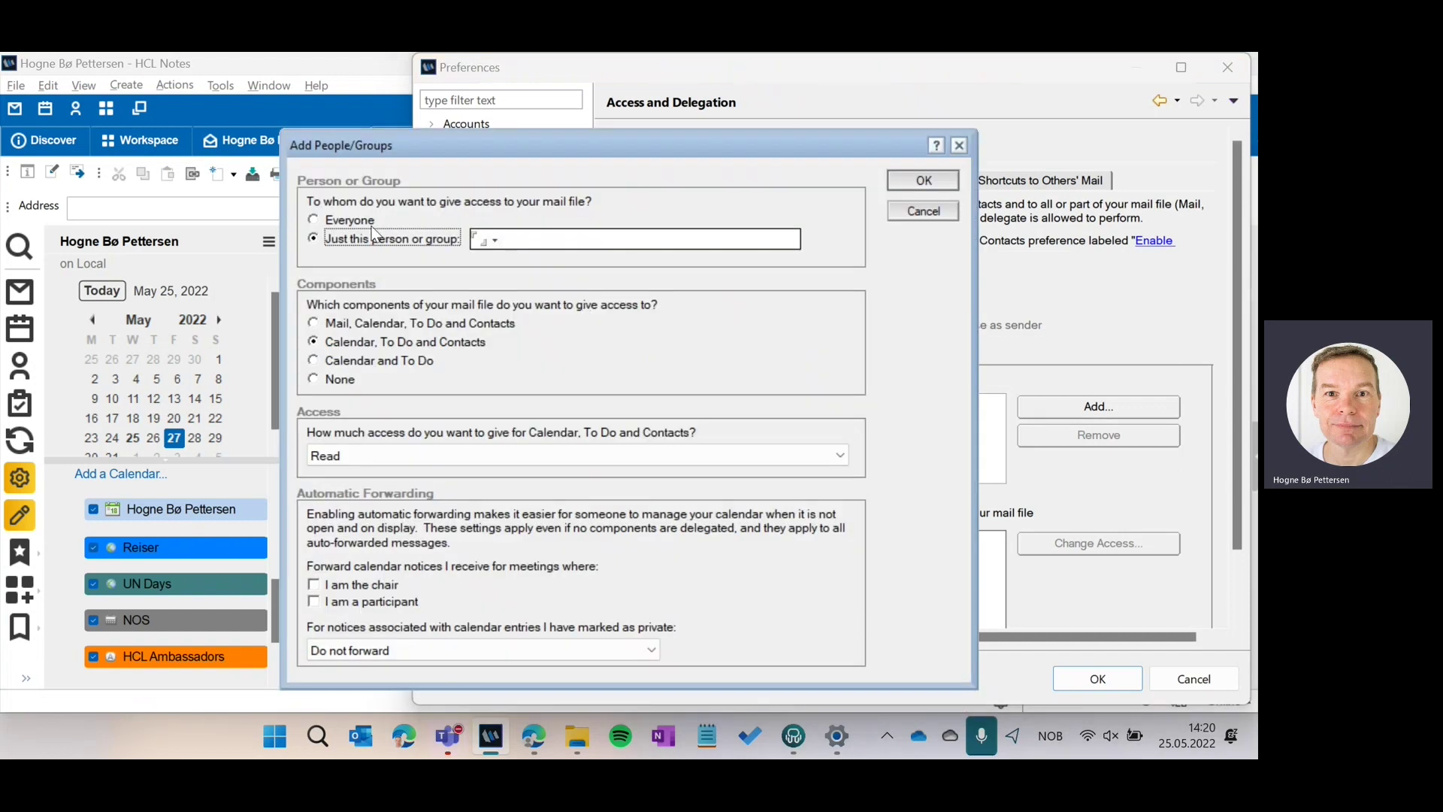
# Review the delegate choices, name directory and access levels, cancel the delegation, and view the settings for access to your schedule
pyautogui.click(359, 222)
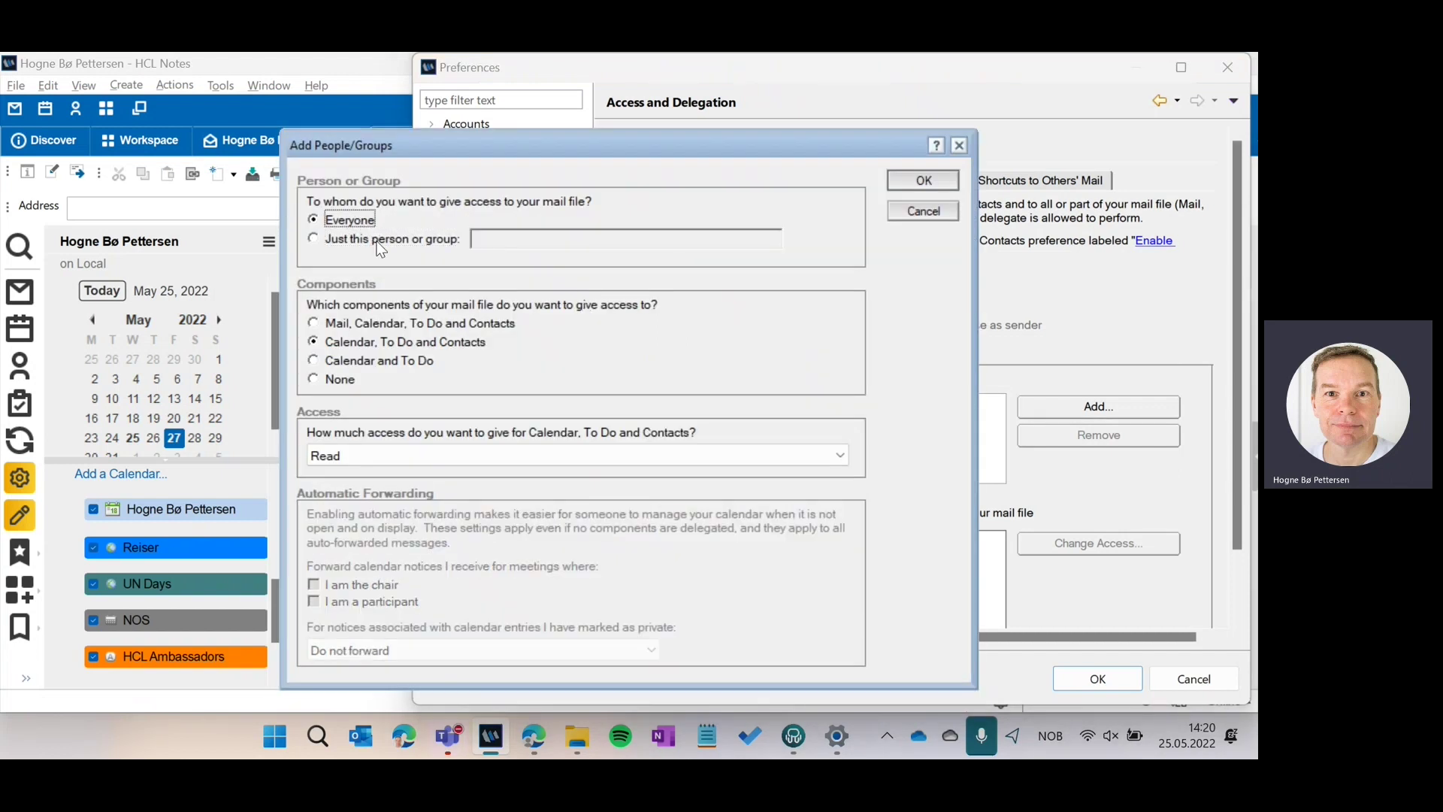
pyautogui.click(380, 239)
pyautogui.click(493, 241)
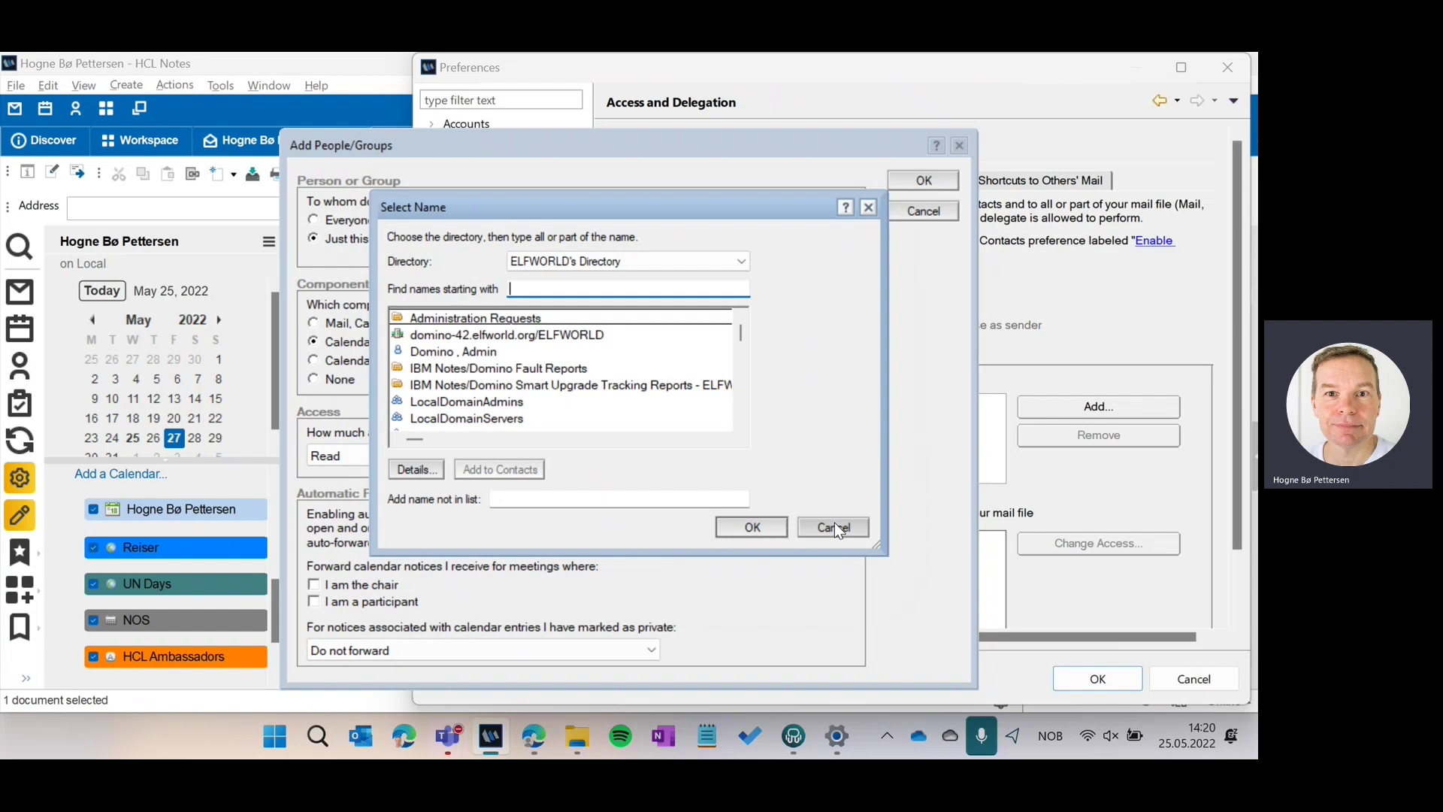
pyautogui.click(836, 526)
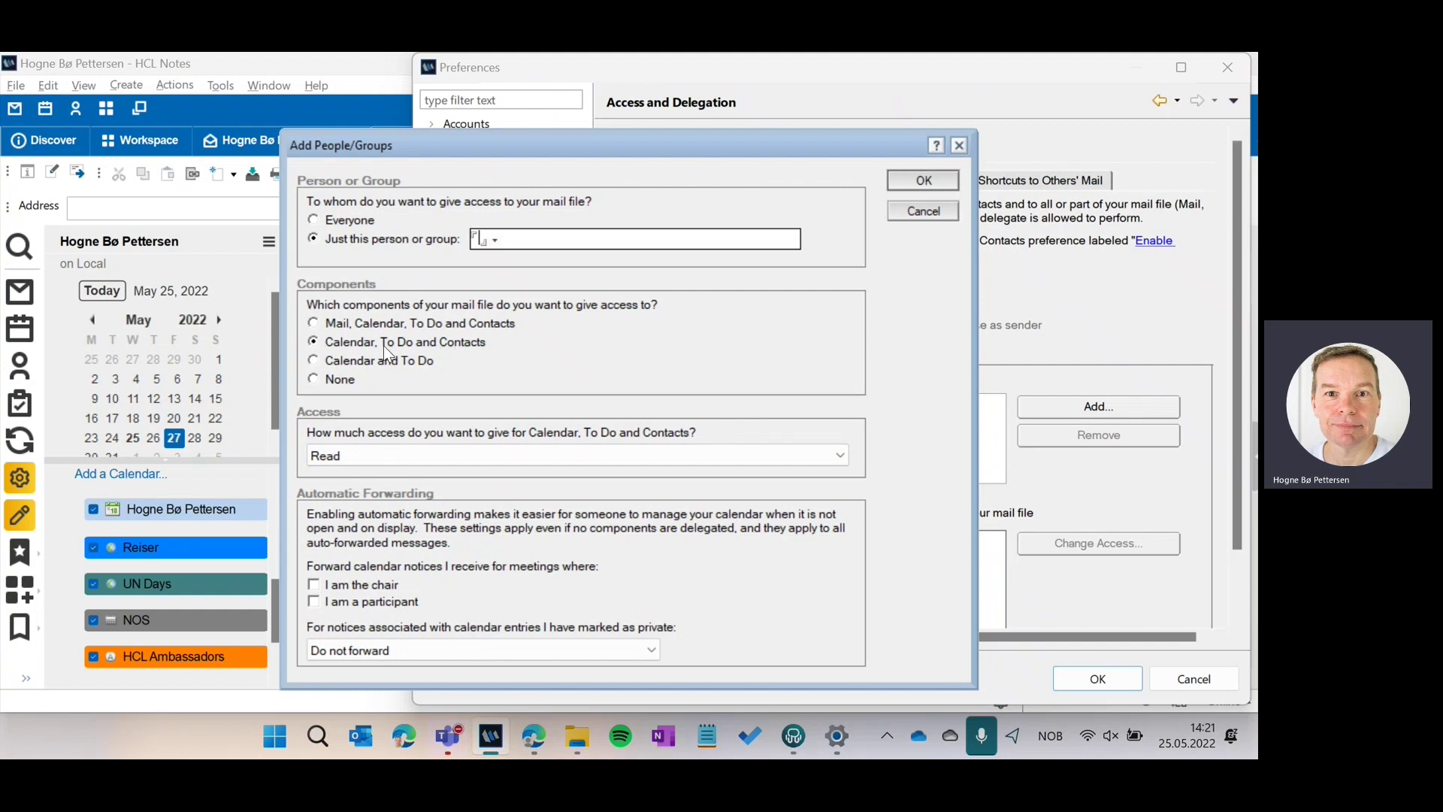
pyautogui.click(430, 454)
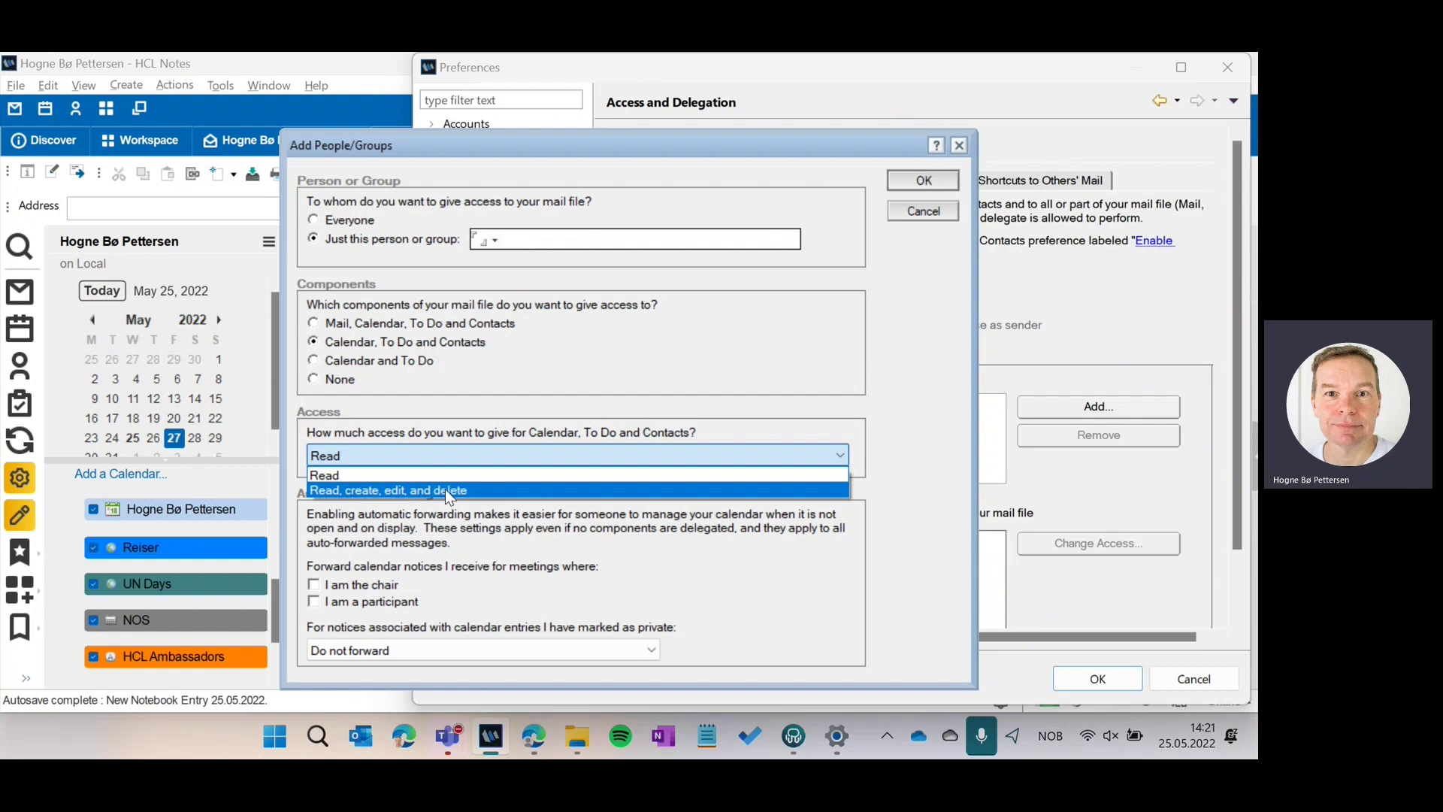
pyautogui.click(487, 537)
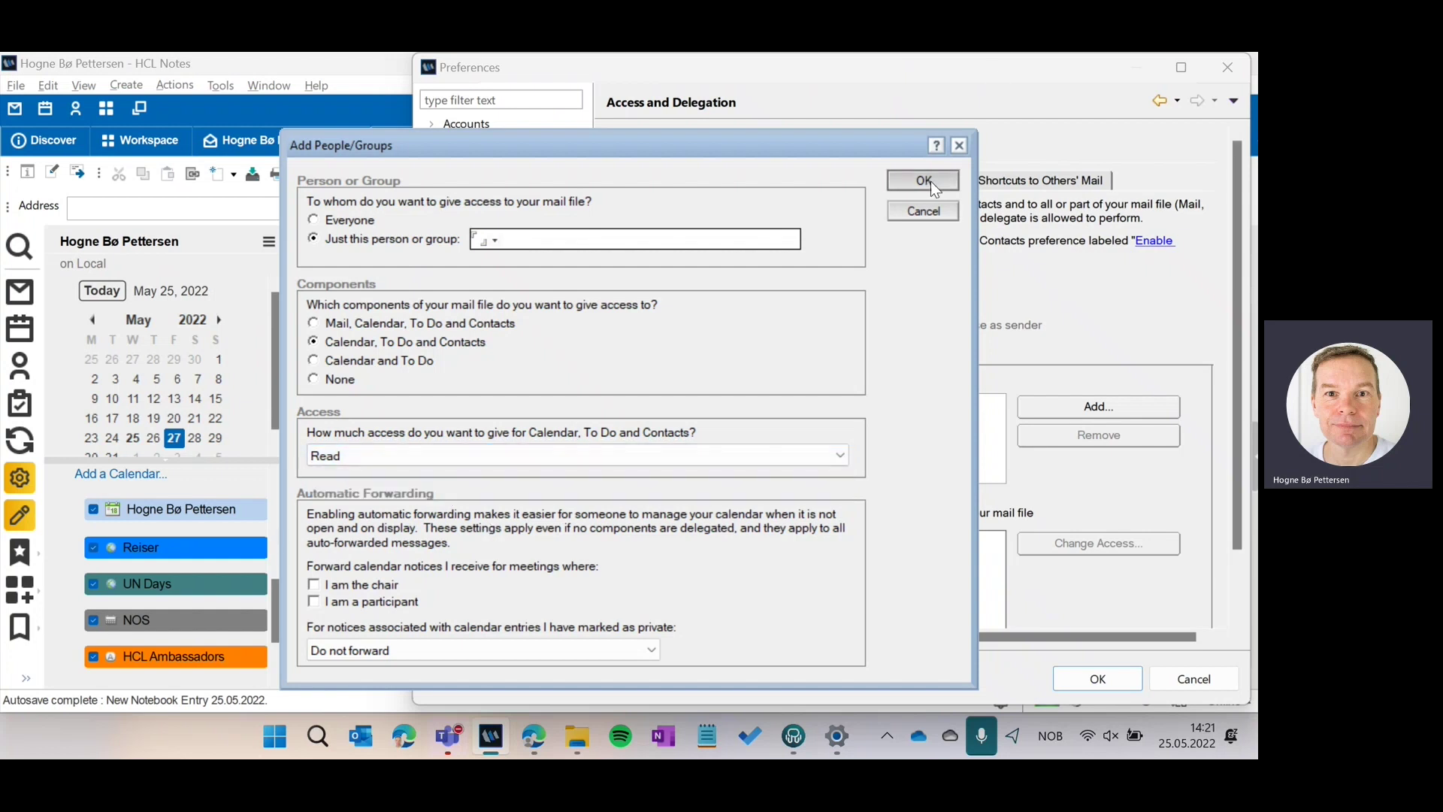
pyautogui.click(924, 211)
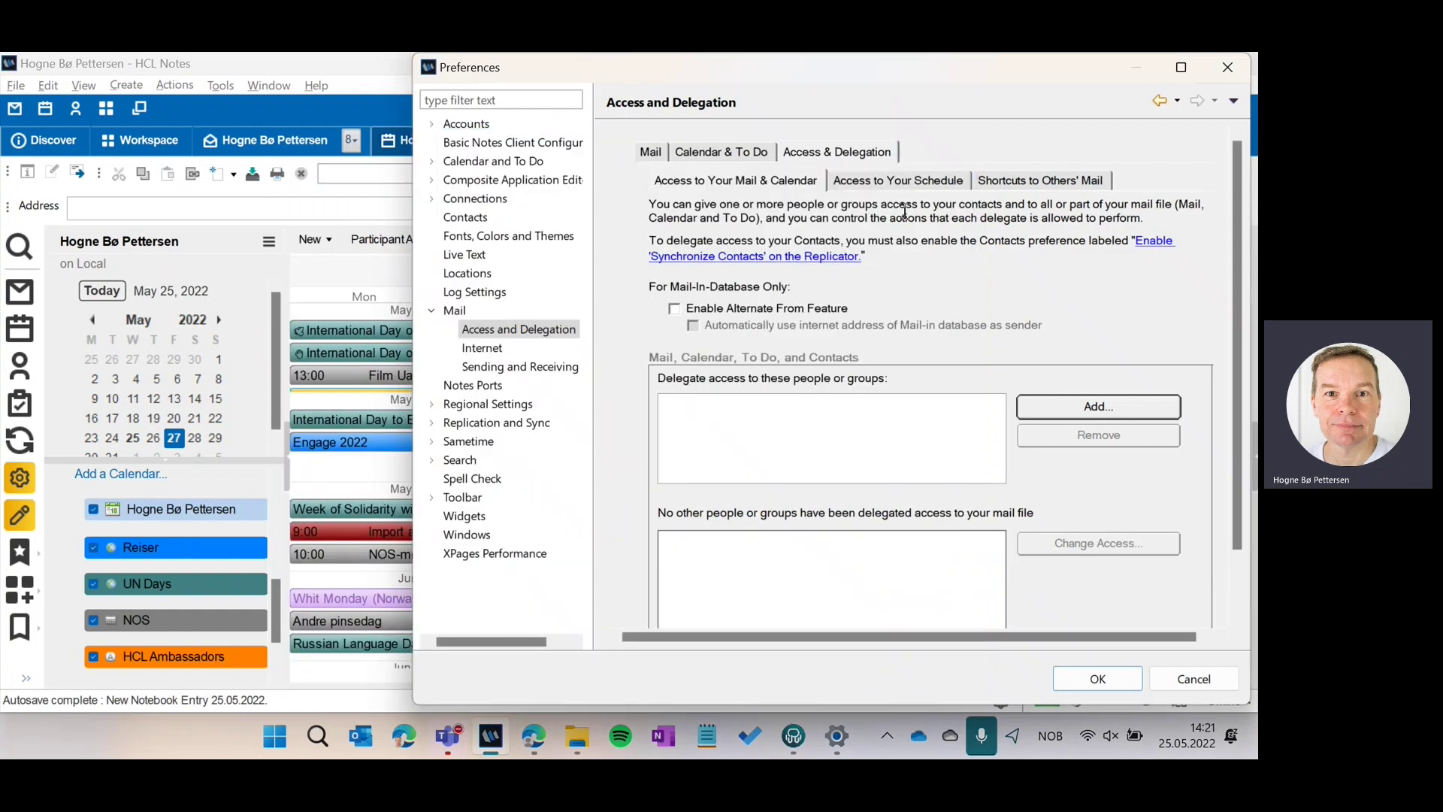
pyautogui.click(924, 192)
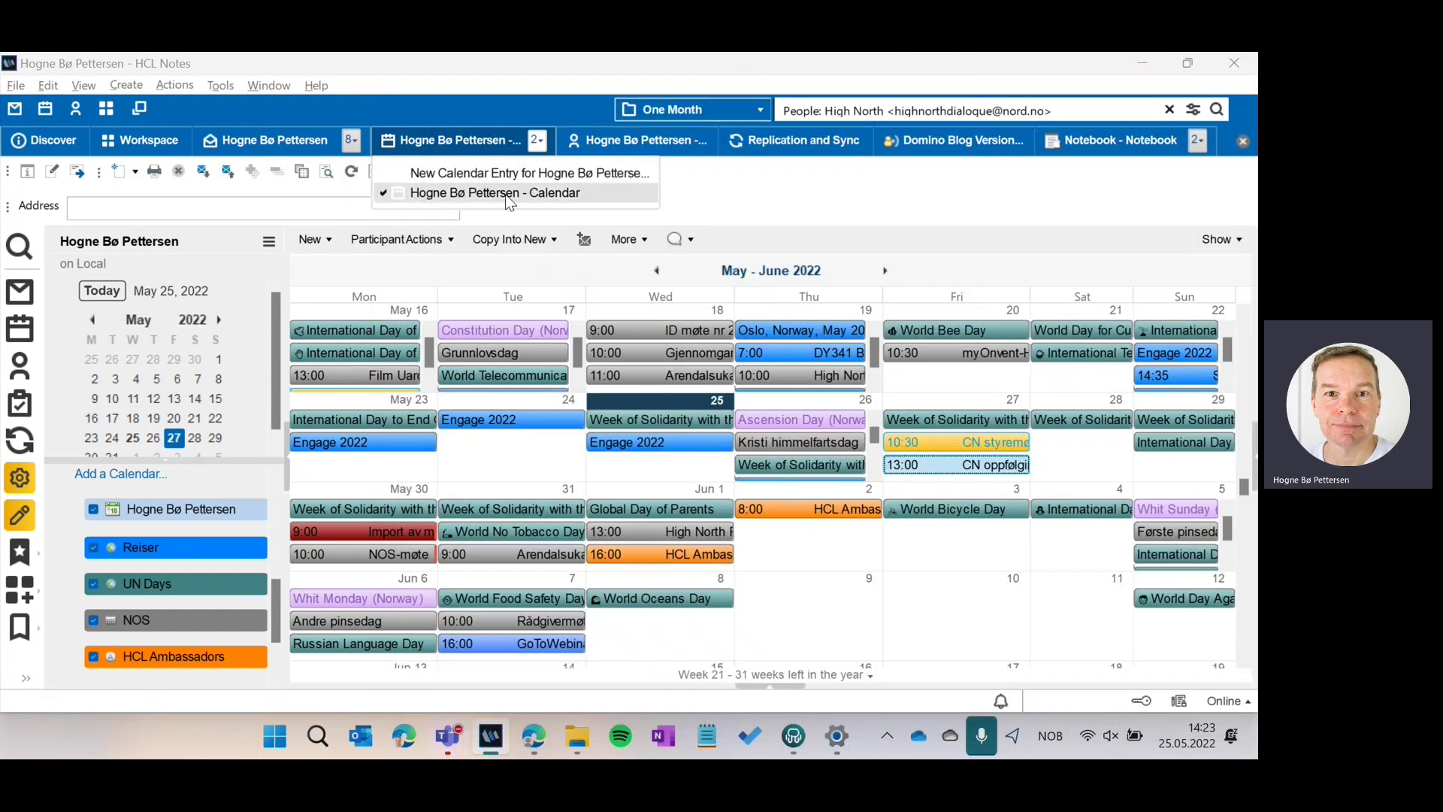
# Return to the calendar, switch it to the One Week view, and go back to the week of May 16–22, 2022
pyautogui.click(505, 197)
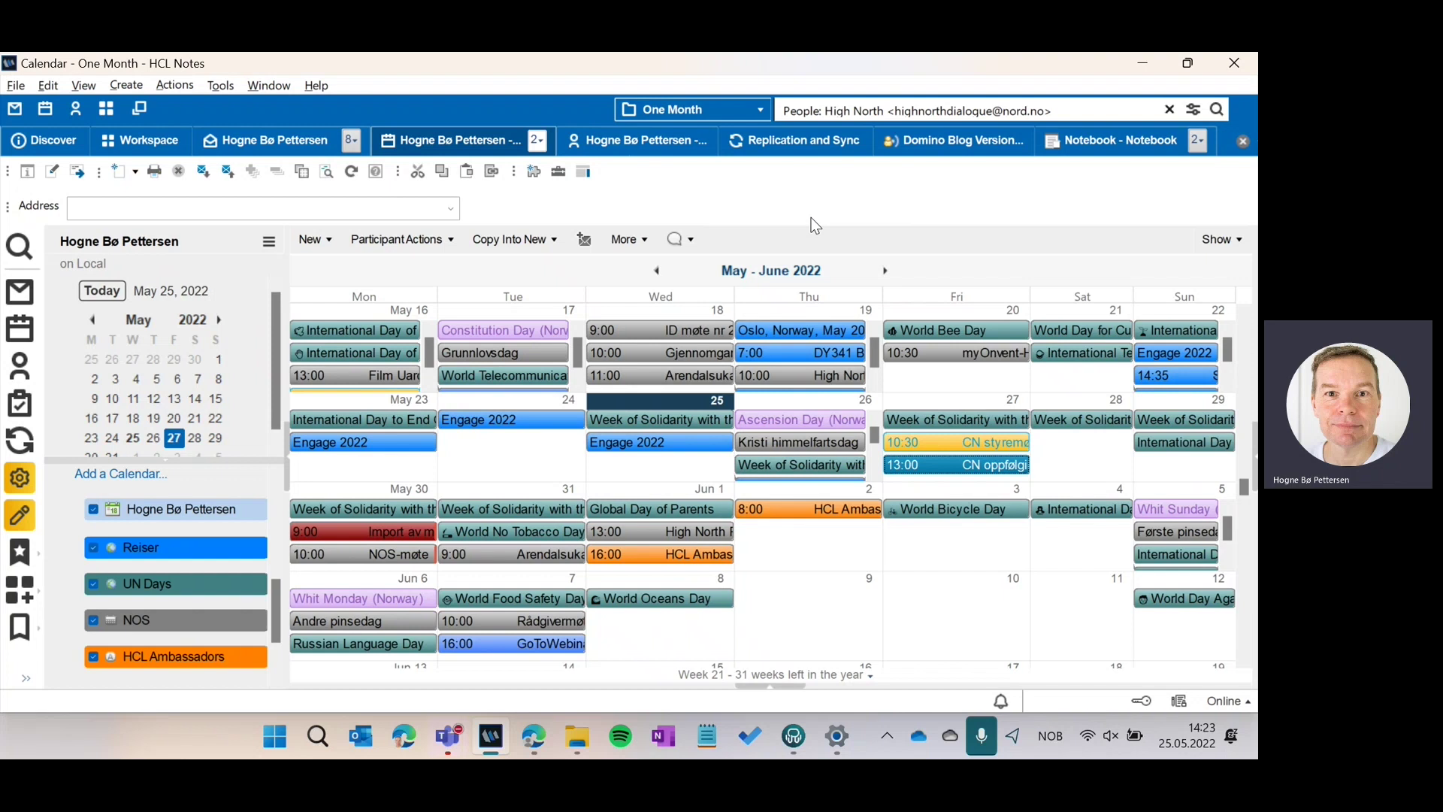
pyautogui.moveTo(496, 332)
pyautogui.moveTo(282, 595); pyautogui.dragTo(281, 508)
pyautogui.click(128, 533)
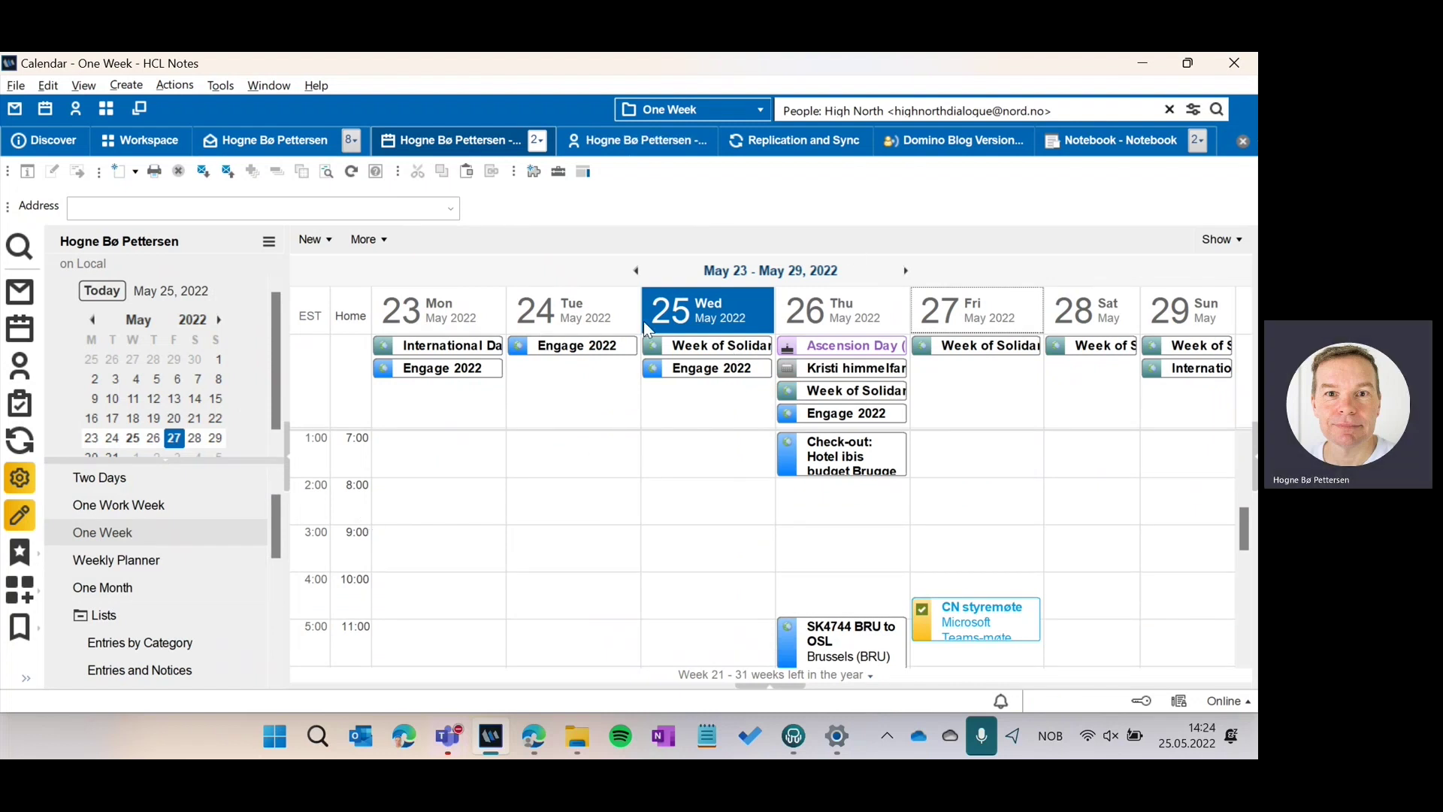
pyautogui.click(633, 273)
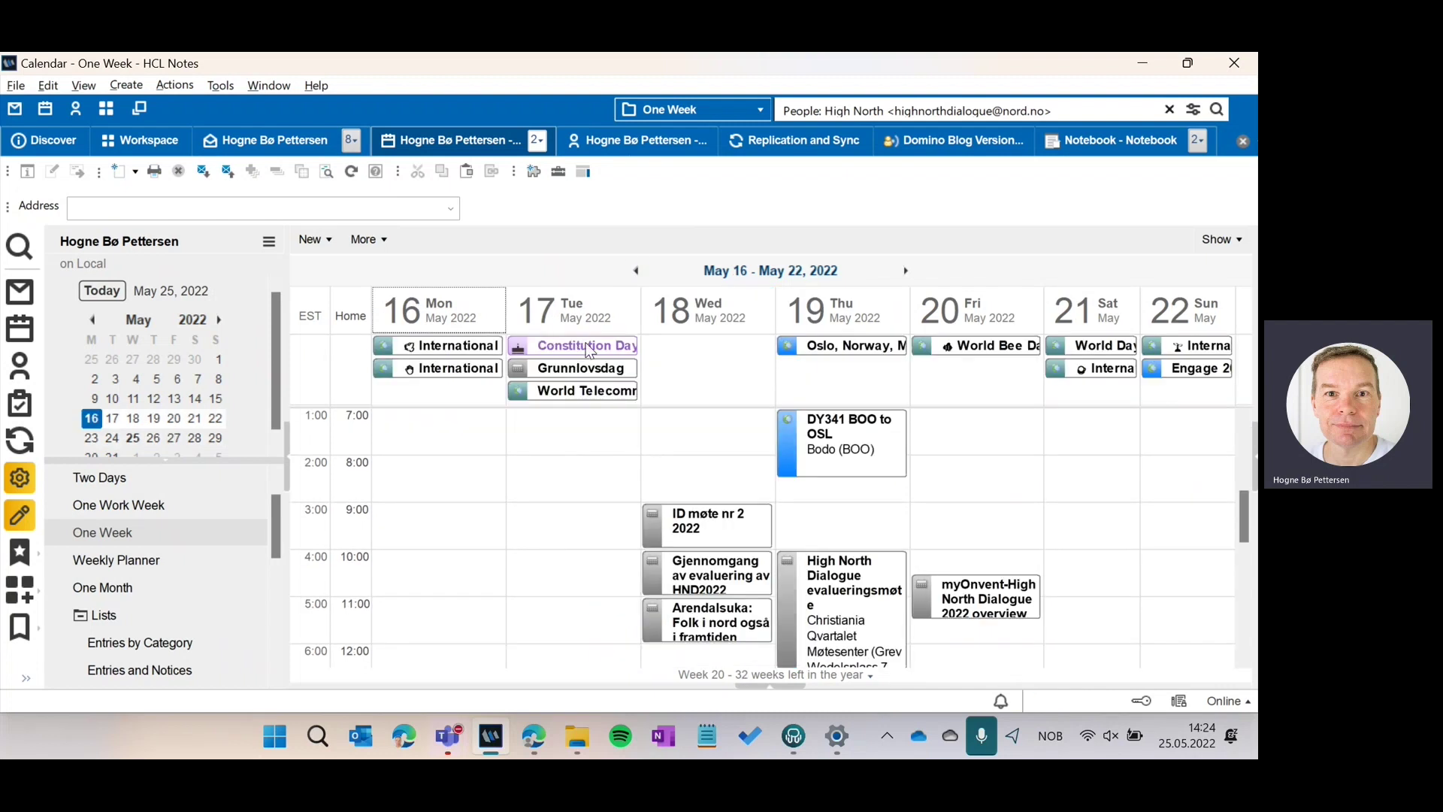
# Look through the country holiday groups available for import into the calendar, as far as Norway, and cancel the import
pyautogui.click(377, 241)
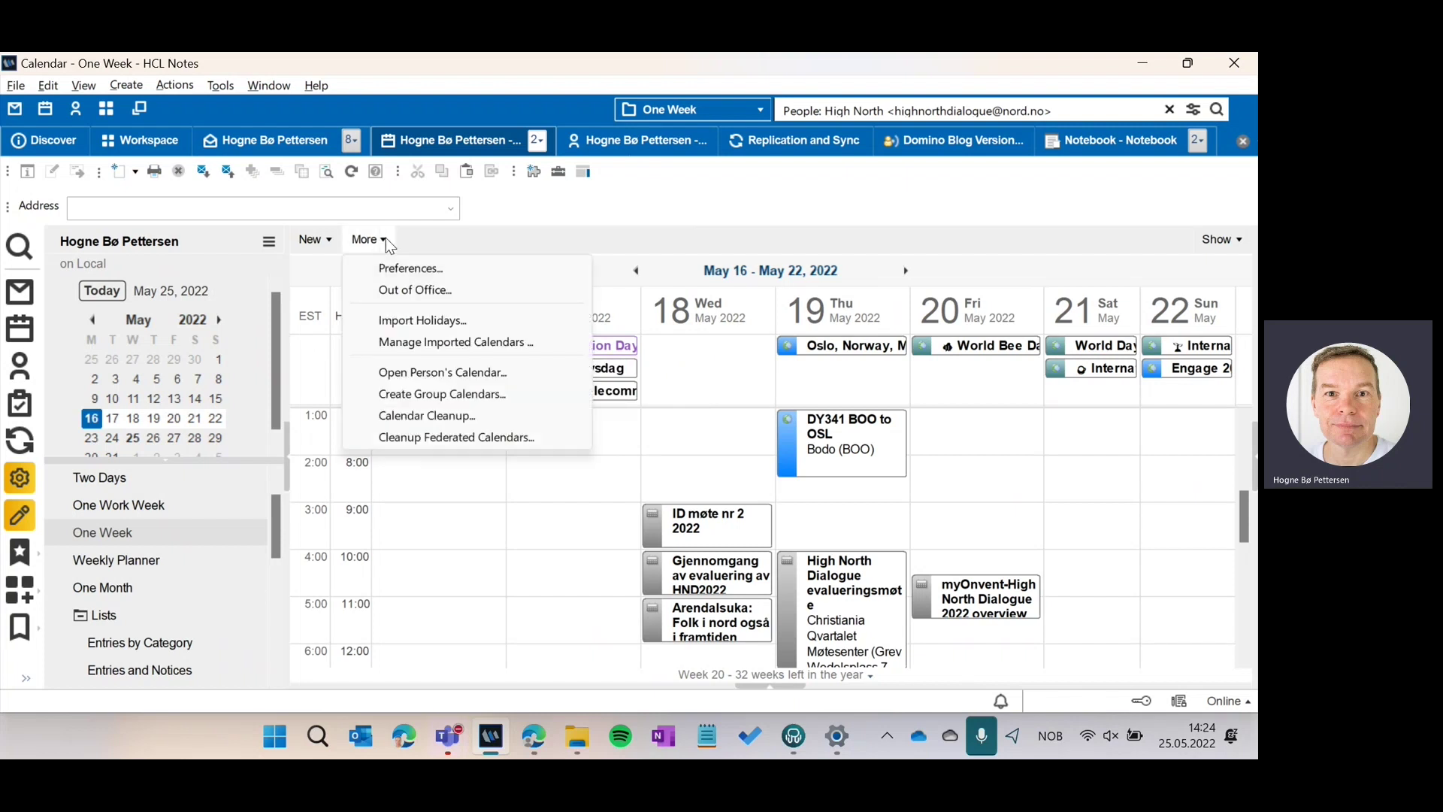
pyautogui.click(424, 321)
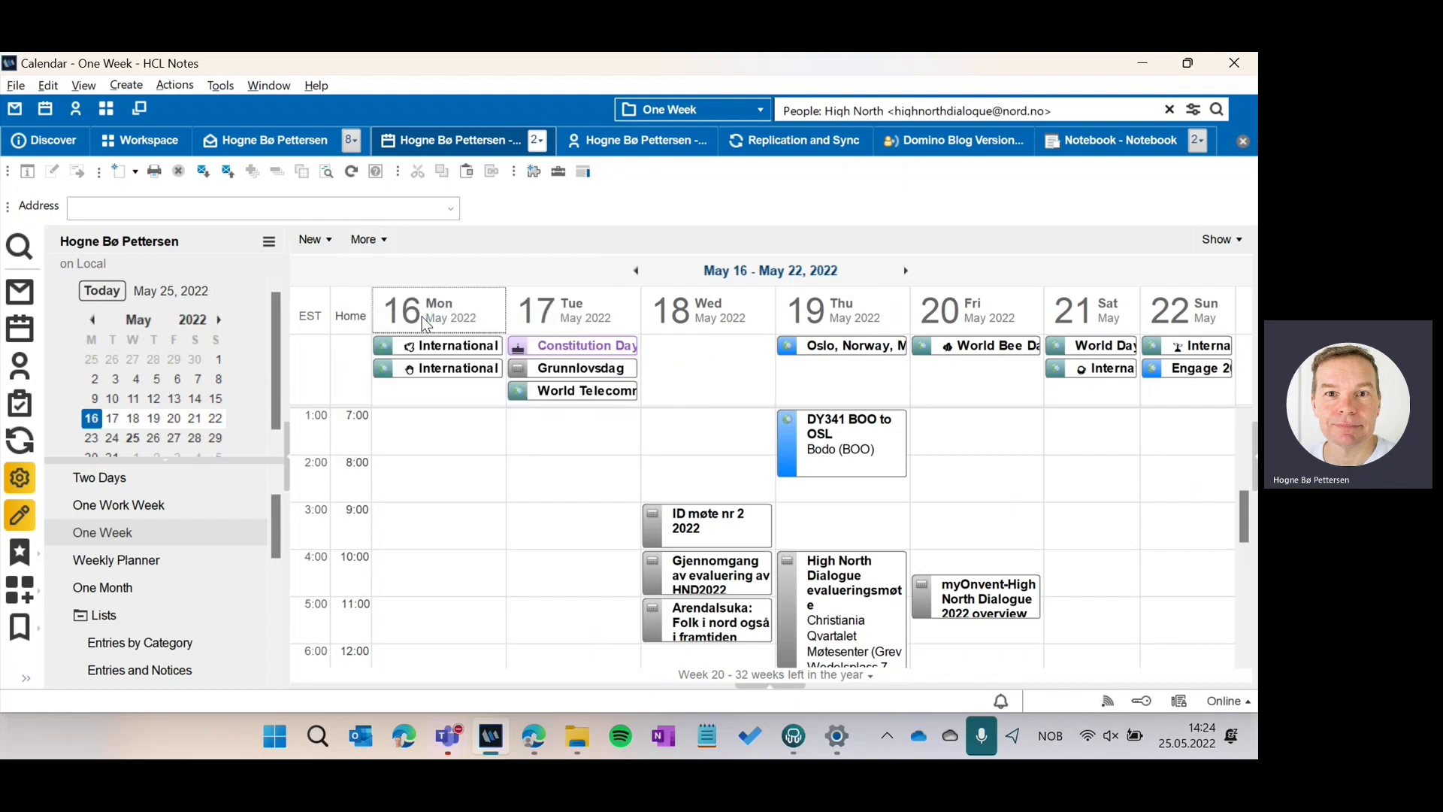
pyautogui.moveTo(753, 289); pyautogui.dragTo(753, 327)
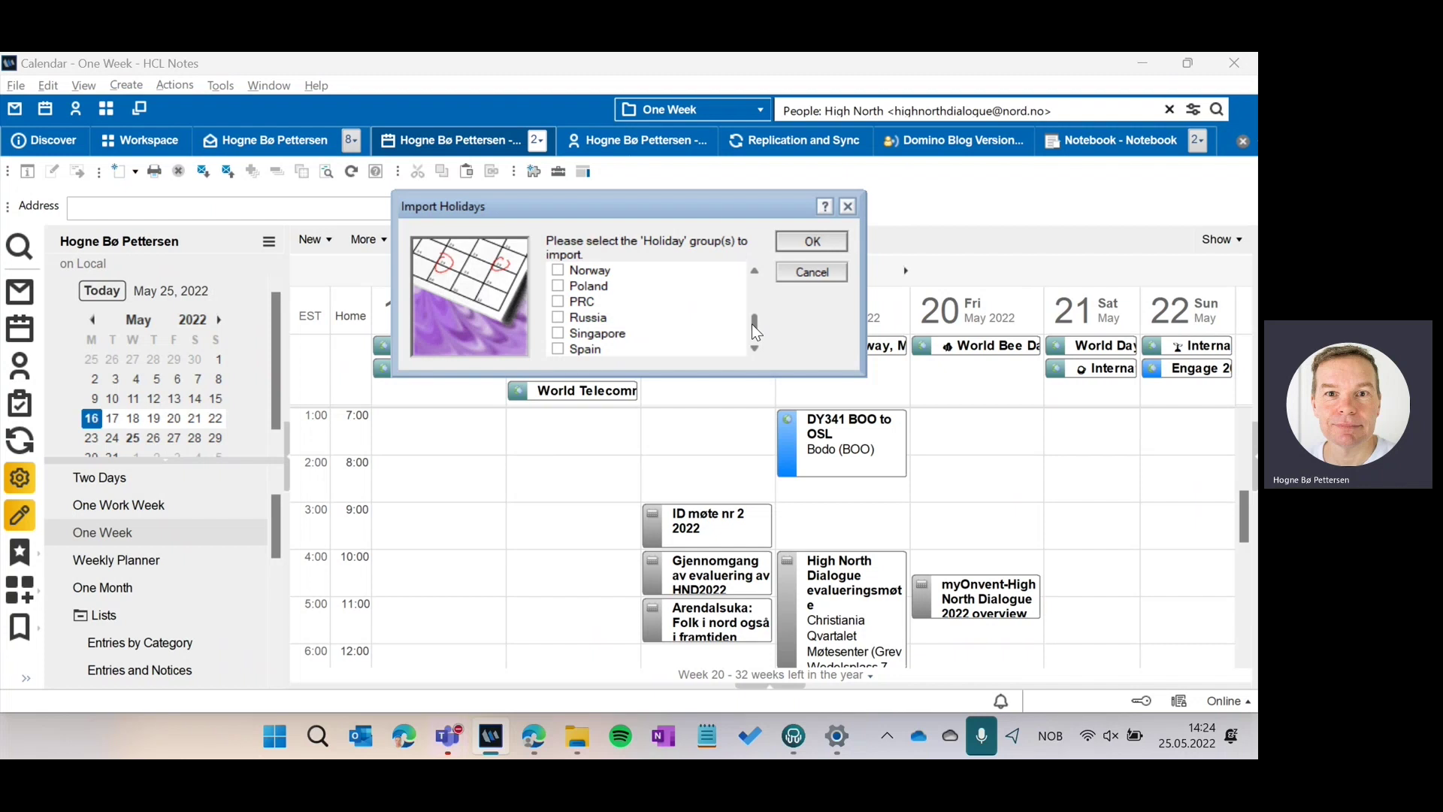
pyautogui.click(804, 271)
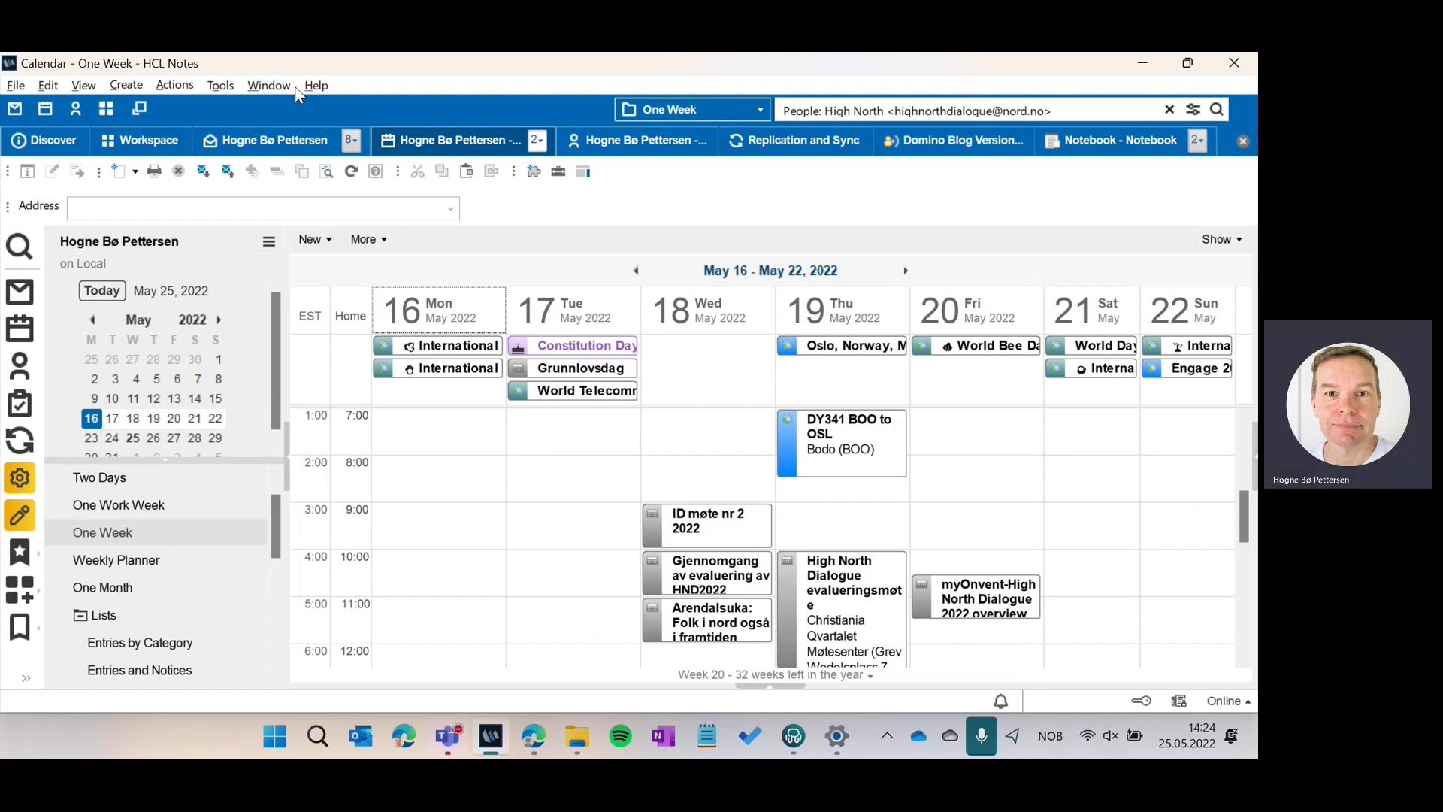
# Return to the mail's Ferdig folder and open the list for managing mail rules
pyautogui.click(288, 138)
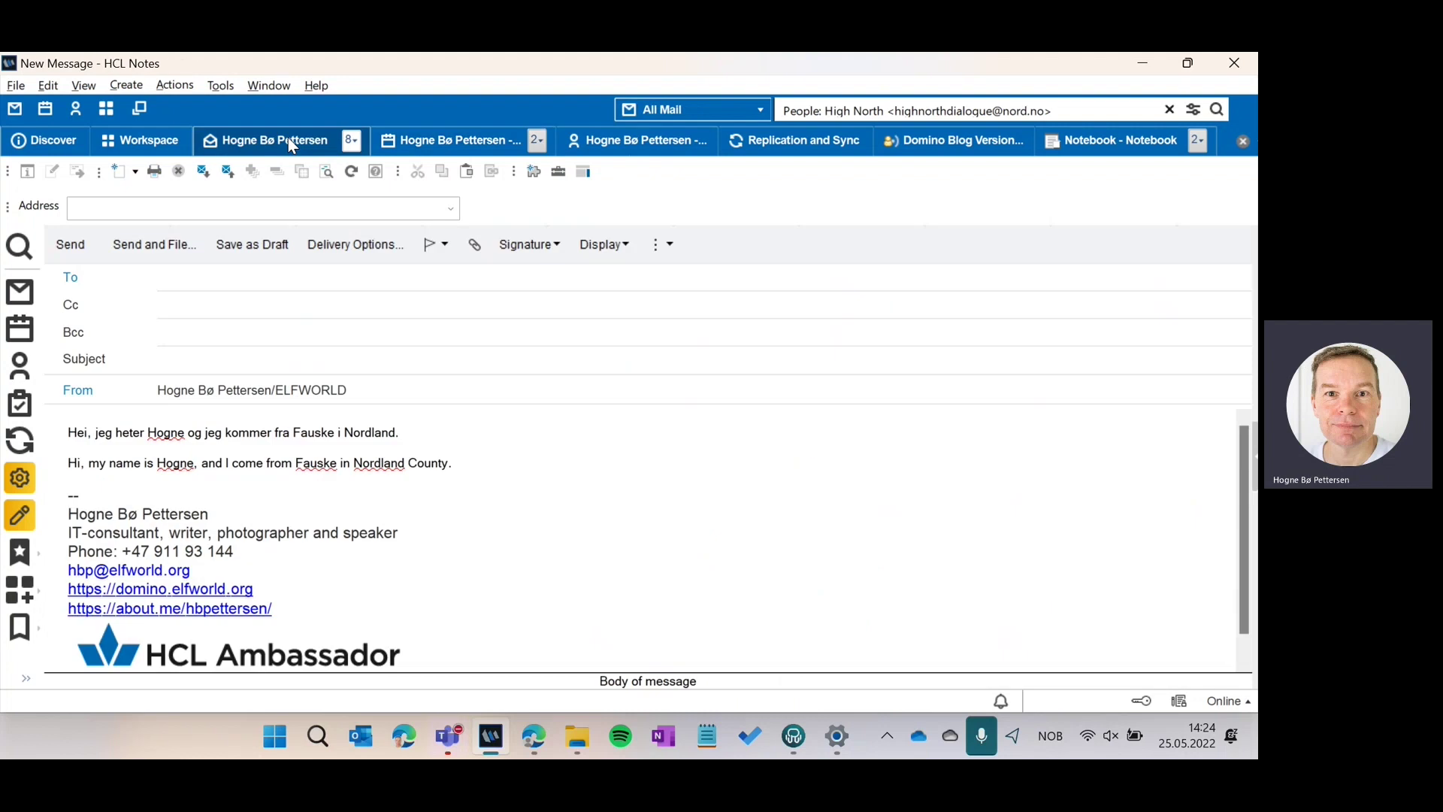
pyautogui.click(350, 141)
pyautogui.click(322, 313)
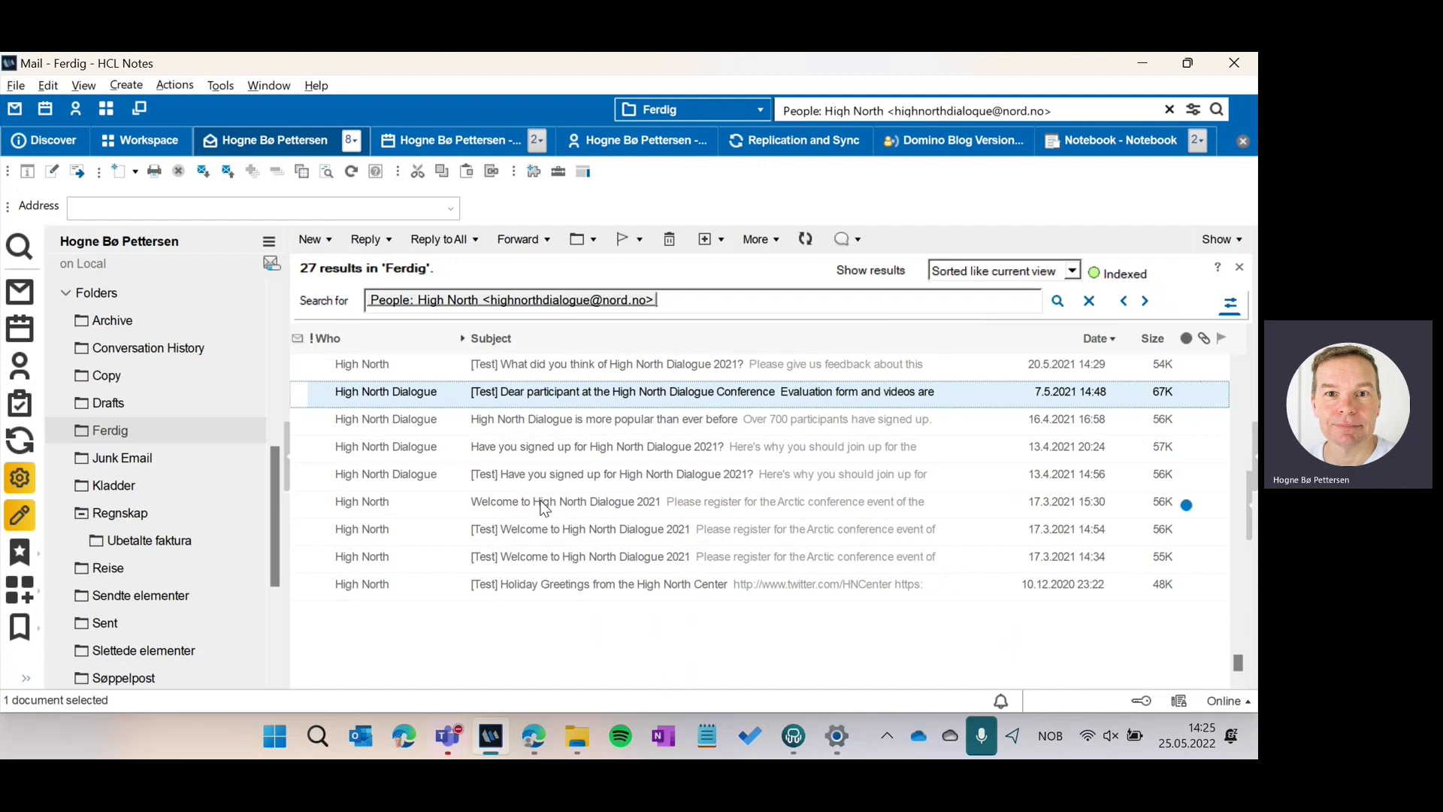
pyautogui.moveTo(271, 480); pyautogui.dragTo(268, 319)
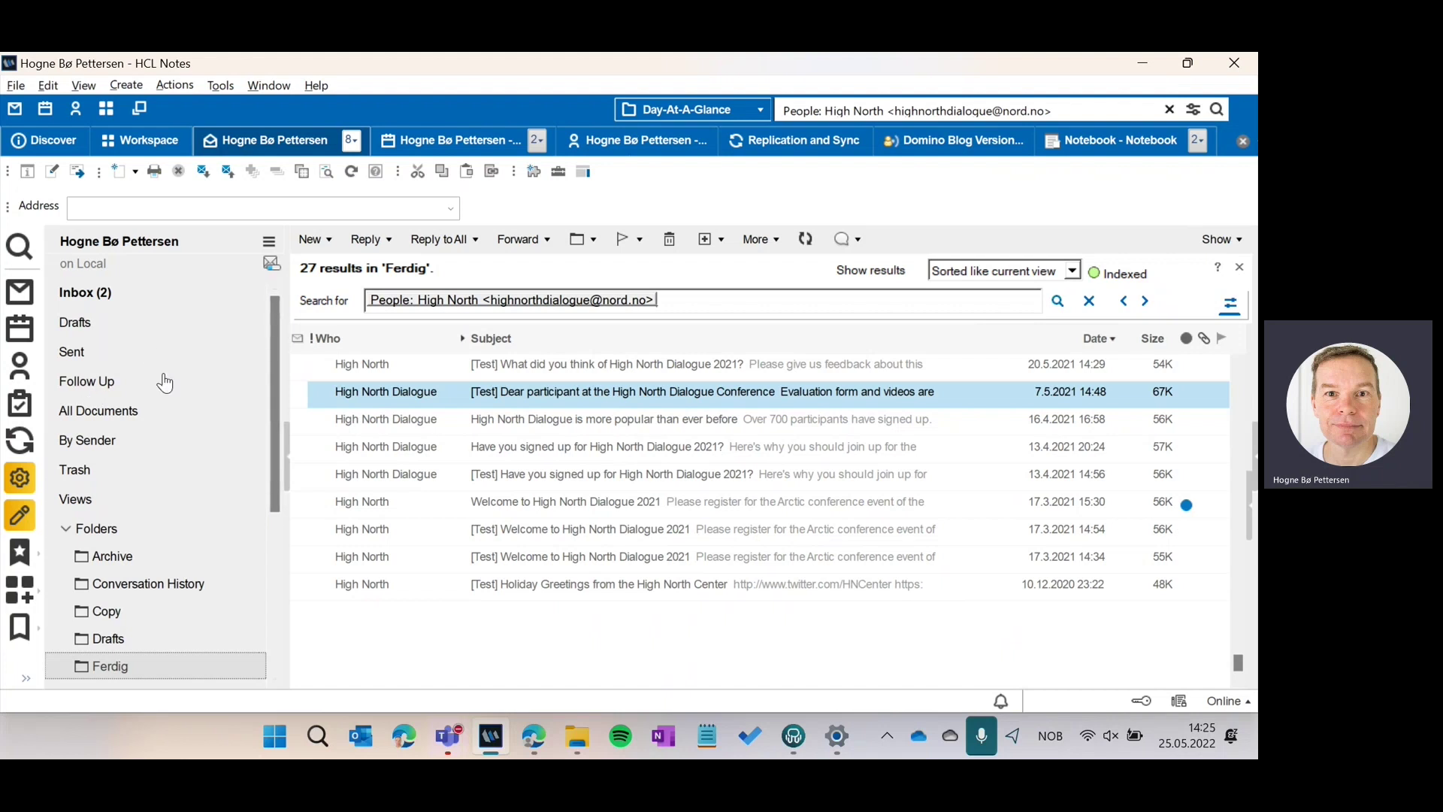
pyautogui.click(777, 242)
pyautogui.moveTo(792, 483)
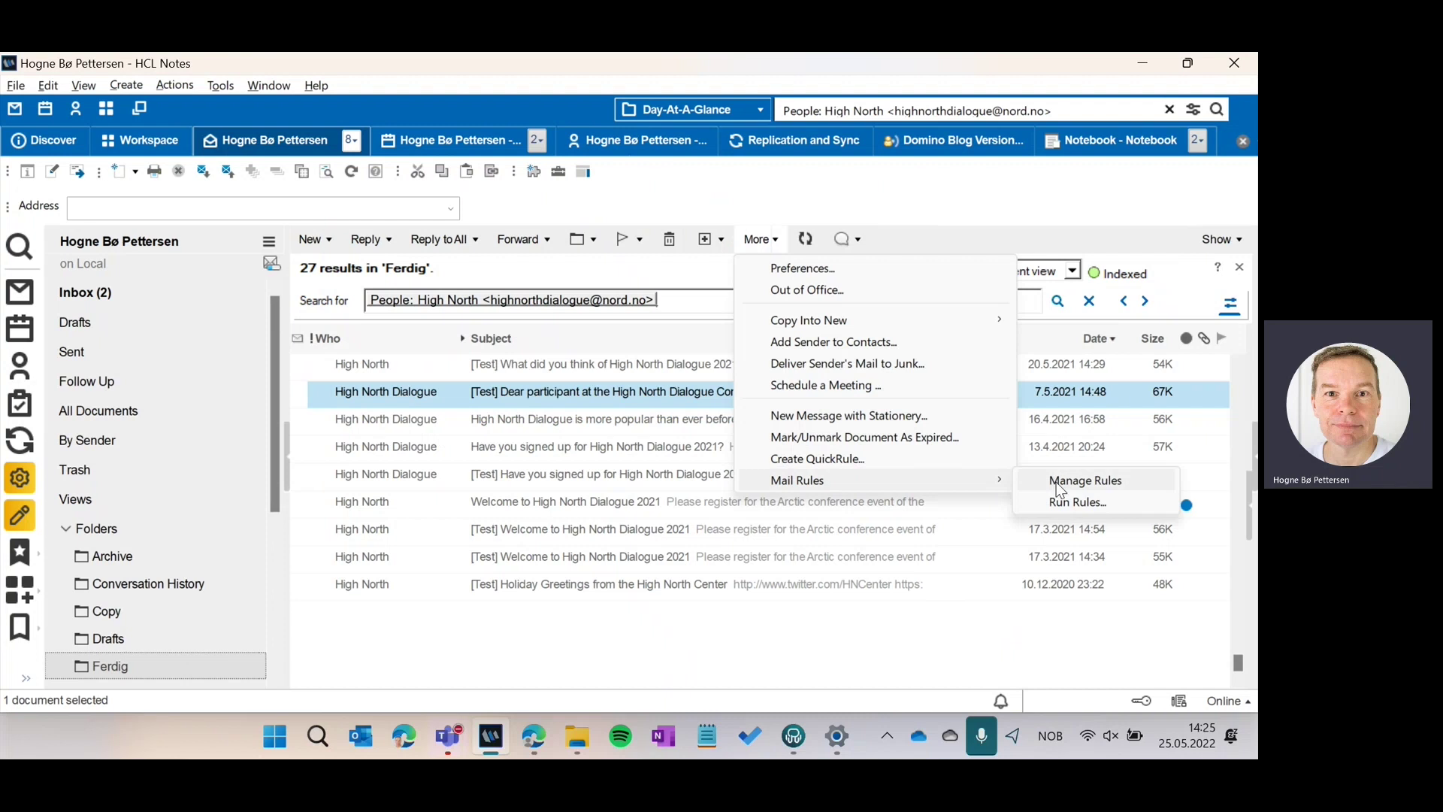
pyautogui.click(1055, 481)
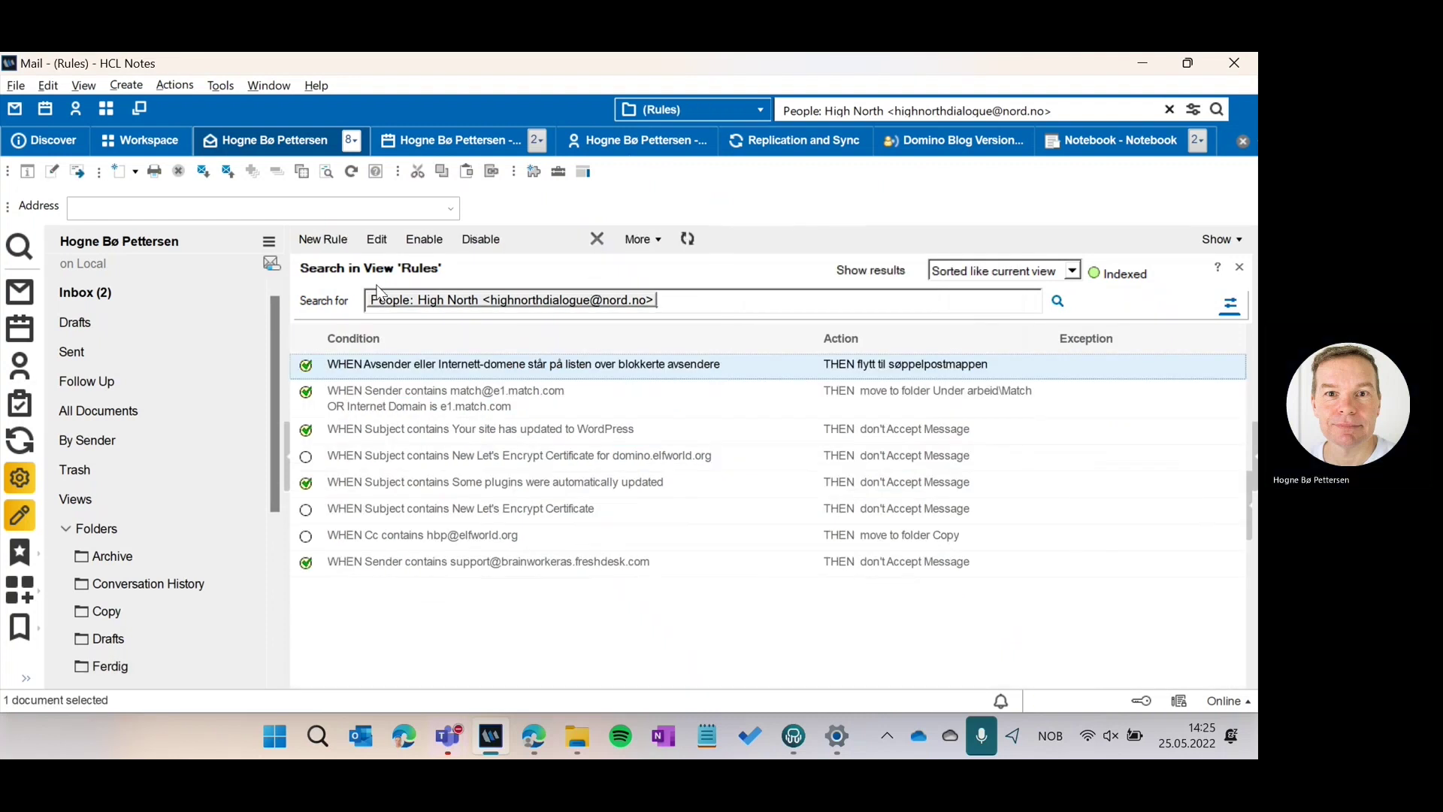
# Try out a new mail rule with a condition using the cc field and the operator "is", and cancel the rule
pyautogui.click(325, 243)
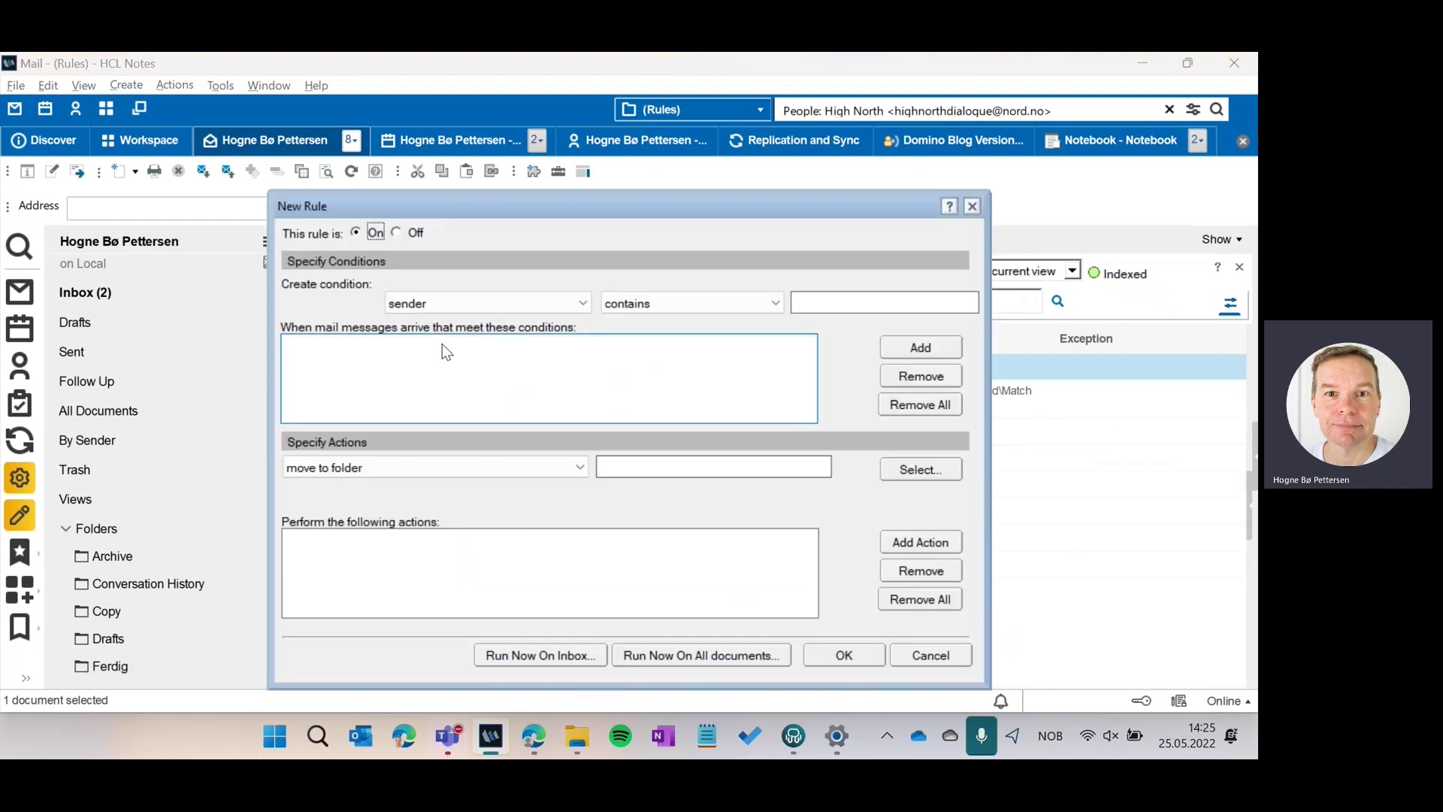
pyautogui.click(433, 306)
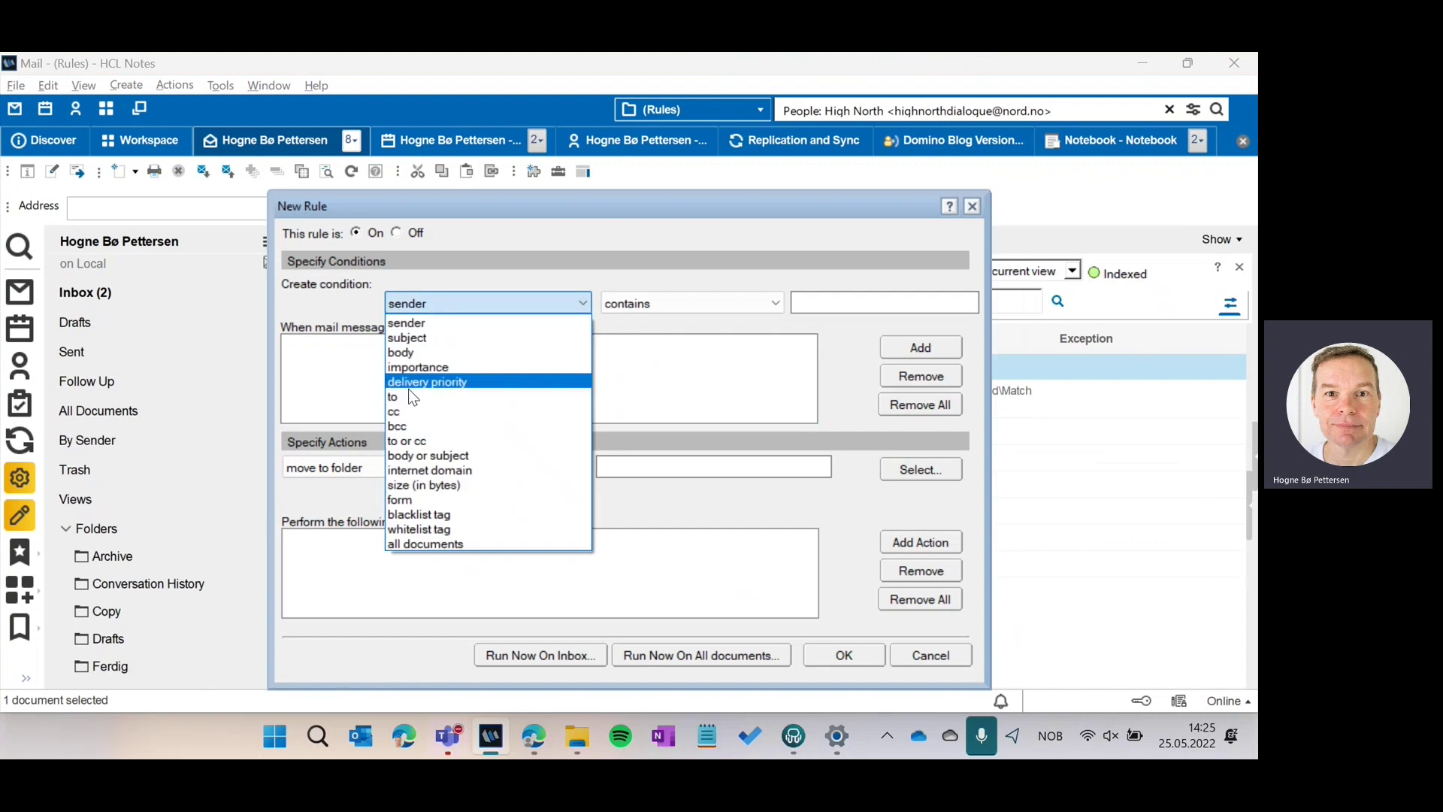
pyautogui.click(411, 418)
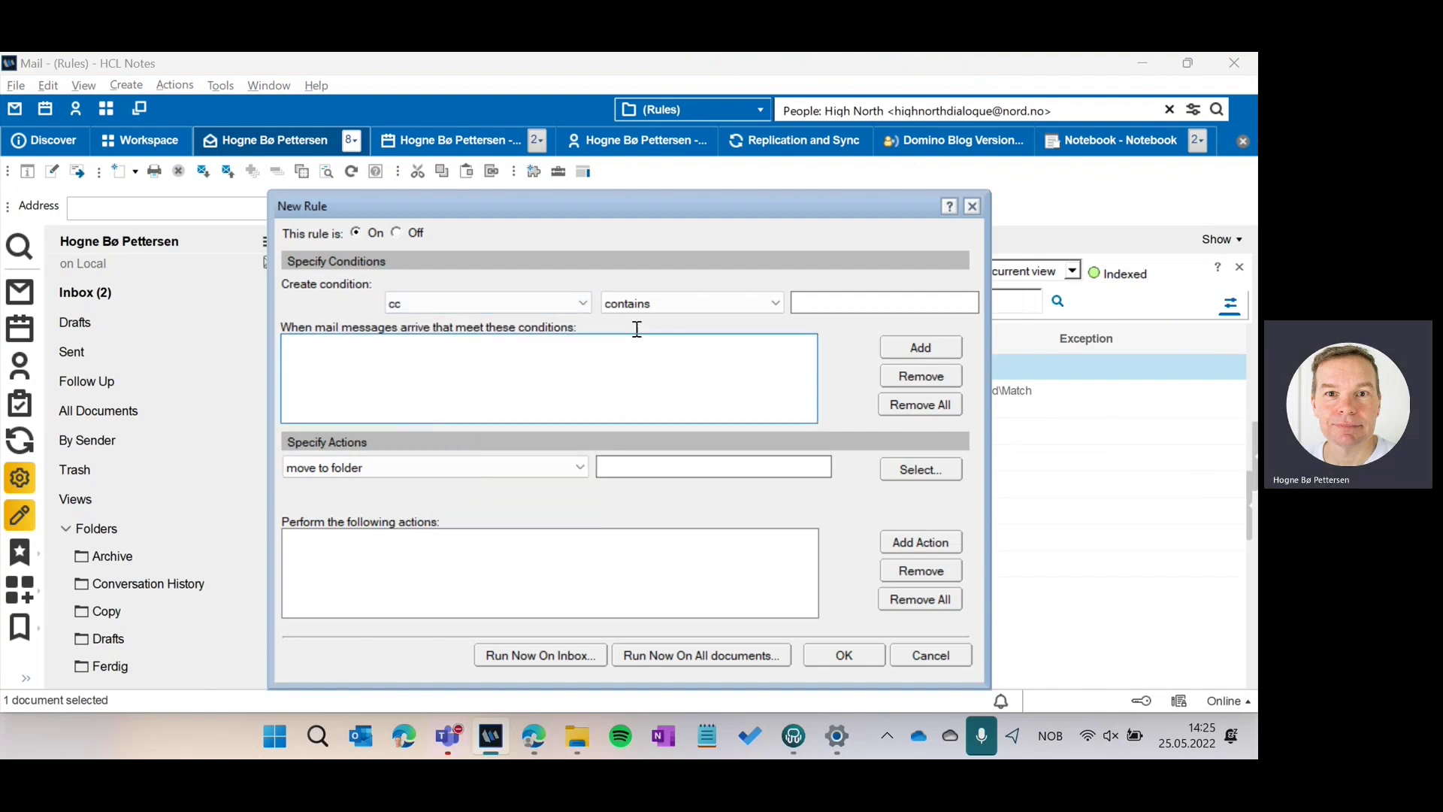
pyautogui.click(677, 306)
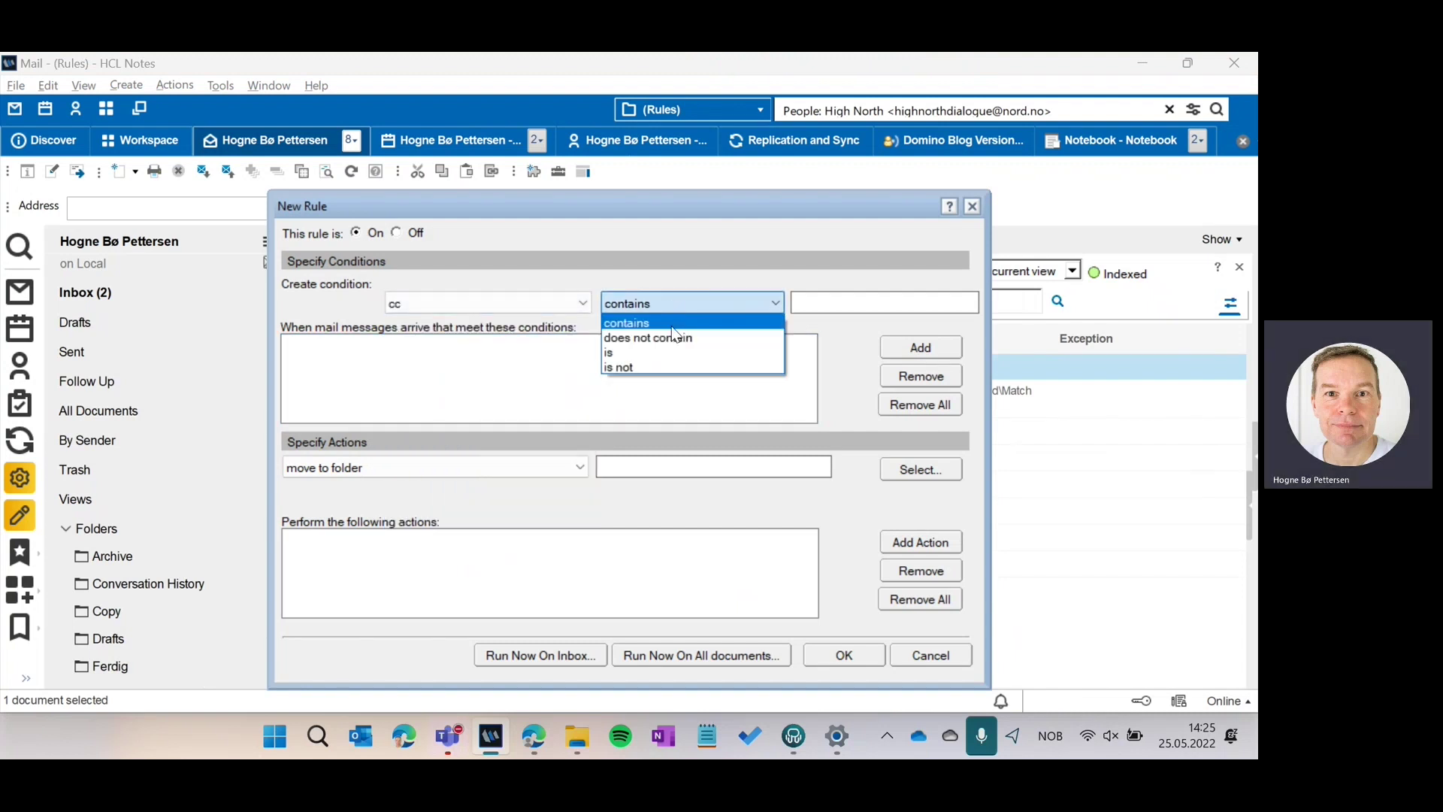
pyautogui.click(664, 351)
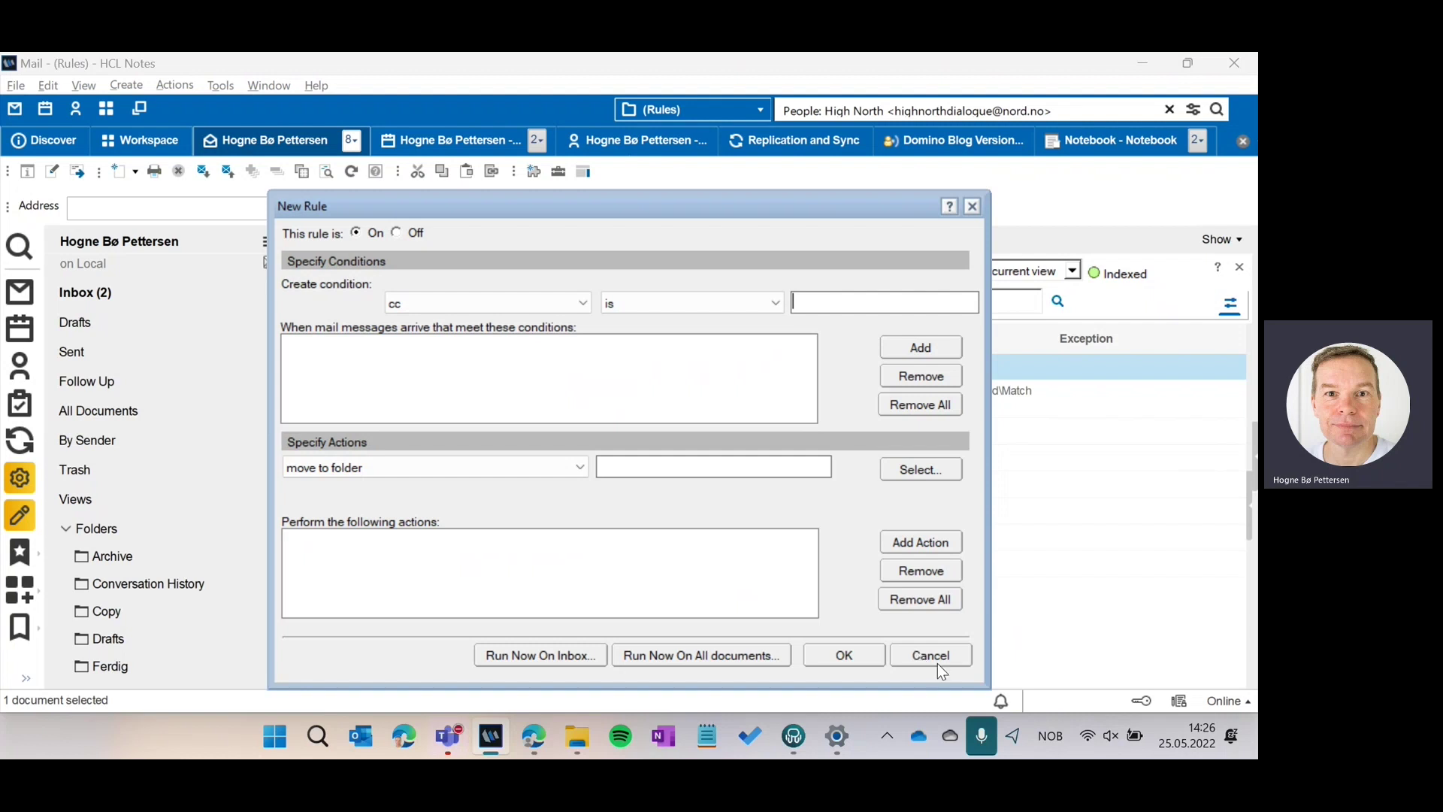
pyautogui.click(910, 657)
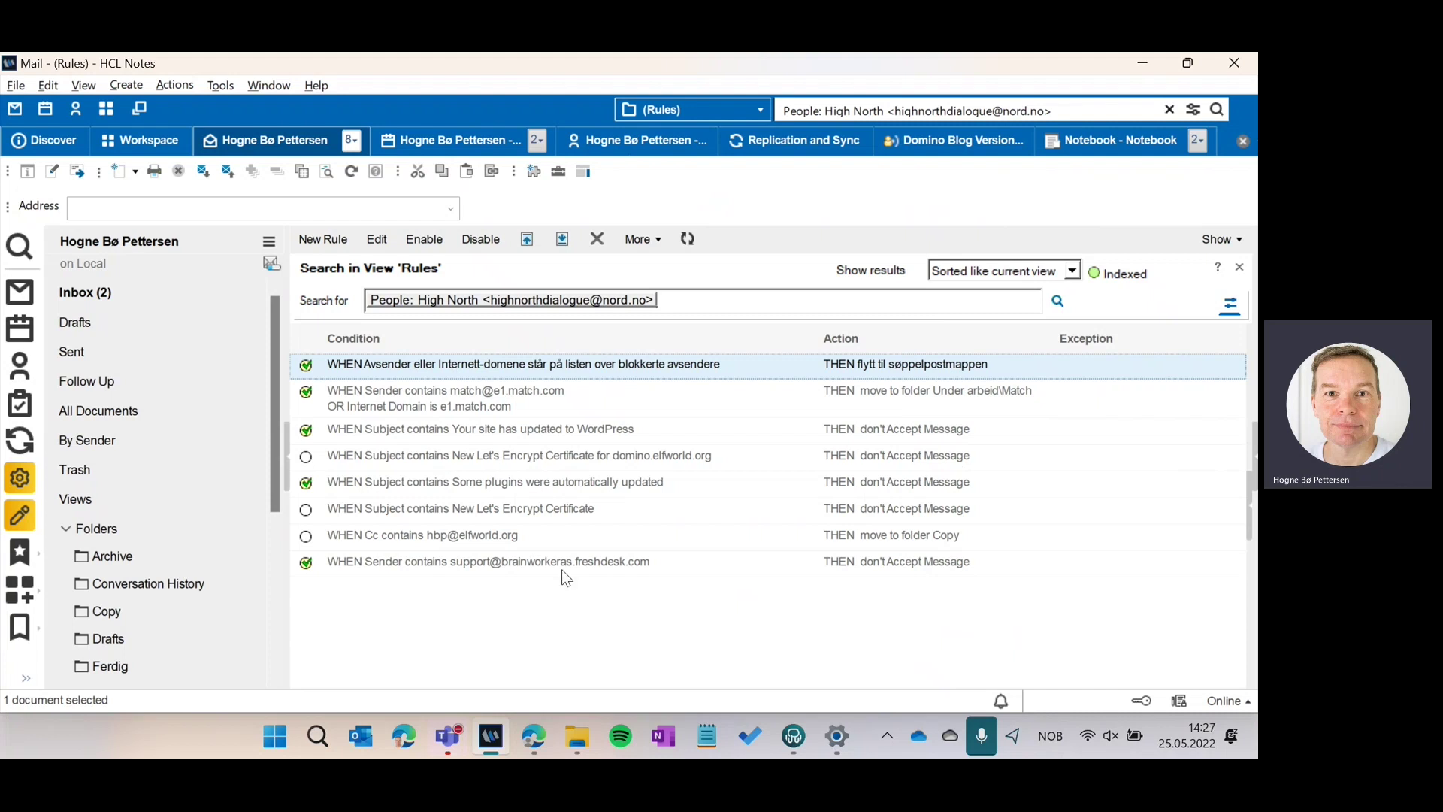
# Leave the mail rules and show the Inbox
pyautogui.click(88, 297)
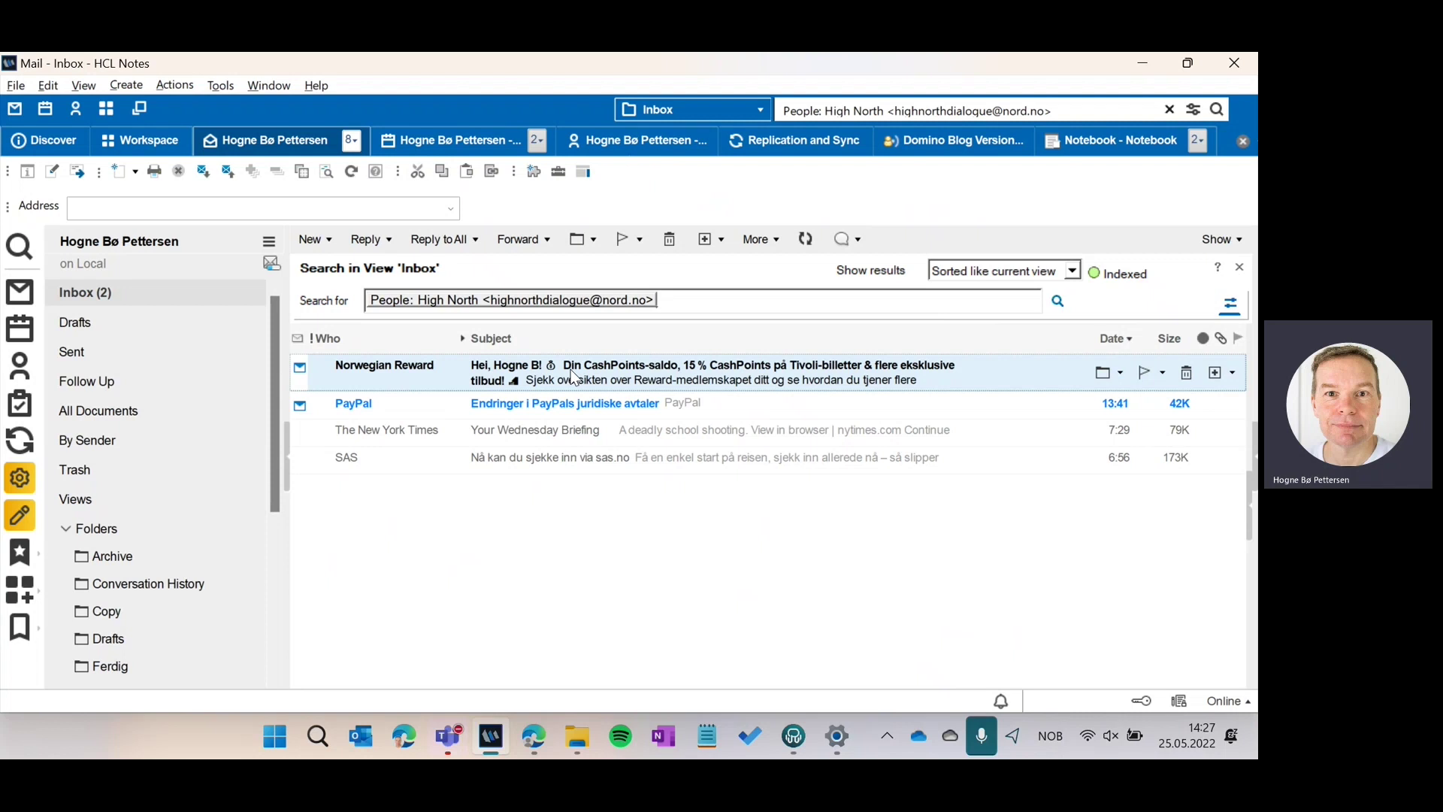
# Copy the Norwegian Reward message from the Inbox into a new To Do entry
pyautogui.rightClick(575, 377)
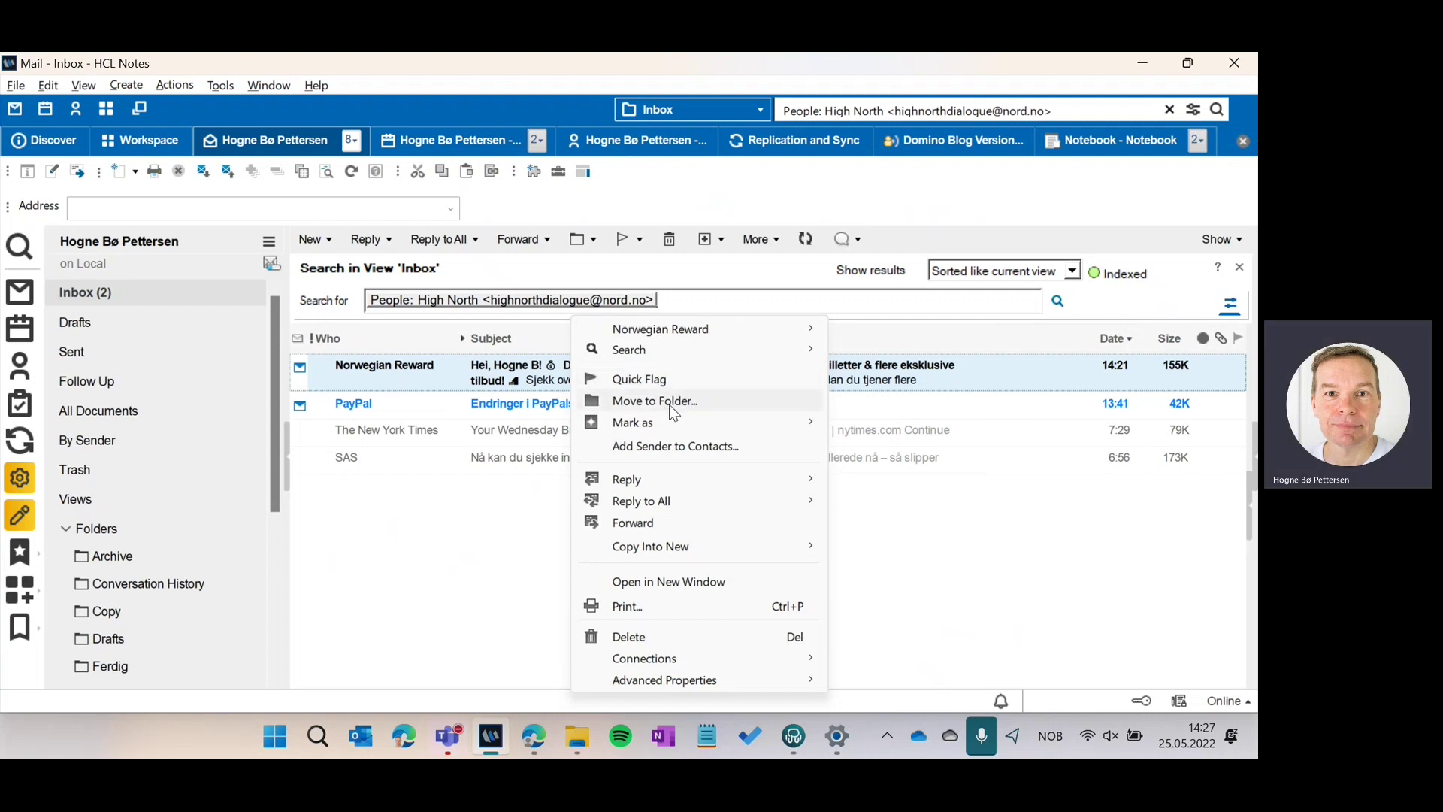
pyautogui.moveTo(692, 557)
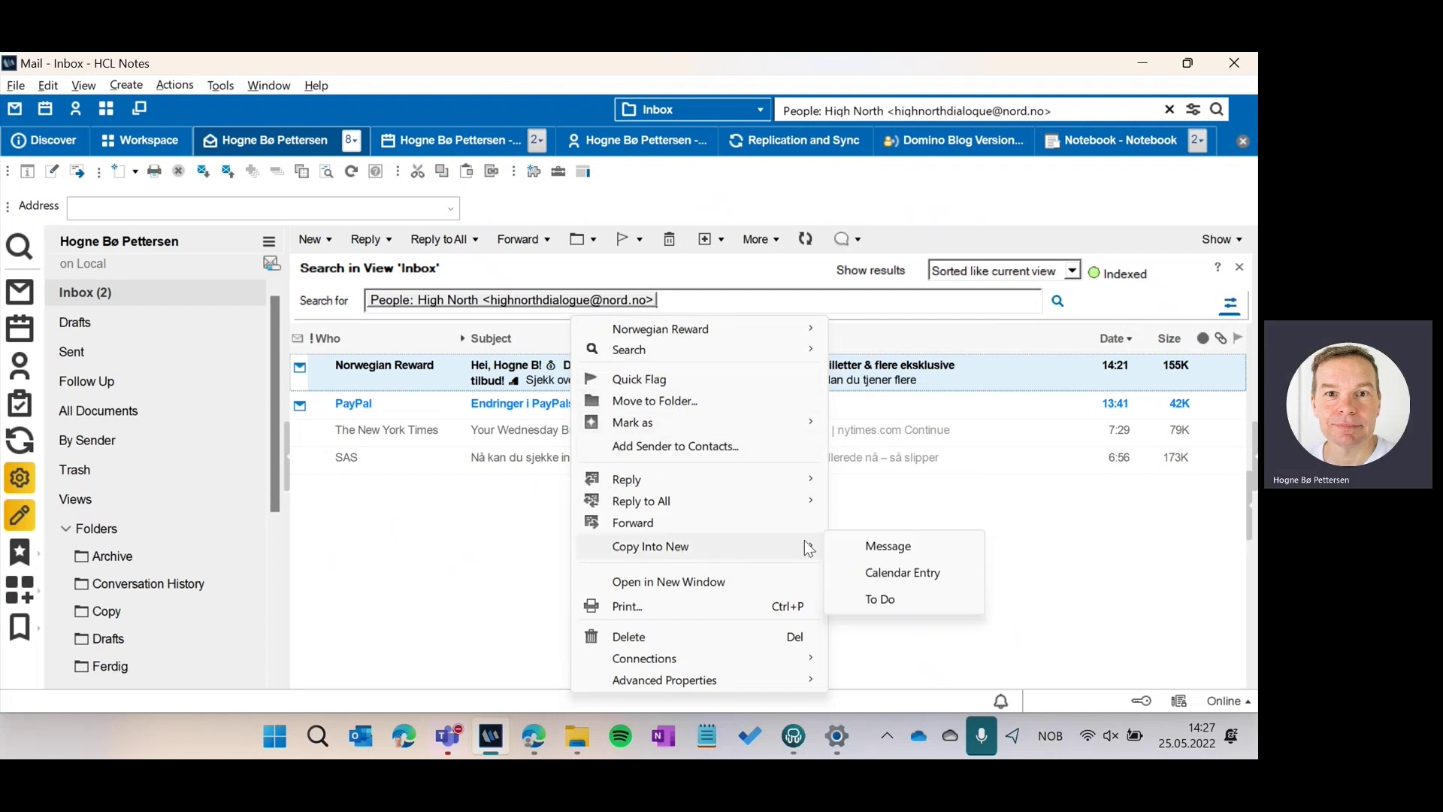
pyautogui.click(881, 599)
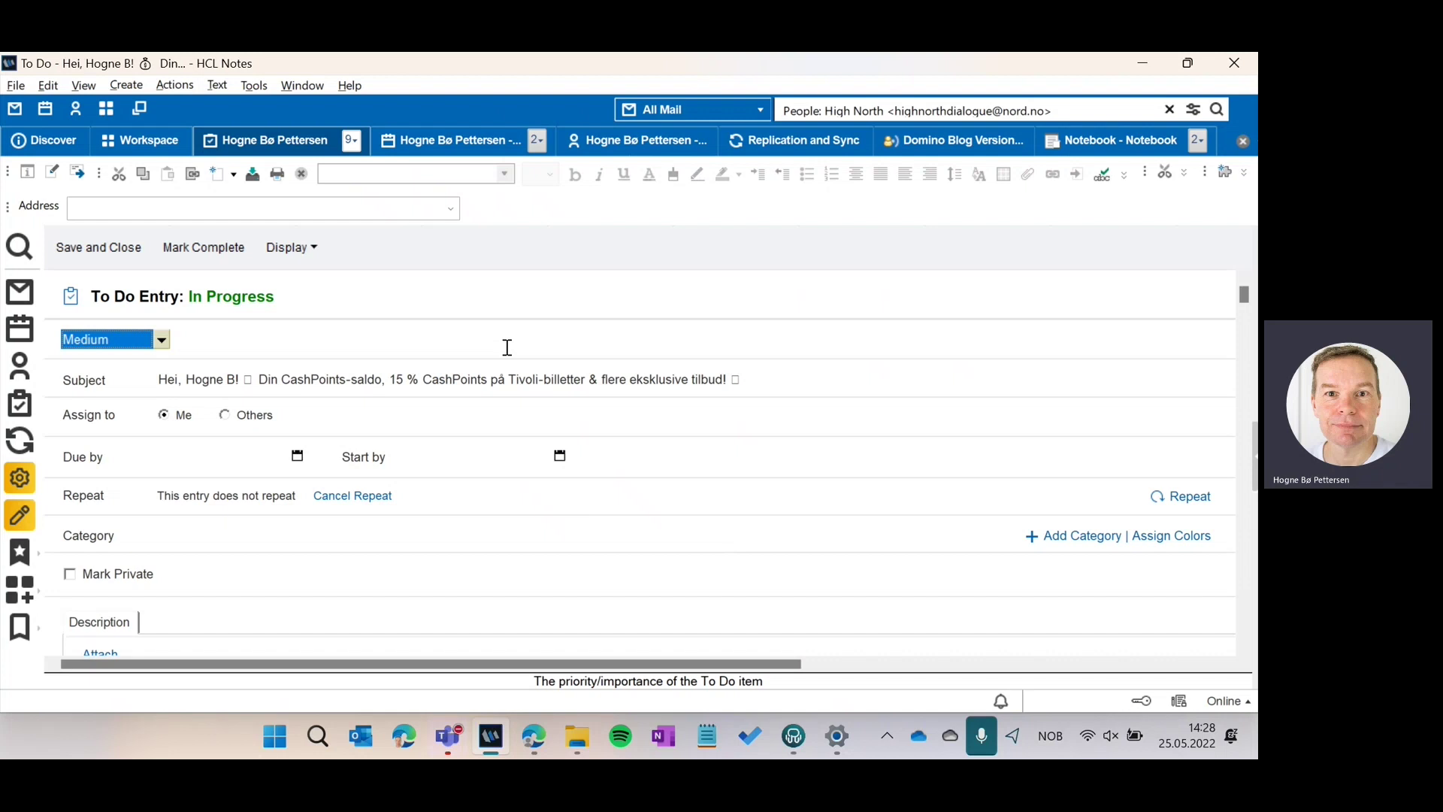
# Check The Domino Elf blog in the browser and add its address domino.elfworld.org below the about.me link in the HCL Notes notebook entry
pyautogui.click(535, 748)
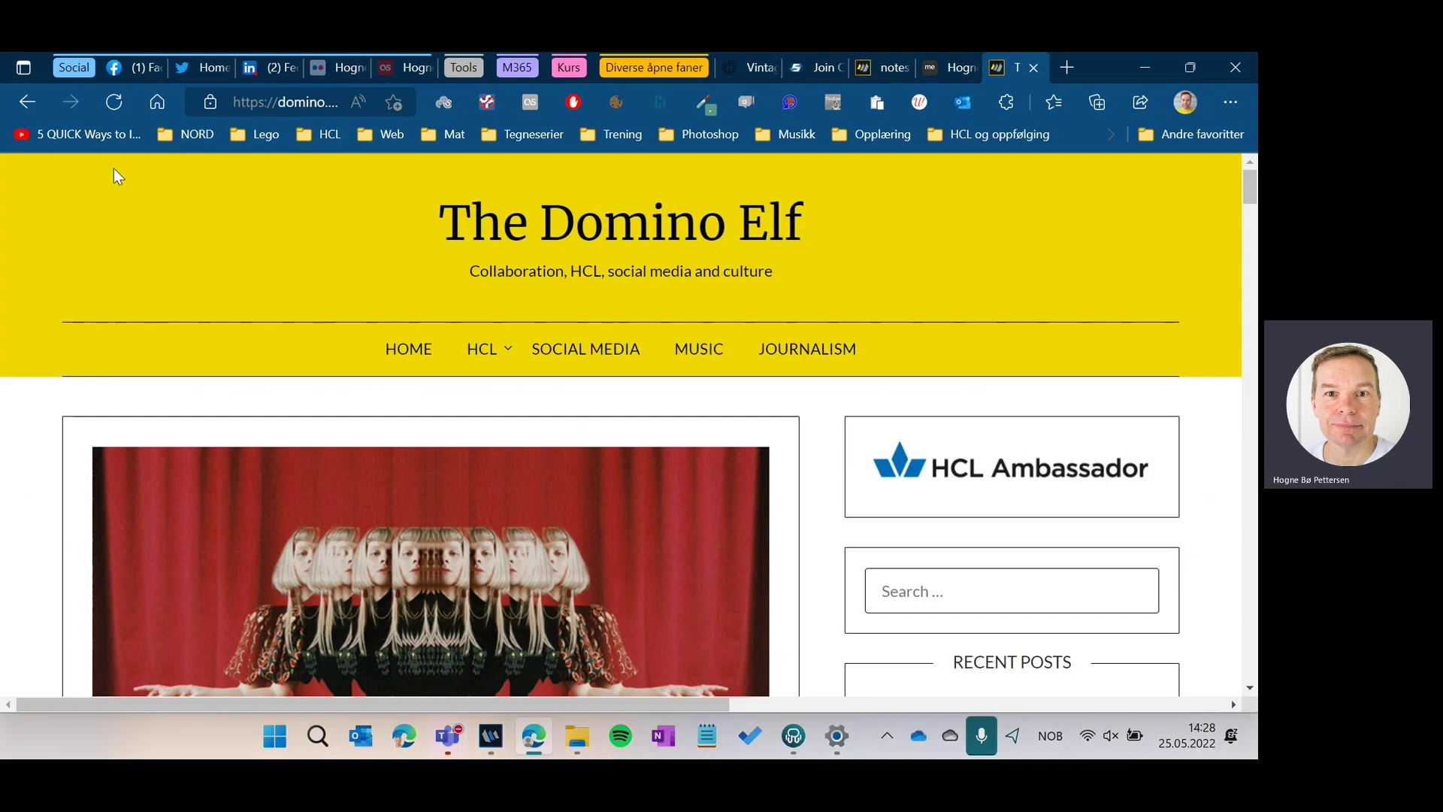
pyautogui.click(489, 737)
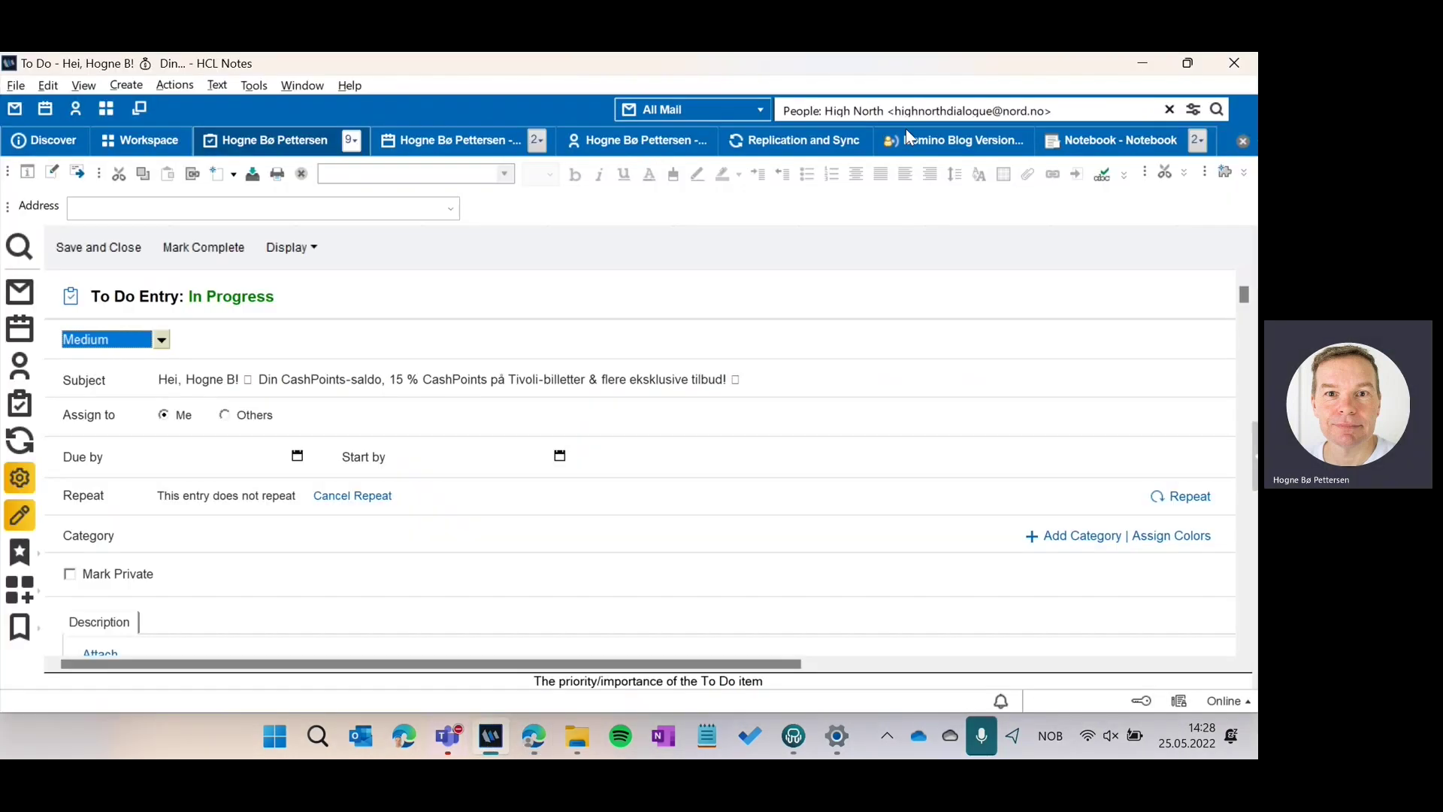
pyautogui.click(1069, 142)
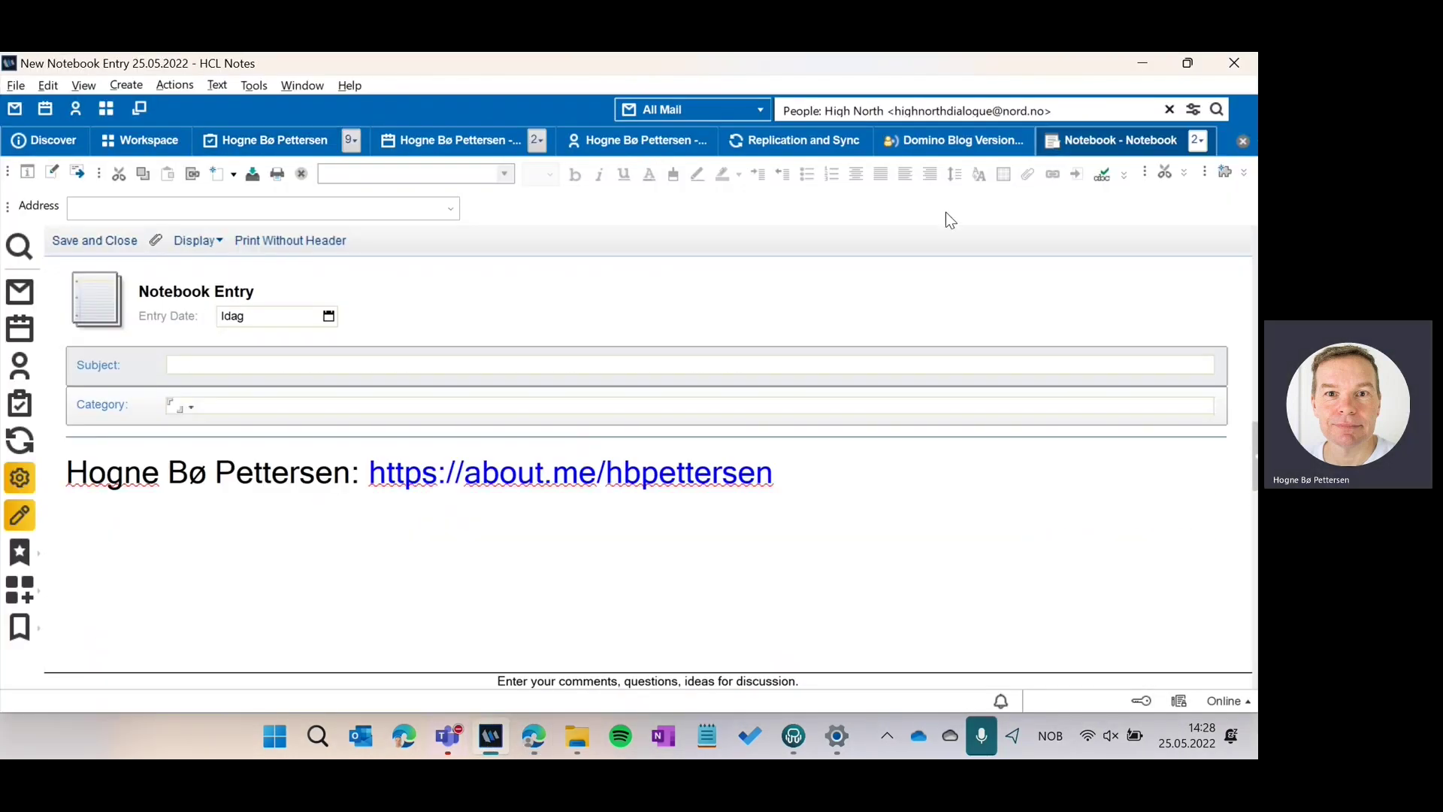
pyautogui.click(426, 542)
pyautogui.write('domin')
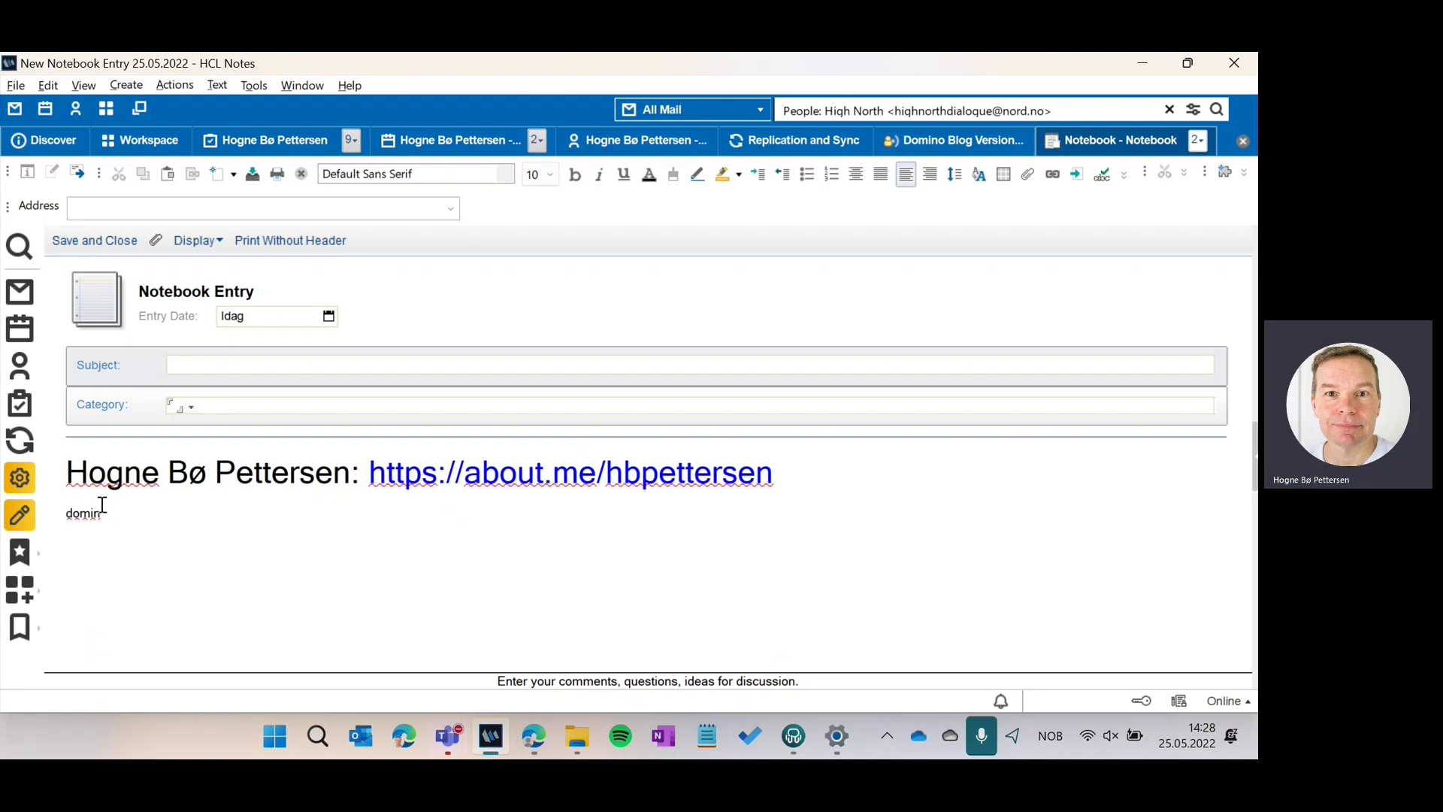
pyautogui.write('o.elfworld.org')
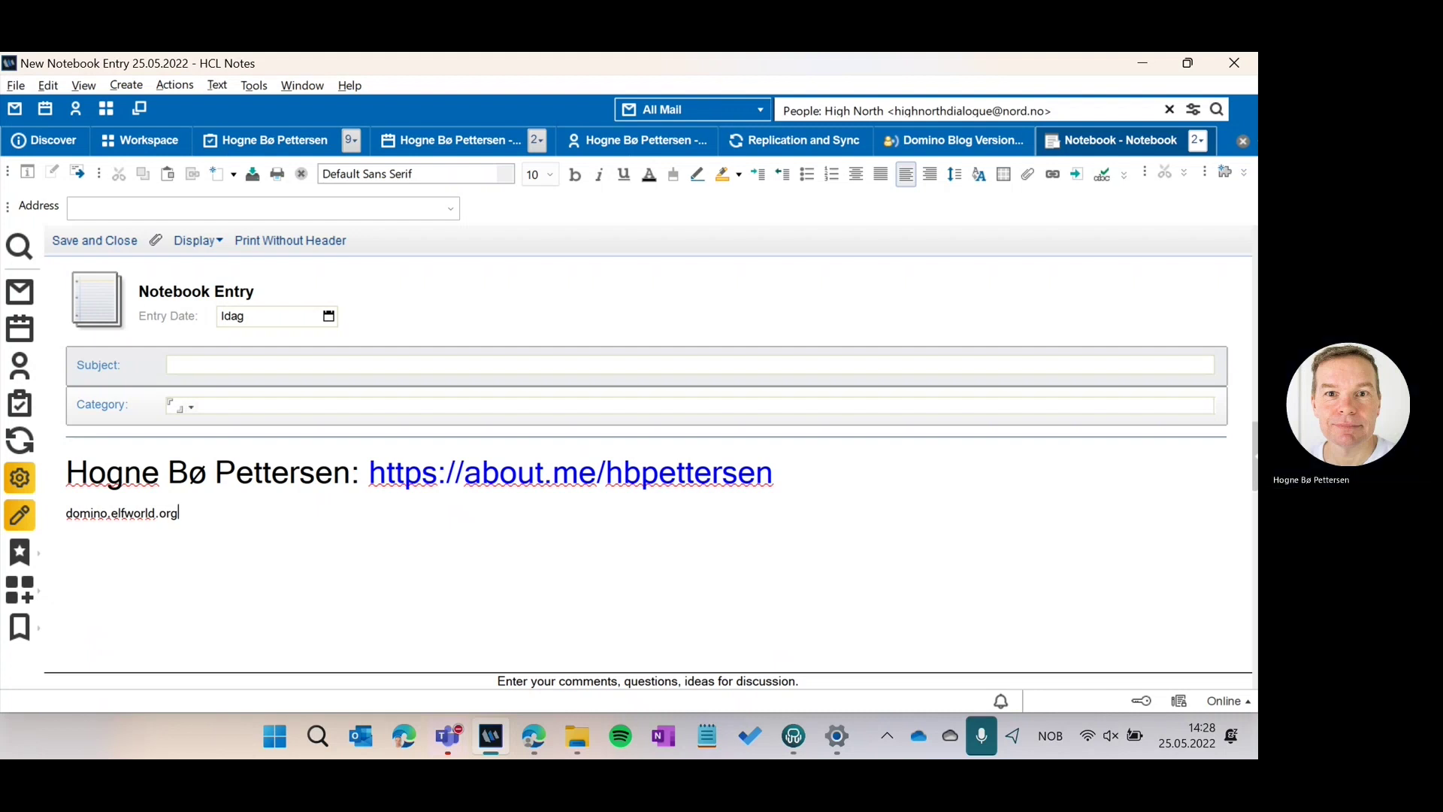
# Set the blog address in the notebook entry to font size 36 and extend it with /tags/notes-tips
pyautogui.moveTo(178, 513); pyautogui.dragTo(66, 504)
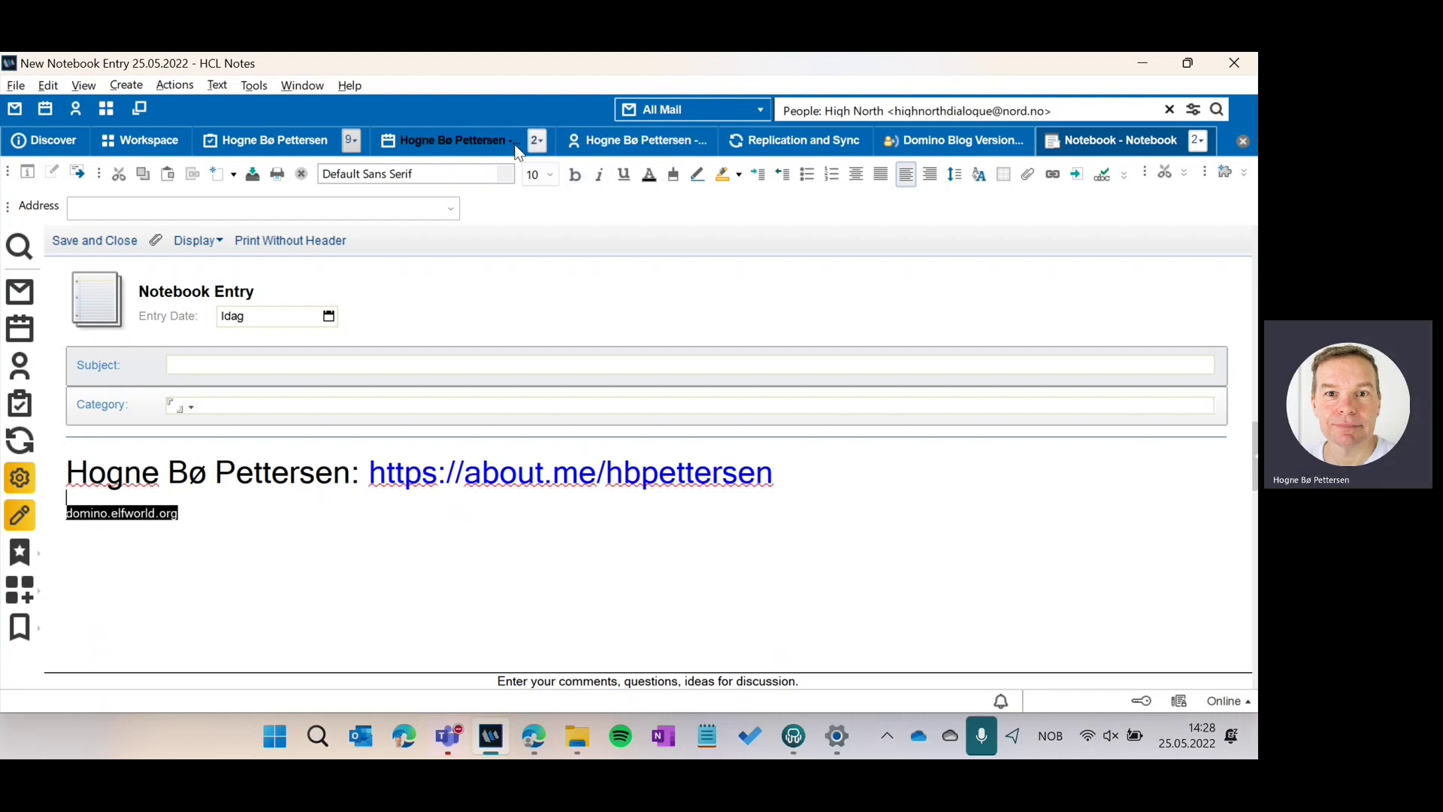
pyautogui.click(541, 174)
pyautogui.click(533, 322)
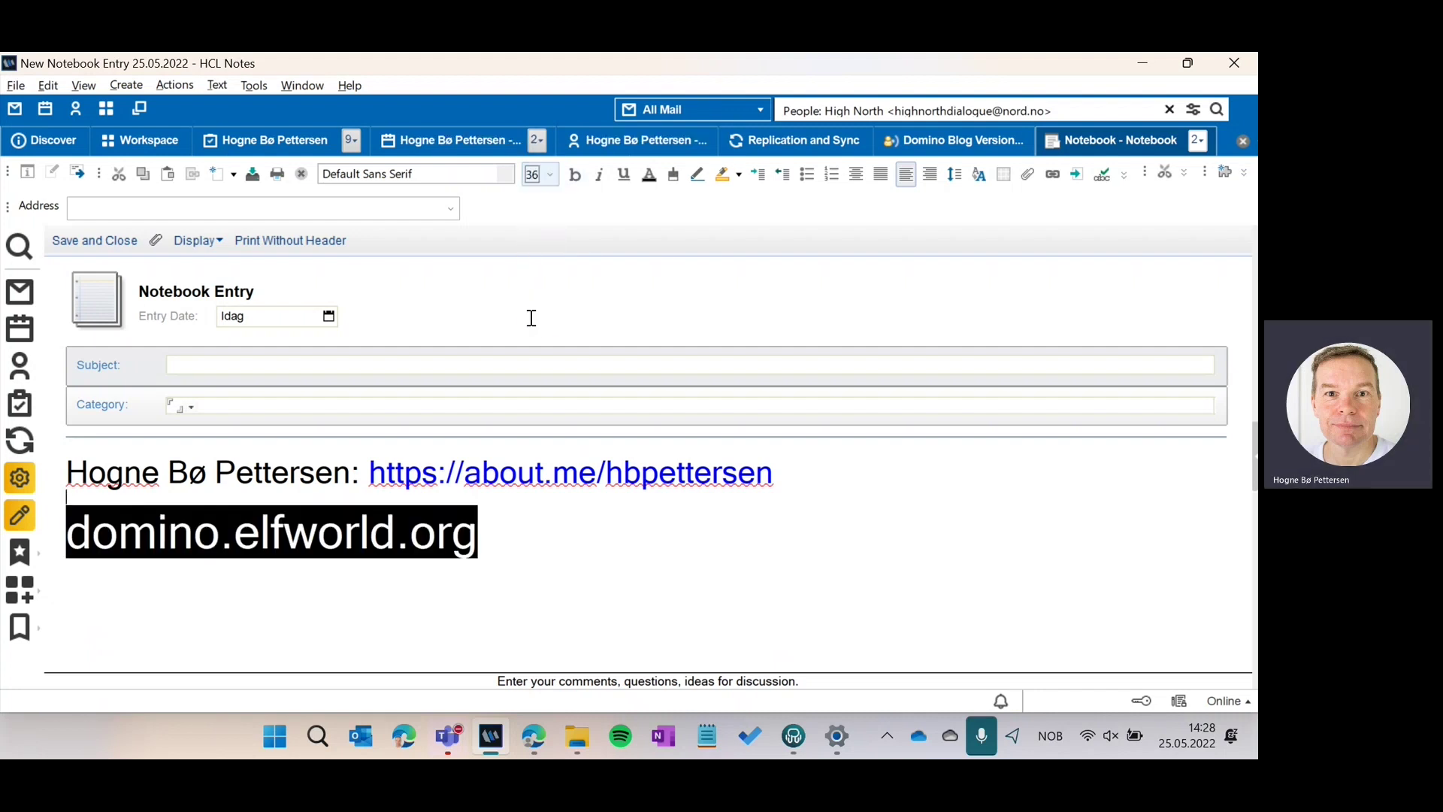
pyautogui.click(545, 529)
pyautogui.write('/tags')
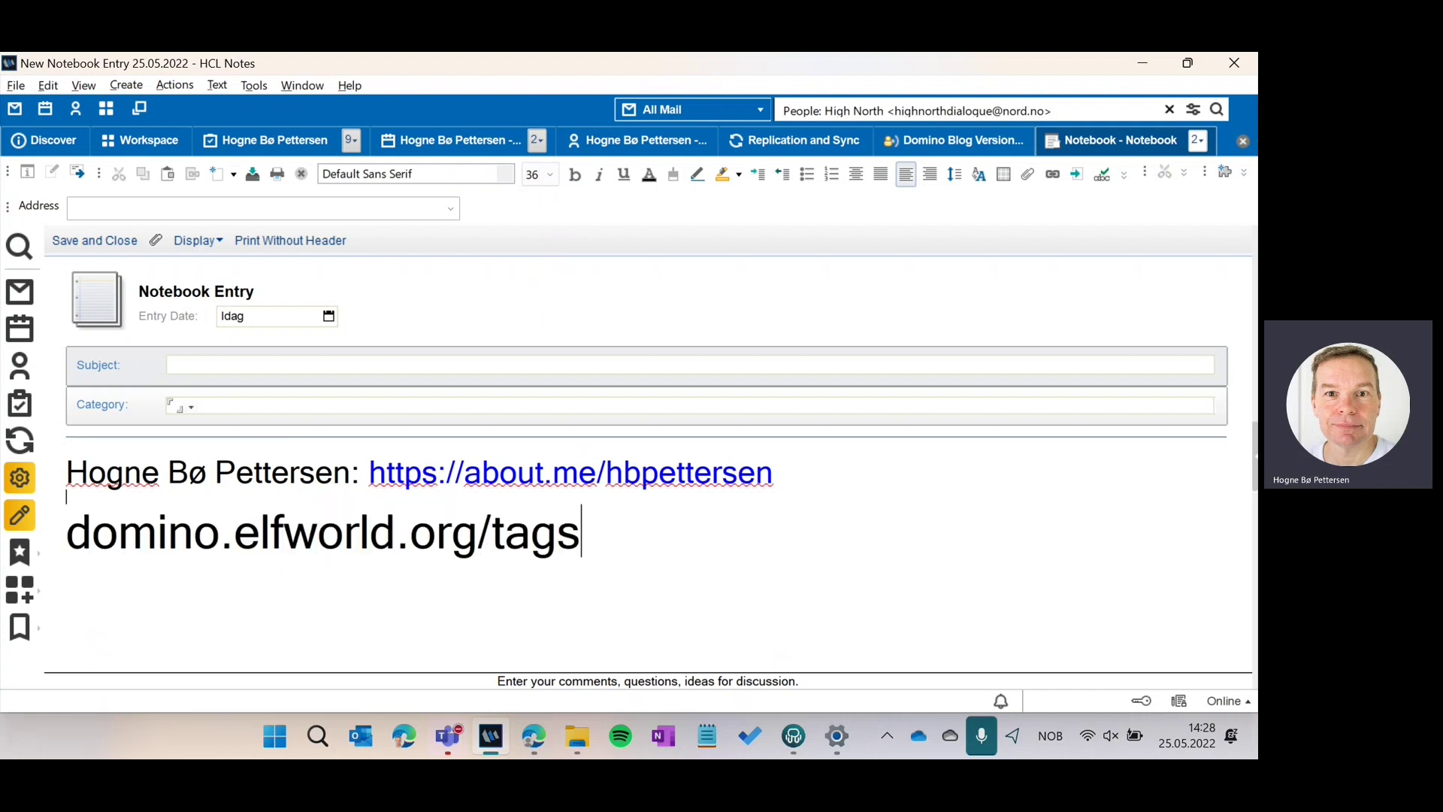
pyautogui.write('/notes-tips')
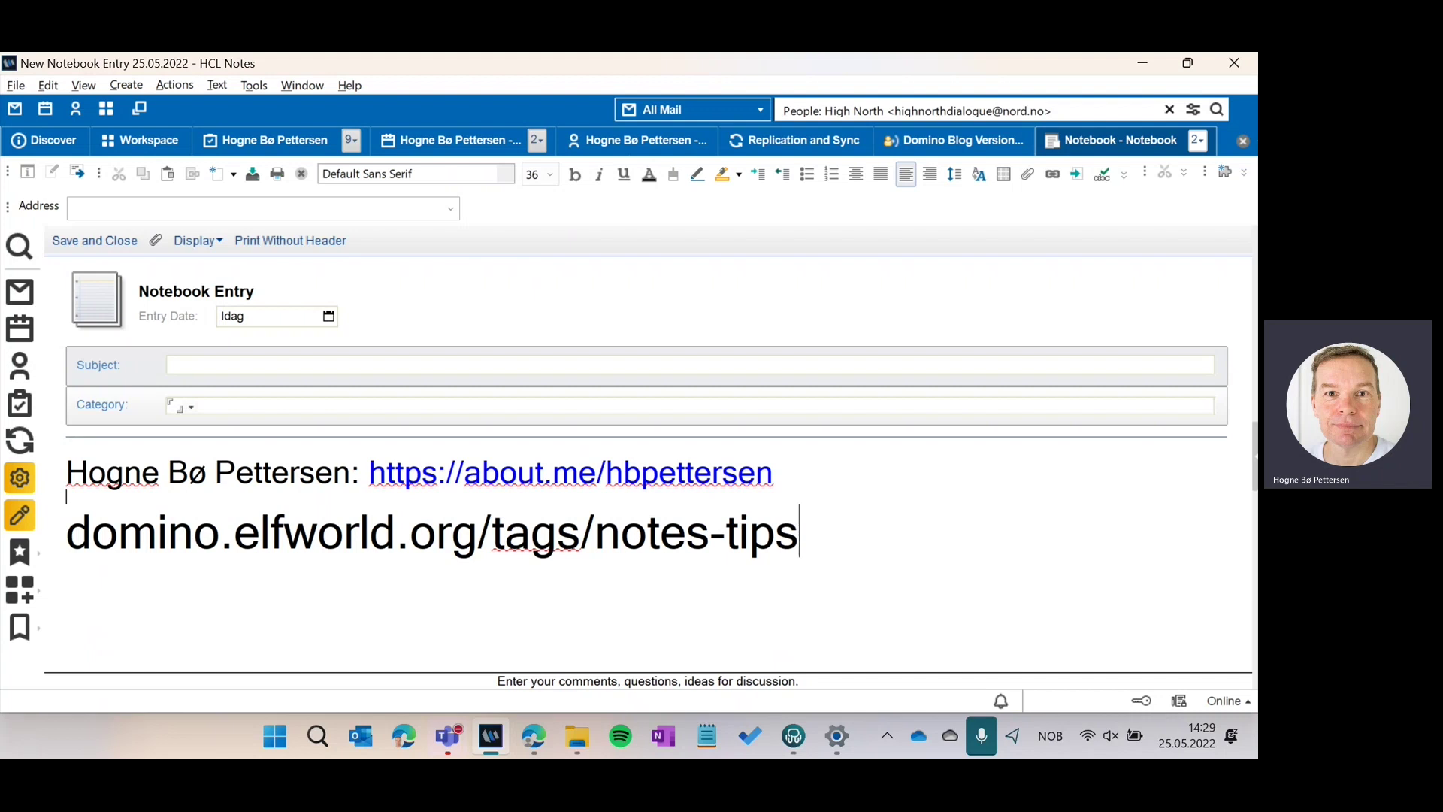
# Copy the full blog address from the notebook entry to check its page in the Edge browser, and return to the entry in HCL Notes
pyautogui.doubleClick(728, 505)
pyautogui.hotkey('ctrl', 'shift', 'Left')
pyautogui.hotkey('ctrl', 'shift', 'Left')
pyautogui.hotkey('ctrl', 'shift', 'Left')
pyautogui.hotkey('ctrl', 'shift', 'Left')
pyautogui.hotkey('ctrl', 'c')
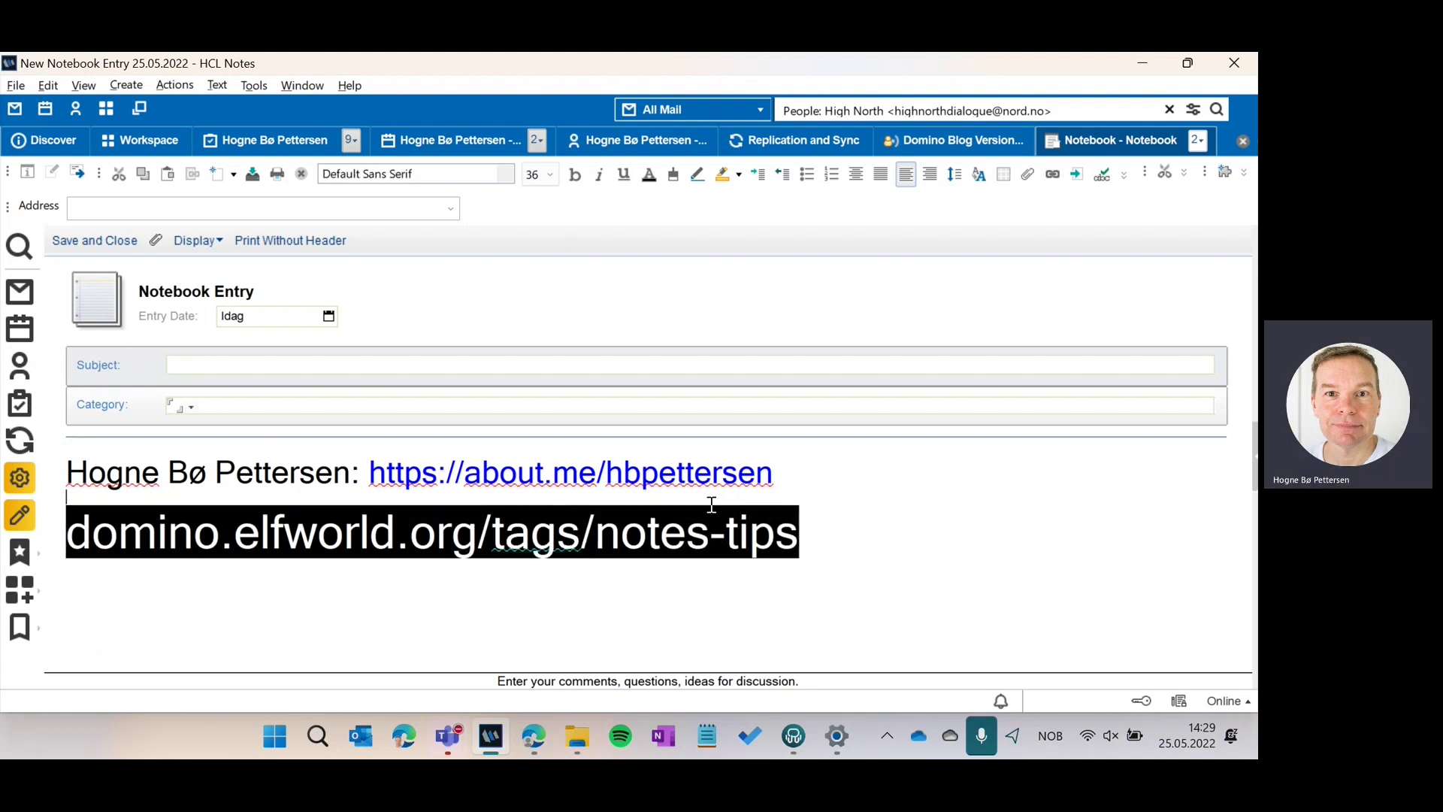
pyautogui.hotkey('alt', 'Tab')
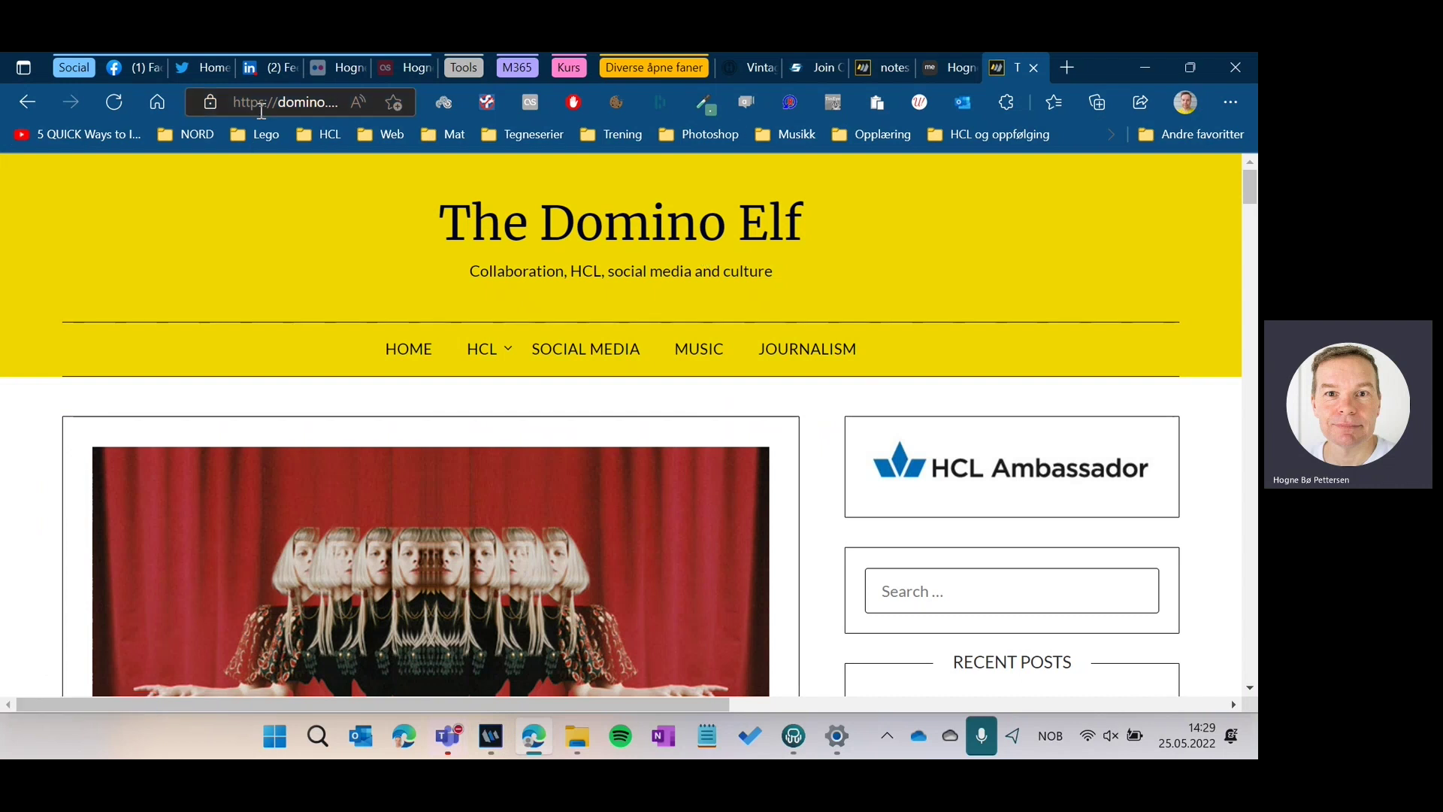
pyautogui.click(259, 110)
pyautogui.hotkey('ctrl', 'v')
pyautogui.press('Return')
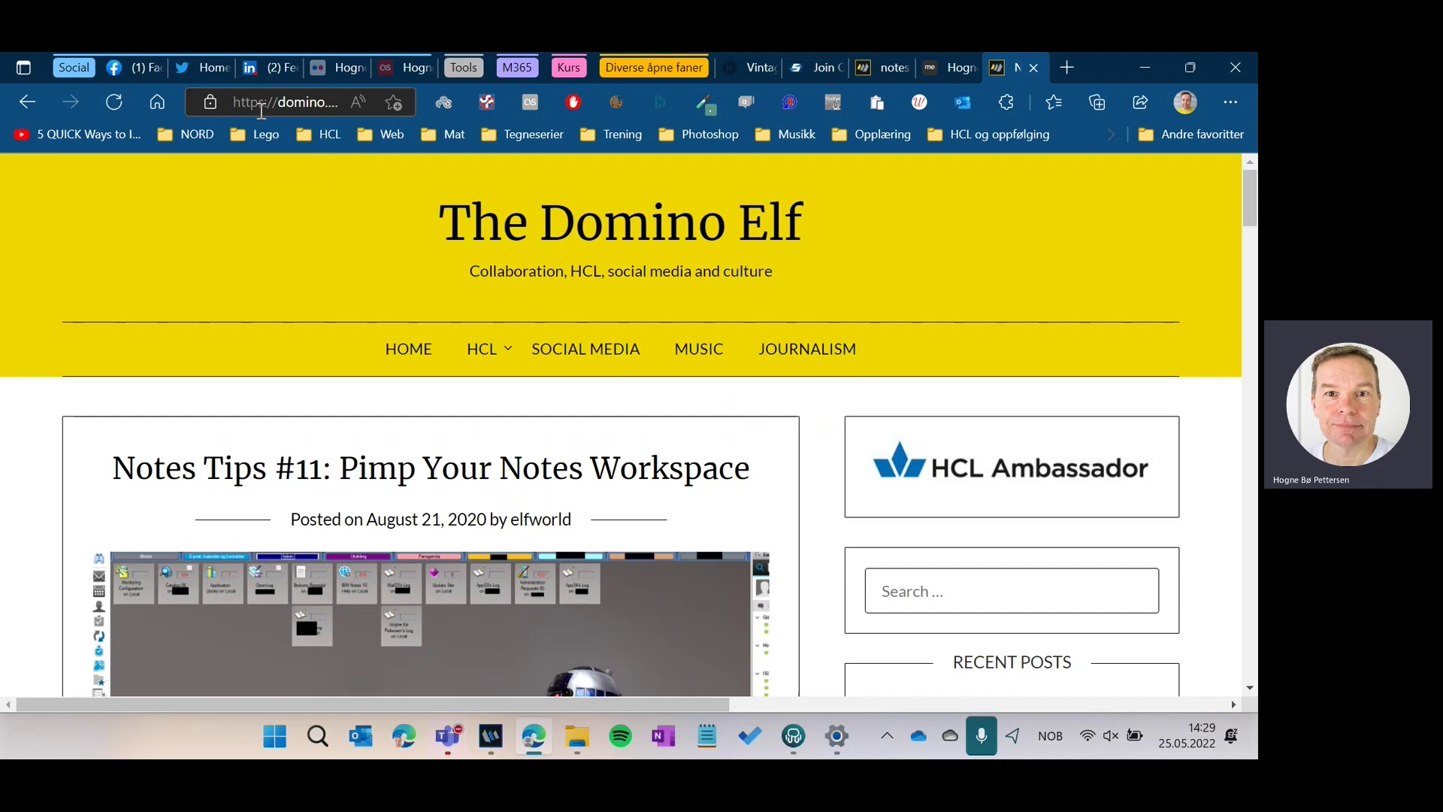
pyautogui.hotkey('alt', 'Tab')
pyautogui.click(824, 548)
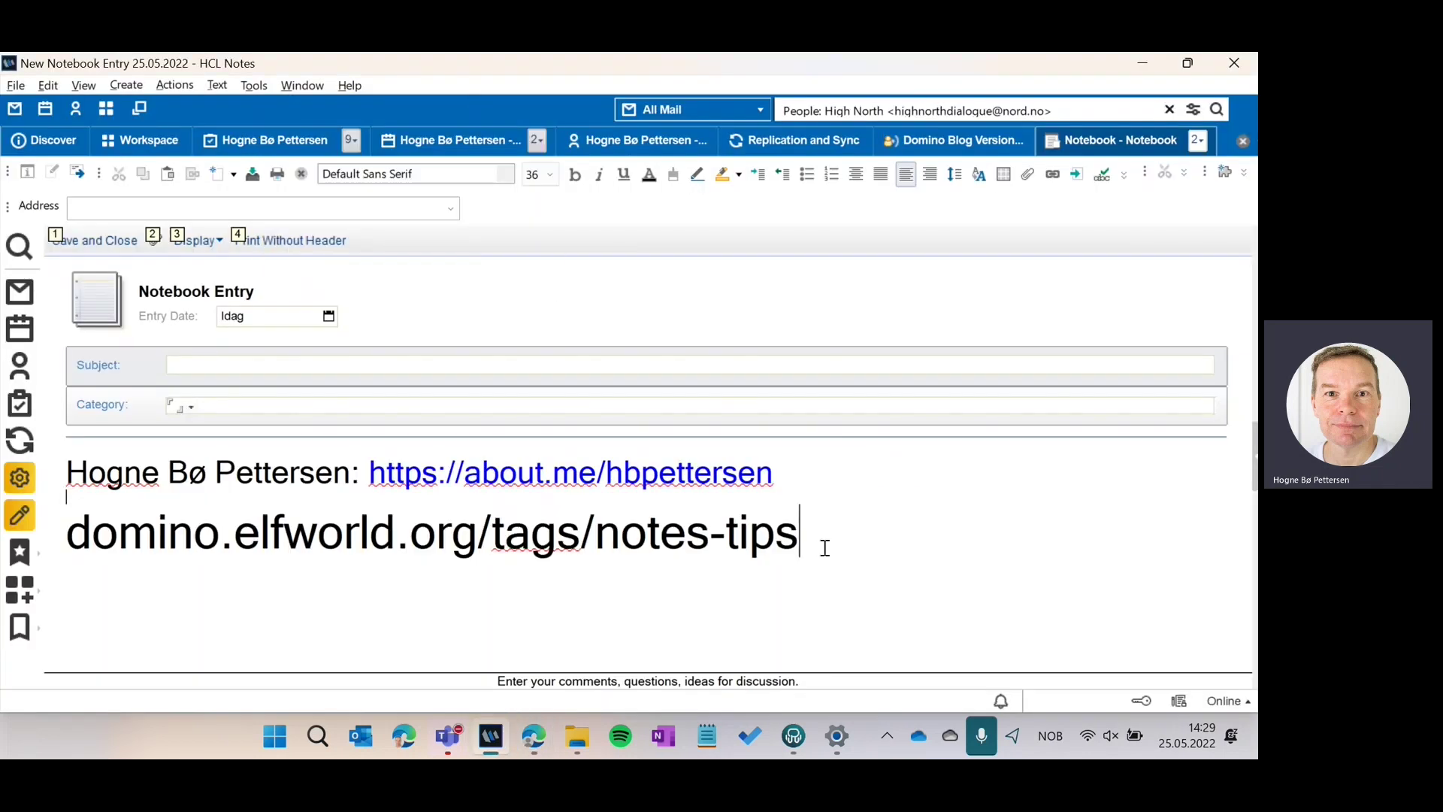